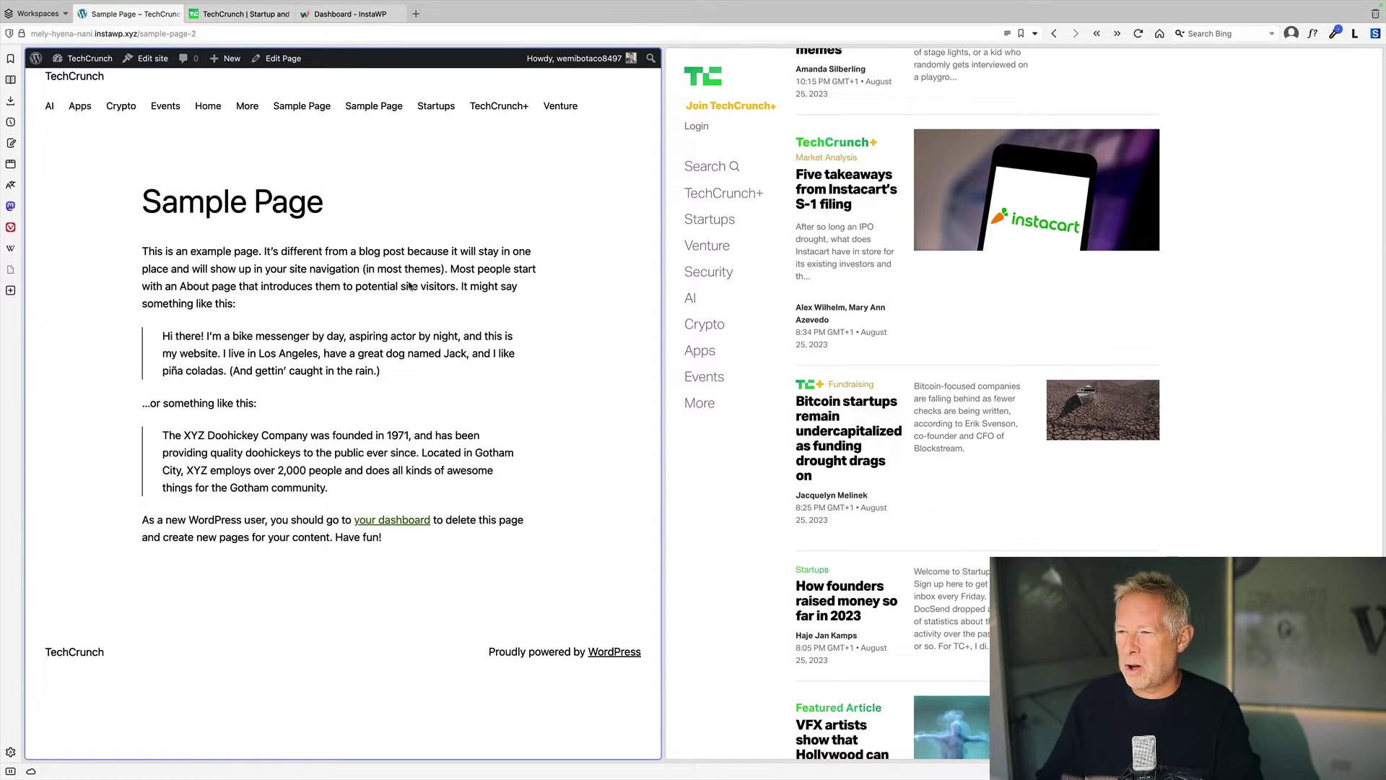
# Scroll through the TechCrunch reference page to study its layout
pyautogui.click(953, 209)
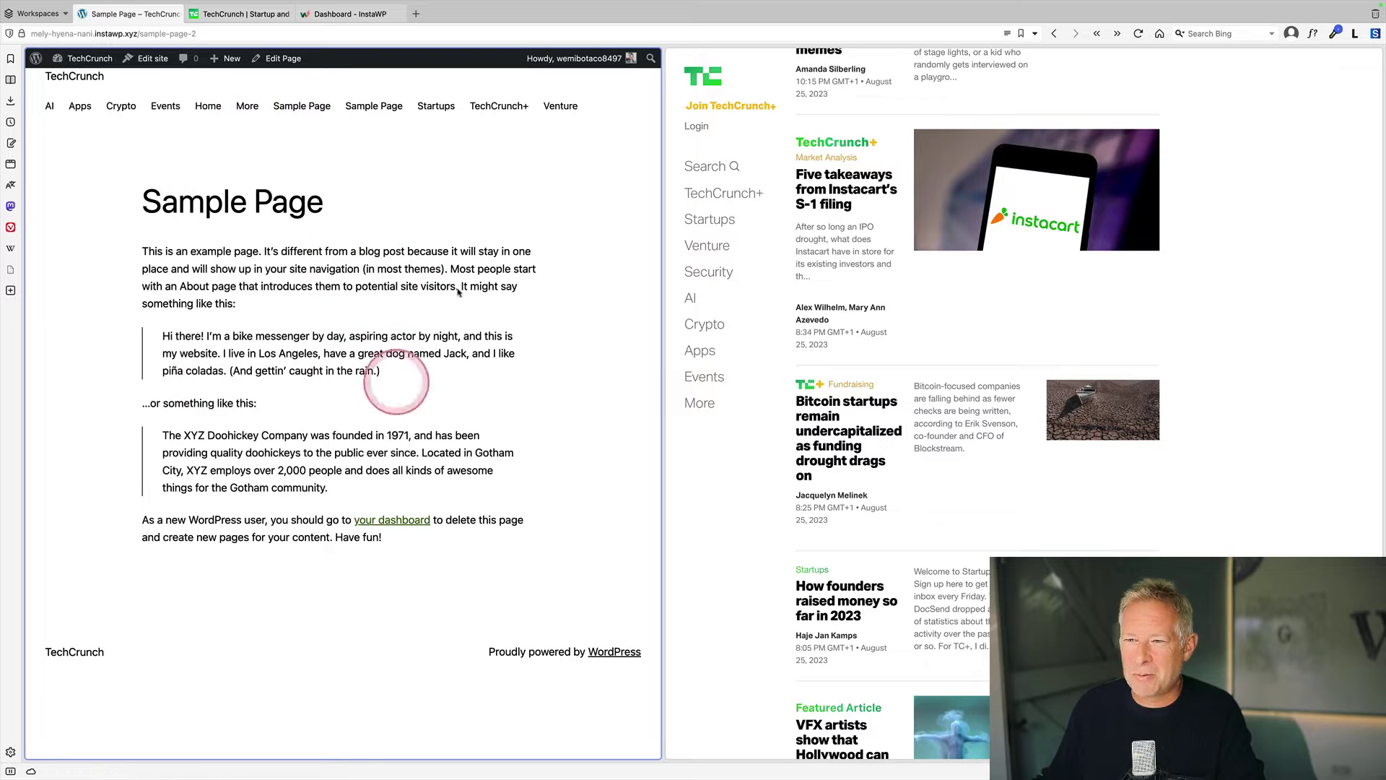
pyautogui.scroll(-1, 1053, 274)
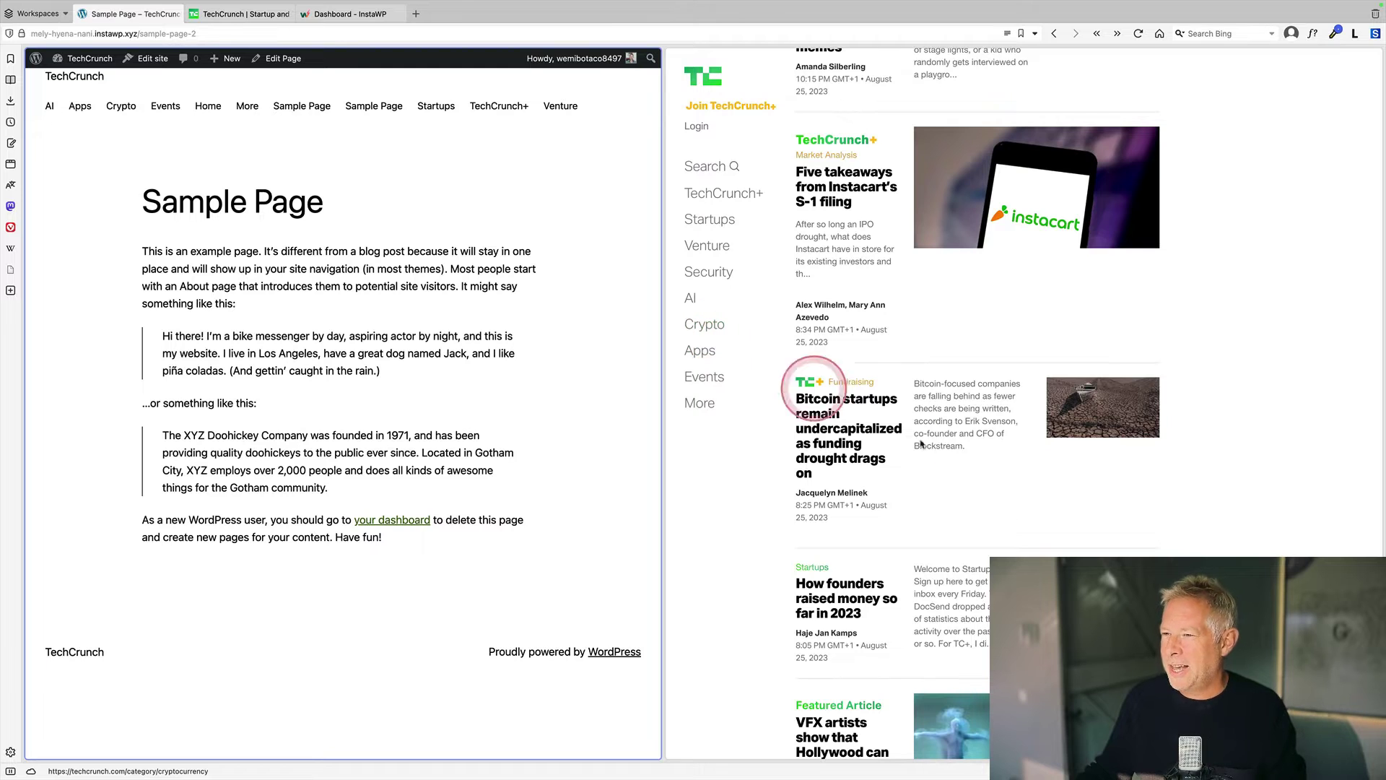
pyautogui.scroll(-5, 961, 455)
pyautogui.scroll(5, 961, 460)
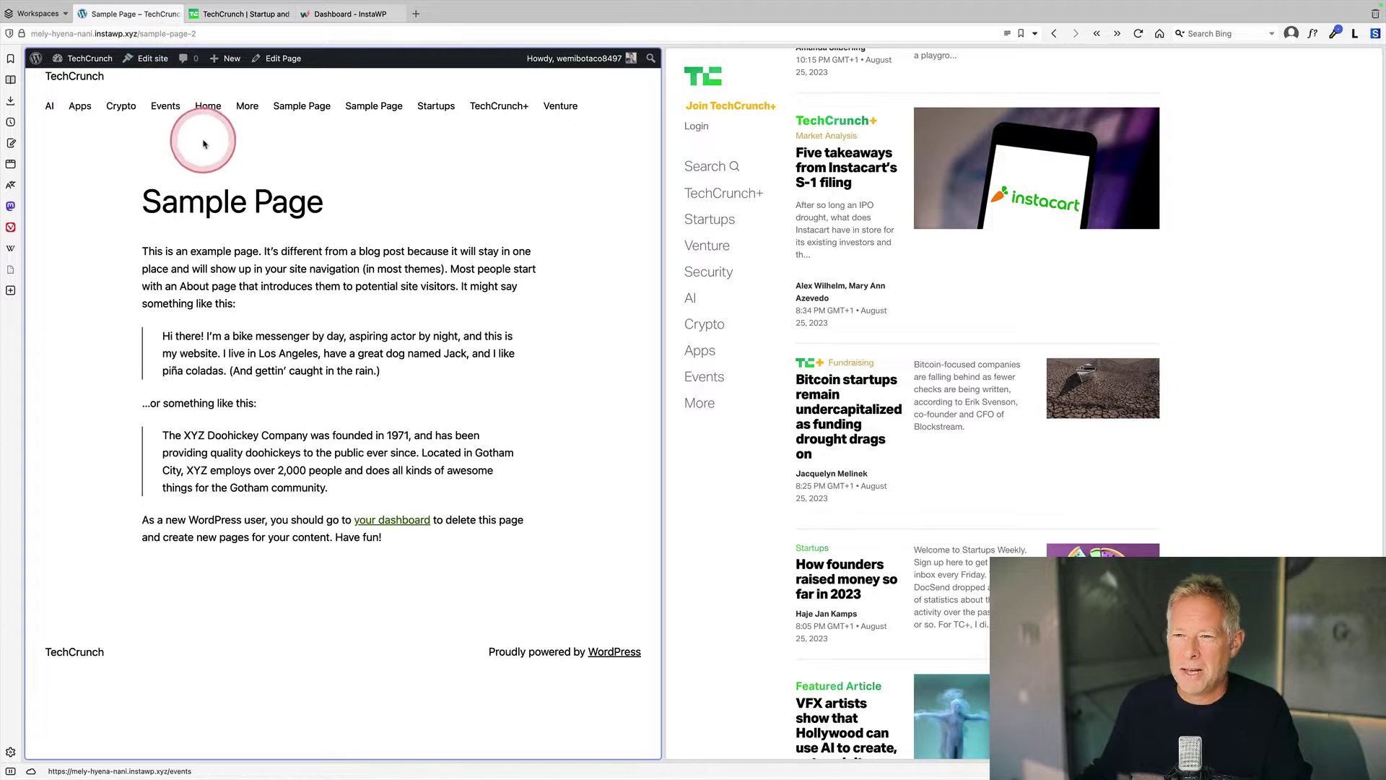
# Add a blank Front Page template from Templates, skipping the starting patterns
pyautogui.click(145, 62)
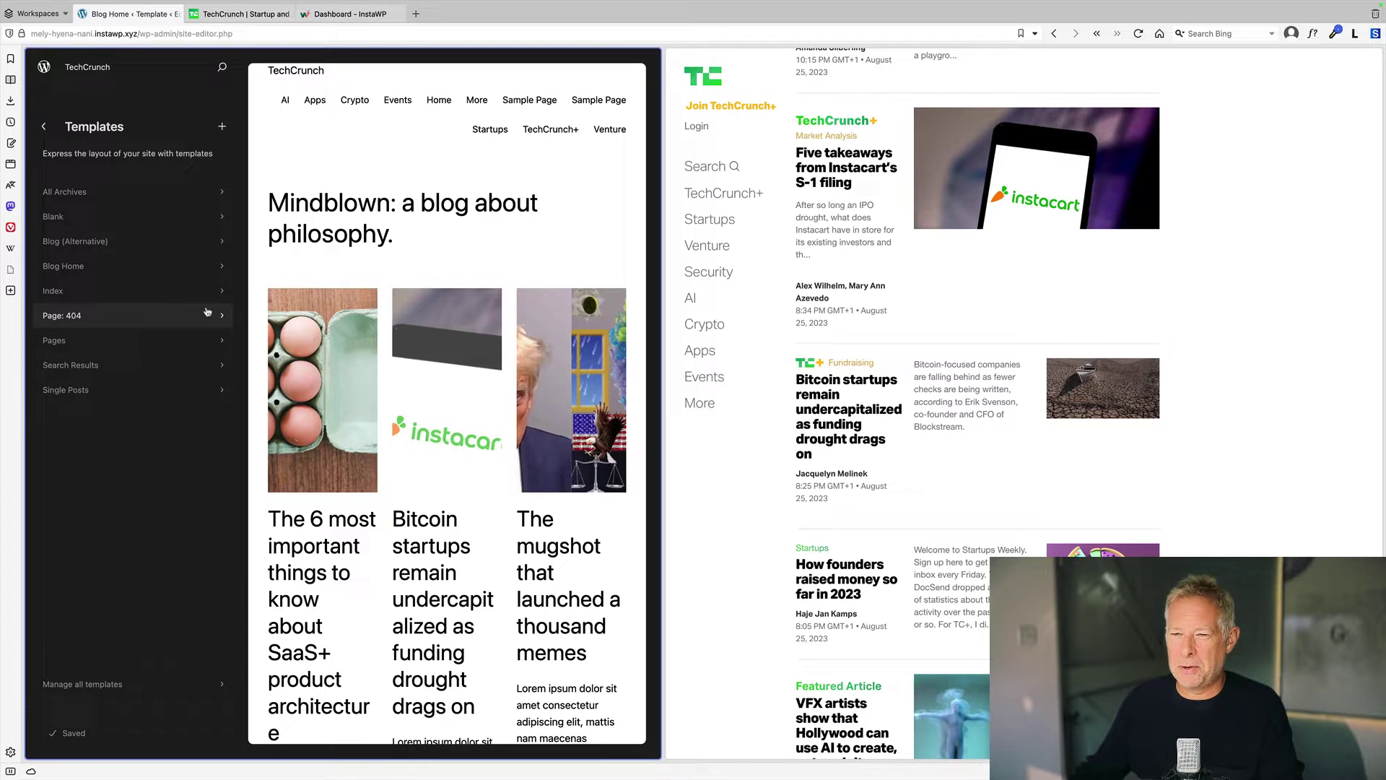
pyautogui.click(223, 128)
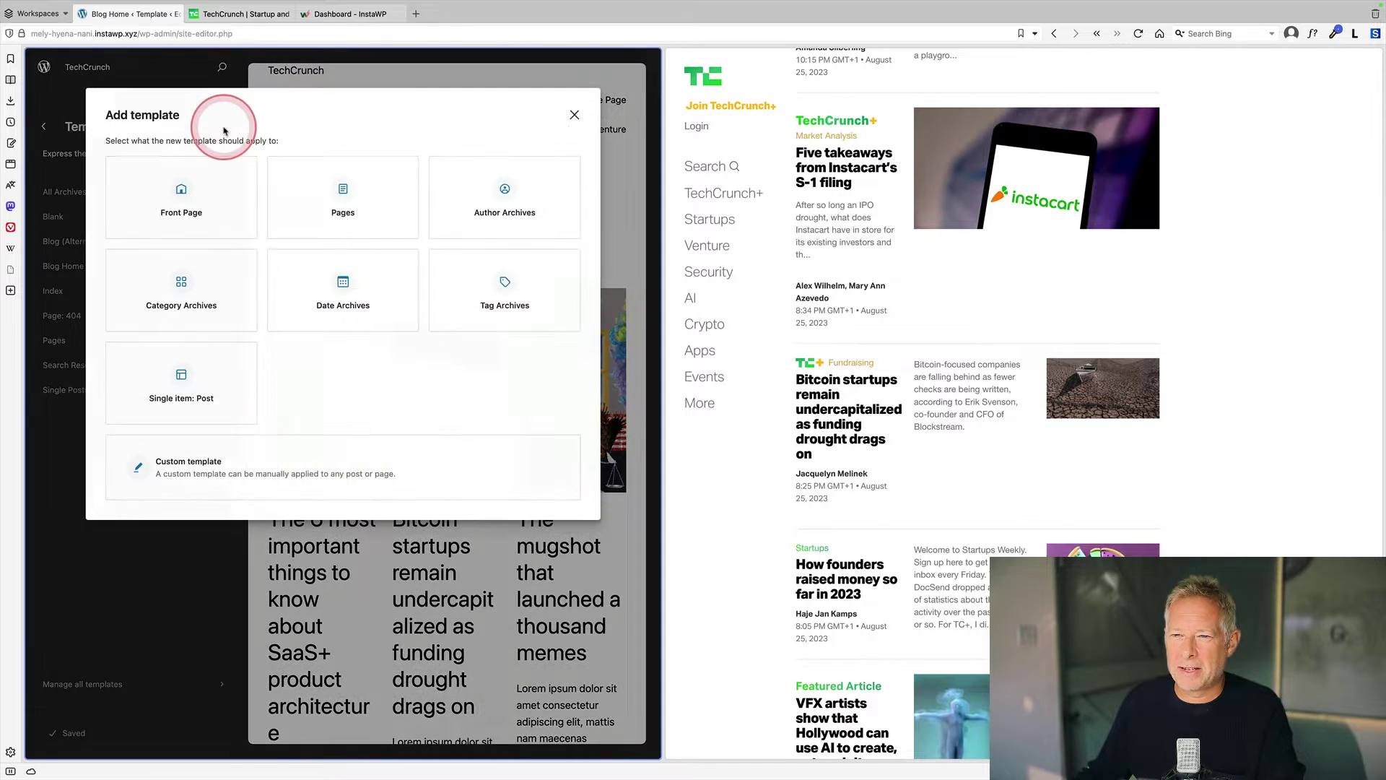
pyautogui.click(195, 205)
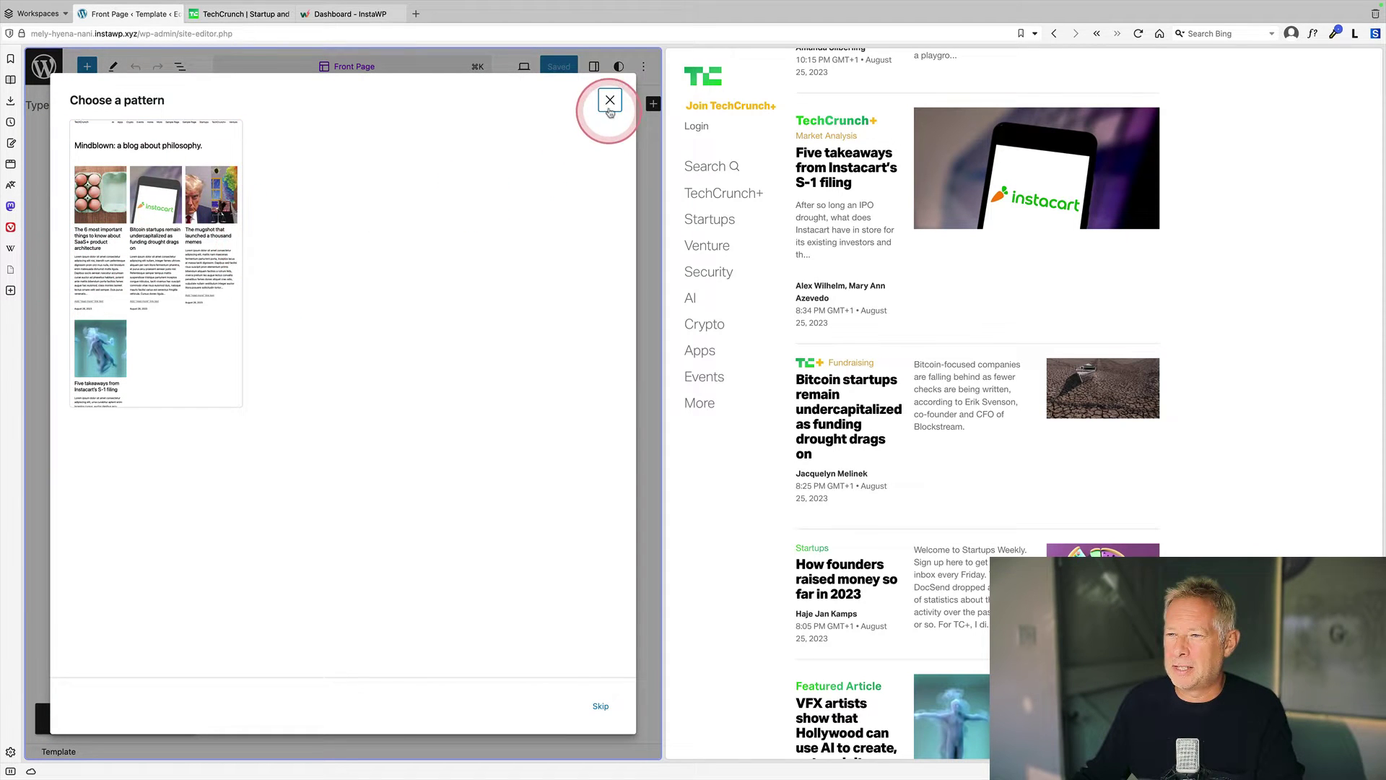
pyautogui.click(611, 101)
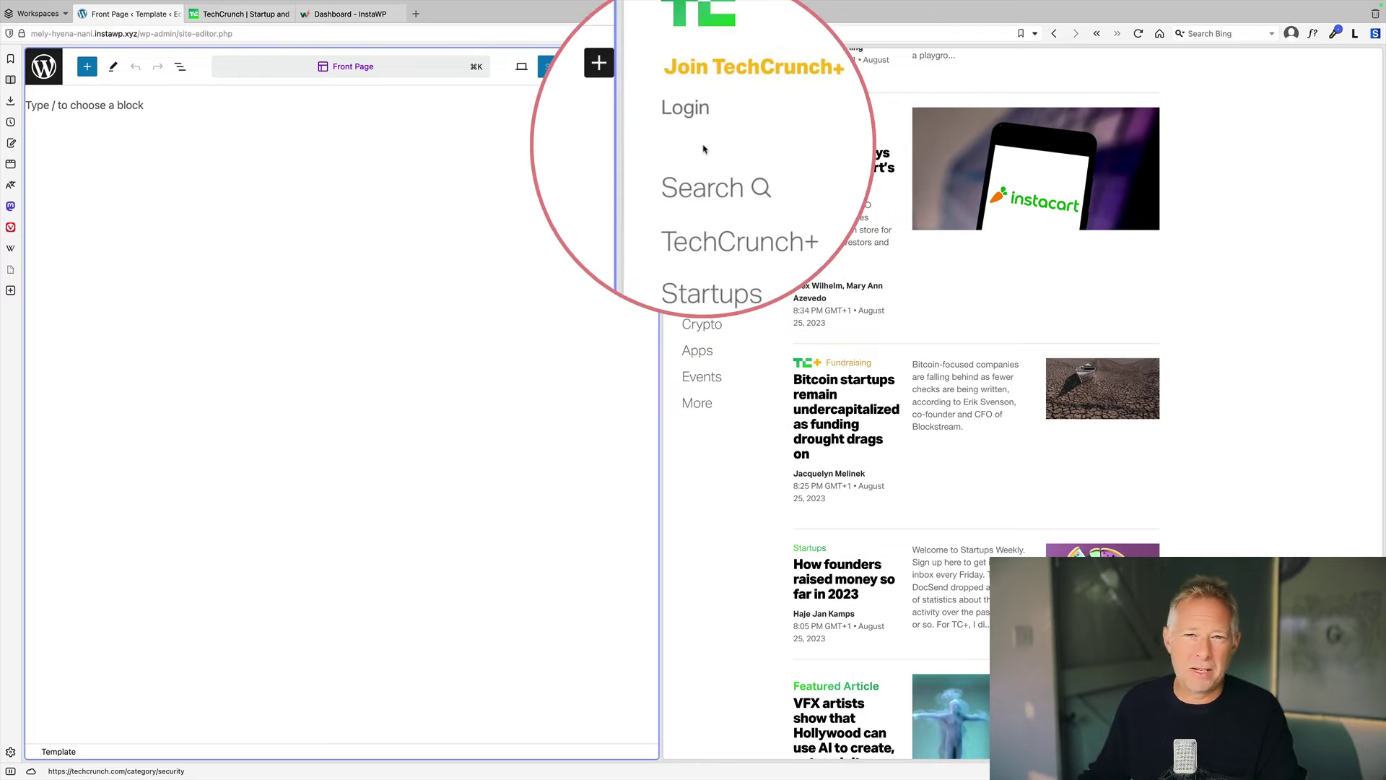
pyautogui.scroll(-2, 758, 308)
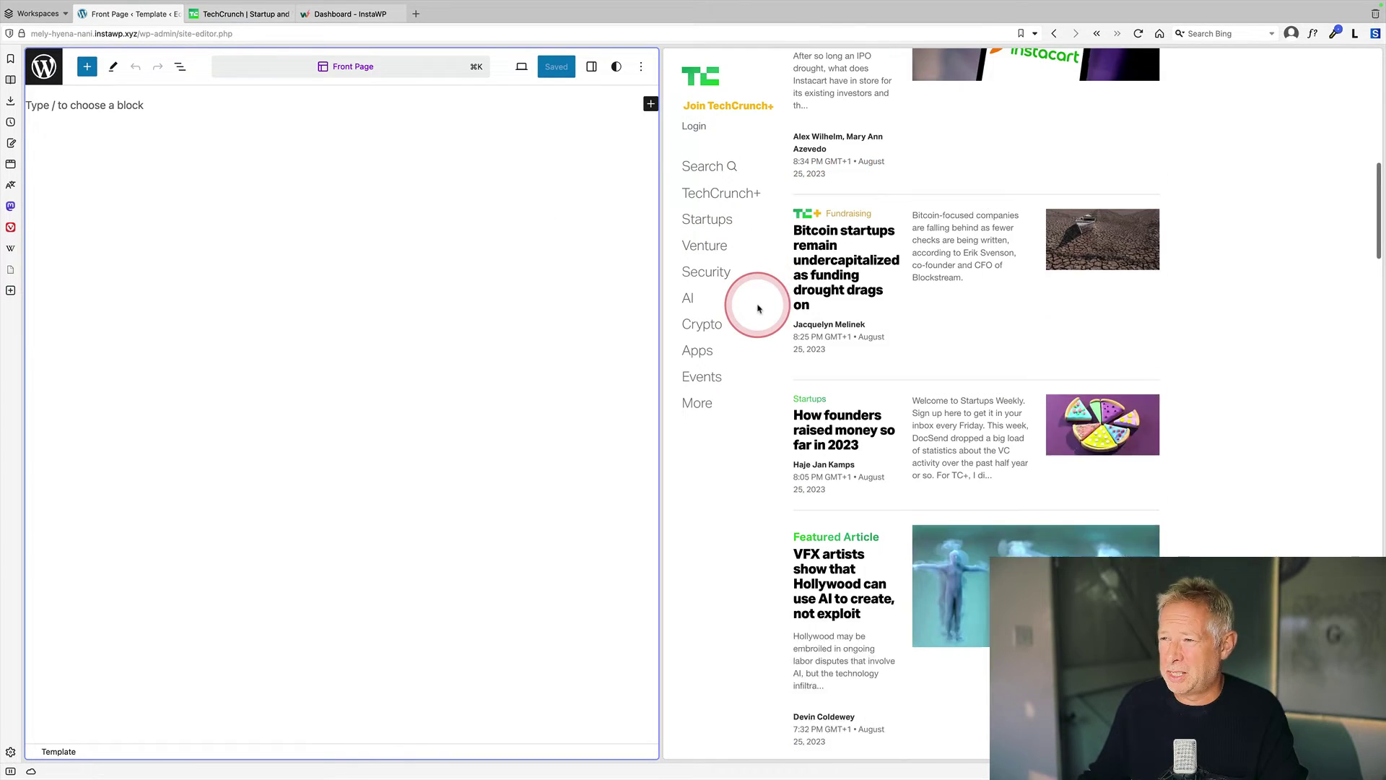
pyautogui.scroll(-5, 859, 285)
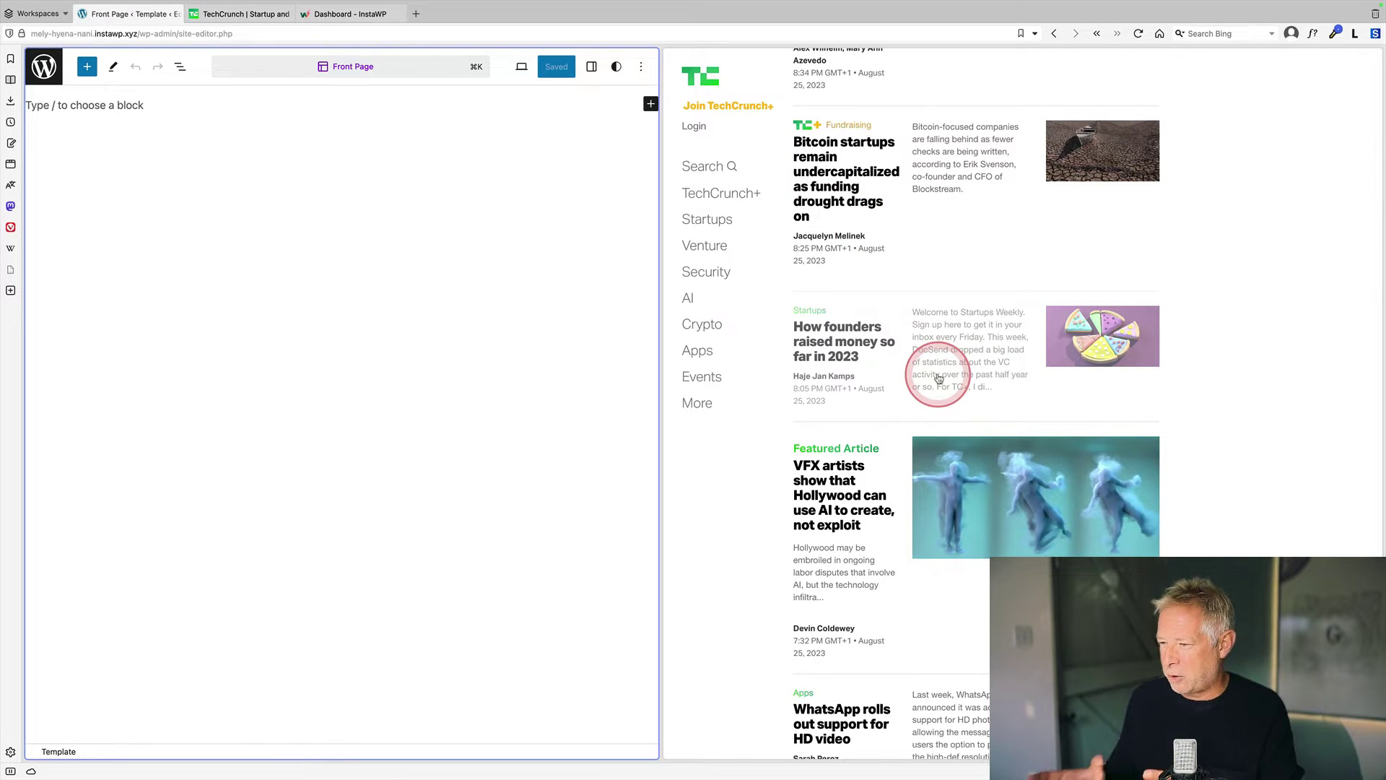
# Insert a Columns block with the 33/66 split via /columns in the empty template
pyautogui.click(446, 352)
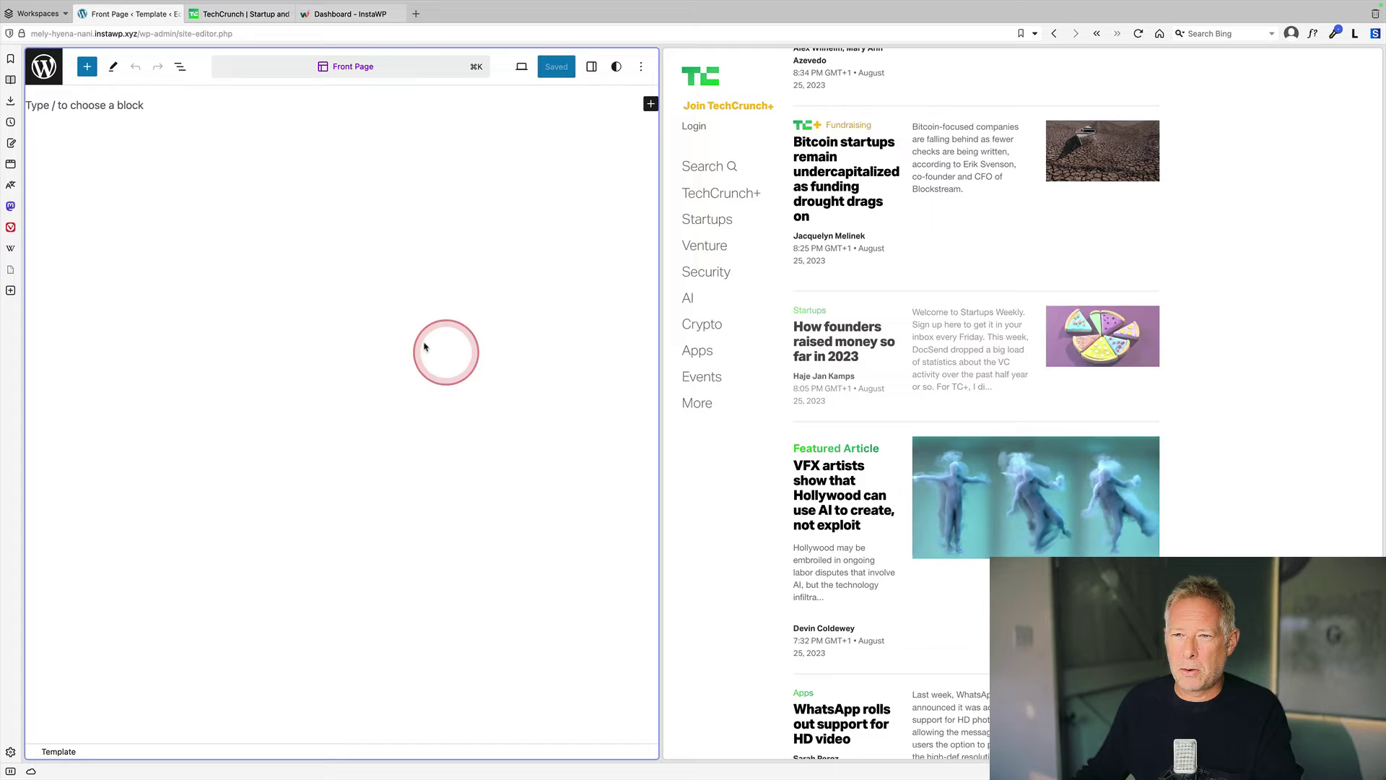
pyautogui.click(139, 112)
pyautogui.click(144, 112)
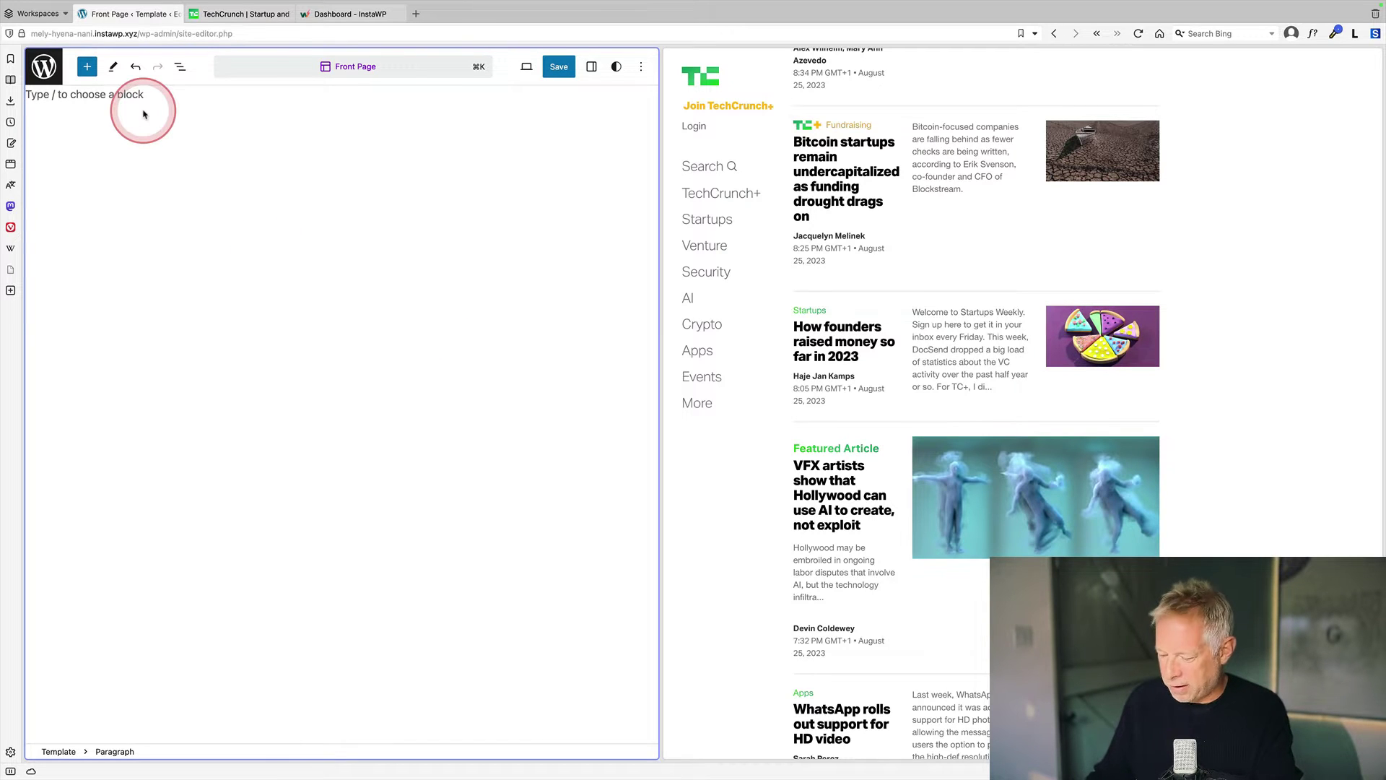
pyautogui.write('/')
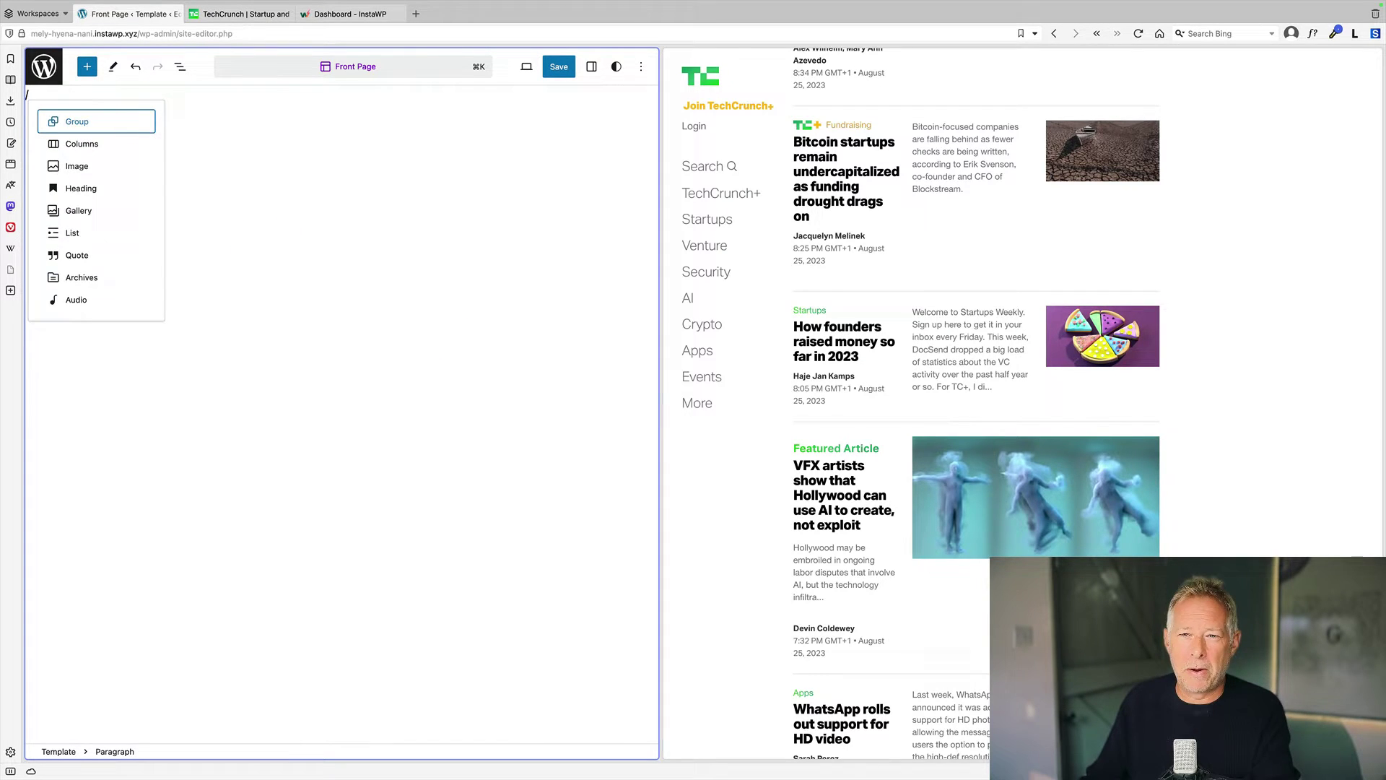
pyautogui.write('column')
pyautogui.press('Return')
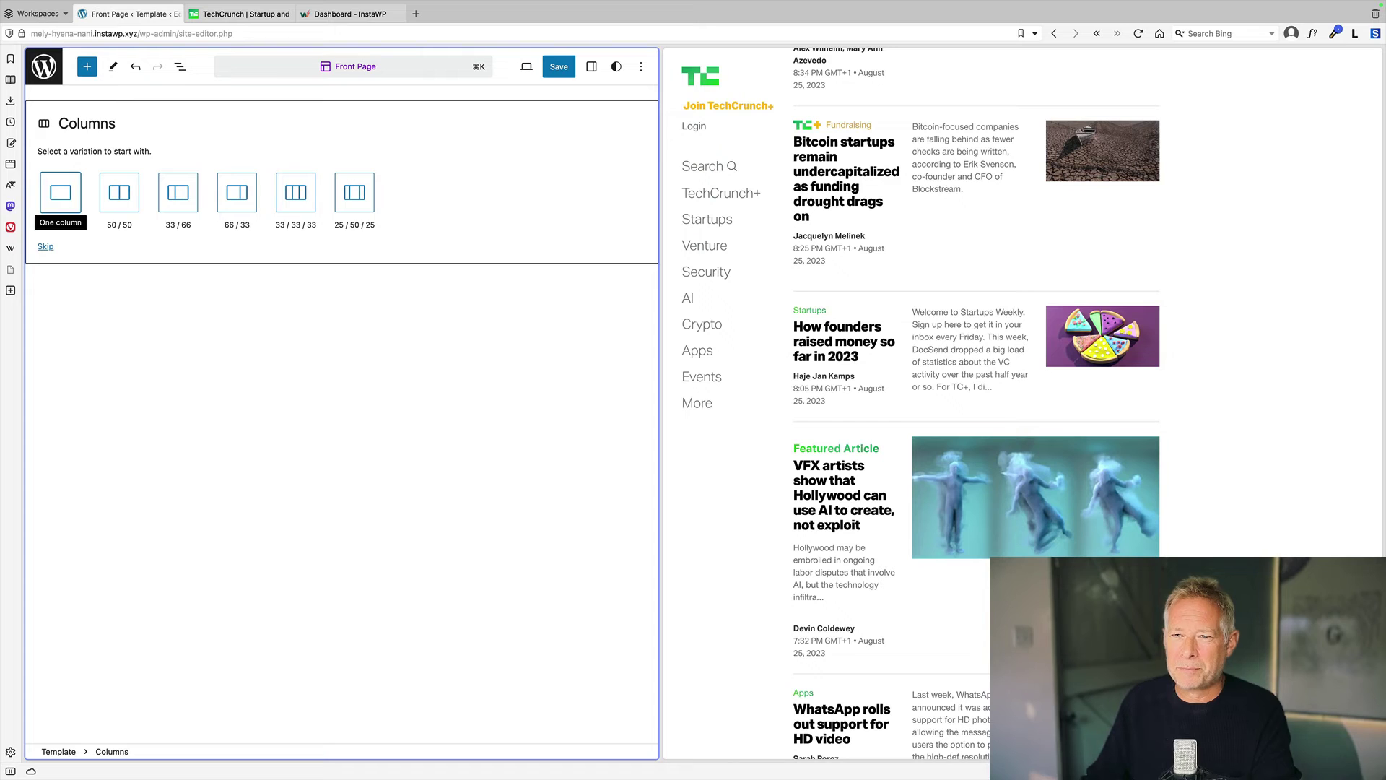
pyautogui.click(175, 197)
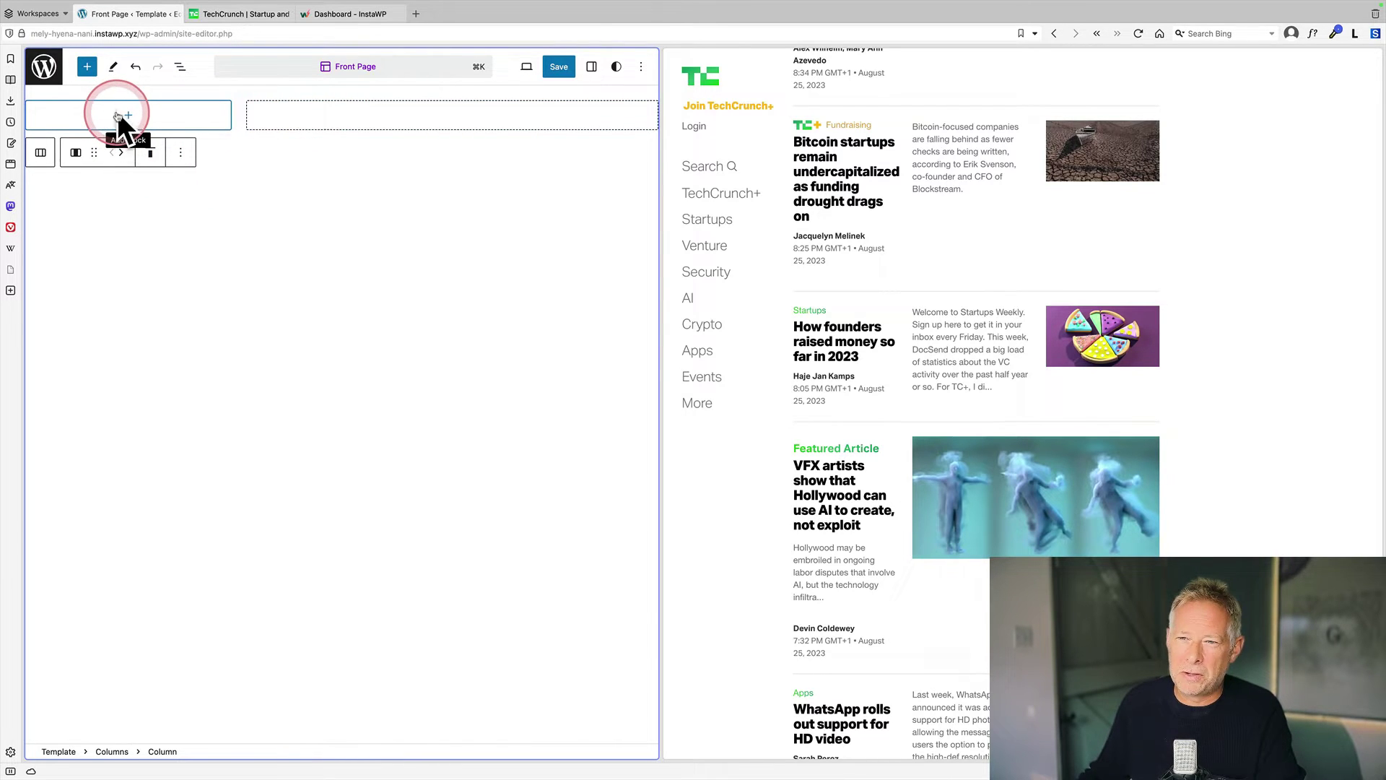
pyautogui.click(592, 66)
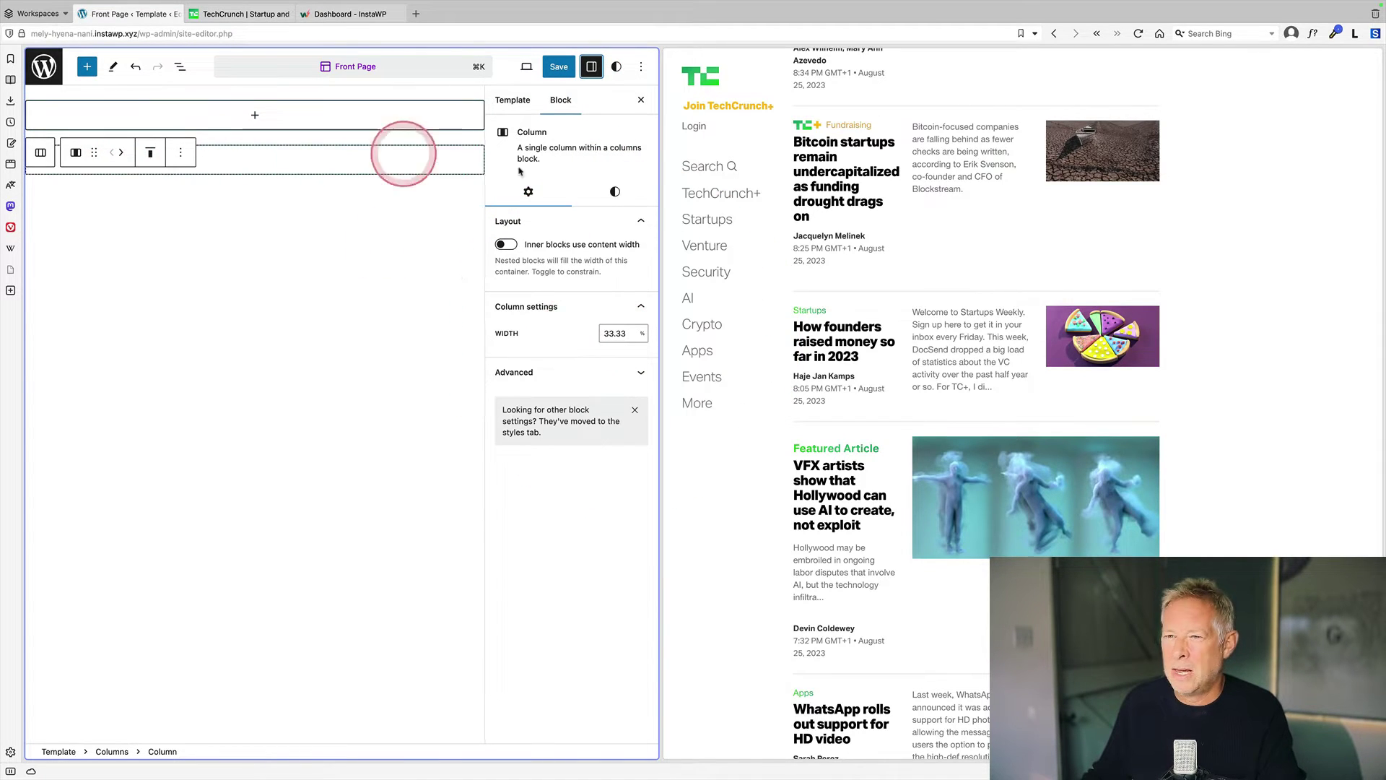
# Set the first column's width to 20% and the second column's to 80%
pyautogui.moveTo(659, 184); pyautogui.dragTo(948, 192)
pyautogui.doubleClick(895, 333)
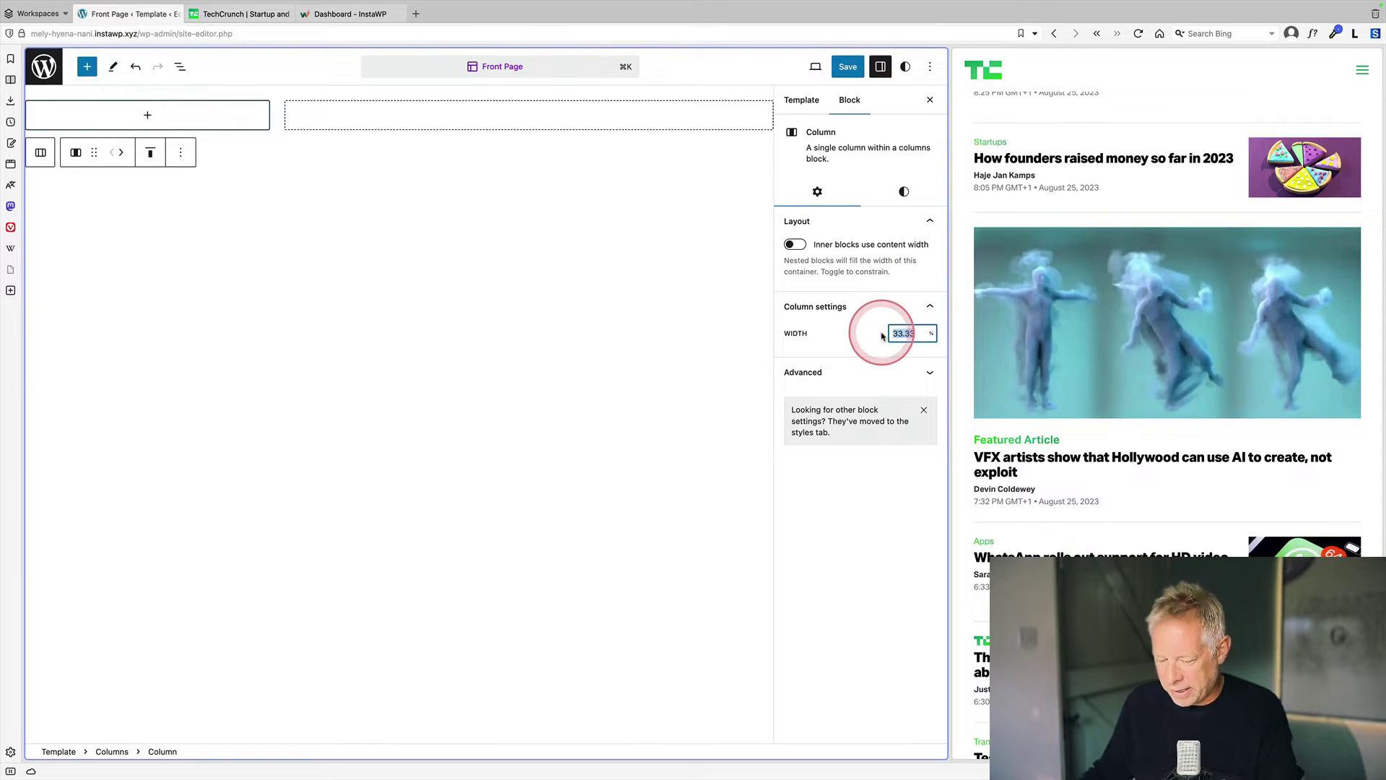
pyautogui.write('20')
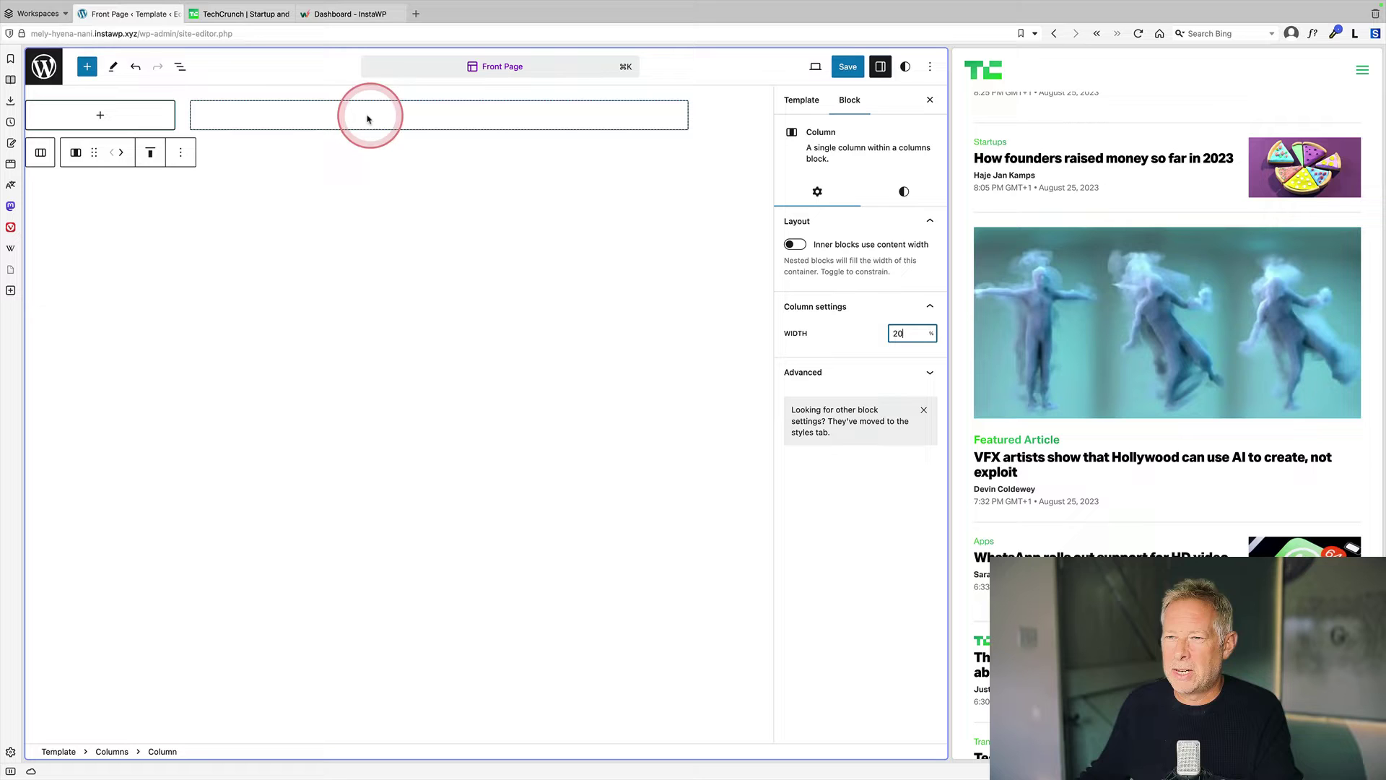
pyautogui.click(179, 67)
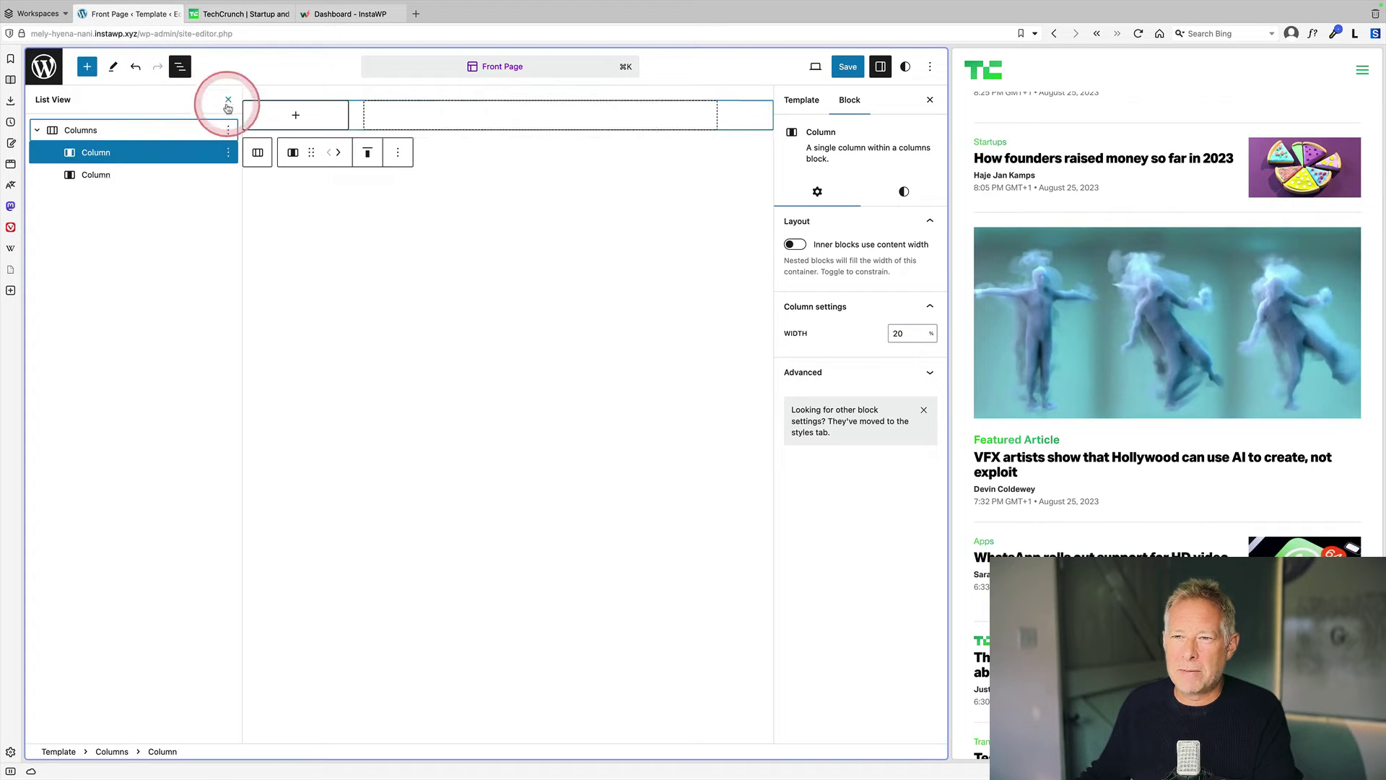
pyautogui.click(130, 176)
pyautogui.click(914, 333)
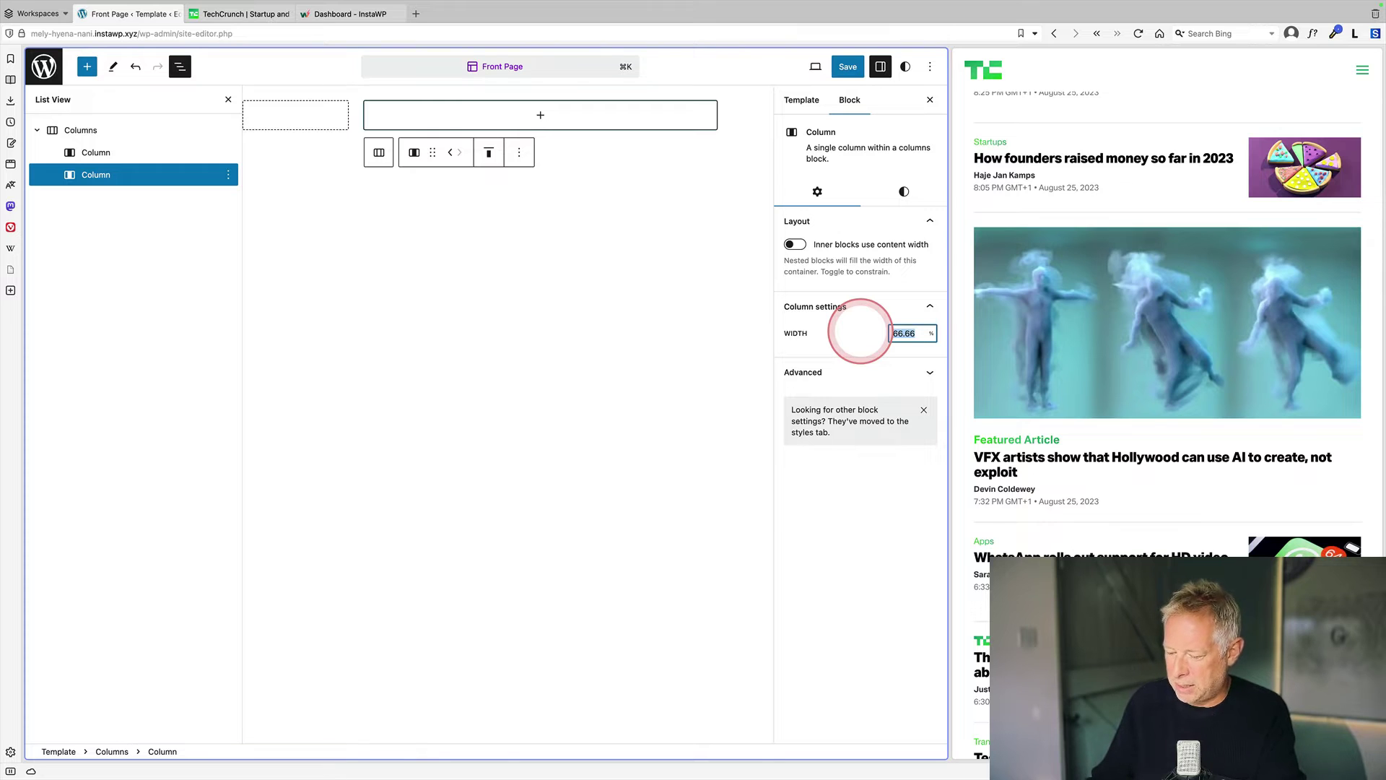
pyautogui.write('80')
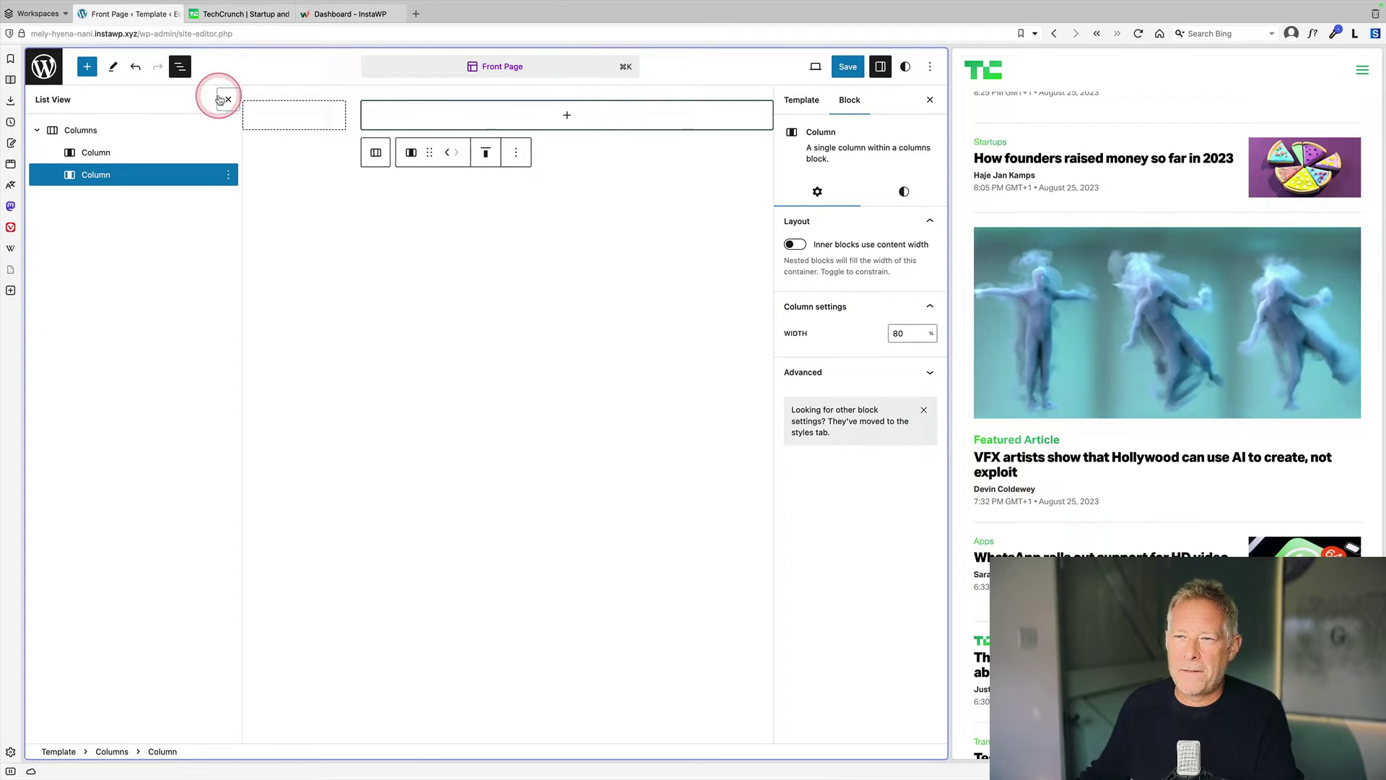
# Reselect the first column and compare the layout against the TechCrunch reference page
pyautogui.click(220, 99)
pyautogui.click(424, 294)
pyautogui.click(94, 118)
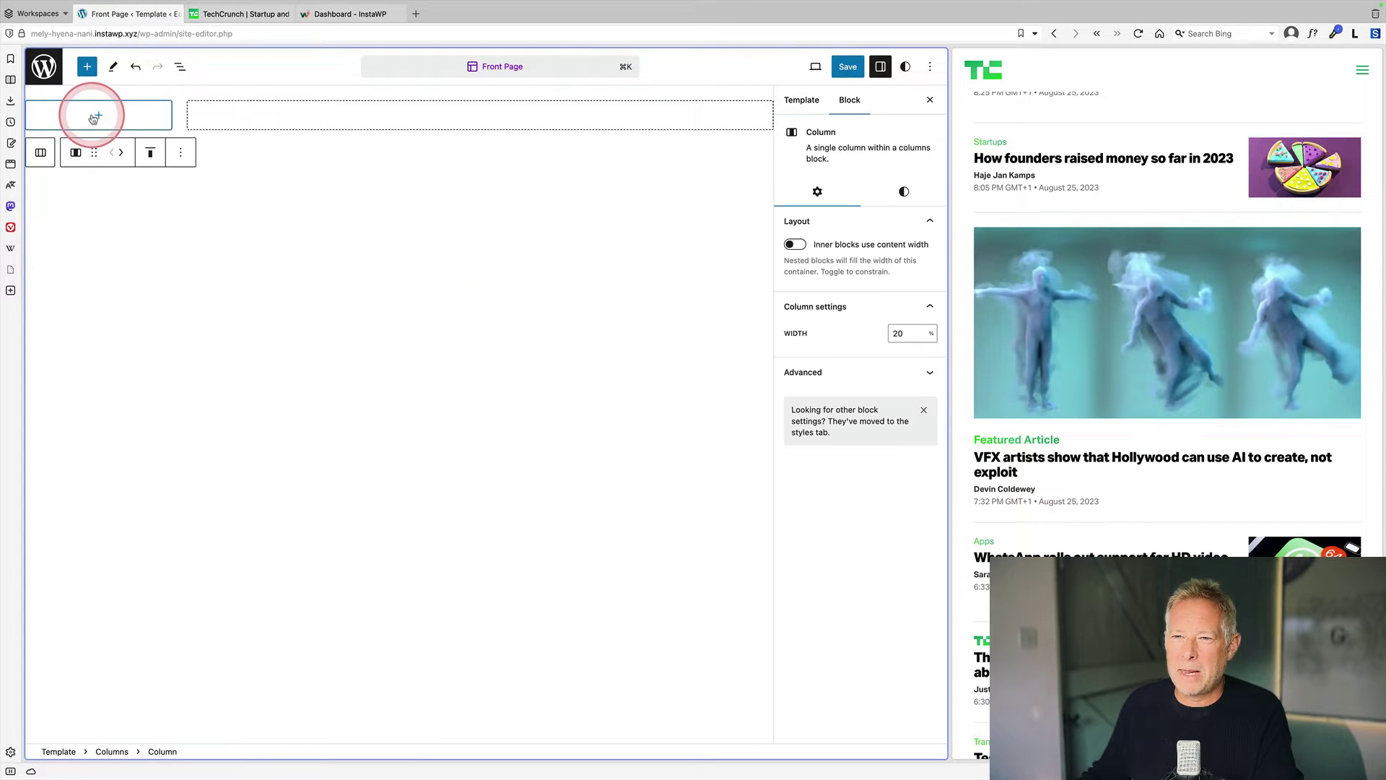
pyautogui.click(953, 294)
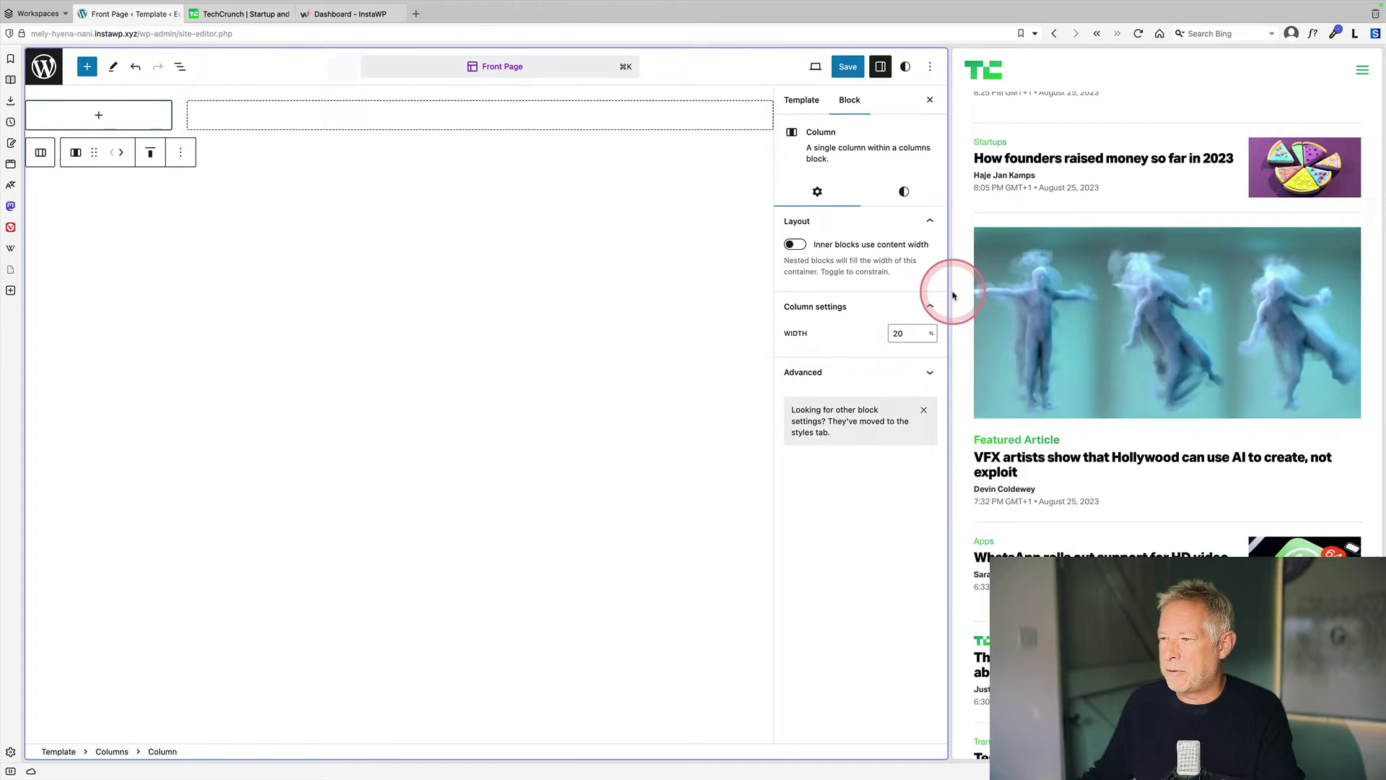
pyautogui.moveTo(954, 293); pyautogui.dragTo(588, 309)
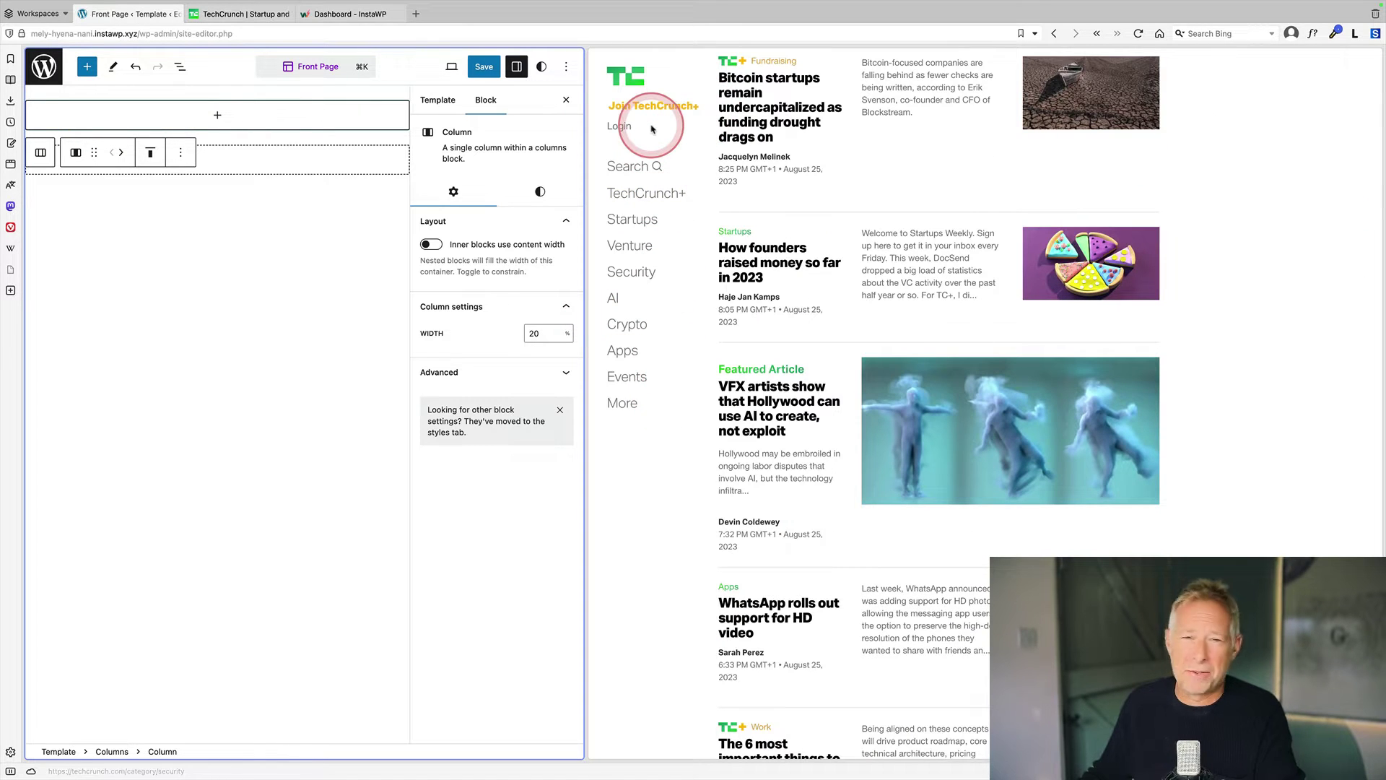
pyautogui.scroll(5, 912, 223)
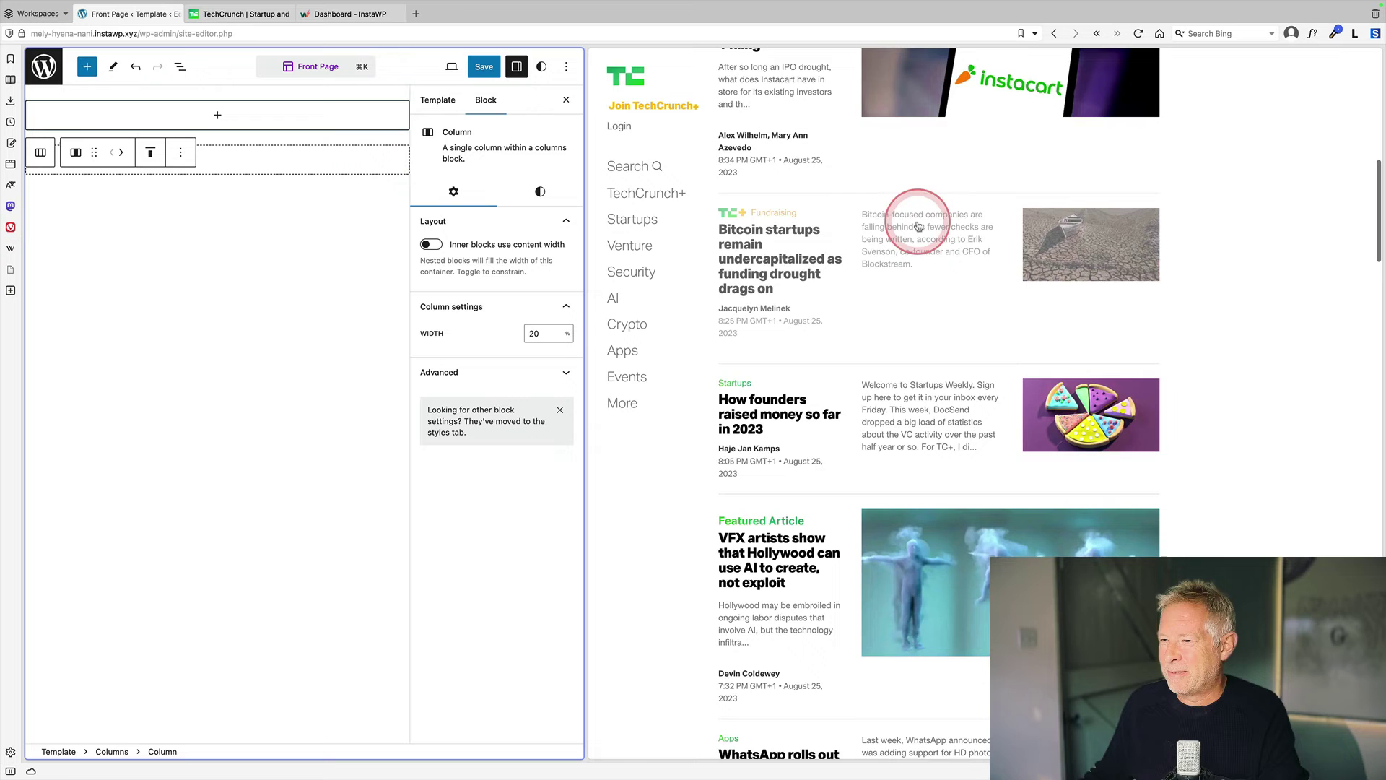
pyautogui.moveTo(587, 254); pyautogui.dragTo(800, 261)
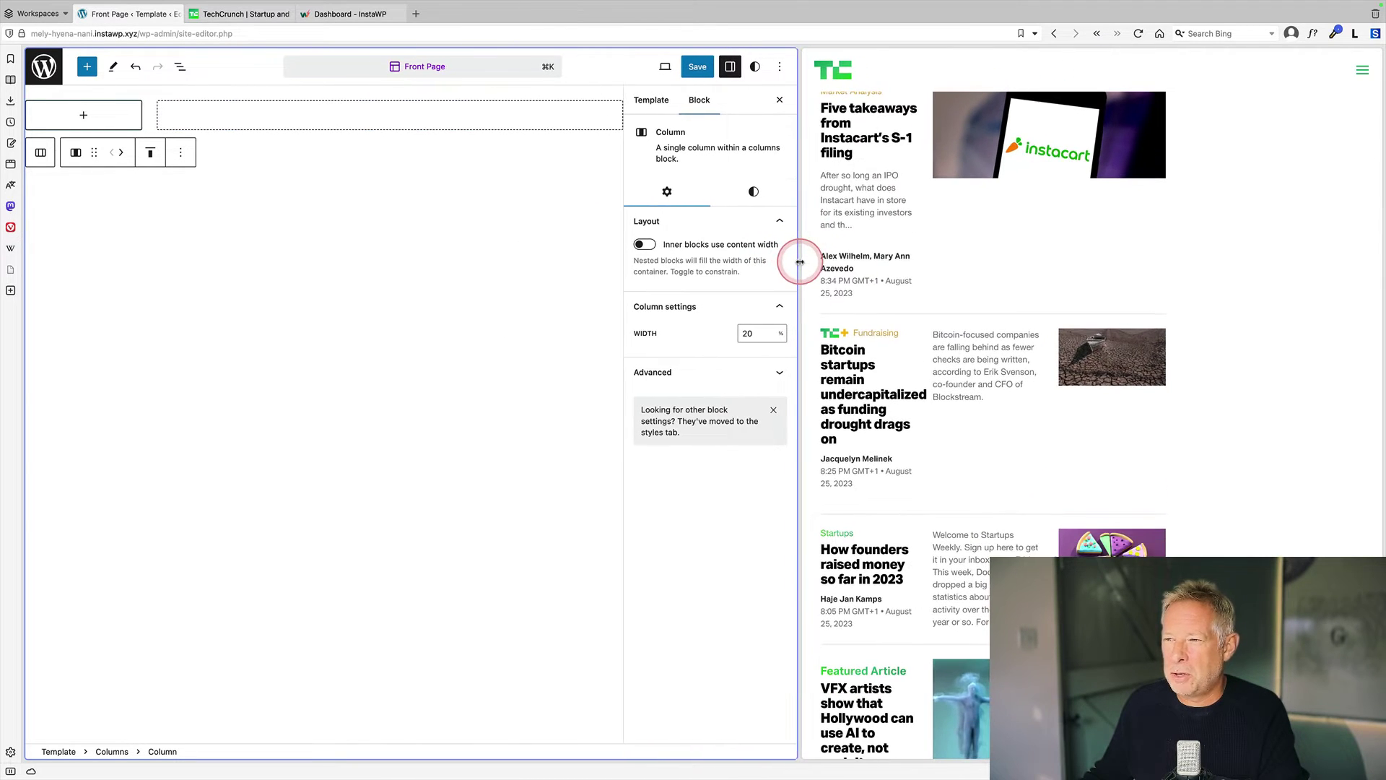
# Add a Site Logo to the left column using the TC image and shrink it
pyautogui.click(100, 117)
pyautogui.click(99, 118)
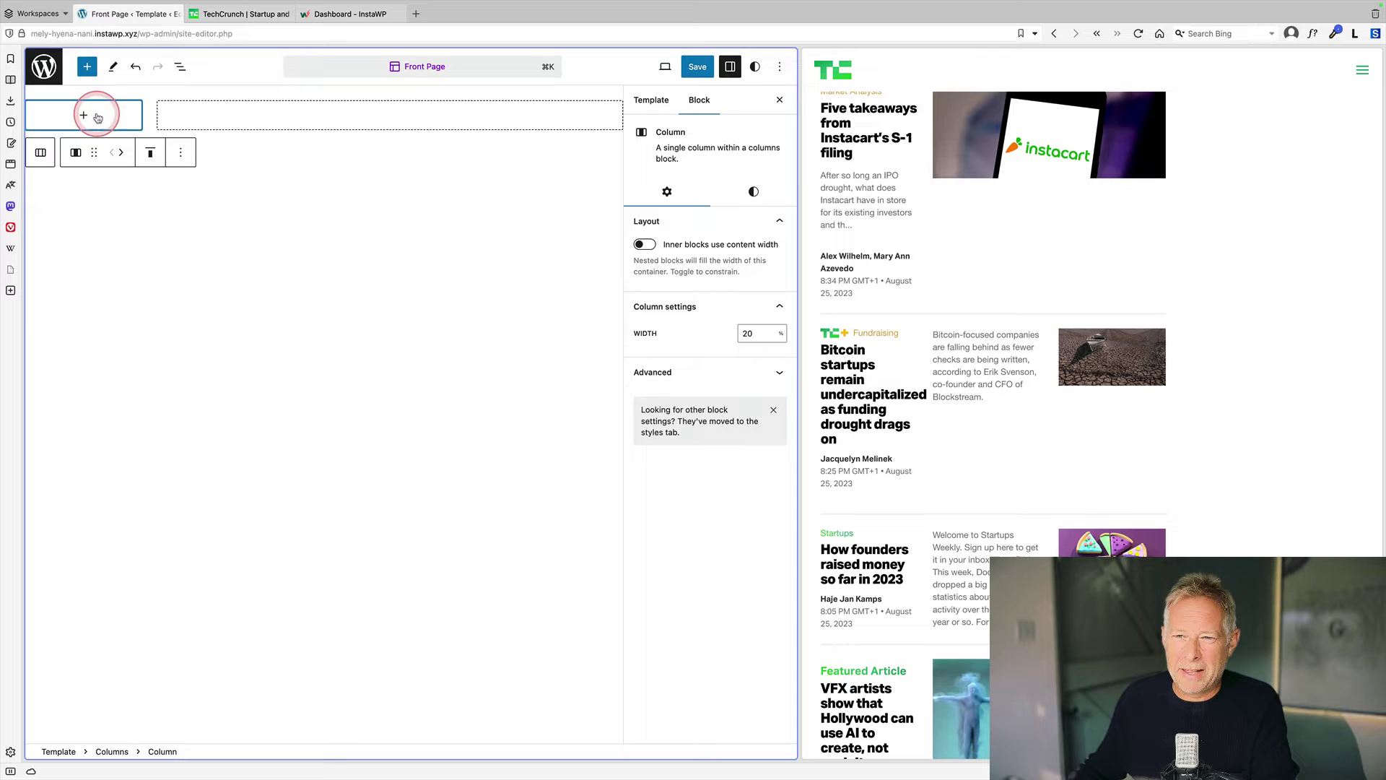
pyautogui.click(98, 118)
pyautogui.write('site')
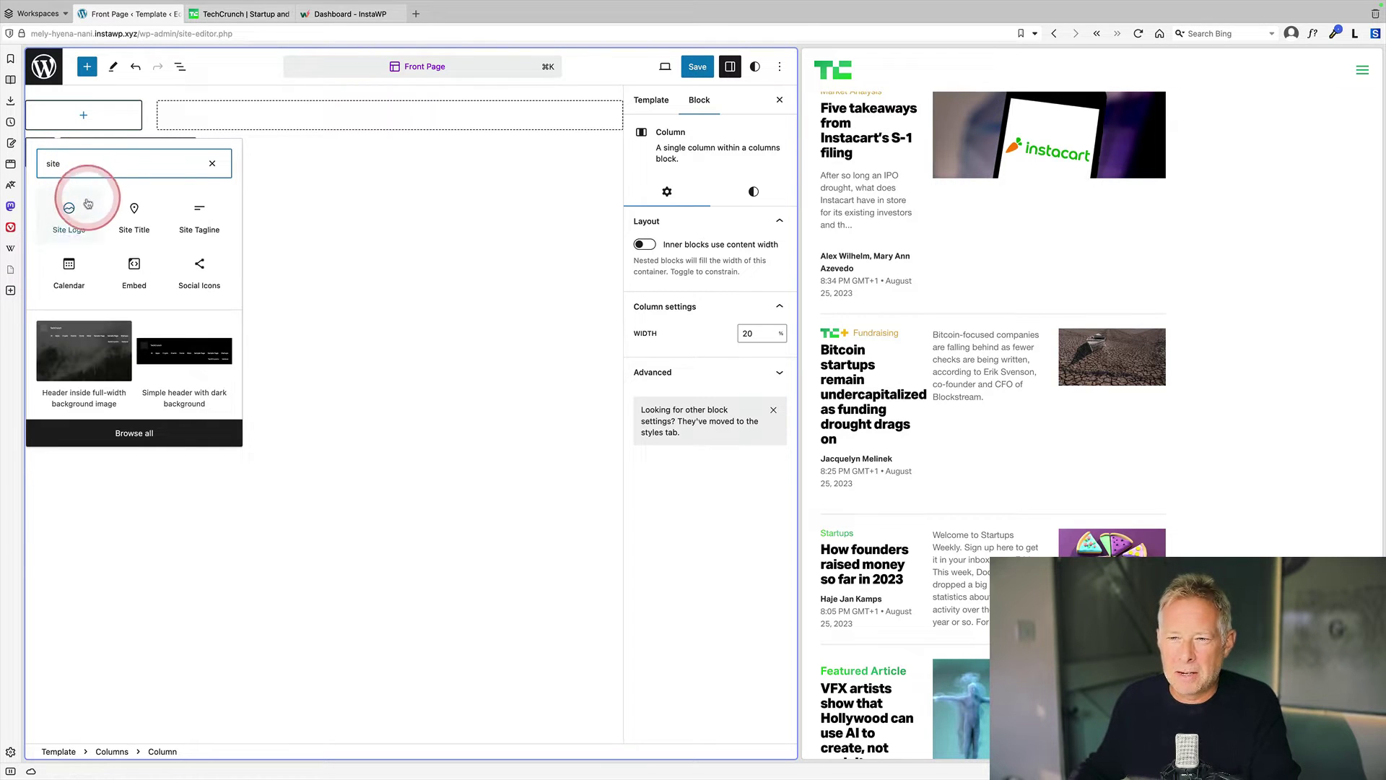
pyautogui.click(77, 214)
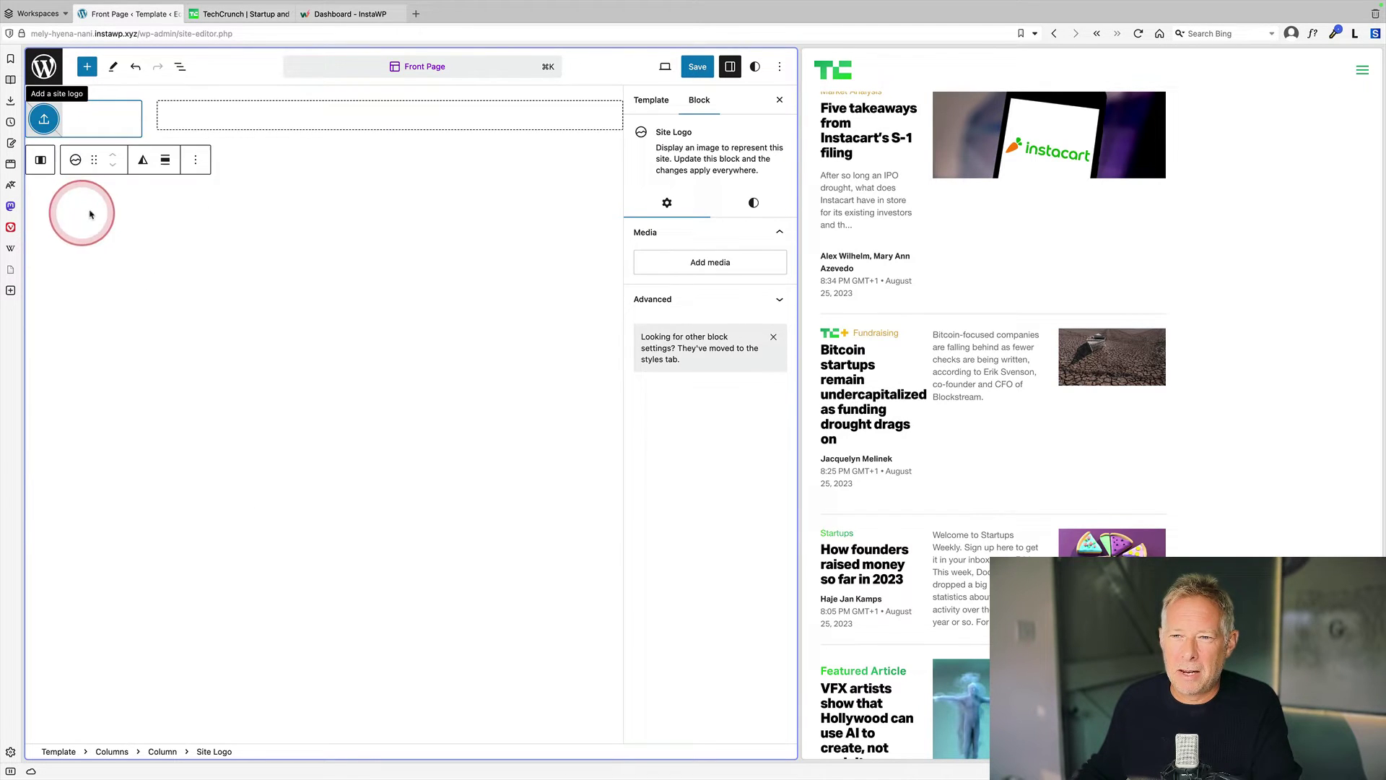
pyautogui.click(54, 127)
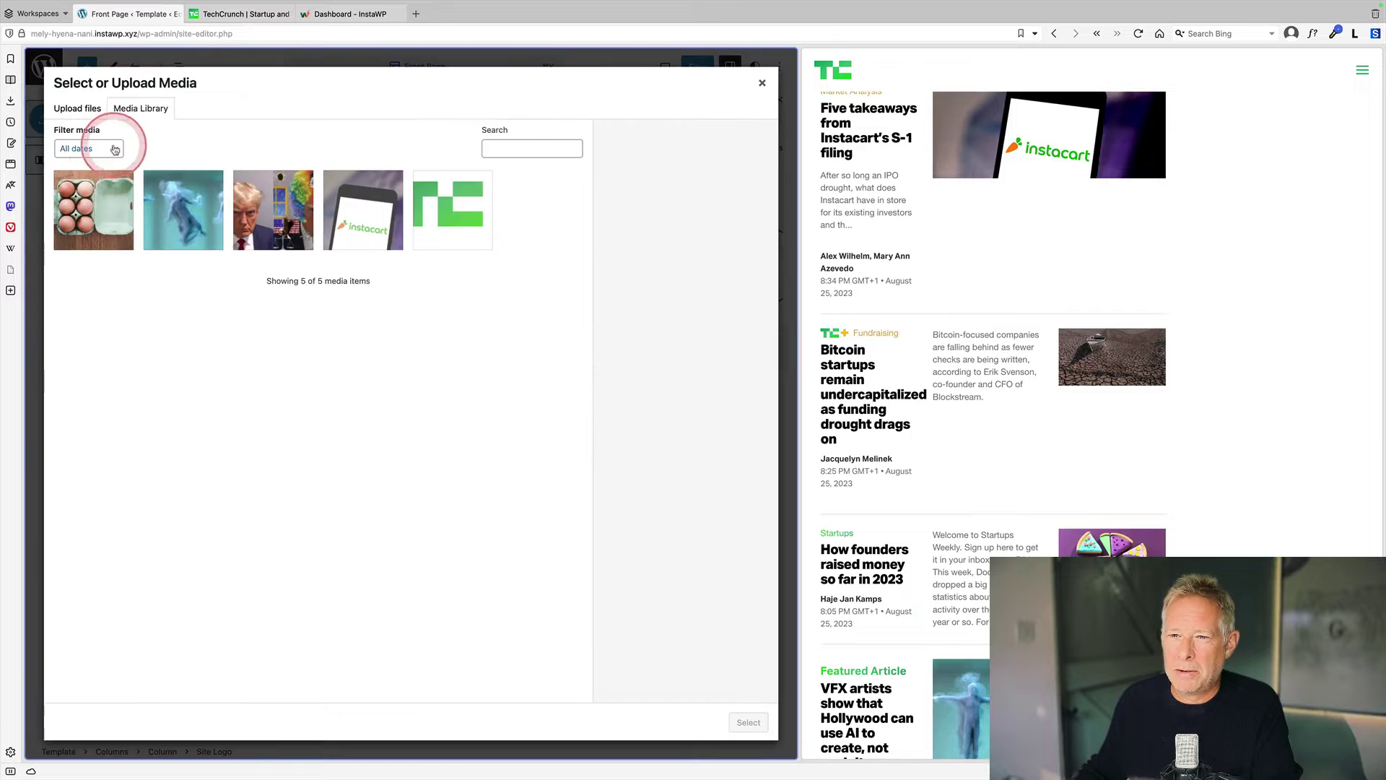
pyautogui.click(435, 218)
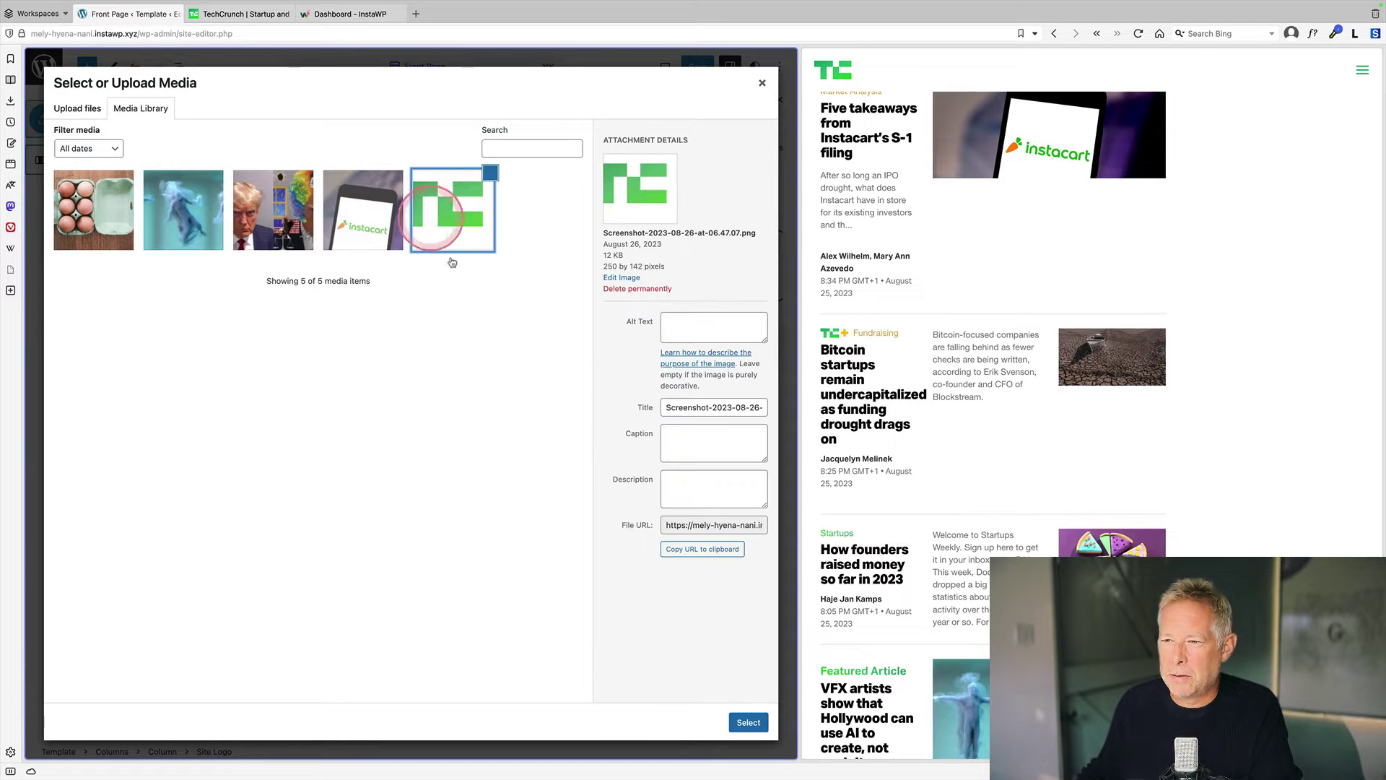
pyautogui.click(744, 722)
pyautogui.moveTo(102, 121)
pyautogui.mouseDown()
pyautogui.moveTo(155, 161)
pyautogui.moveTo(62, 130)
pyautogui.moveTo(130, 154)
pyautogui.moveTo(85, 137)
pyautogui.moveTo(113, 120)
pyautogui.mouseUp()
# Insert a Navigation block below the logo with vertical orientation
pyautogui.click(113, 119)
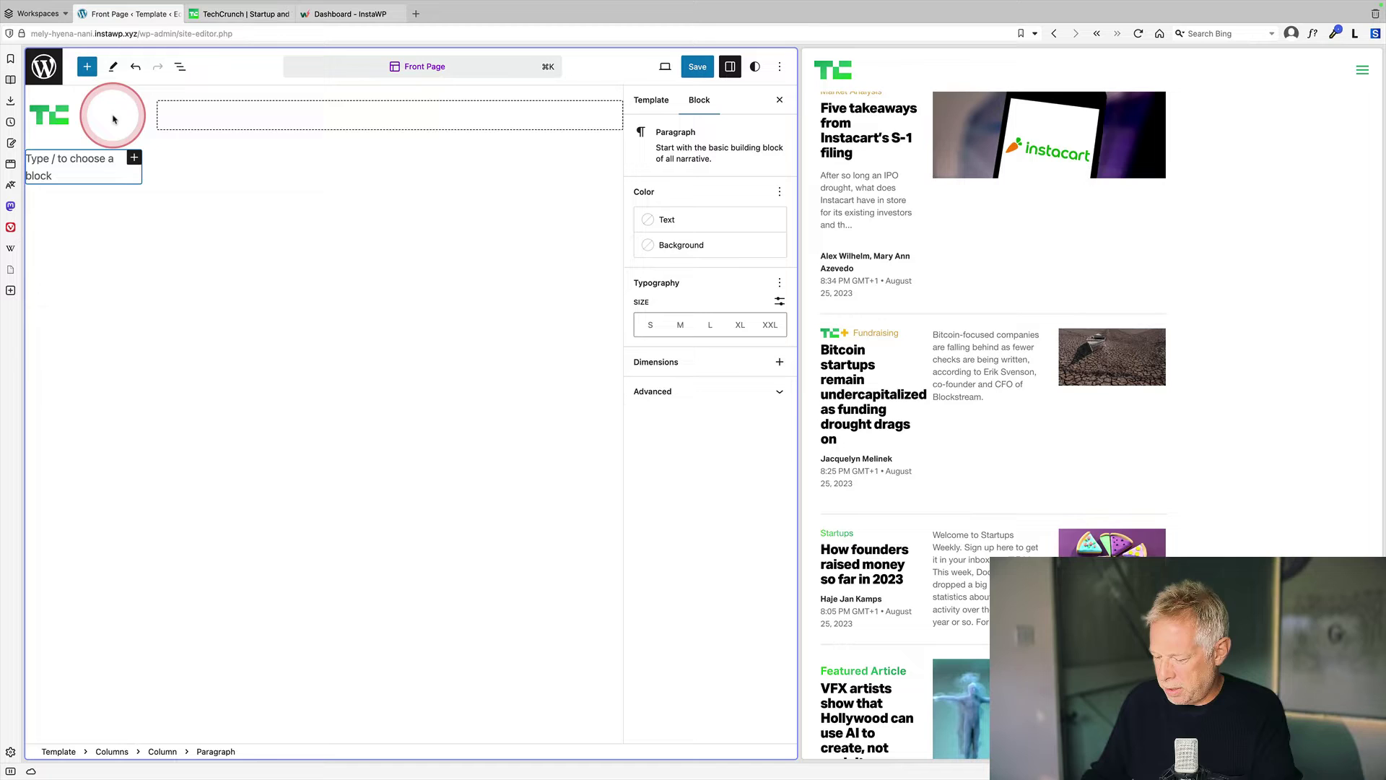
pyautogui.write('/nav')
pyautogui.press('Return')
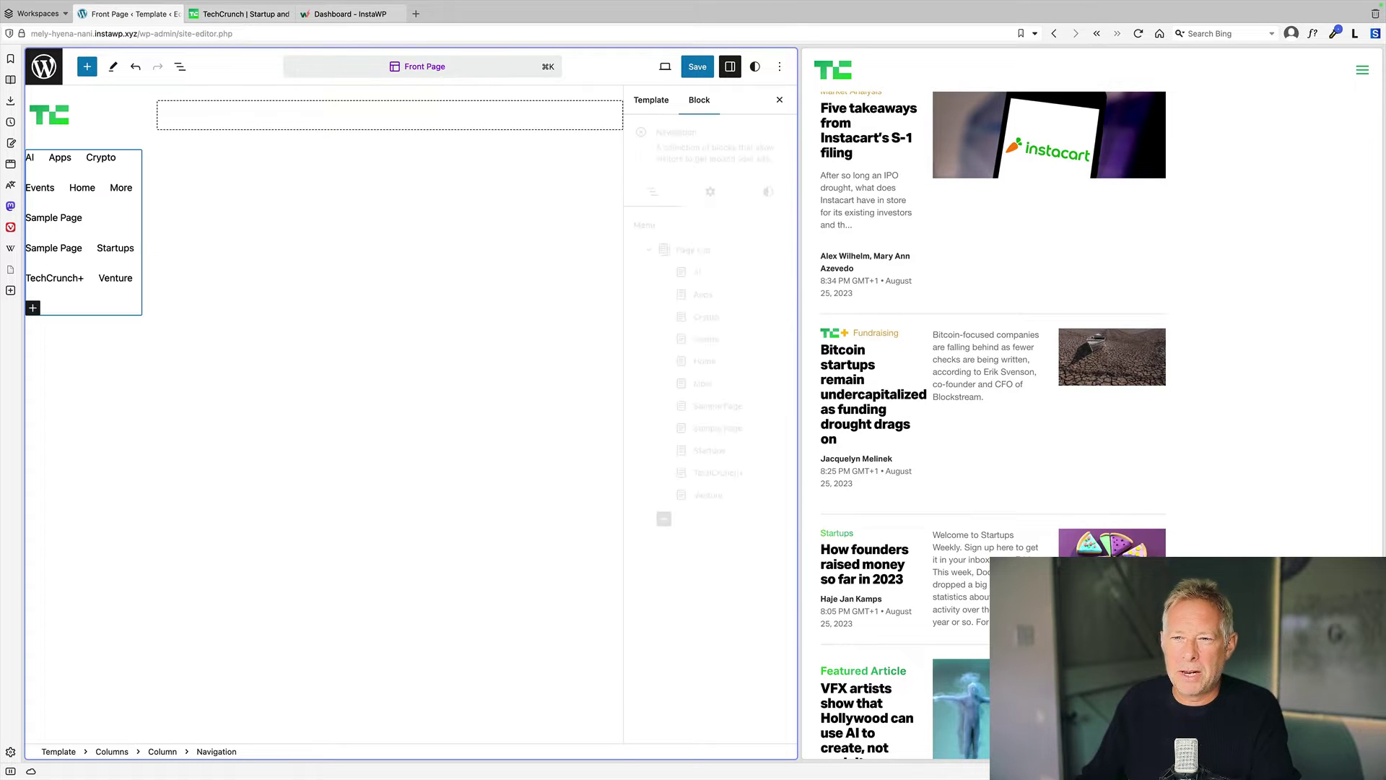
pyautogui.click(83, 289)
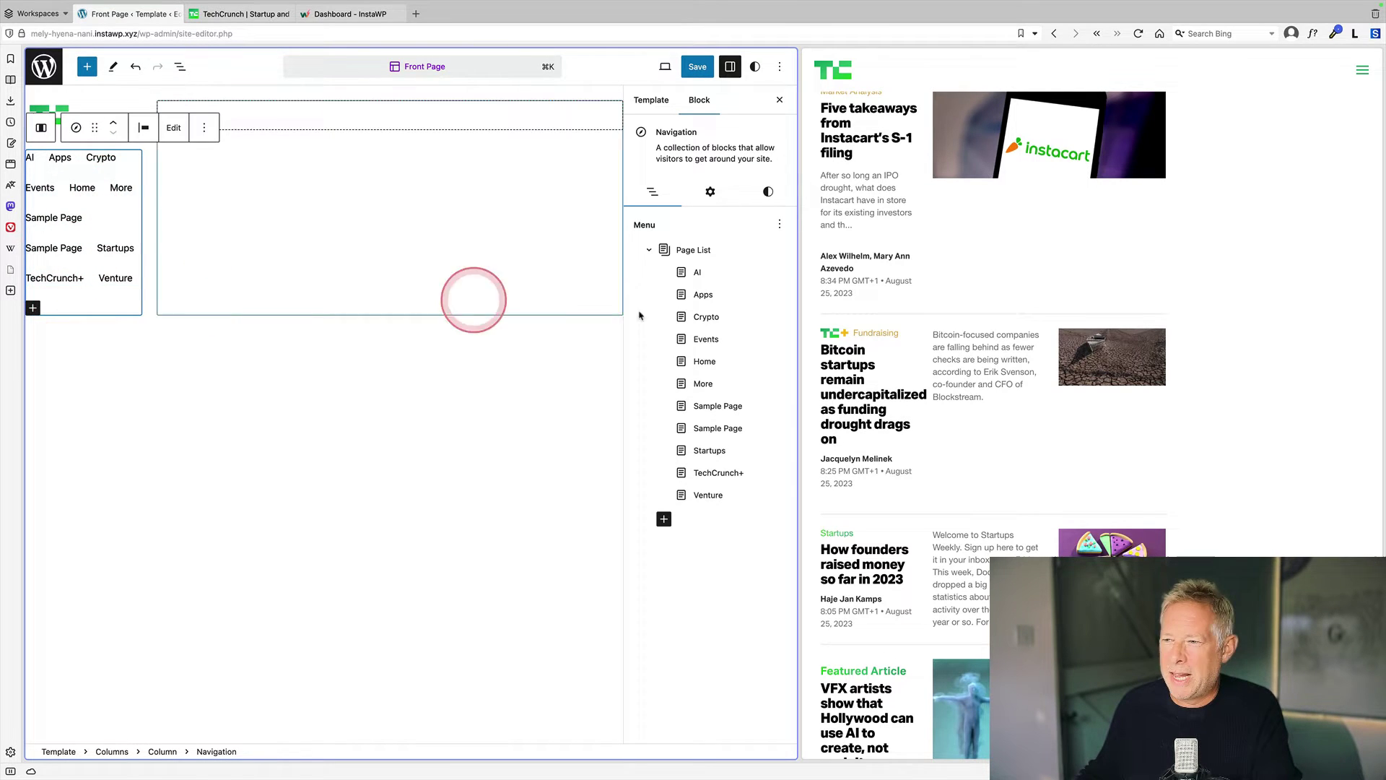
pyautogui.click(710, 192)
pyautogui.click(770, 265)
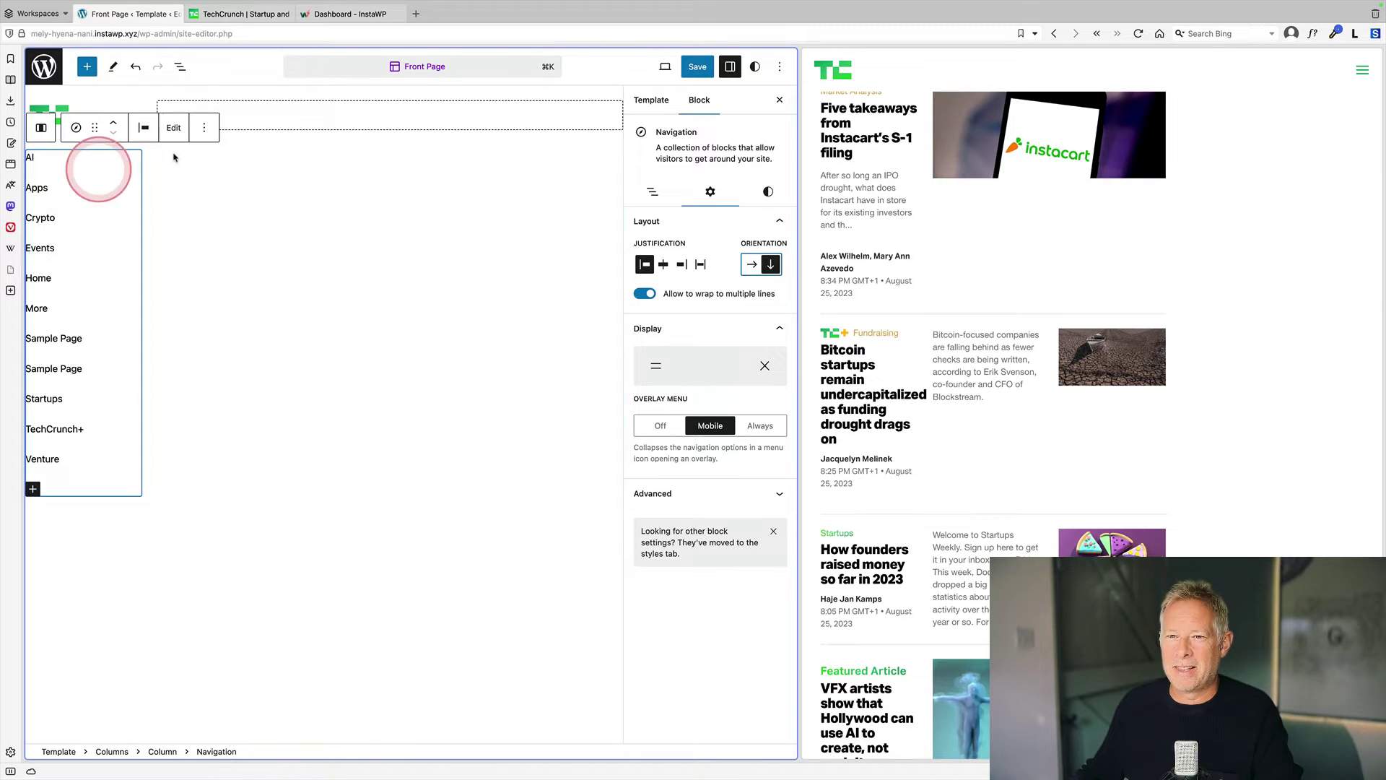
pyautogui.click(335, 114)
# Add a paragraph to the right column and paste lorem ipsum placeholder text three times
pyautogui.click(334, 114)
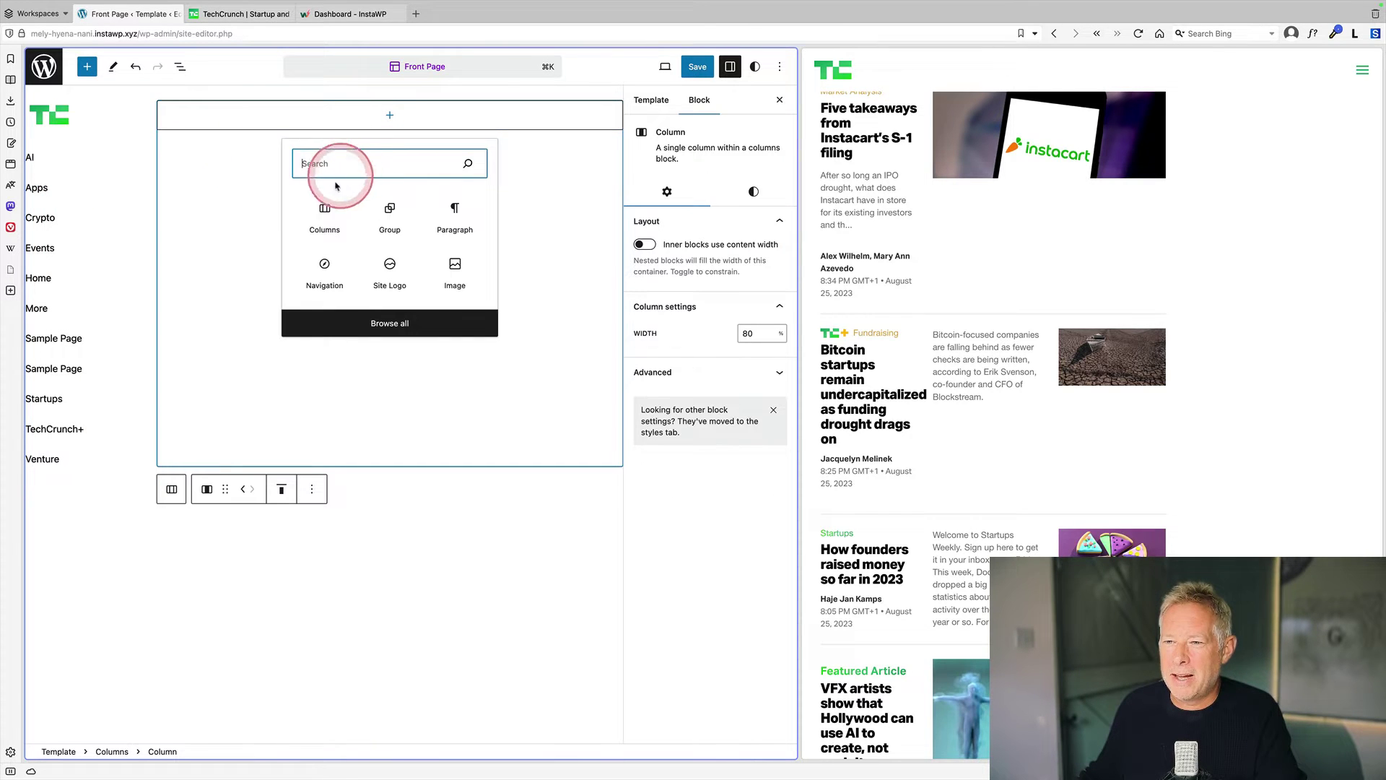
pyautogui.click(451, 215)
pyautogui.write('Lorem ipsum dolor sit amet consectetur adipiscing, elit erat tristique sapien nec cursus lacus, dapibus rhoncus praesent quam fringilla. Pellentesque sagittis tempus fermentum augue inceptos ligula justo donec aenean imperdiet consequat et mauris, vestibulum sociis sollicitudin mattis conubia aptent eros eget enim feugiat primis himenaeos. Scelerisque a proin porta tortor metus non massa velit facilisis, nisi rutrum platea arcu ridiculus per cras etiam, turpis purus libero sem malesuada cum netus quisque. Pharetra nunc torquent dui accumsan commodo morbi semper penatibus, in nam dictumst mus suspendisse interdum. Lectus odio mollis molestie duis senectus habitant auctor sed hendrerit tincidunt laoreet, gravida faucibus nulla egestas elementum fusce ad facilisi bibendum sodales, risus dictum ultricies phasellus orci condimentum at viverra iaculis porttitor. Cubilia nullam tempor quis posuere neque parturient ante, dignissim ornare leo urna varius nibh, aliquam id est convallis curae natoque. Ac luctus class euismod blandit sociosqu magna, vivamus vel ullamcorper venenatis habitasse.')
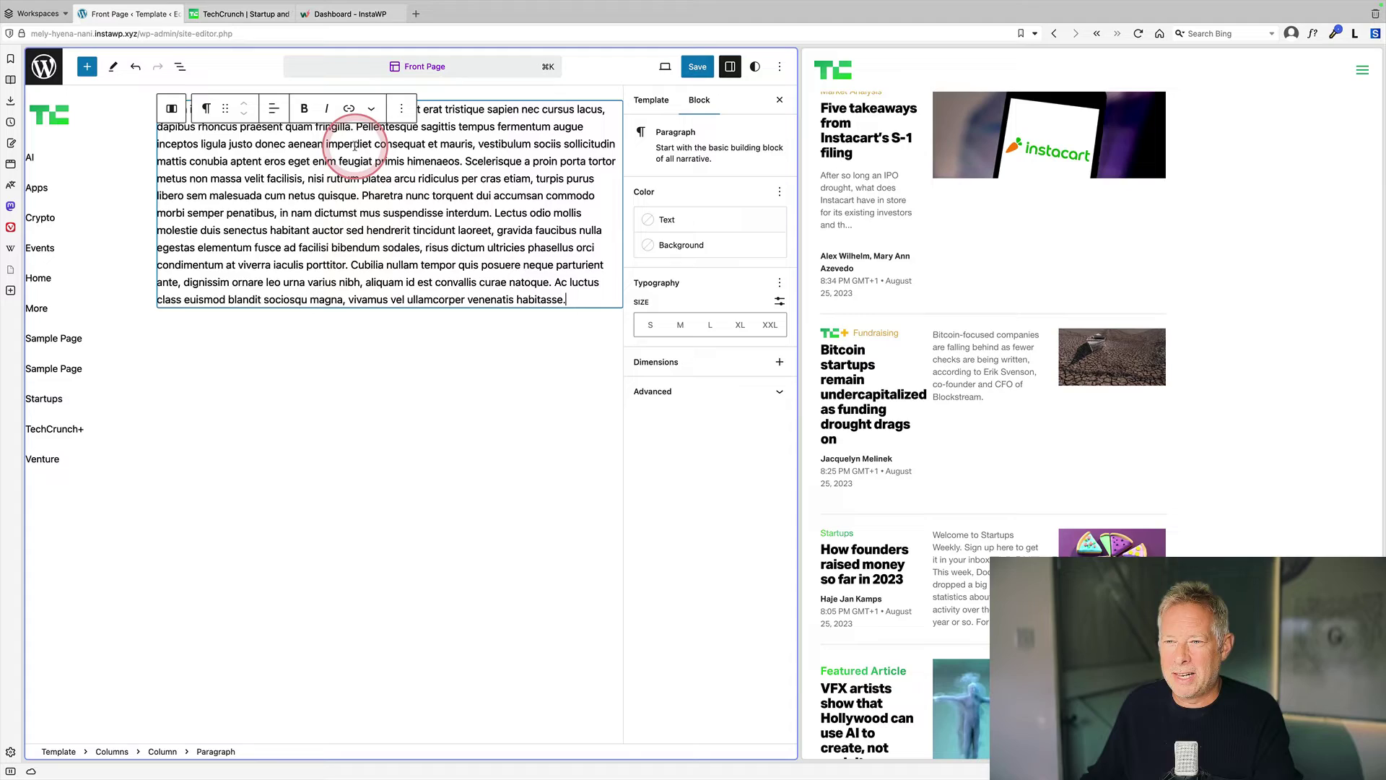
pyautogui.press('Return')
pyautogui.write('Lorem ipsum dolor sit amet consectetur adipiscing, elit erat tristique sapien nec cursus lacus, dapibus rhoncus praesent quam fringilla. Pellentesque sagittis tempus fermentum augue inceptos ligula justo donec aenean imperdiet consequat et mauris, vestibulum sociis sollicitudin mattis conubia aptent eros eget enim feugiat primis himenaeos. Scelerisque a proin porta tortor metus non massa velit facilisis, nisi rutrum platea arcu ridiculus per cras etiam, turpis purus libero sem malesuada cum netus quisque. Pharetra nunc torquent dui accumsan commodo morbi semper penatibus, in nam dictumst mus suspendisse interdum. Lectus odio mollis molestie duis senectus habitant auctor sed hendrerit tincidunt laoreet, gravida faucibus nulla egestas elementum fusce ad facilisi bibendum sodales, risus dictum ultricies phasellus orci condimentum at viverra iaculis porttitor. Cubilia nullam tempor quis posuere neque parturient ante, dignissim ornare leo urna varius nibh, aliquam id est convallis curae natoque. Ac luctus class euismod blandit sociosqu magna, vivamus vel ullamcorper venenatis habitasse.')
pyautogui.press('Return')
pyautogui.hotkey('ctrl', 'v')
pyautogui.press('Return')
pyautogui.hotkey('ctrl', 'v')
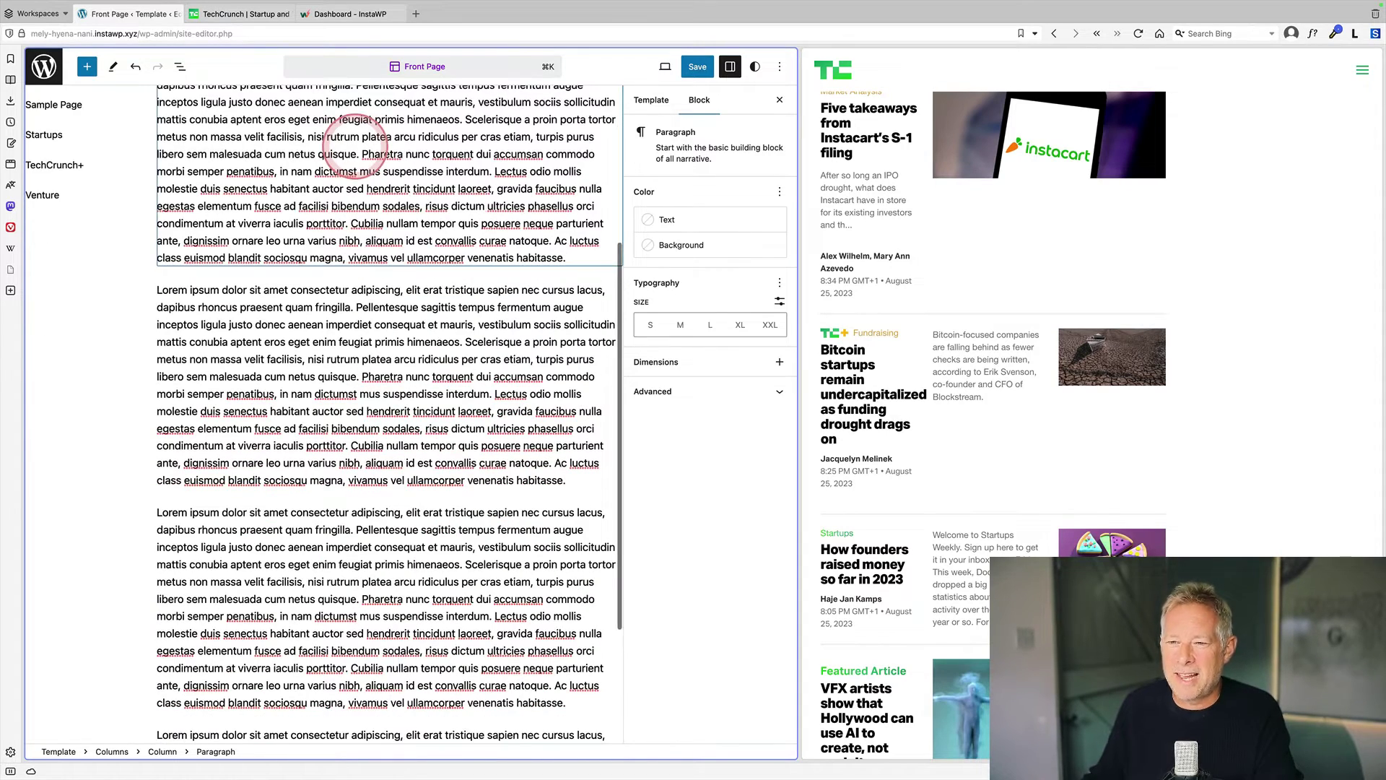
pyautogui.click(433, 272)
pyautogui.scroll(5, 390, 311)
pyautogui.moveTo(390, 315)
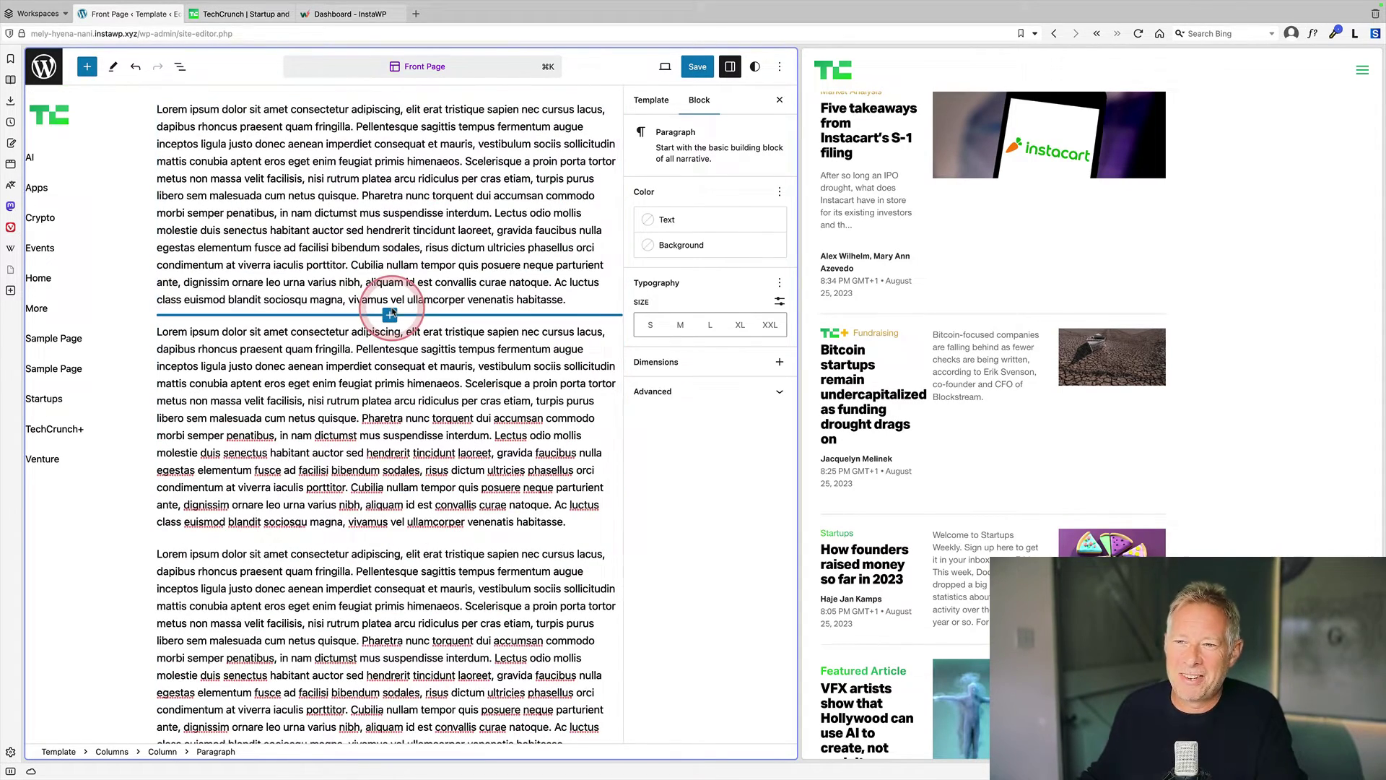
pyautogui.scroll(-5, 383, 303)
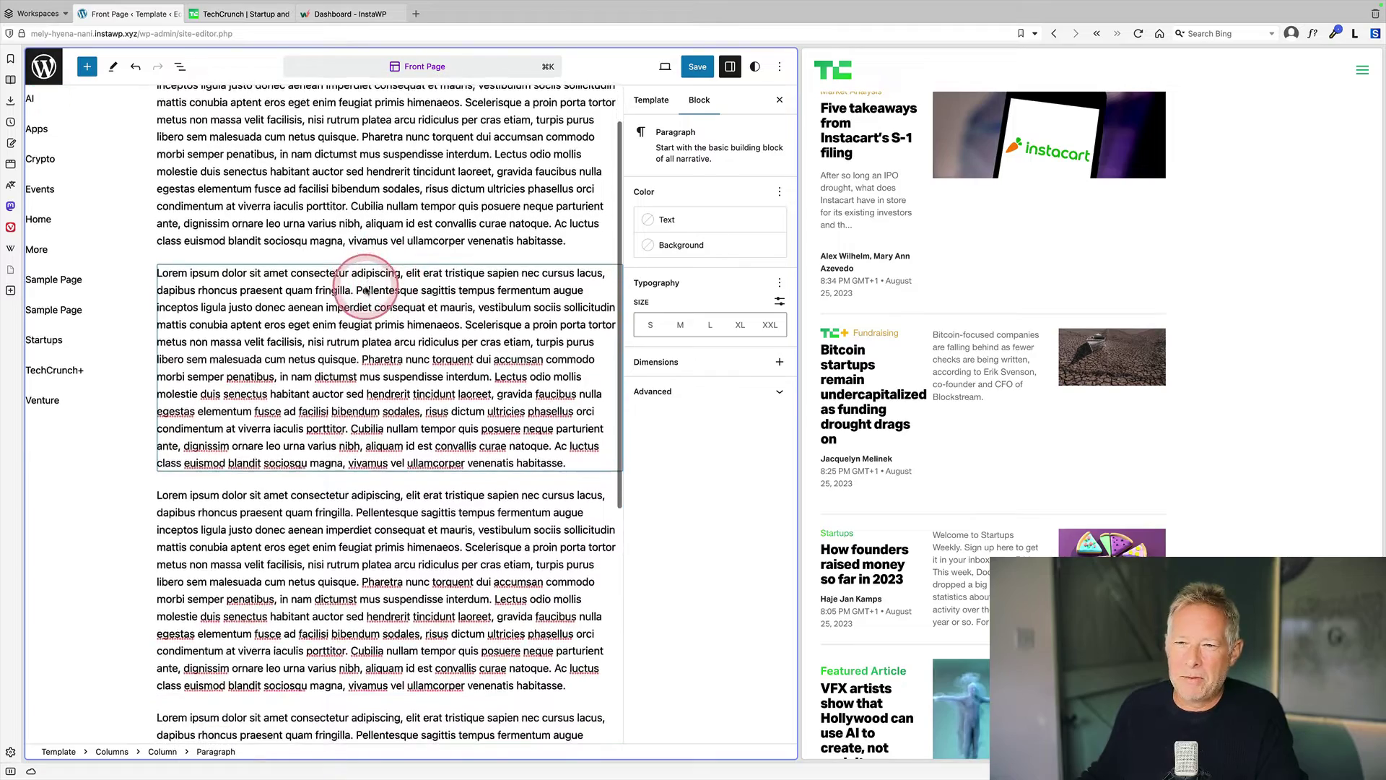
# In List View, select the Site Logo and Navigation blocks together
pyautogui.scroll(5, 368, 292)
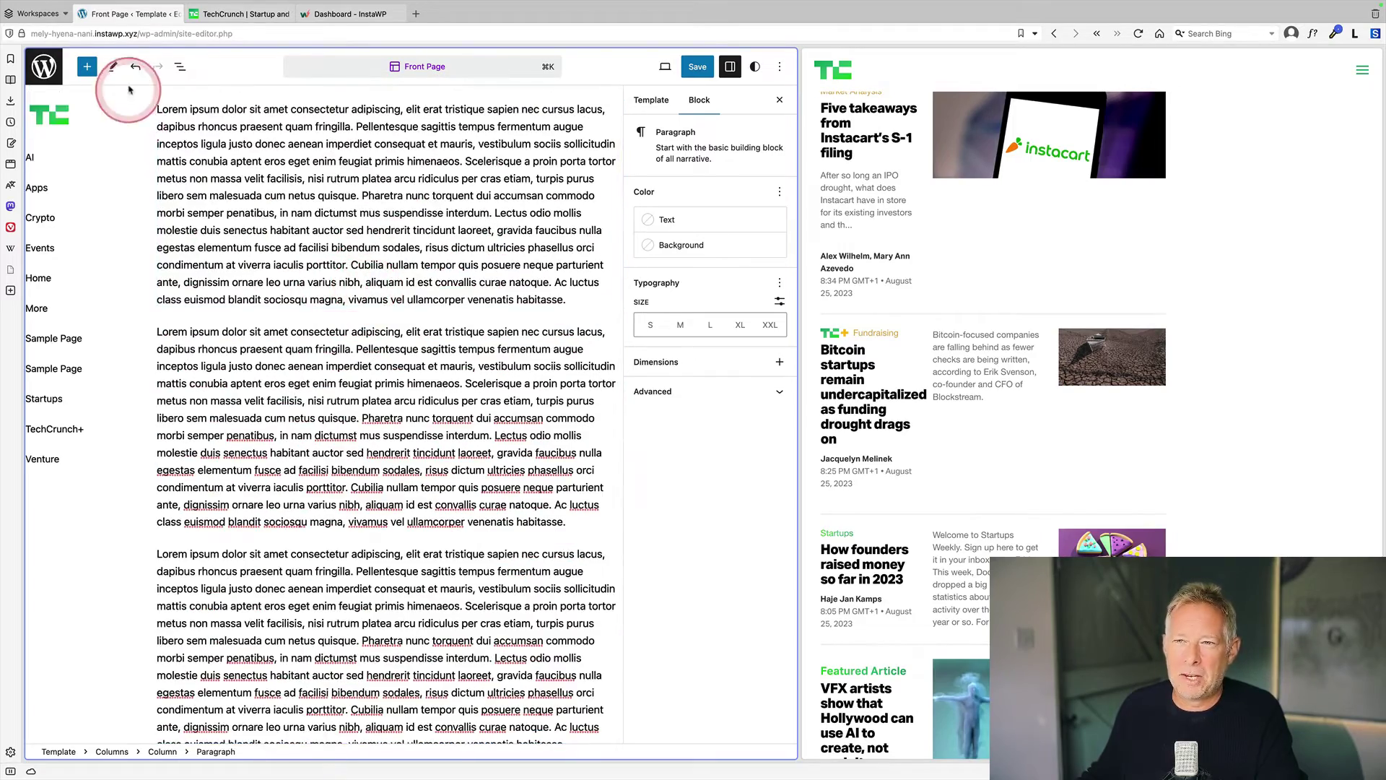
pyautogui.click(180, 67)
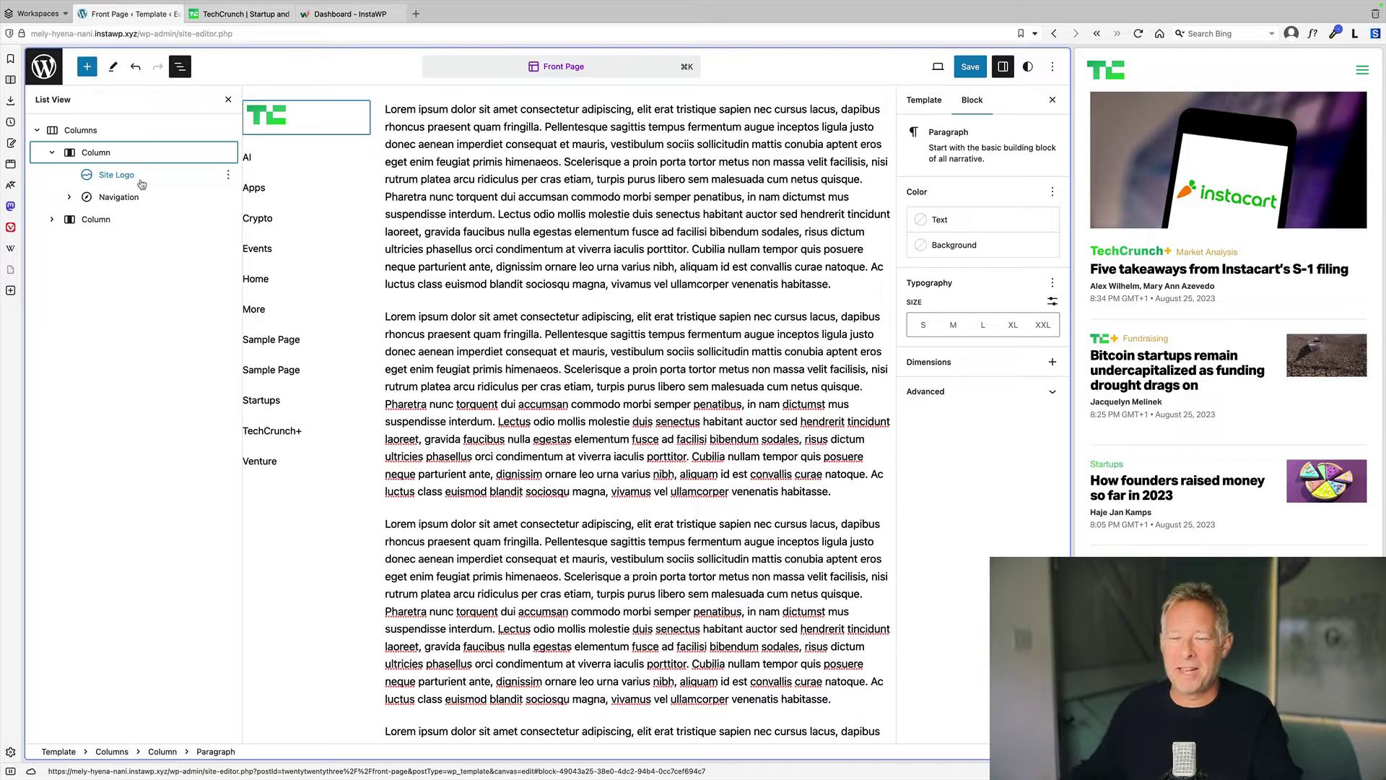
pyautogui.click(113, 159)
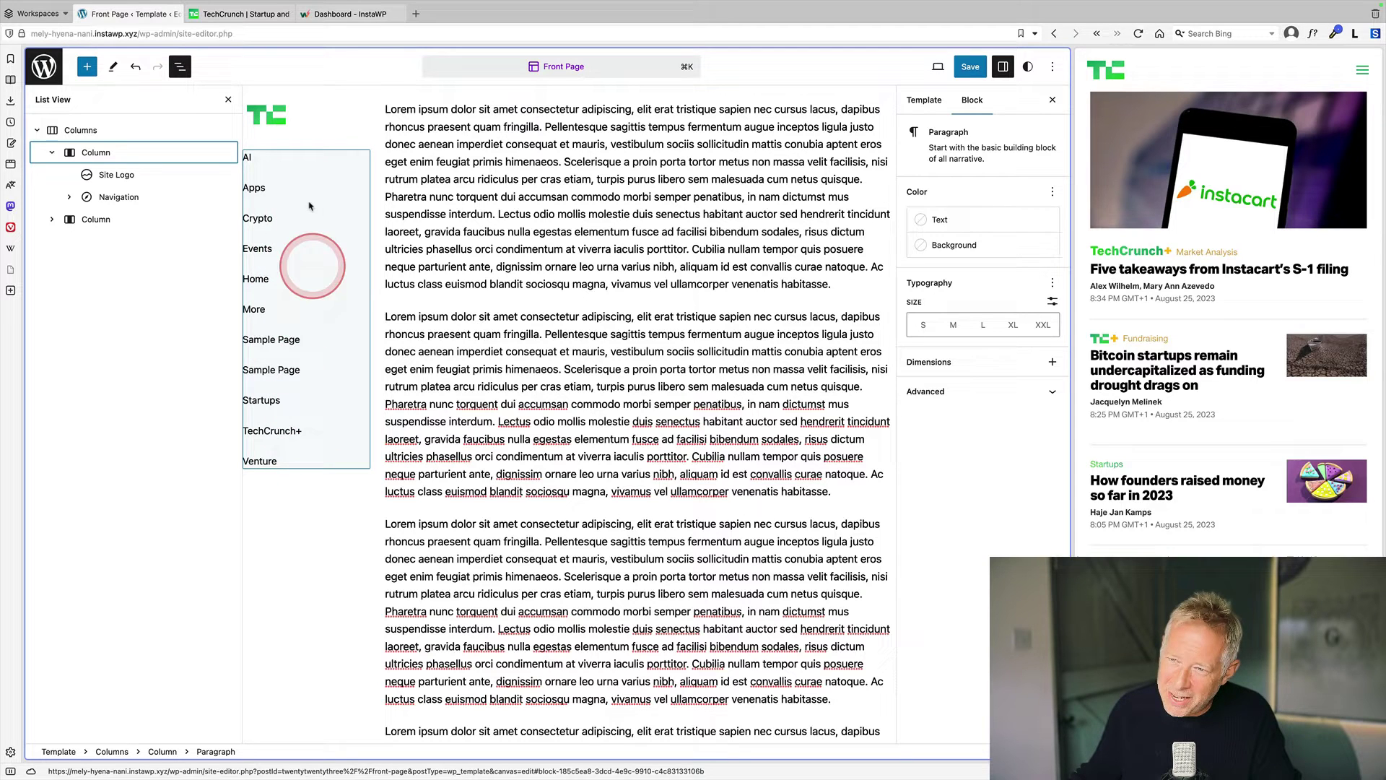
pyautogui.click(137, 175)
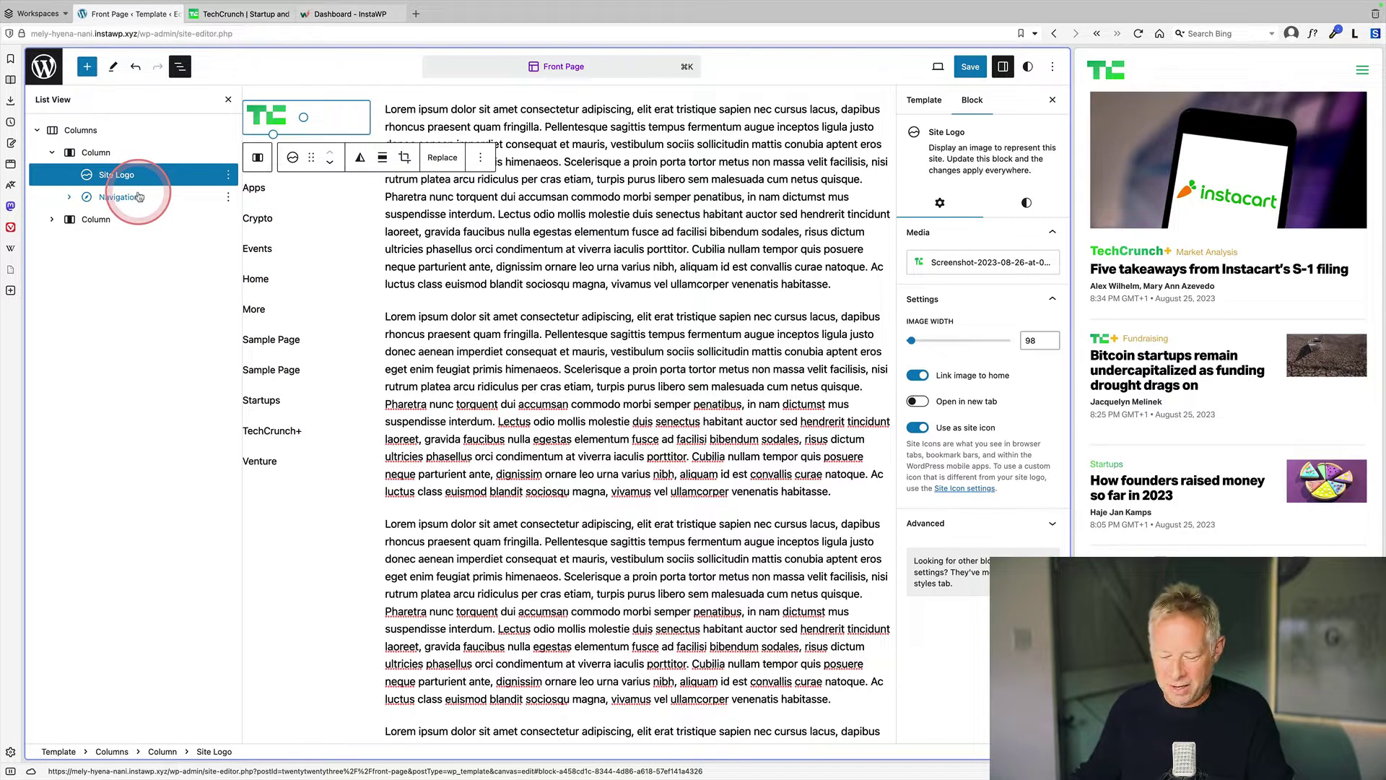
pyautogui.keyDown('shift'); pyautogui.click(139, 196); pyautogui.keyUp('shift')
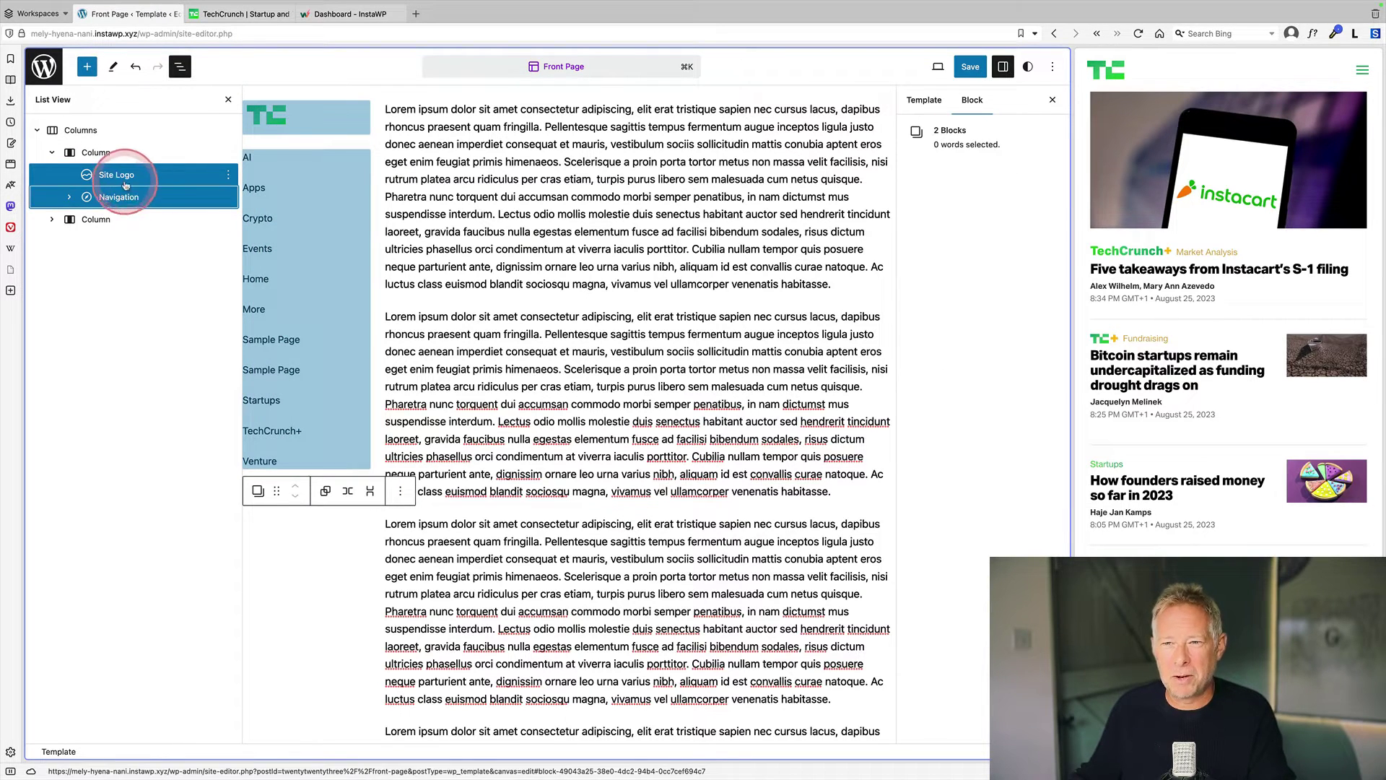
pyautogui.click(229, 174)
# Group the logo and navigation menu and set the Group's position to Sticky
pyautogui.click(262, 395)
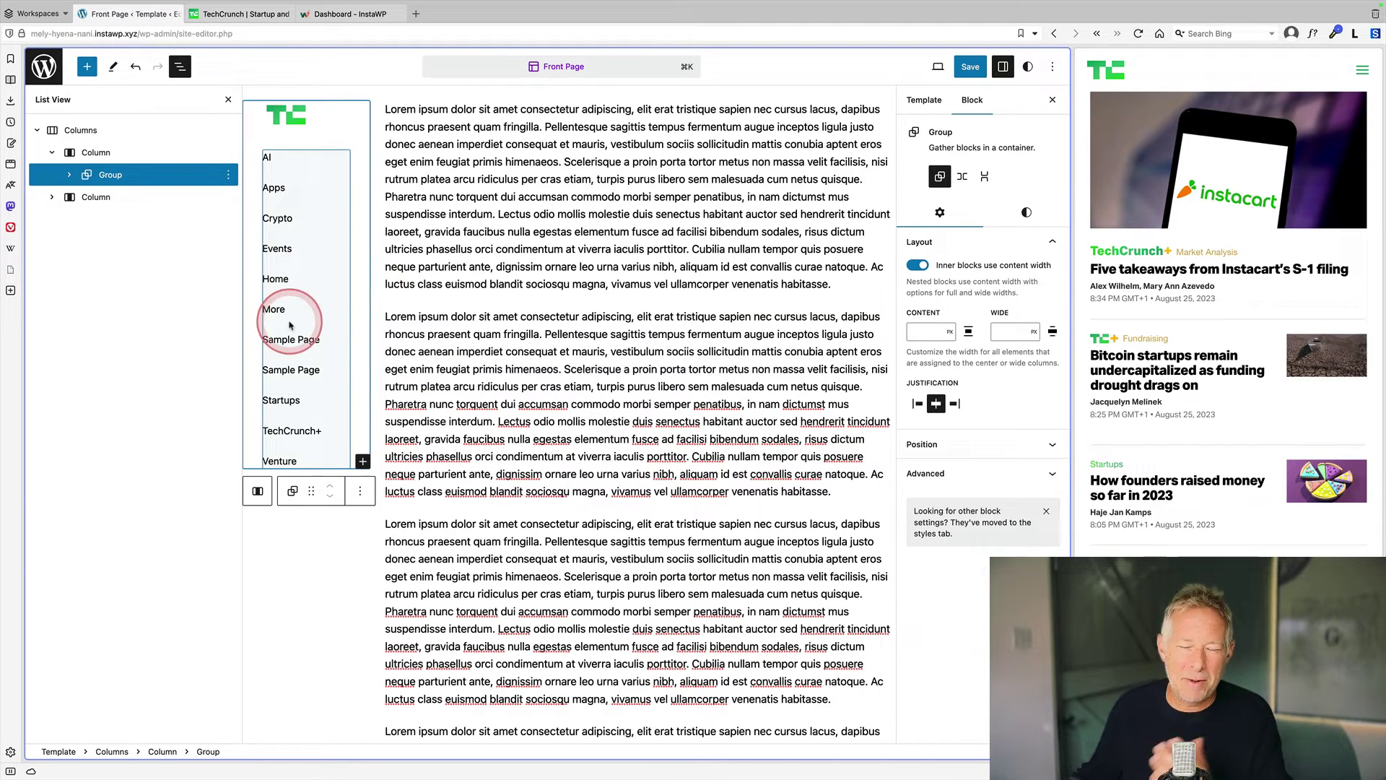
pyautogui.click(69, 175)
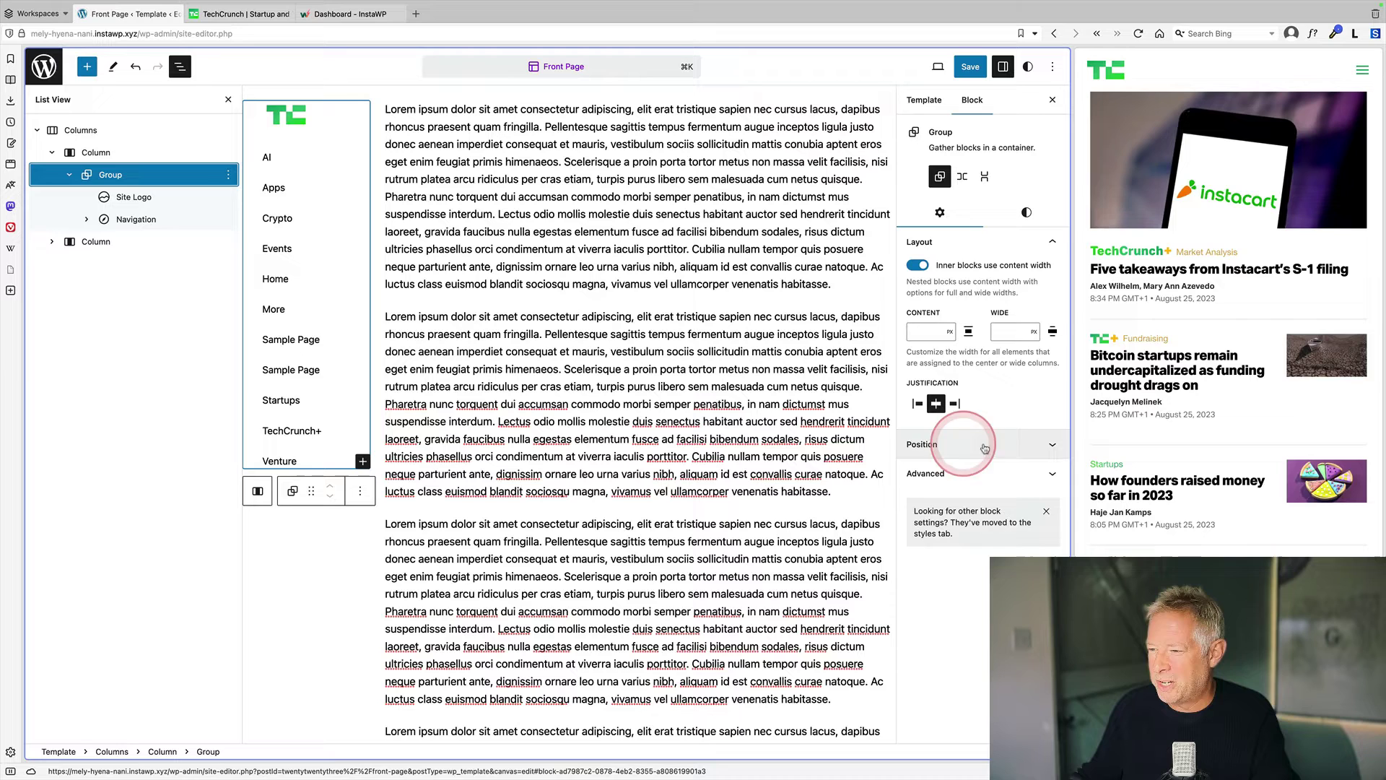
pyautogui.click(1019, 448)
pyautogui.click(1002, 477)
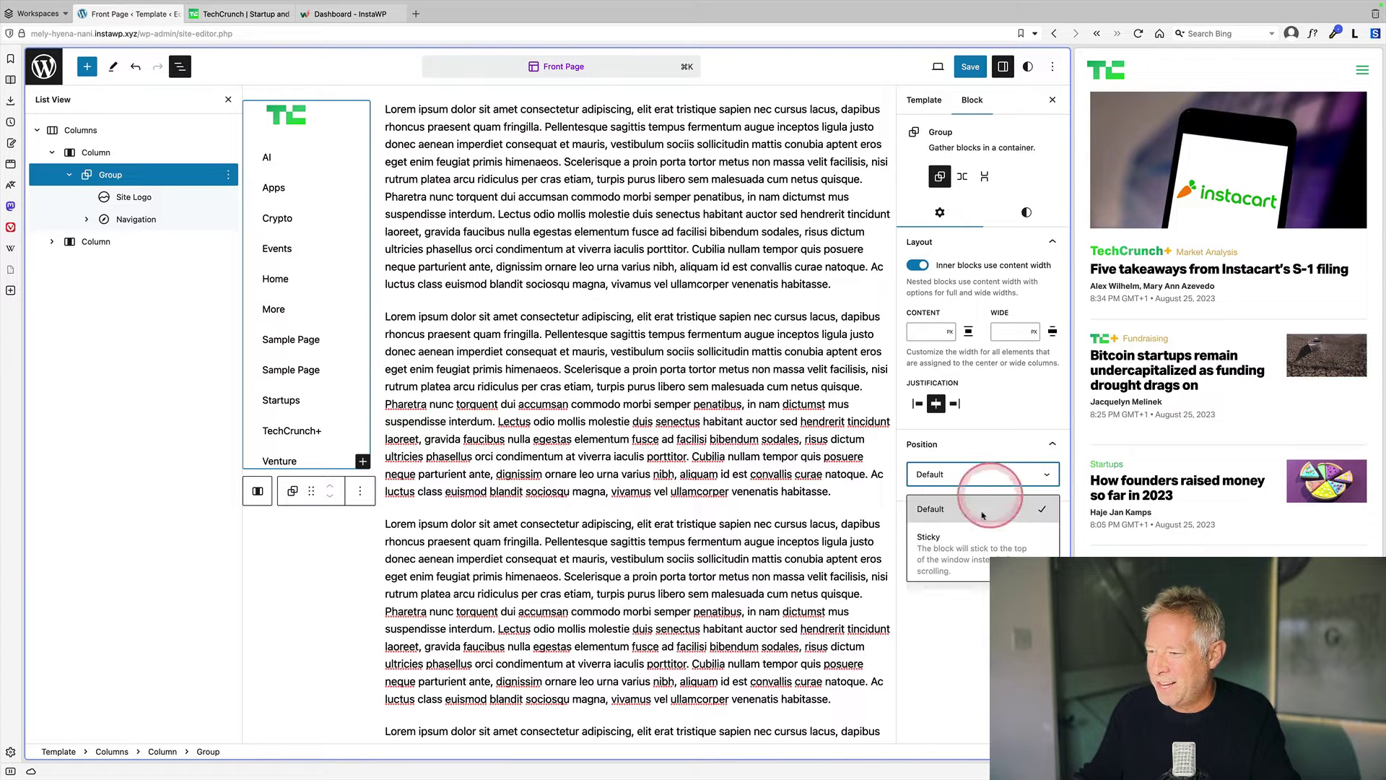
pyautogui.click(965, 542)
# Save the Front Page template and scroll the preview to check the sticky group
pyautogui.click(967, 69)
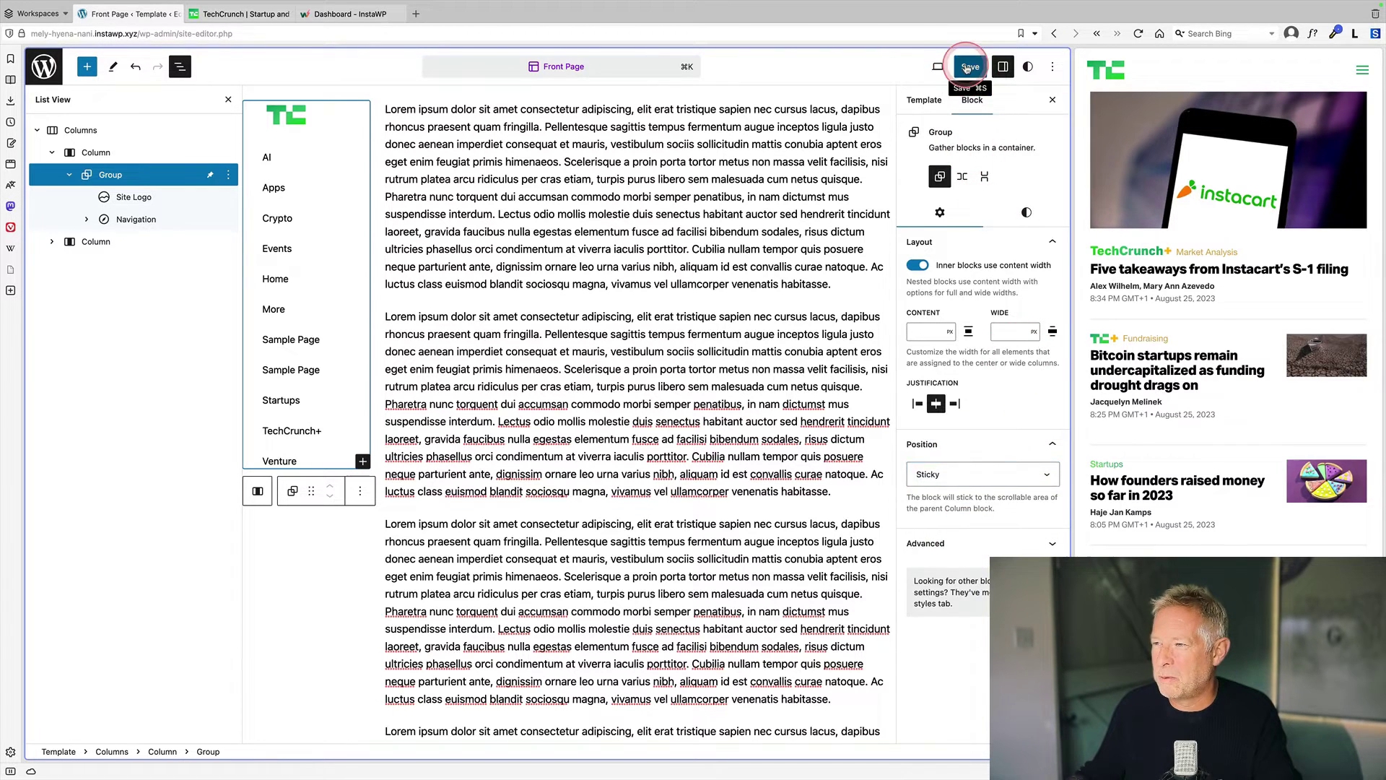
pyautogui.click(967, 57)
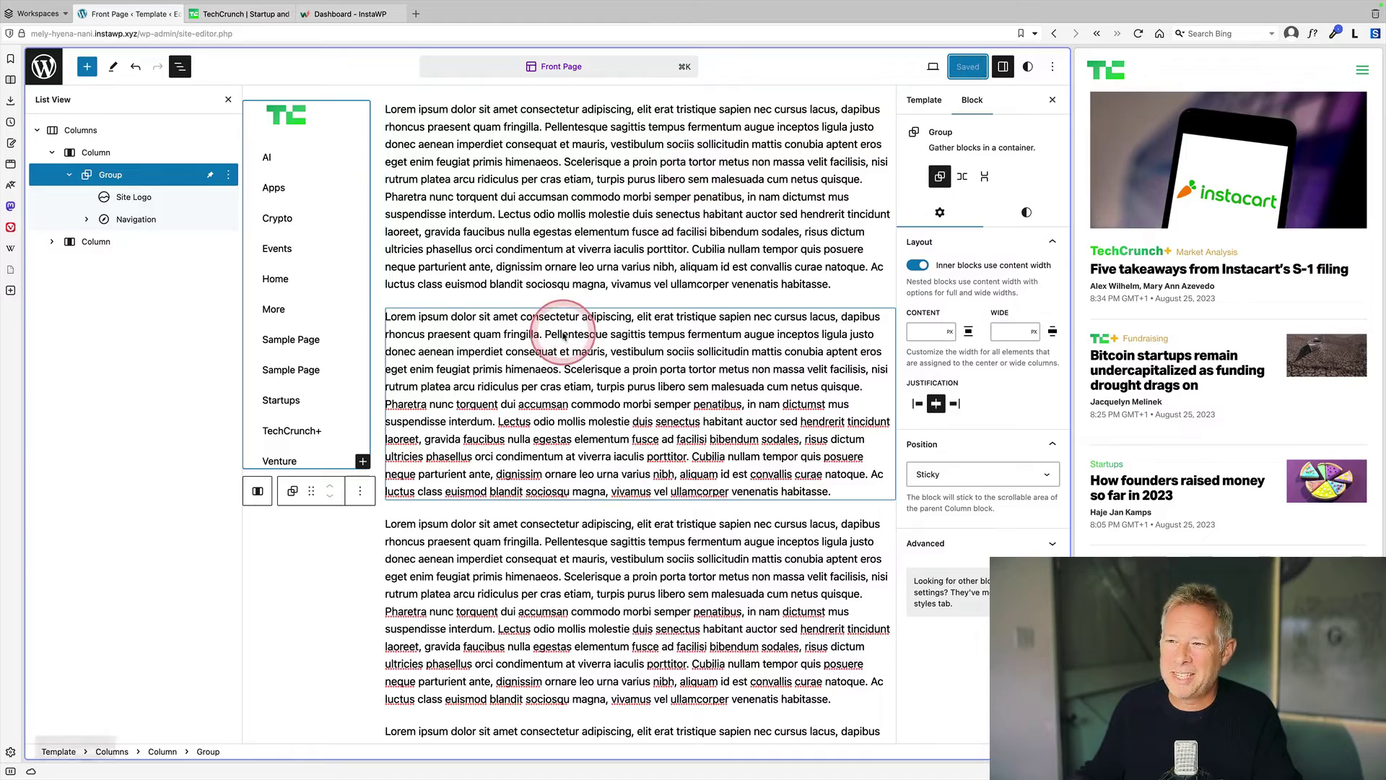
pyautogui.scroll(-5, 566, 303)
pyautogui.scroll(5, 564, 336)
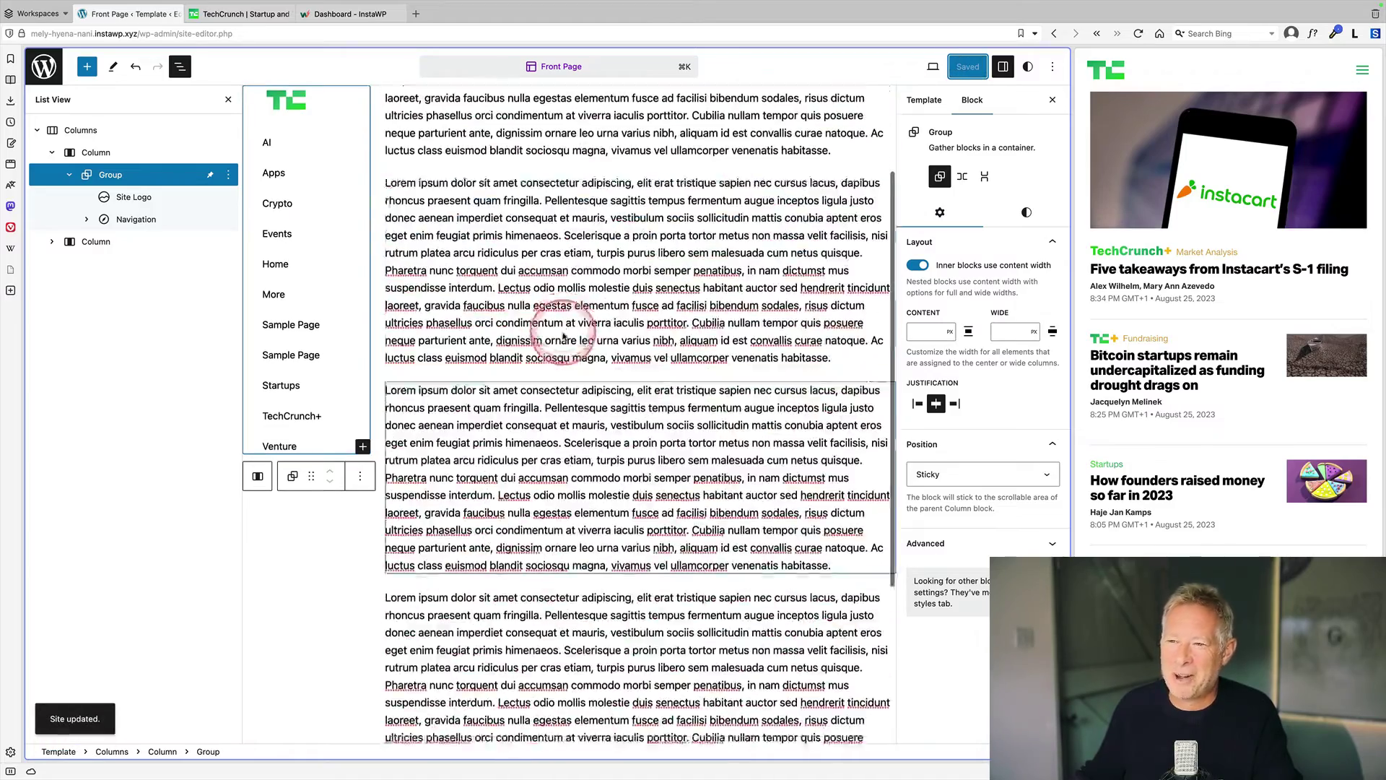
pyautogui.click(296, 233)
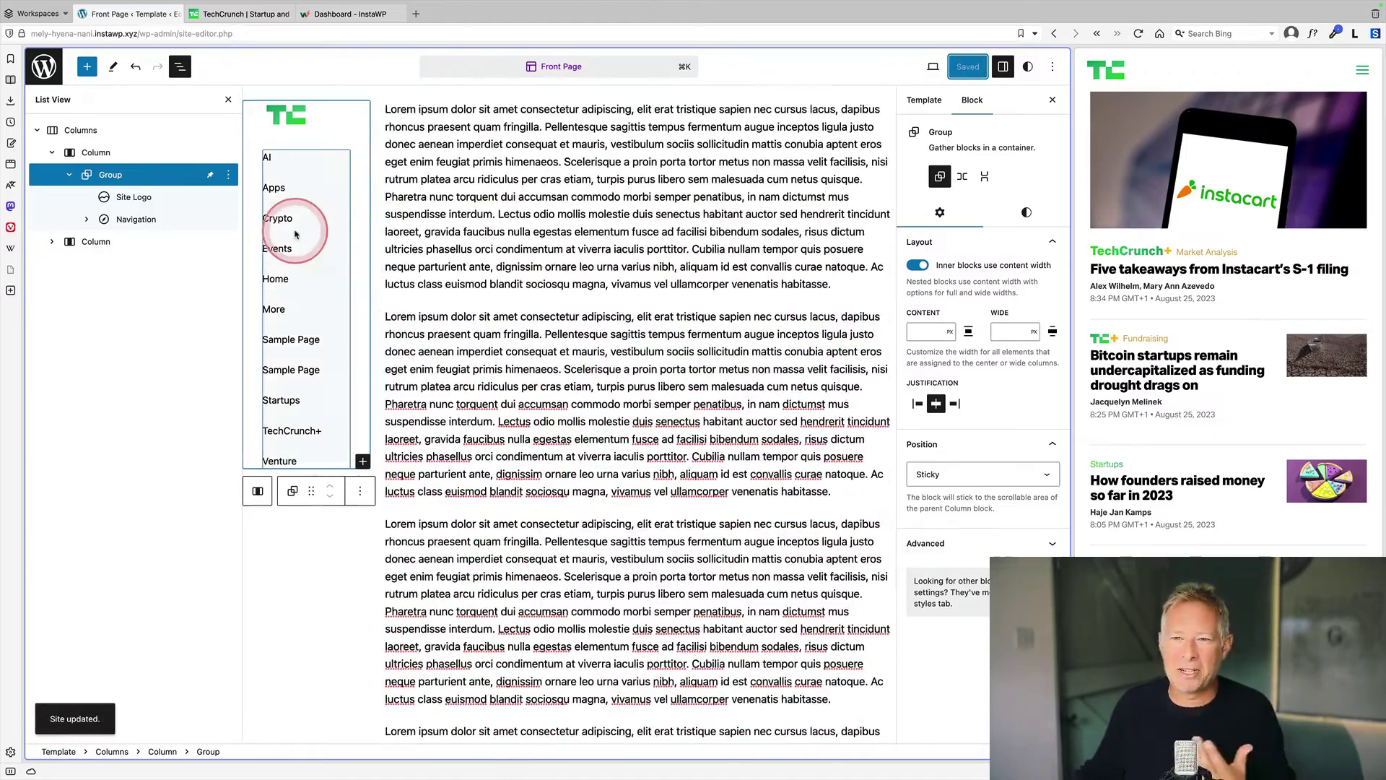
pyautogui.click(538, 376)
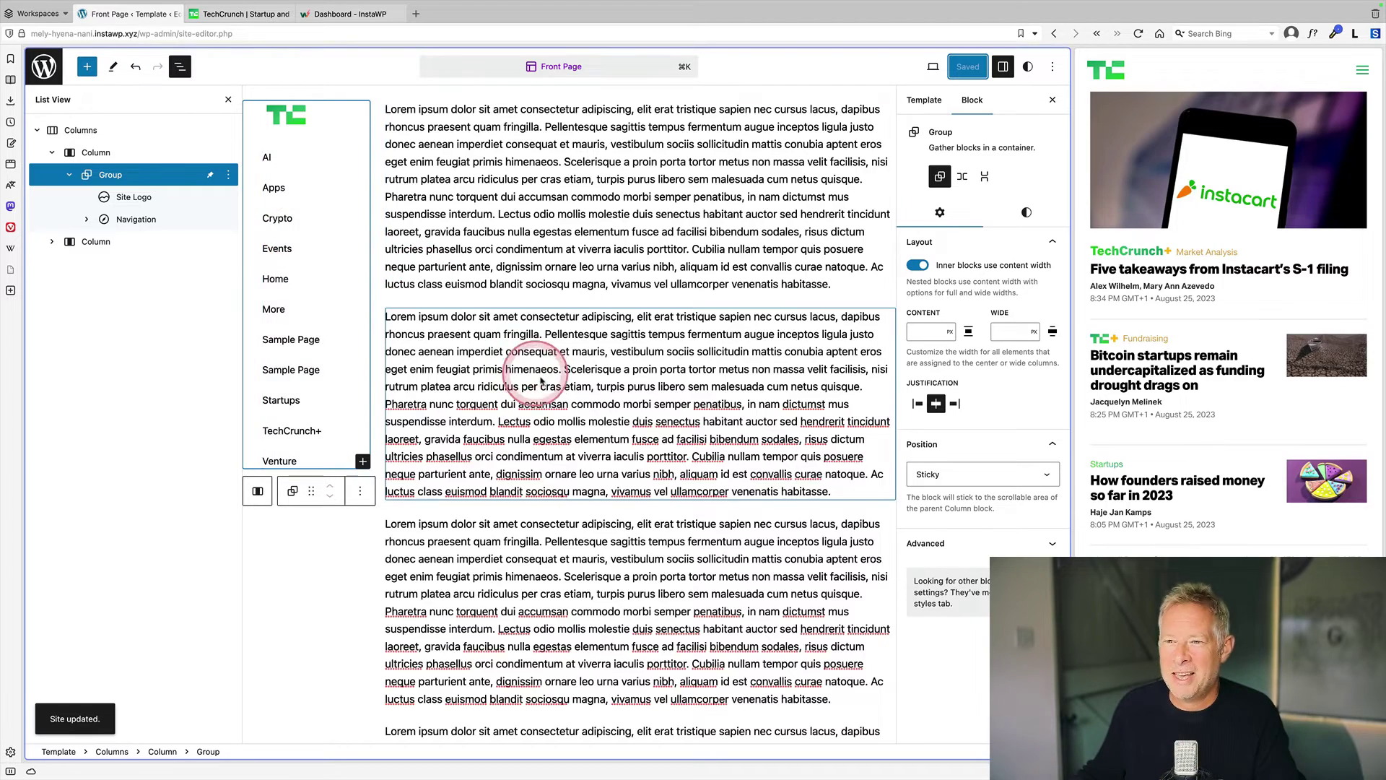
pyautogui.scroll(-1, 541, 381)
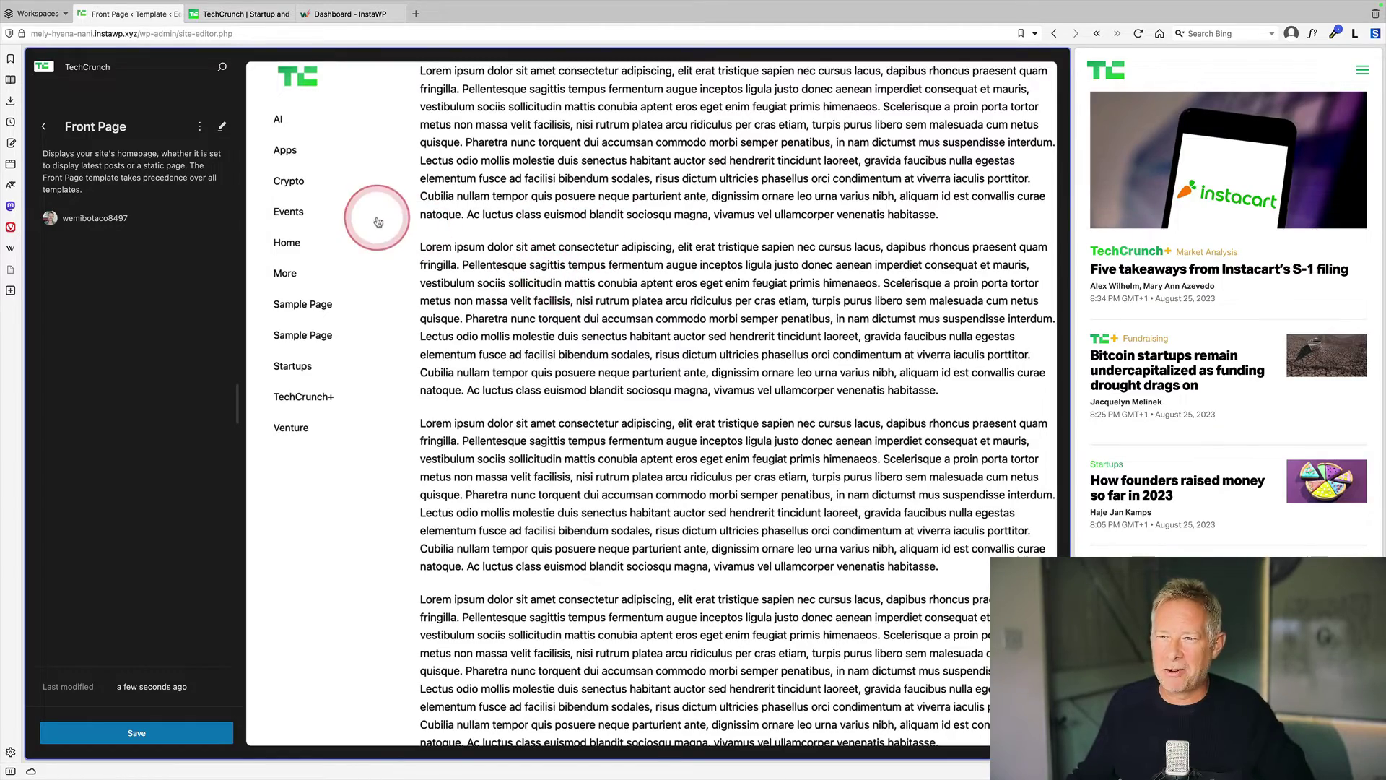
# Compare against the TechCrunch page's left navigation, then restore the editor's width
pyautogui.click(463, 216)
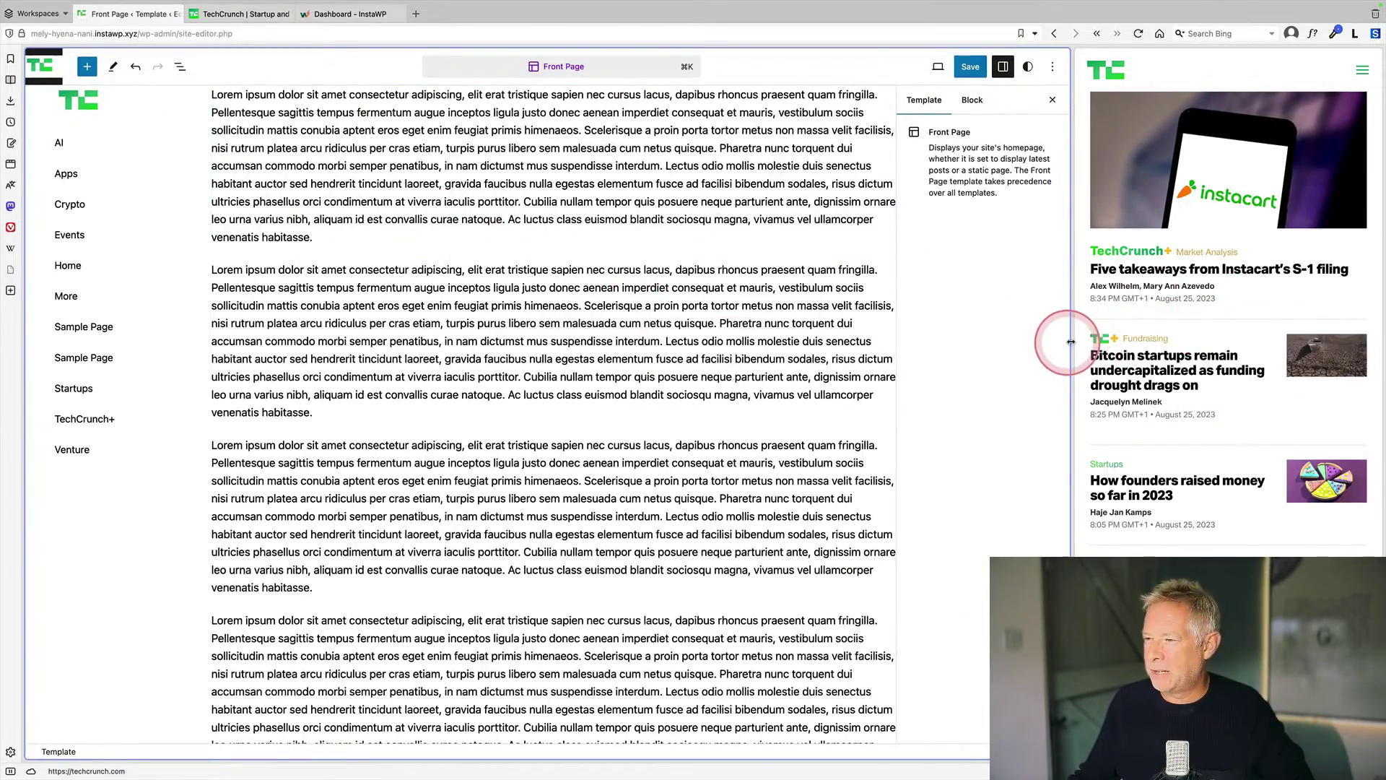
pyautogui.moveTo(1072, 339); pyautogui.dragTo(614, 337)
pyautogui.click(929, 331)
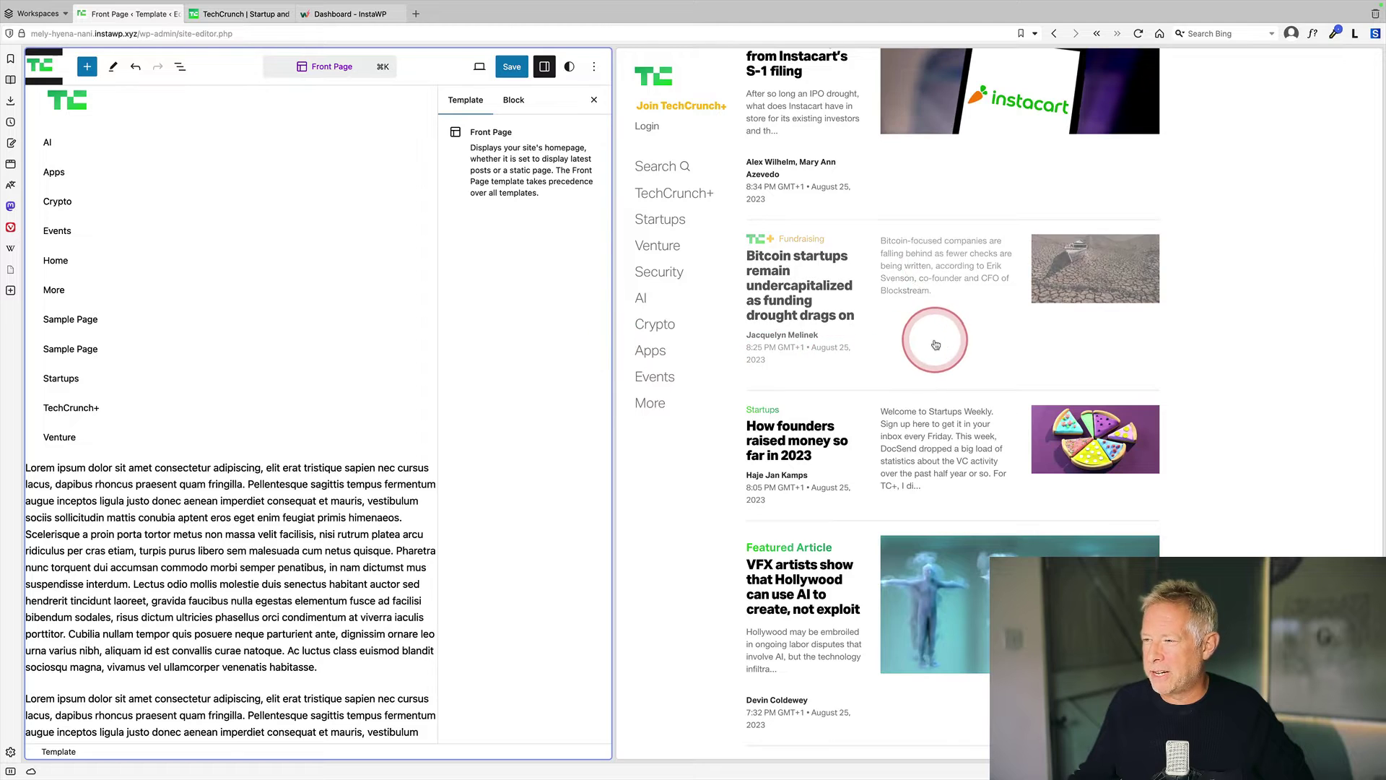
pyautogui.scroll(2, 929, 332)
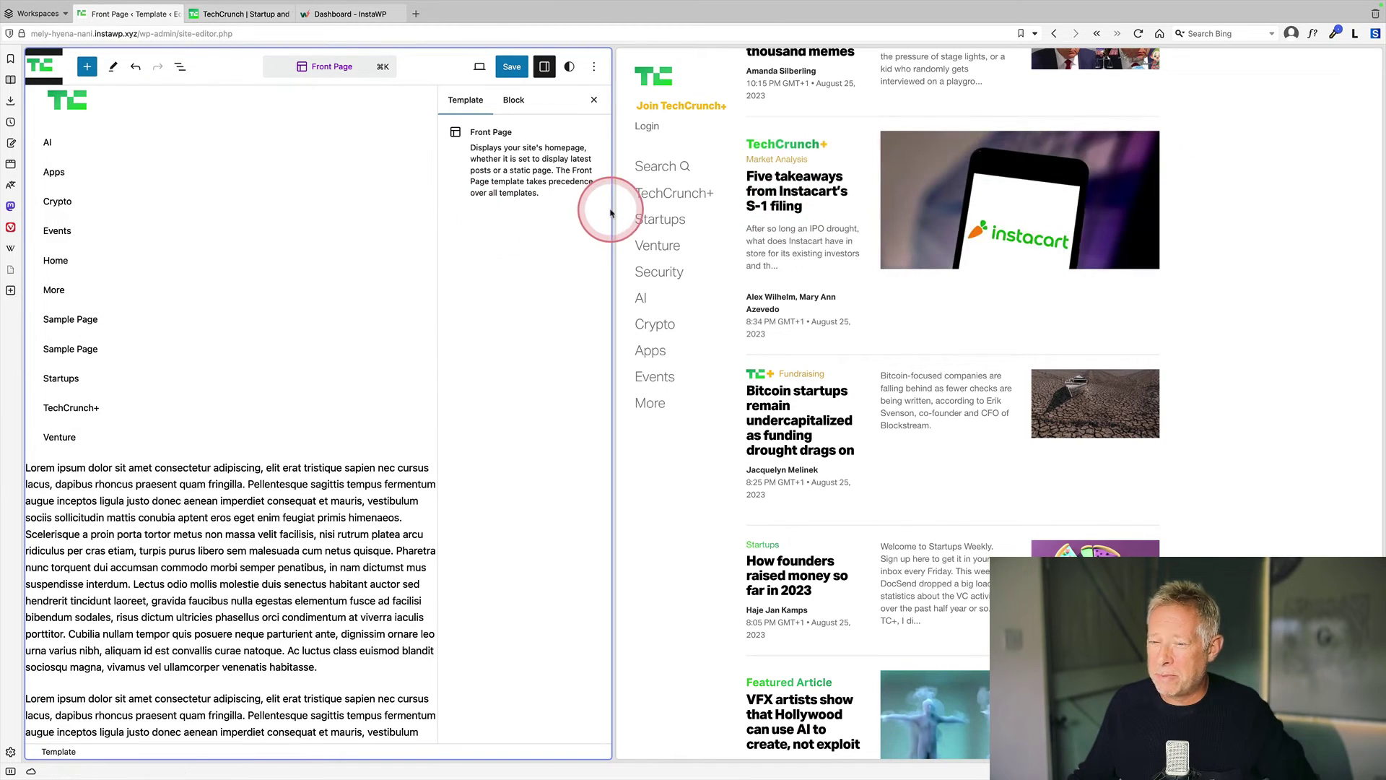
pyautogui.moveTo(615, 208); pyautogui.dragTo(1024, 217)
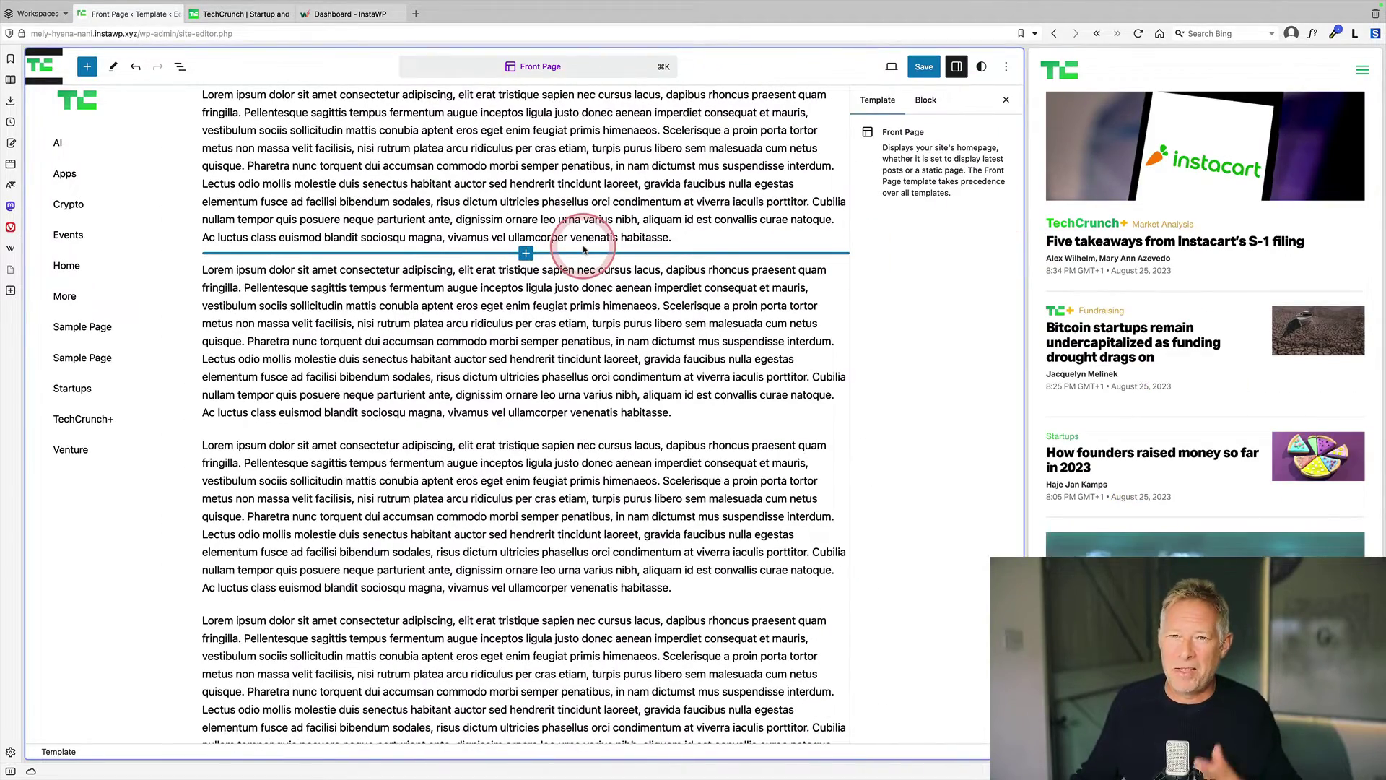
# Delete all seven placeholder paragraphs from the right column via List View
pyautogui.click(180, 66)
pyautogui.click(38, 132)
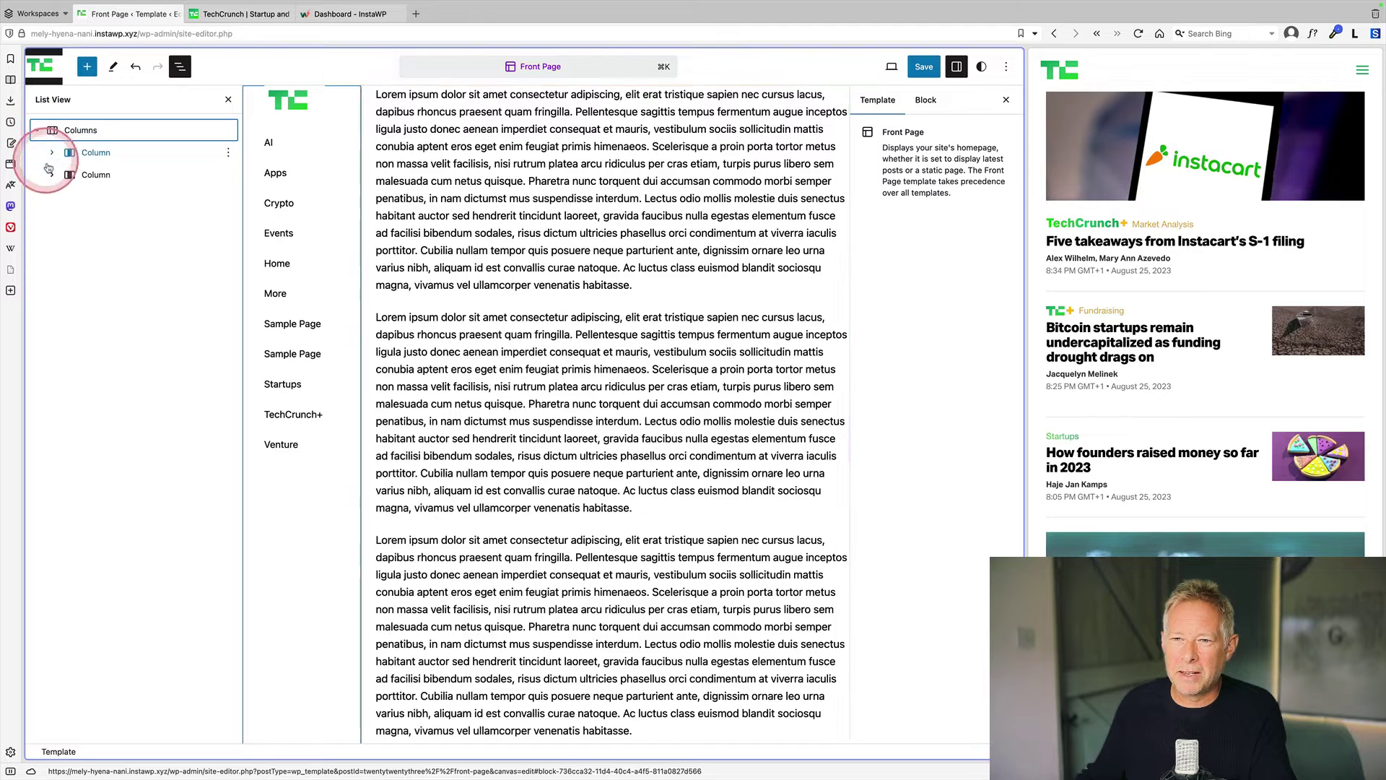
pyautogui.click(52, 174)
pyautogui.click(118, 197)
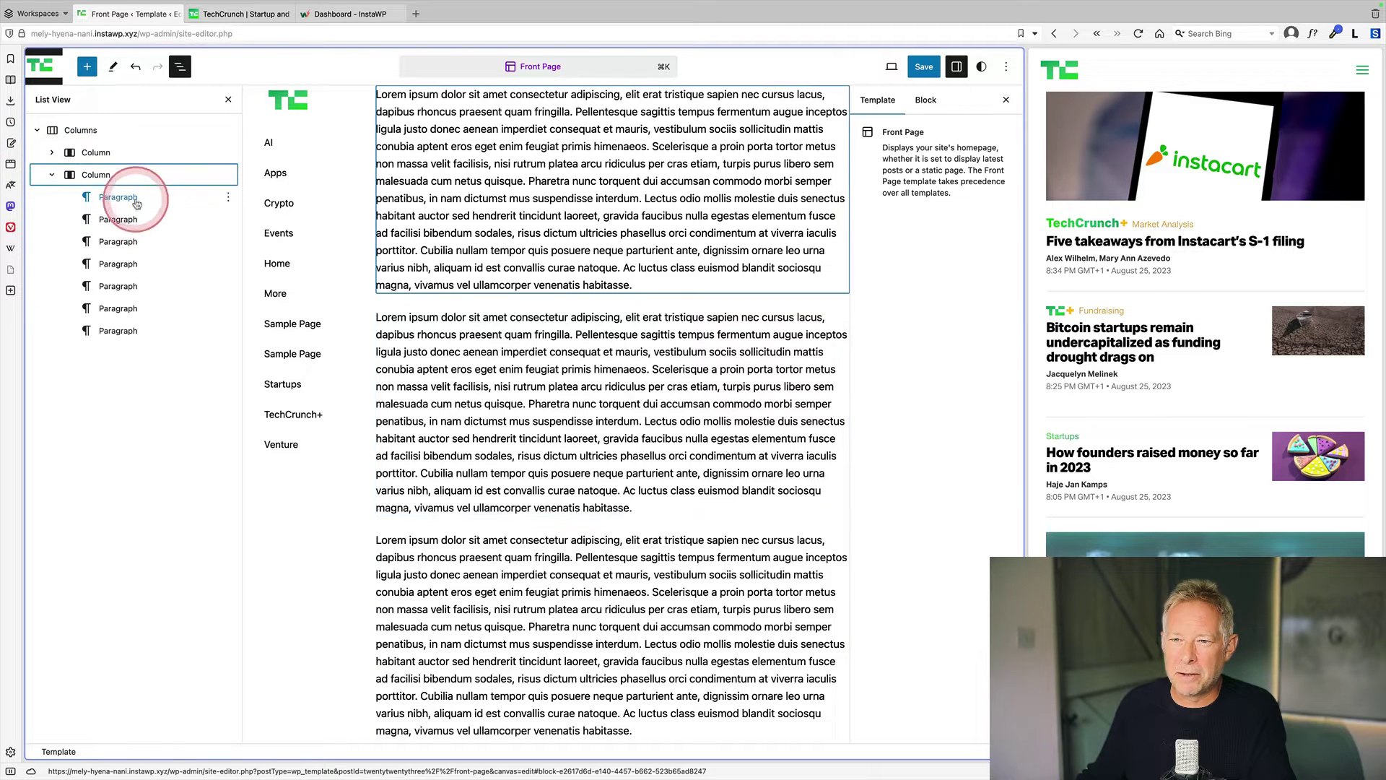
pyautogui.keyDown('shift'); pyautogui.click(123, 330); pyautogui.keyUp('shift')
pyautogui.click(229, 197)
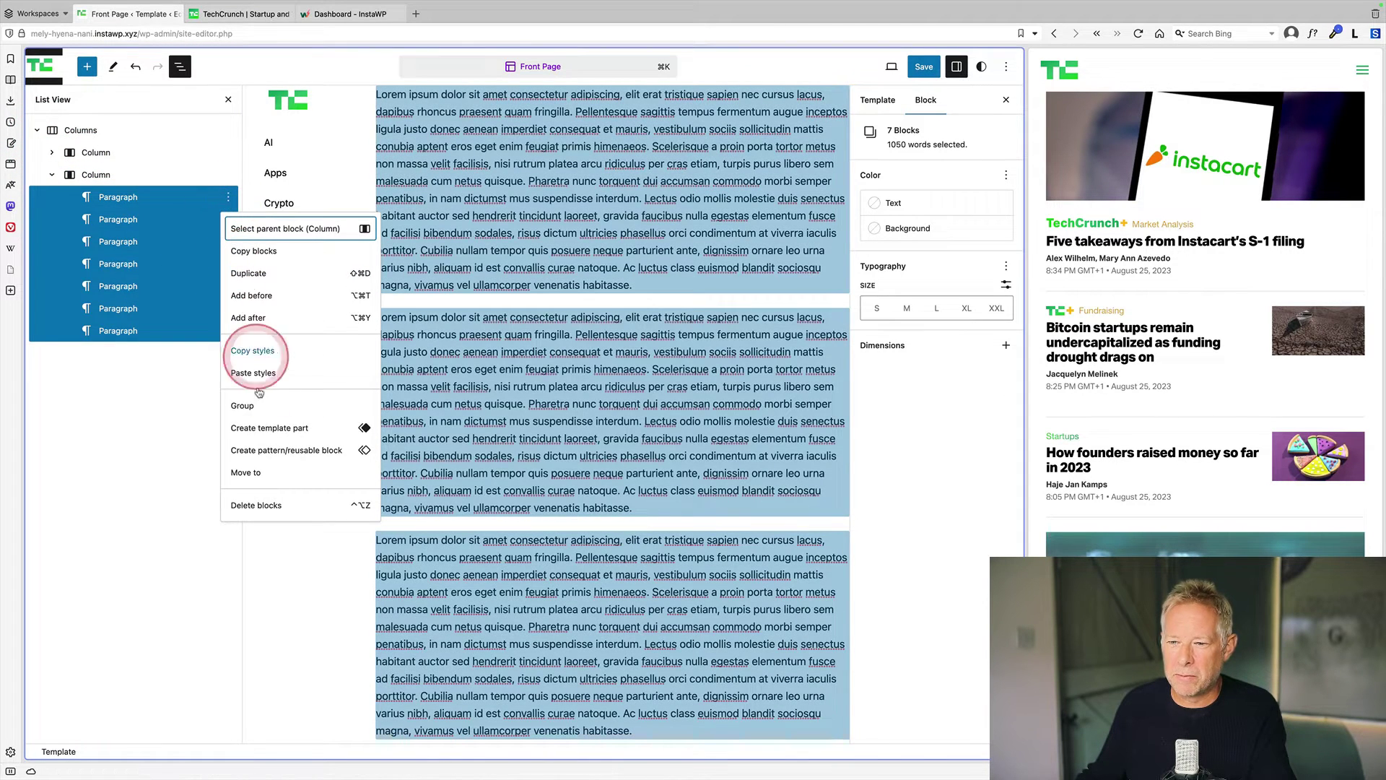
pyautogui.click(248, 504)
# Insert a Query Loop block into the empty right column by searching 'query'
pyautogui.click(537, 101)
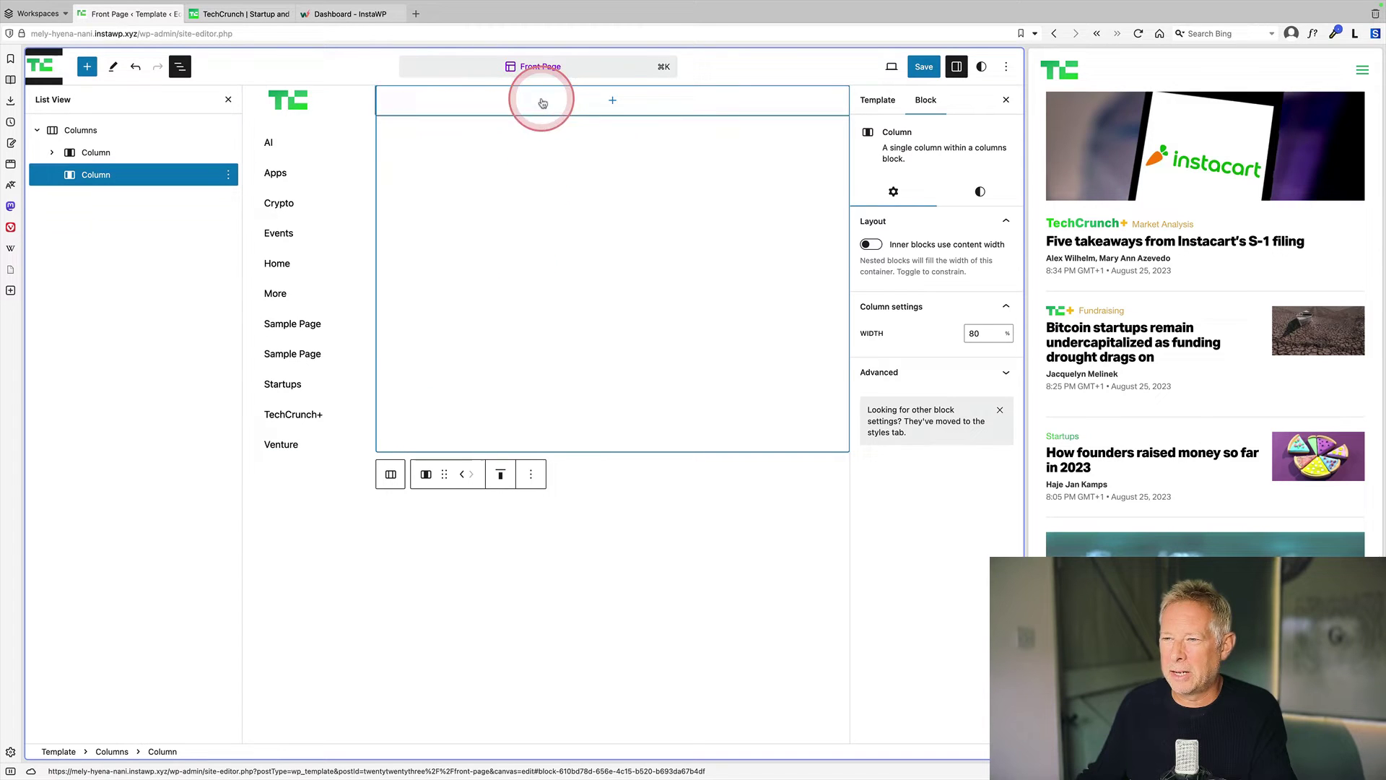
pyautogui.click(550, 149)
pyautogui.write('query')
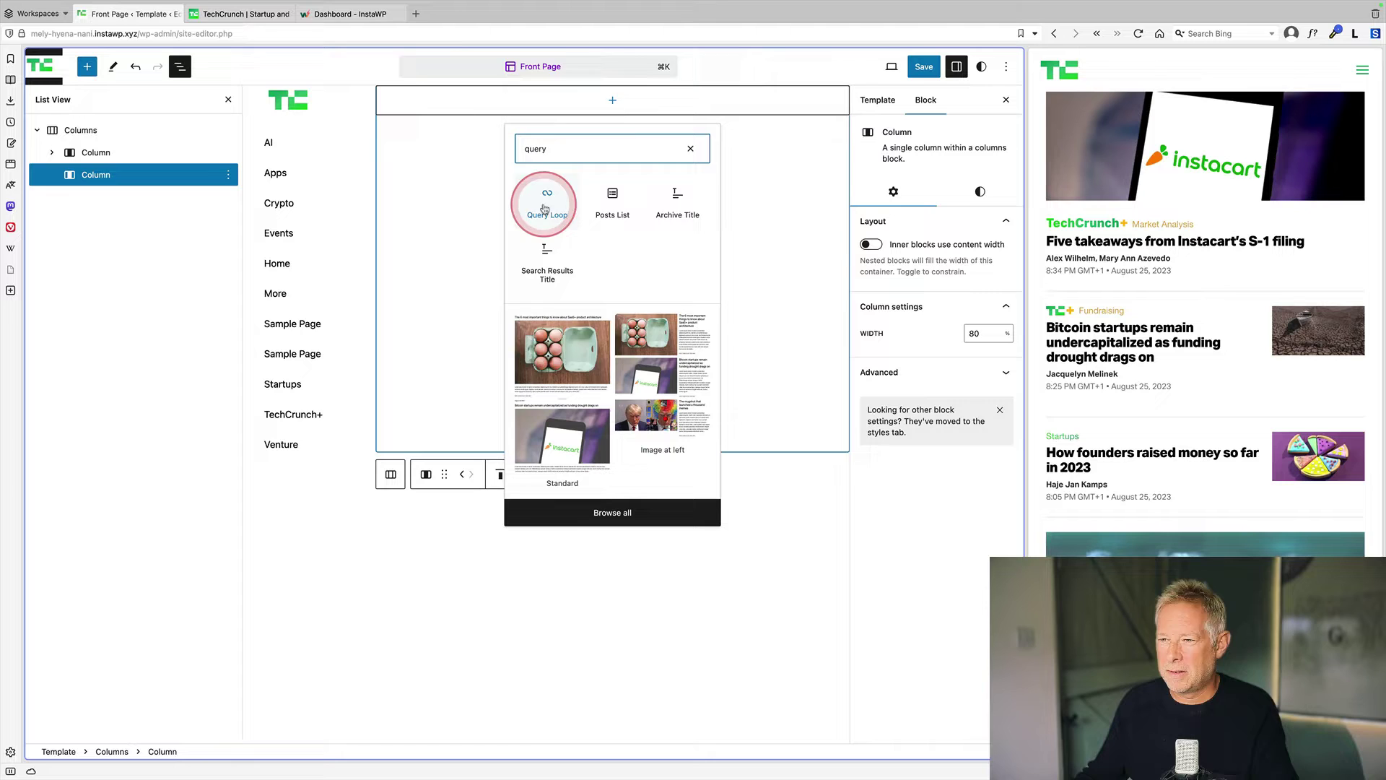
pyautogui.click(548, 204)
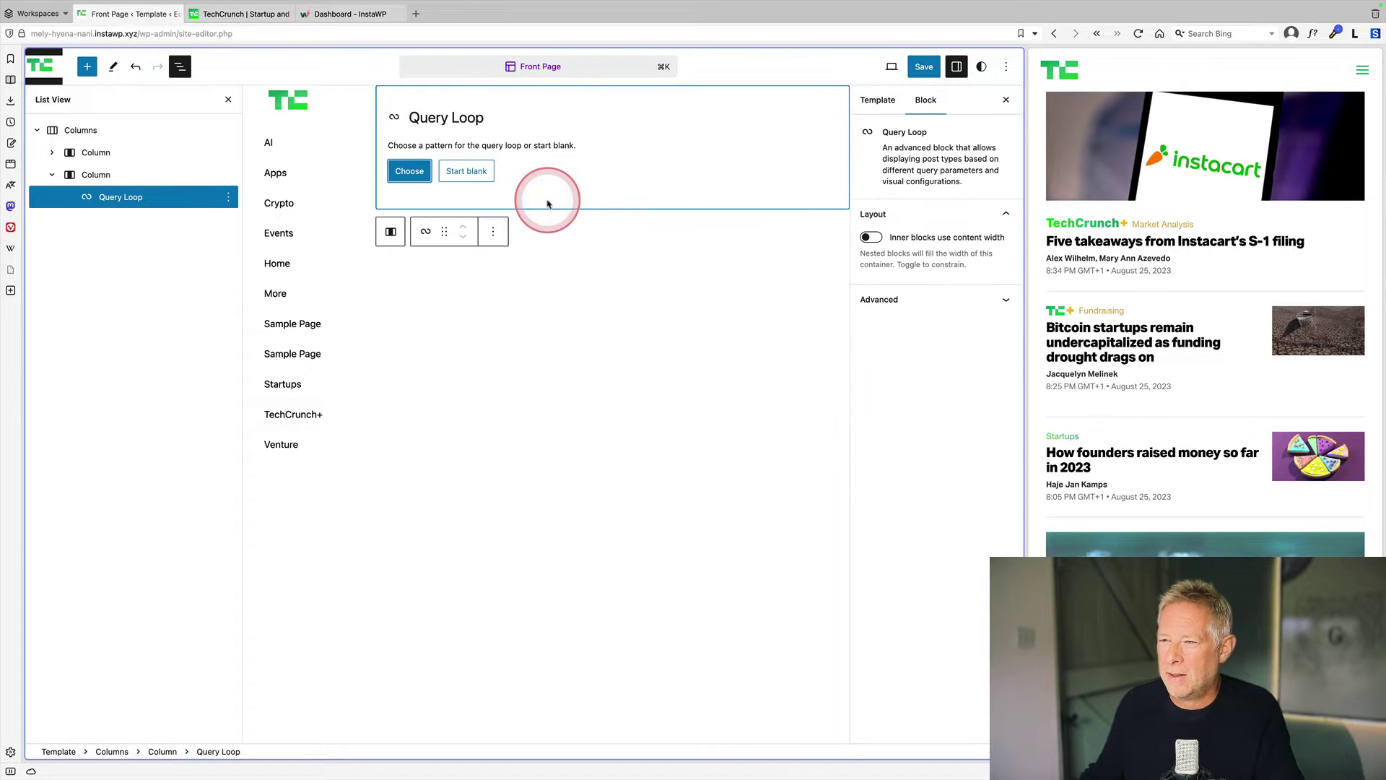
# Choose the 'Small image and title' pattern for the Query Loop
pyautogui.click(418, 172)
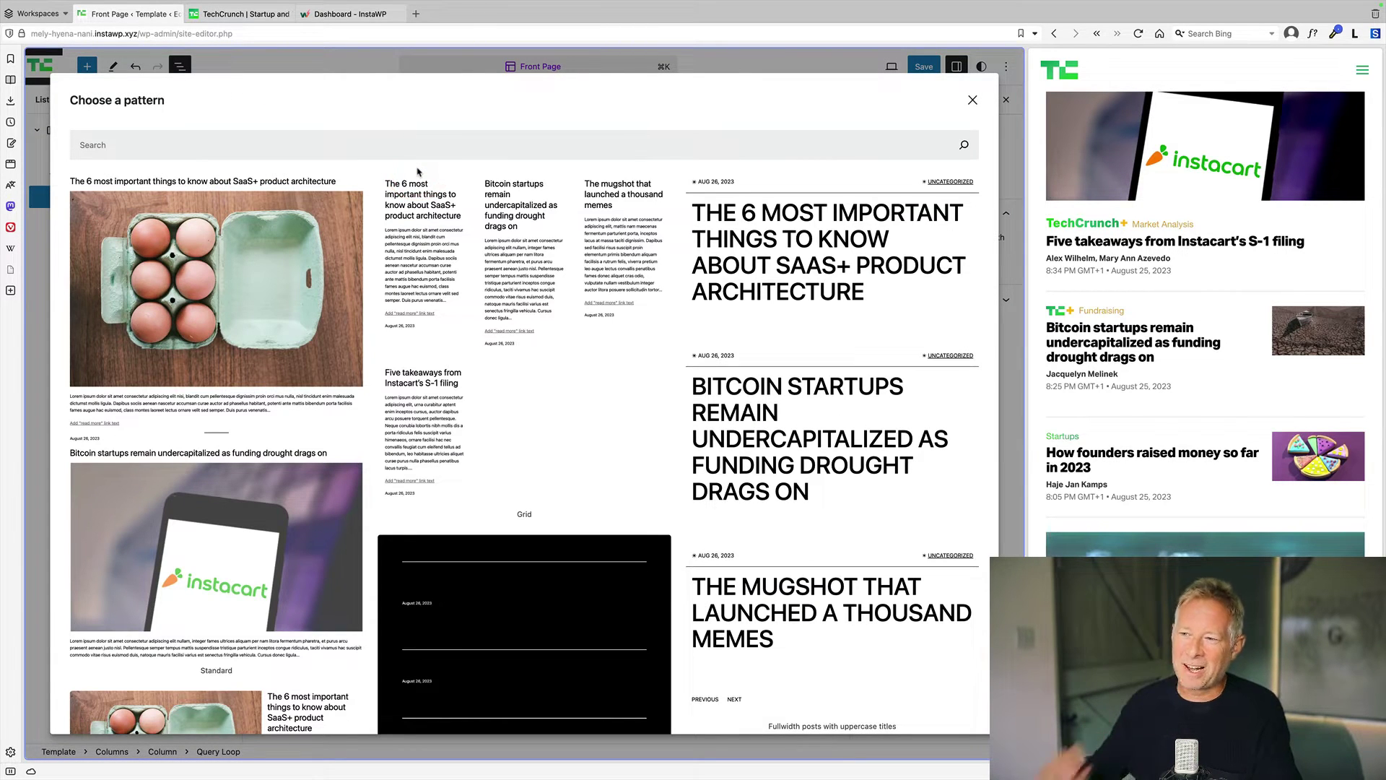
pyautogui.scroll(-10, 511, 480)
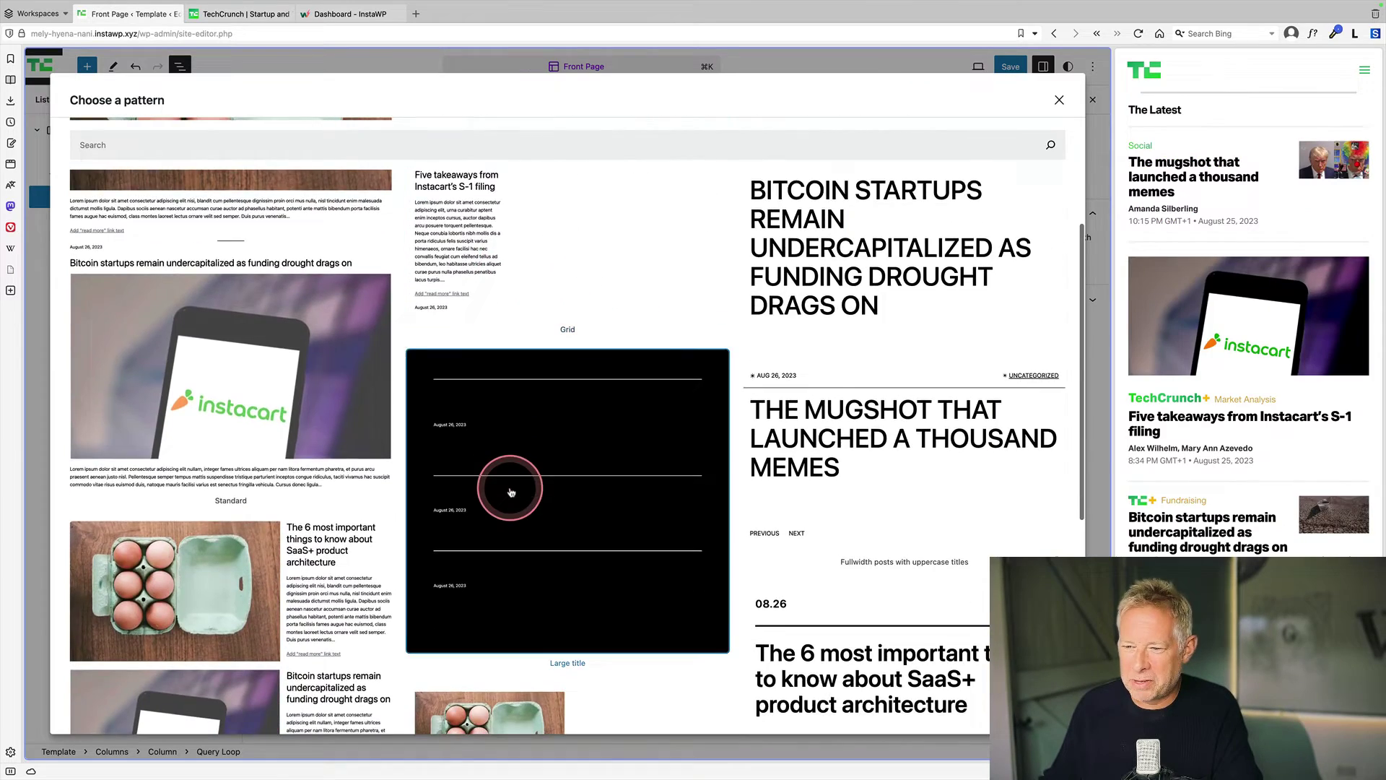
pyautogui.scroll(-3, 510, 492)
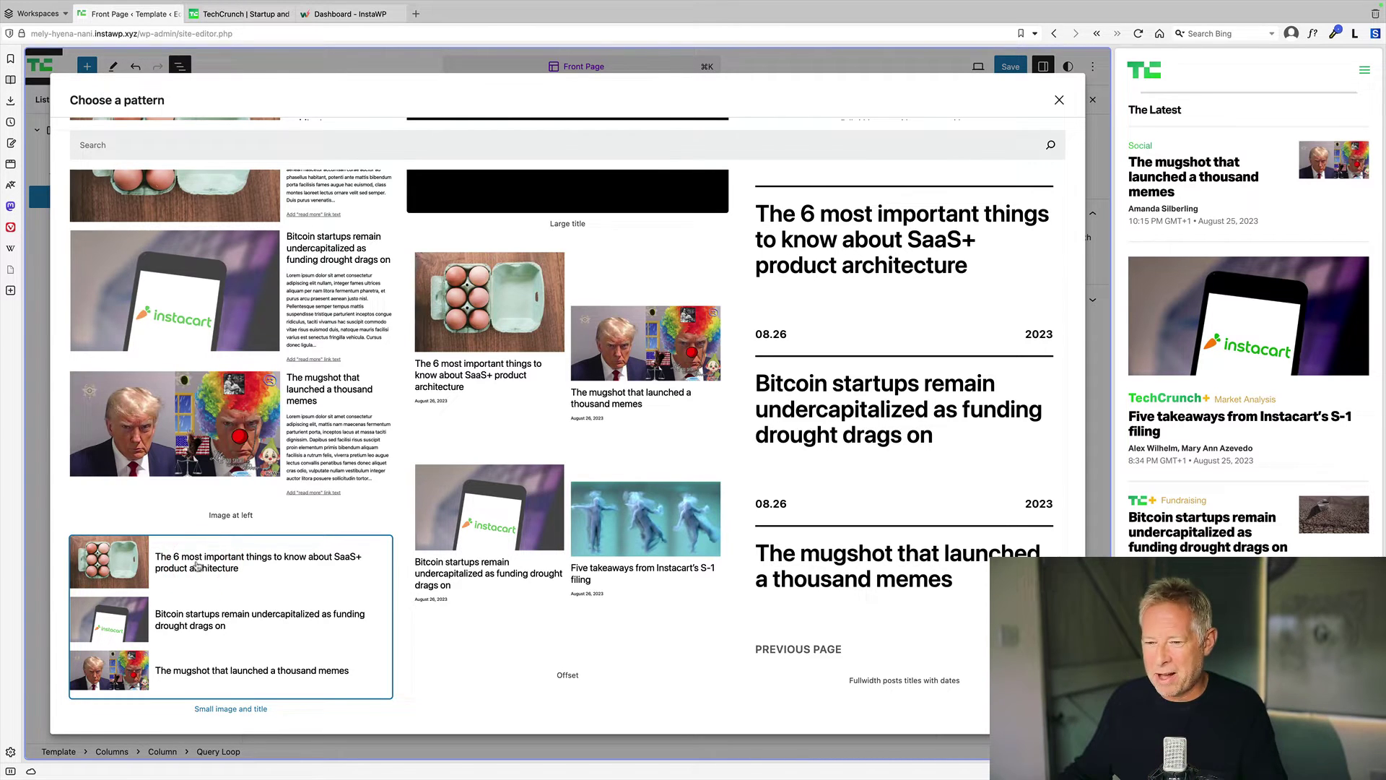
pyautogui.click(197, 565)
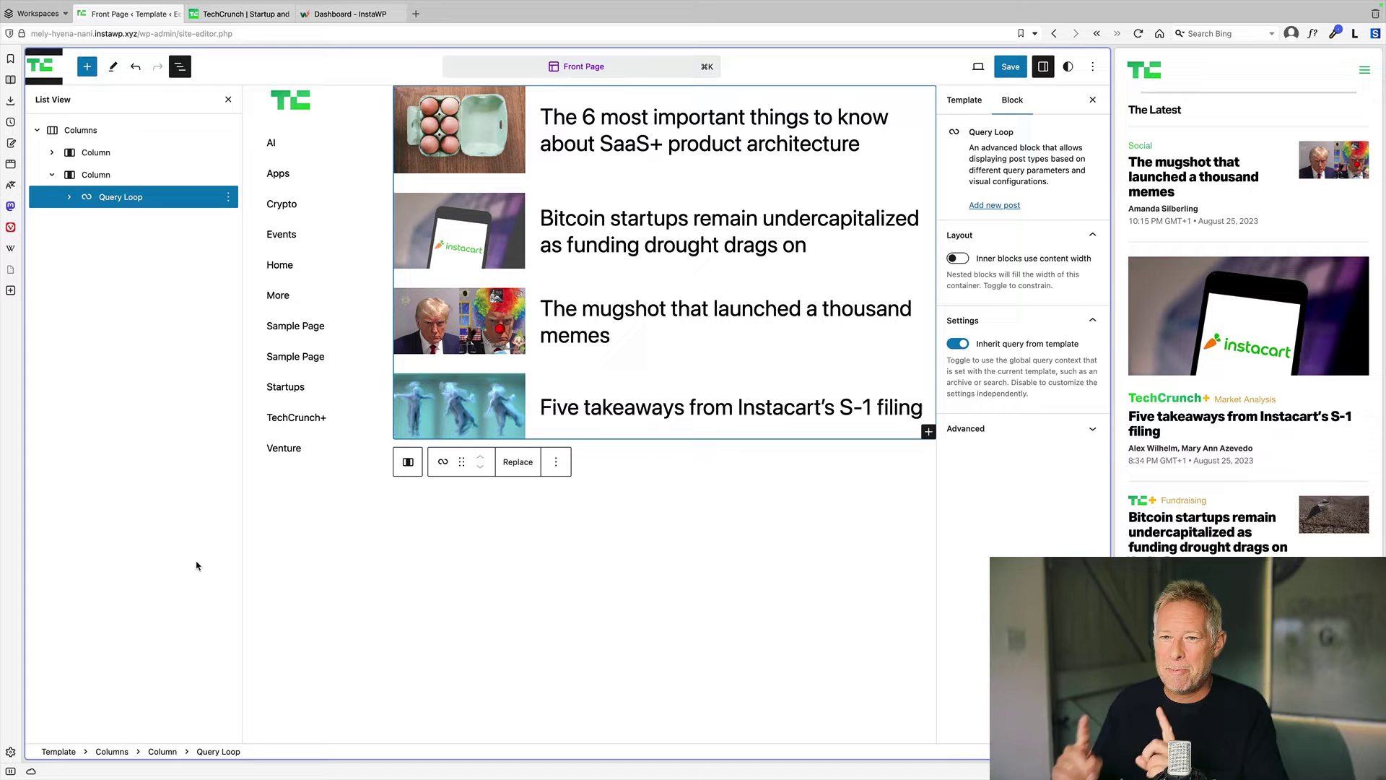
# Expand Query Loop, Post Template, Columns and both Column rows in List View
pyautogui.click(69, 196)
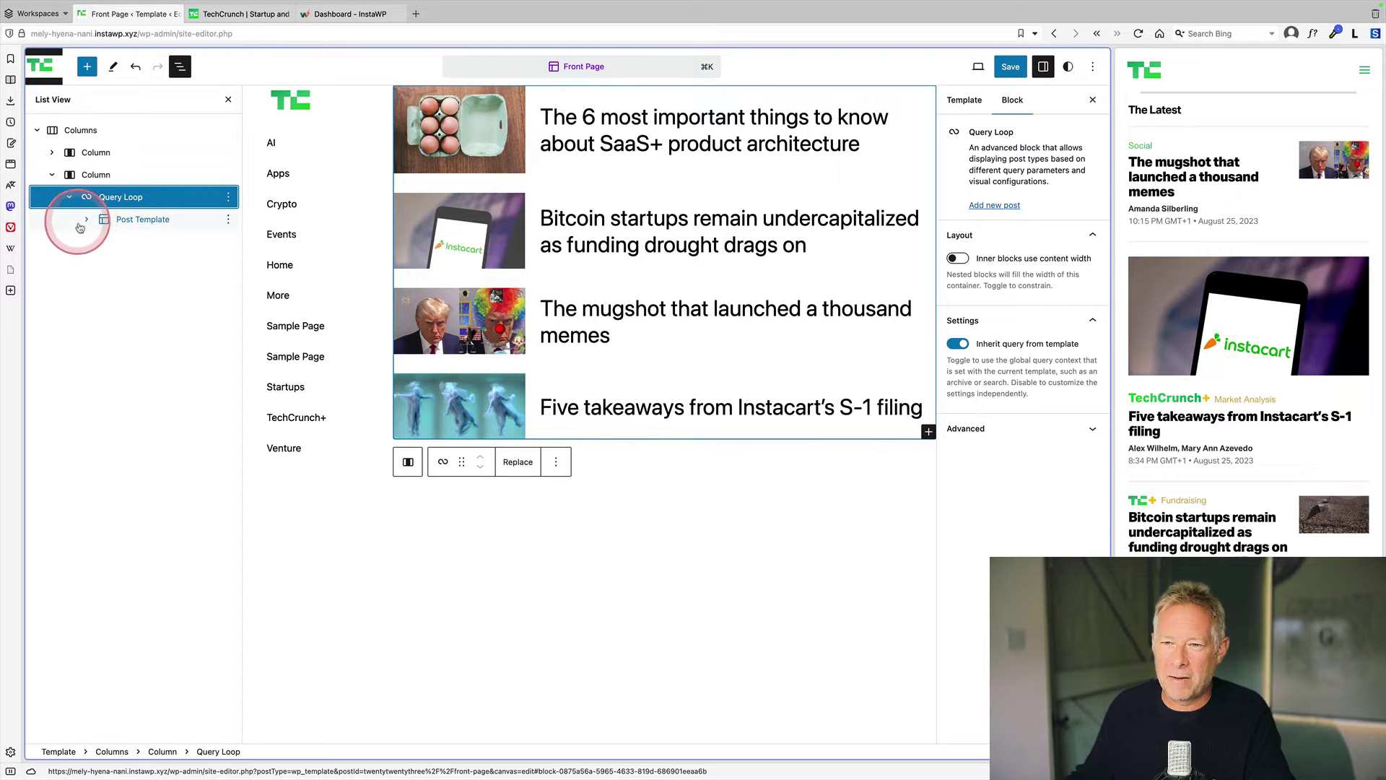
pyautogui.click(86, 220)
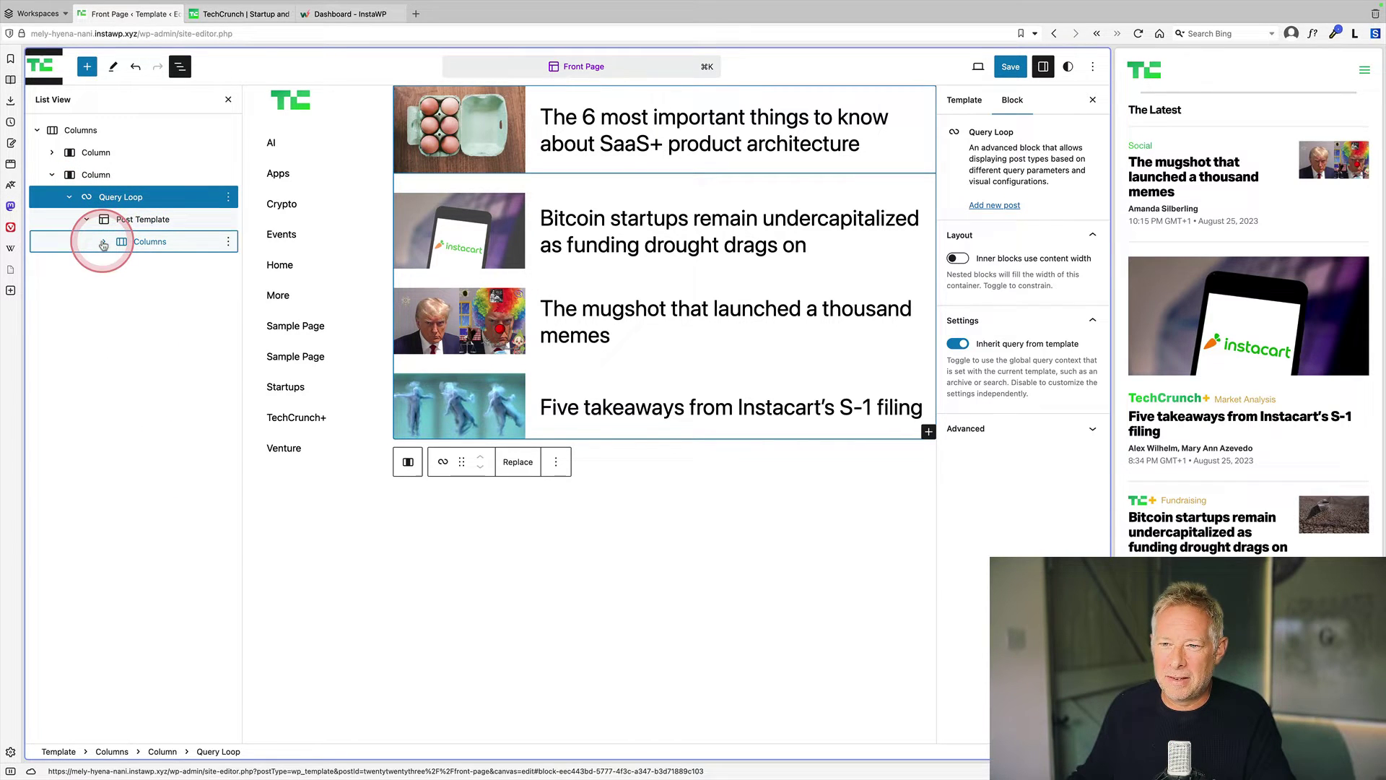
pyautogui.click(104, 242)
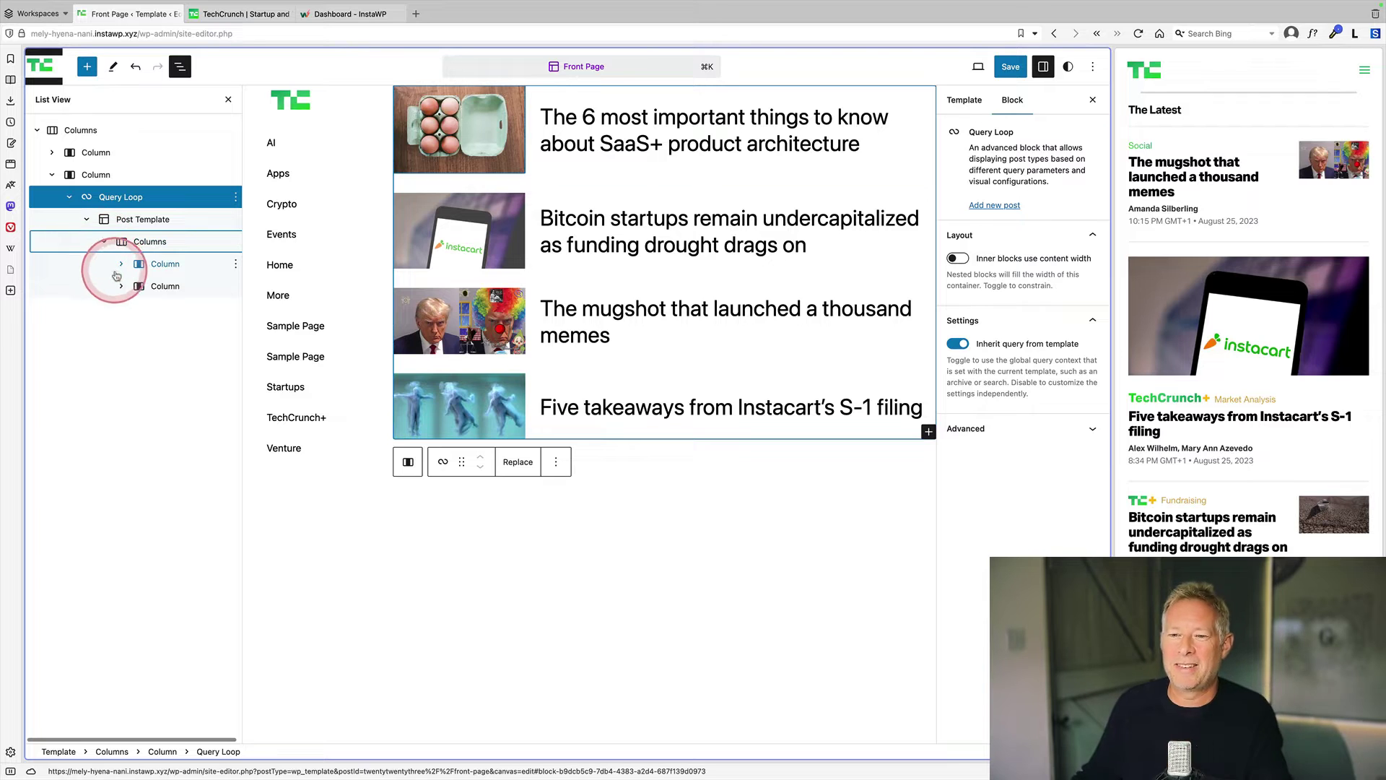
pyautogui.click(121, 264)
pyautogui.click(120, 308)
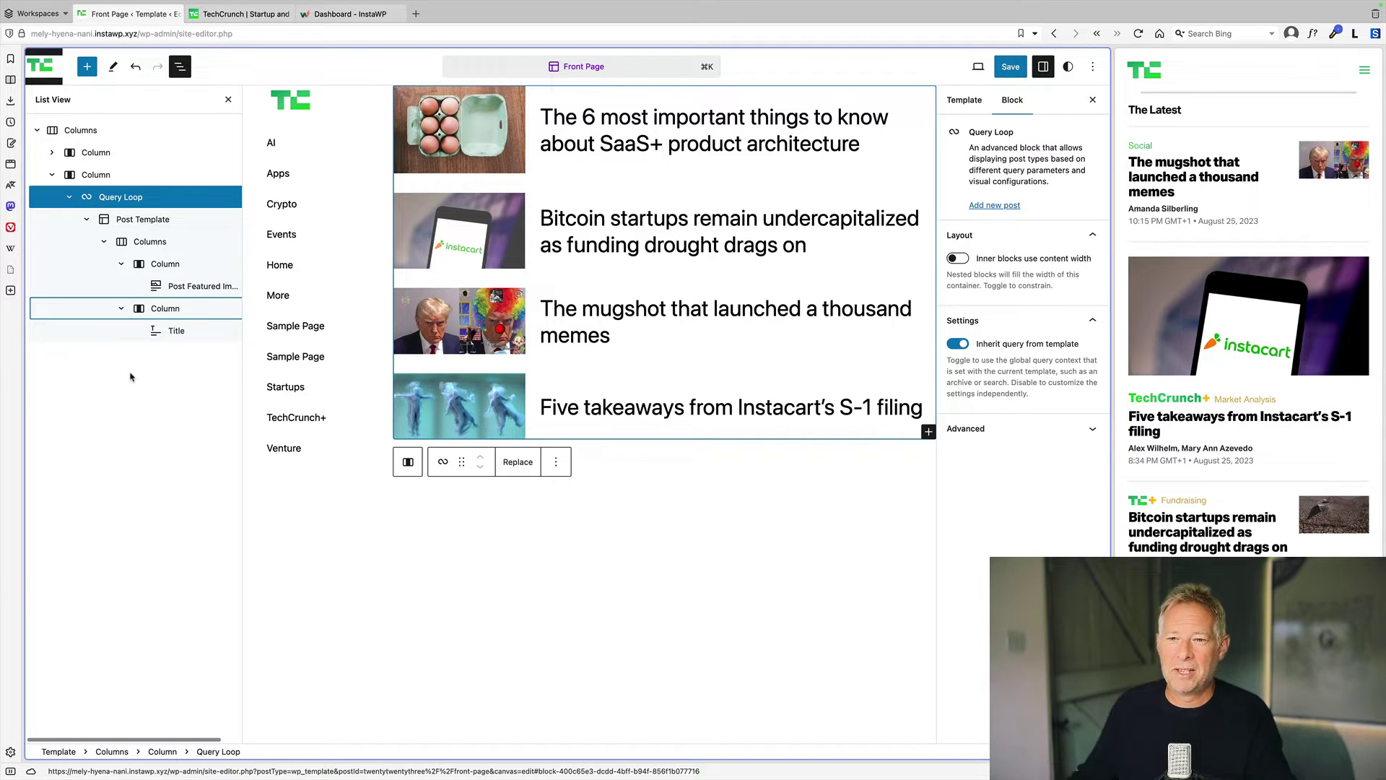
# Drag the Post Featured Image block toward the second inner column
pyautogui.click(140, 201)
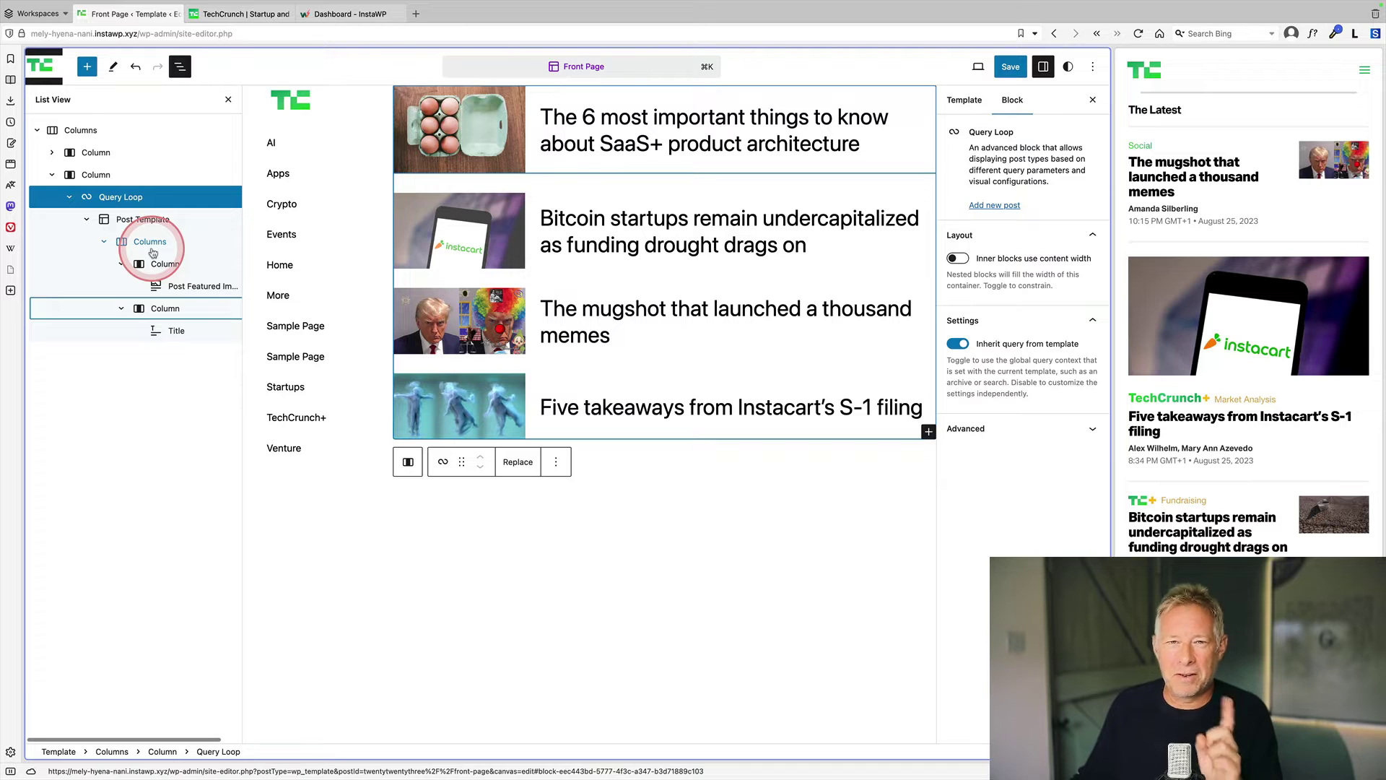
pyautogui.click(160, 290)
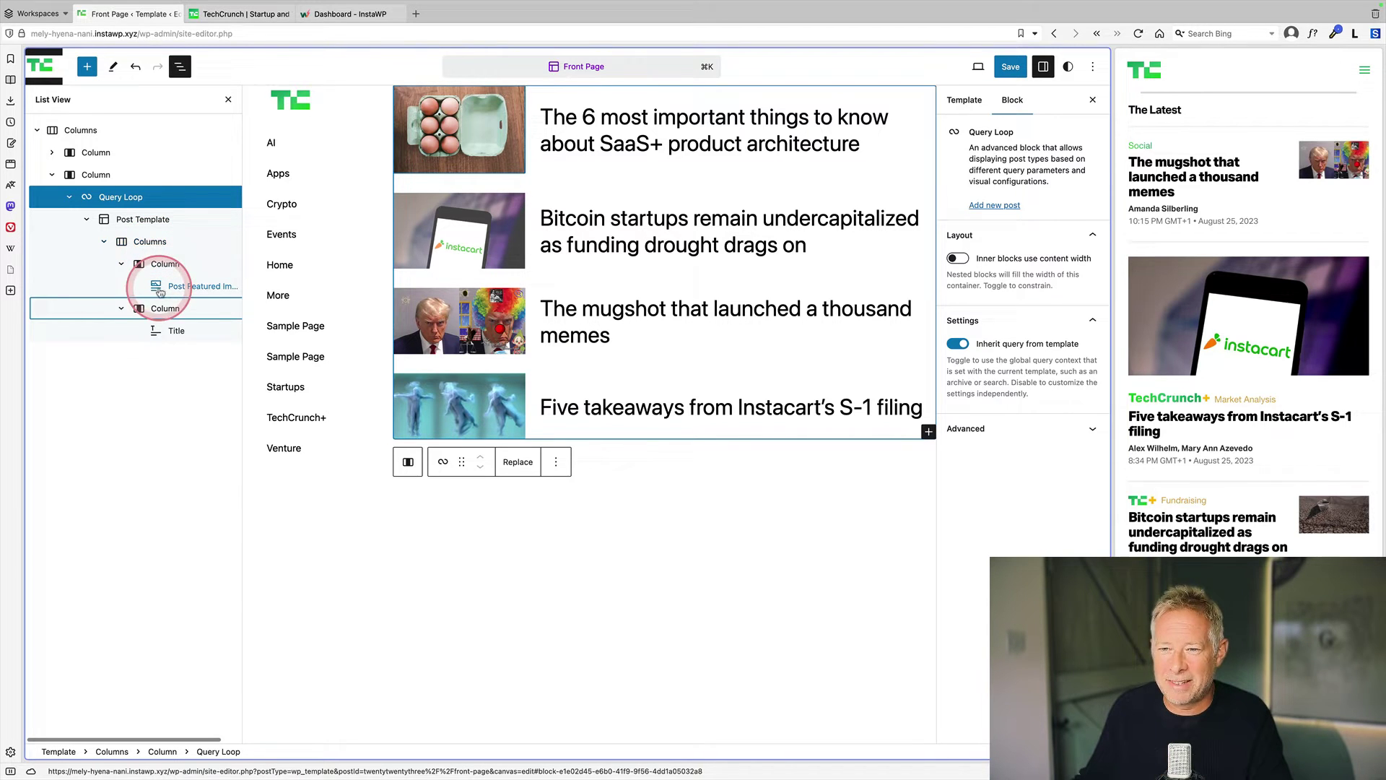
pyautogui.moveTo(167, 282); pyautogui.dragTo(194, 297)
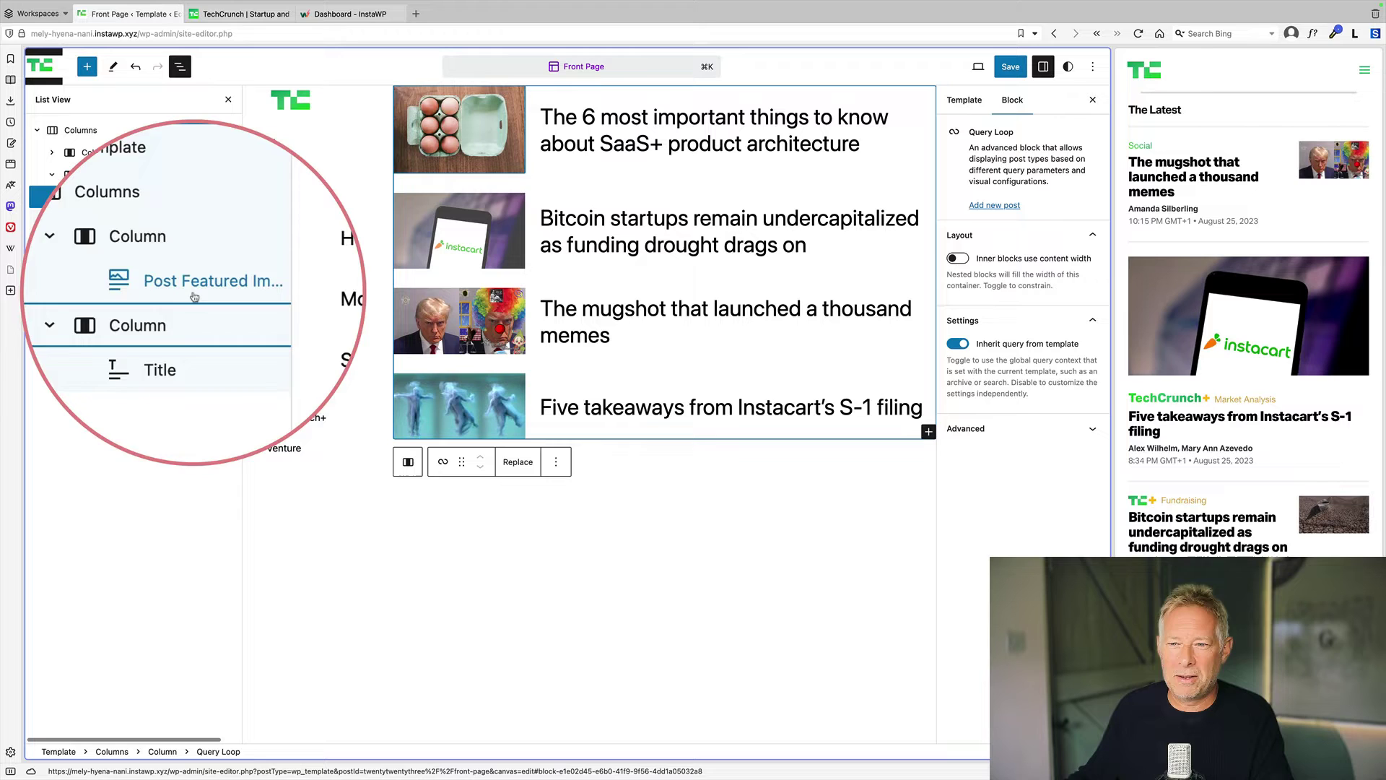
# Move the image column right of the titles and set the title column width to 20%
pyautogui.click(170, 268)
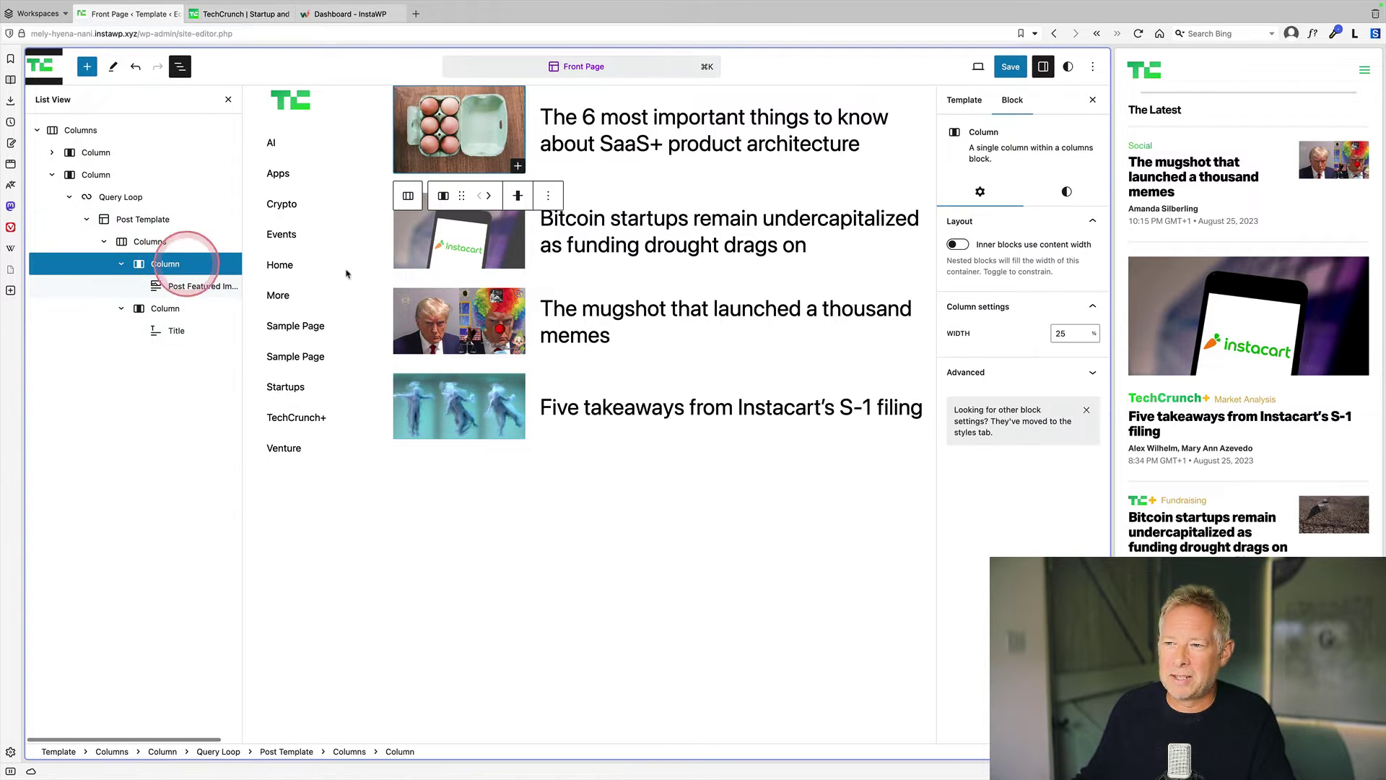
pyautogui.click(489, 196)
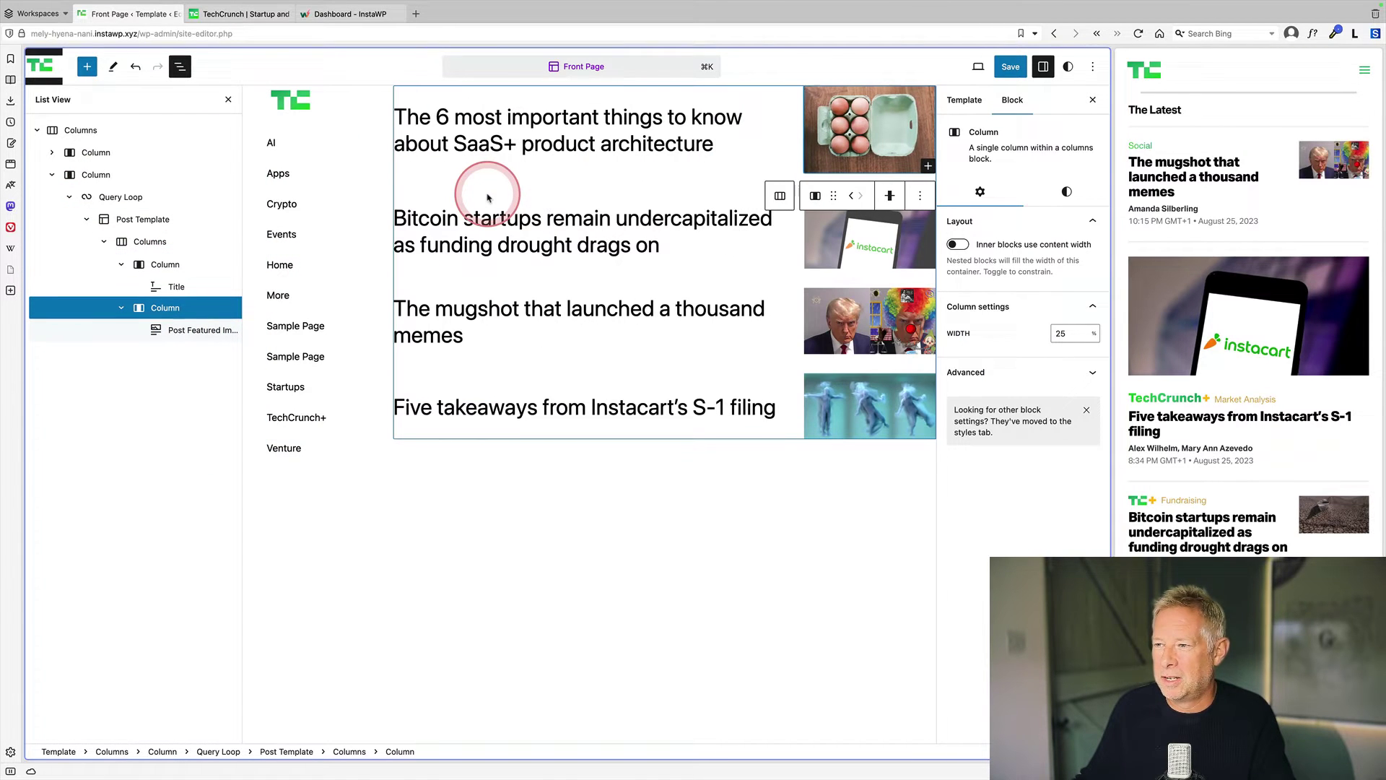
pyautogui.click(632, 405)
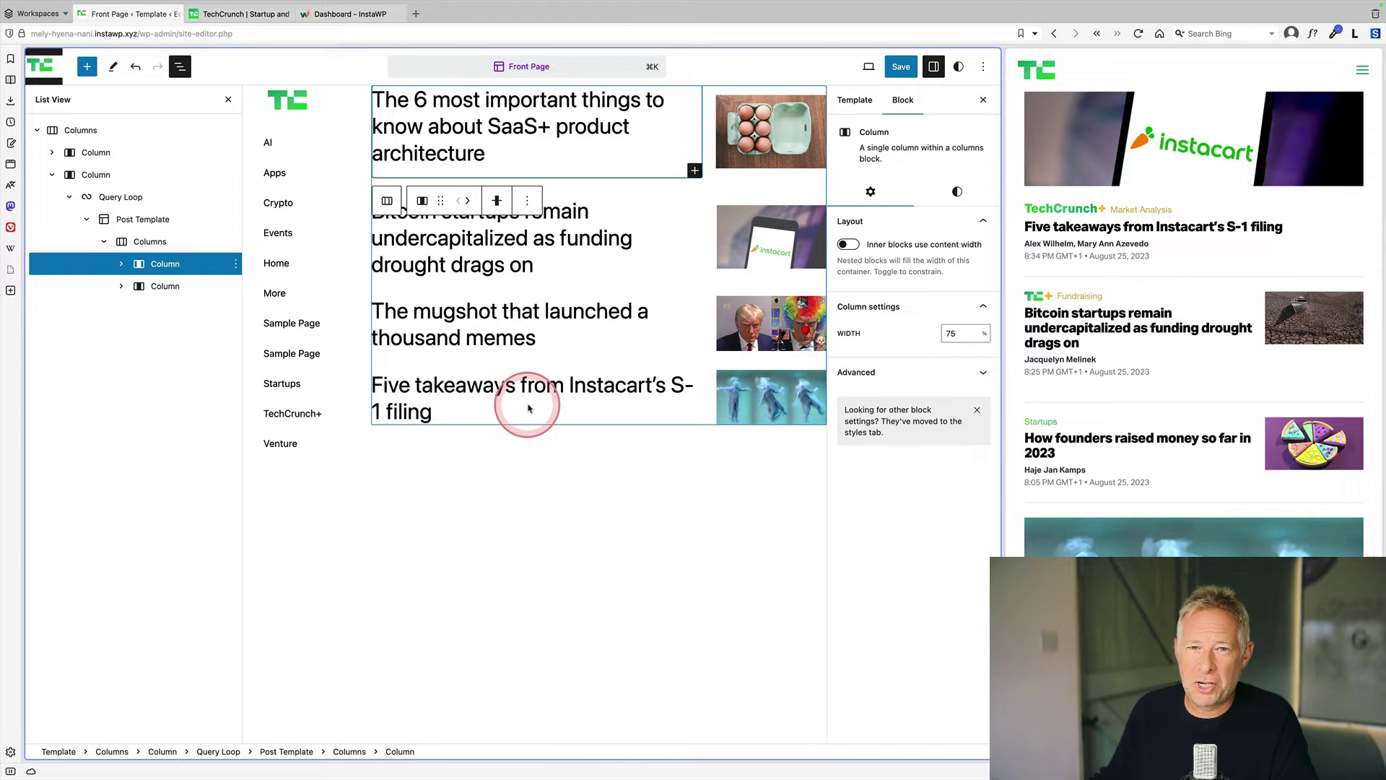
pyautogui.click(960, 338)
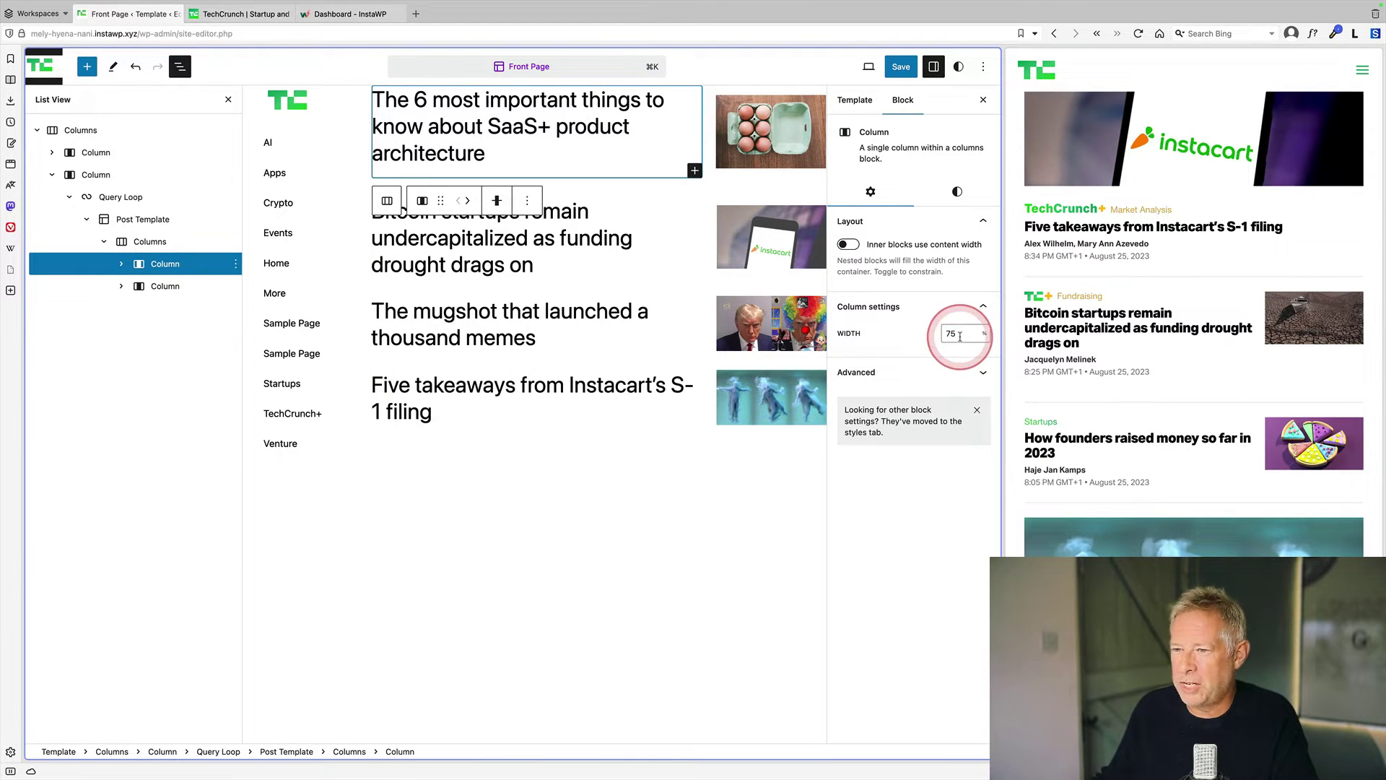
pyautogui.write('20')
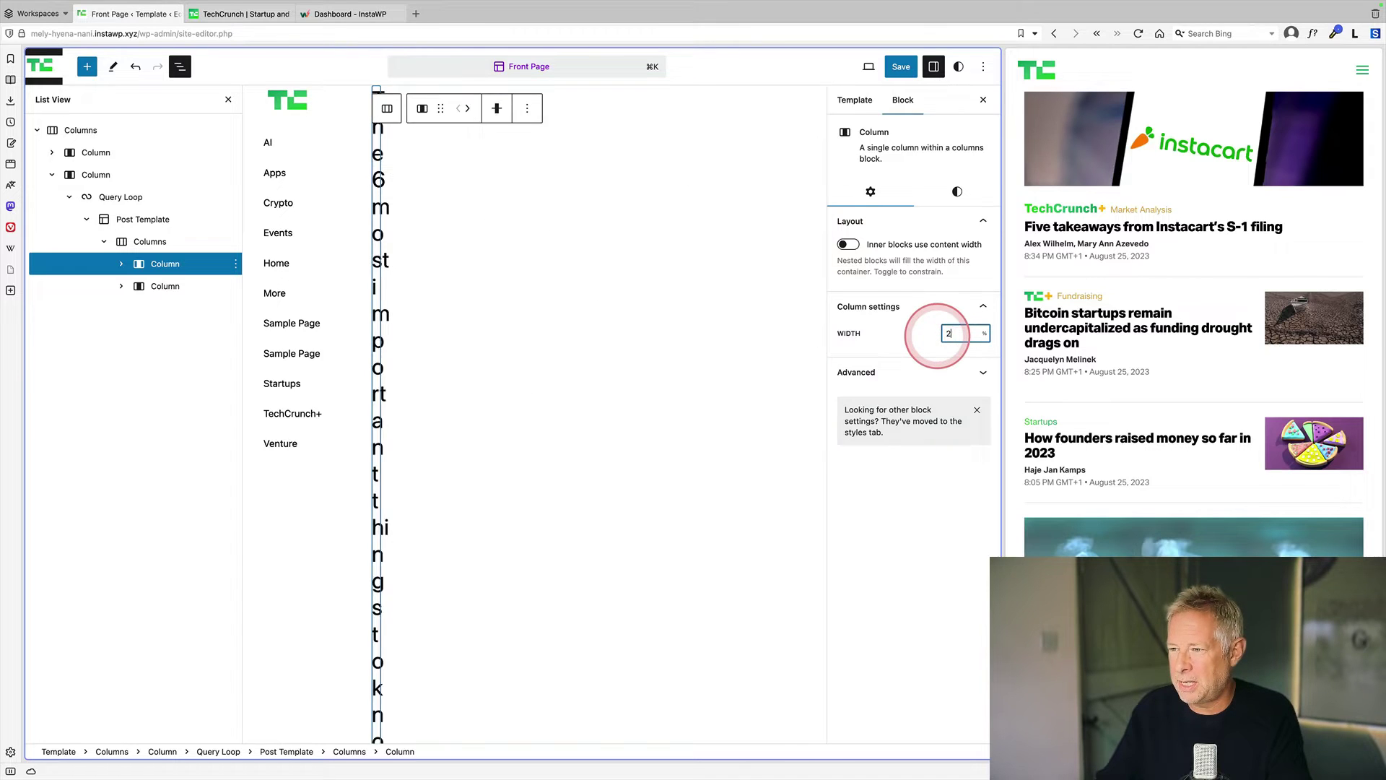
# Set the image column width to 80%, replacing the old 25 value
pyautogui.click(181, 286)
pyautogui.click(960, 333)
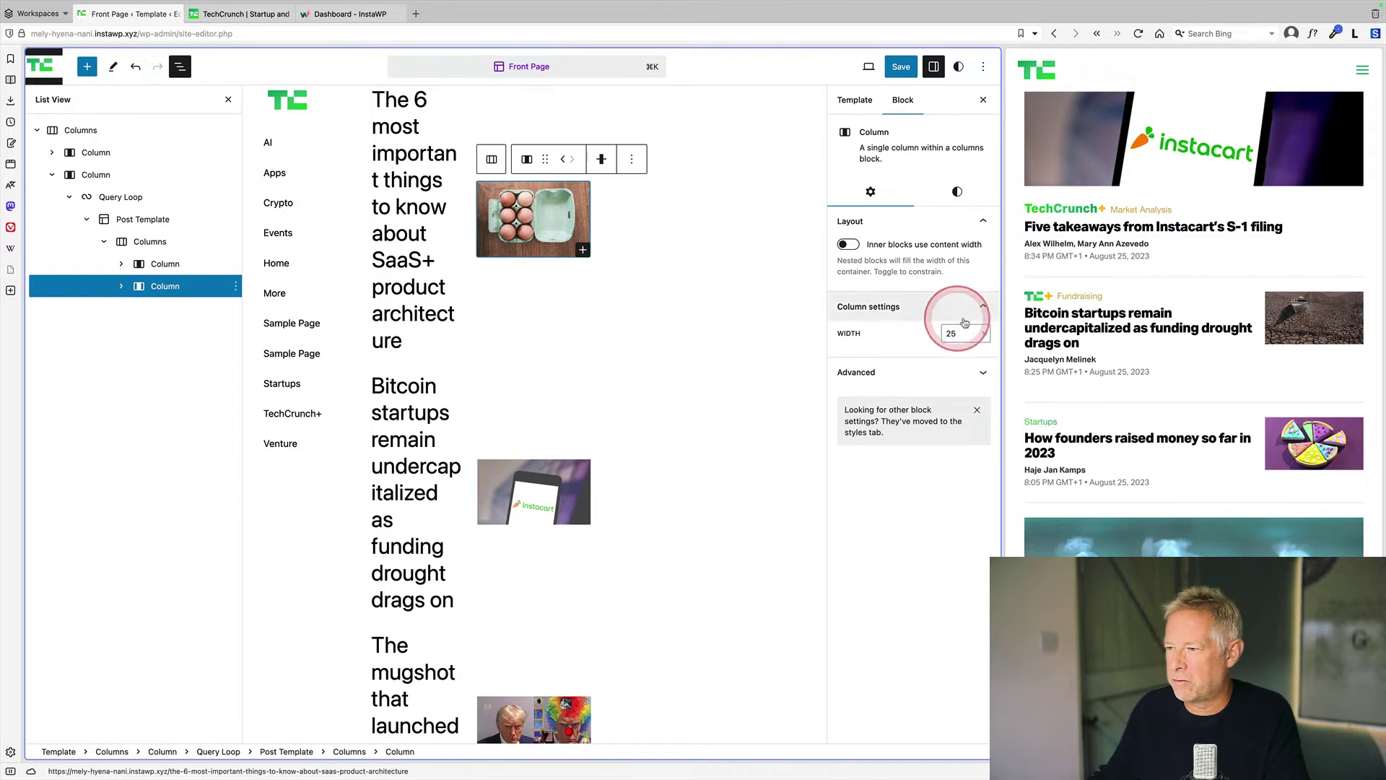
pyautogui.doubleClick(938, 333)
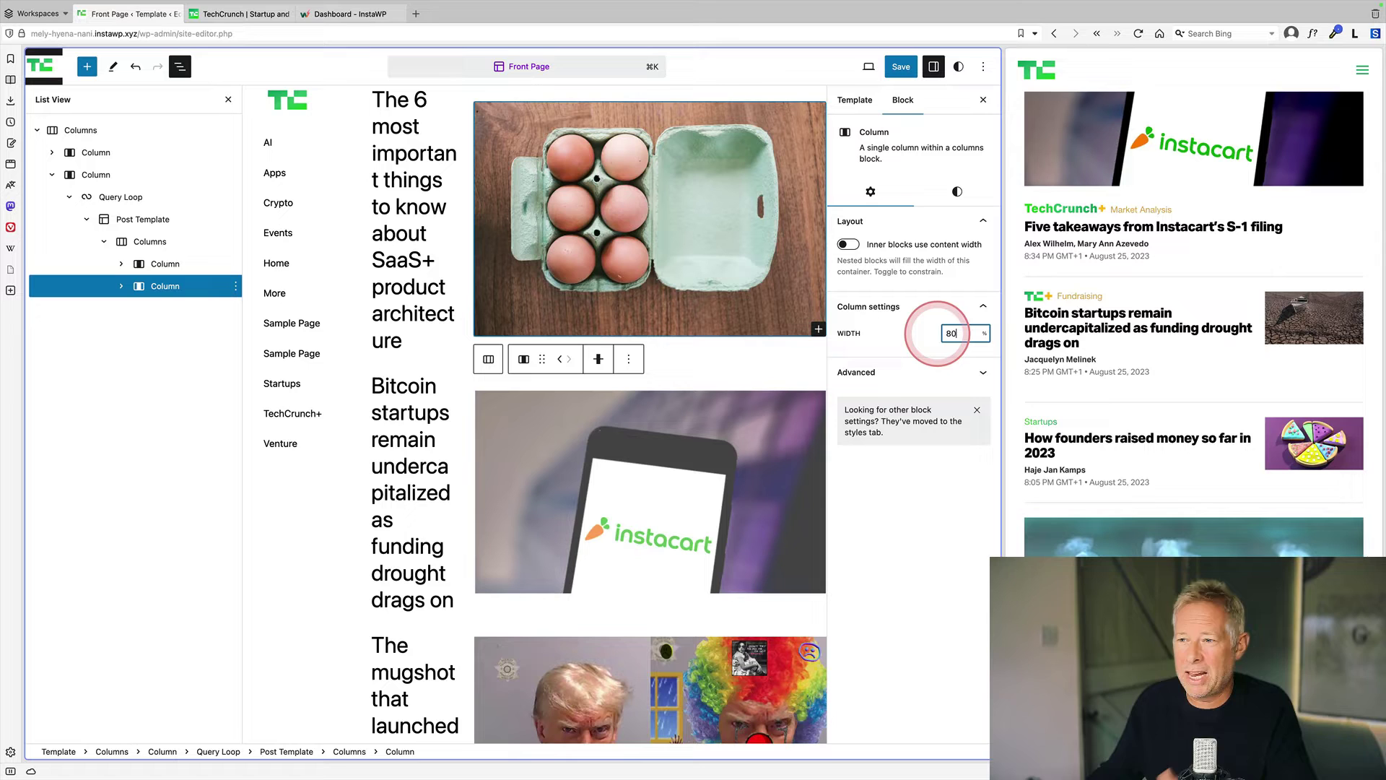
pyautogui.click(881, 379)
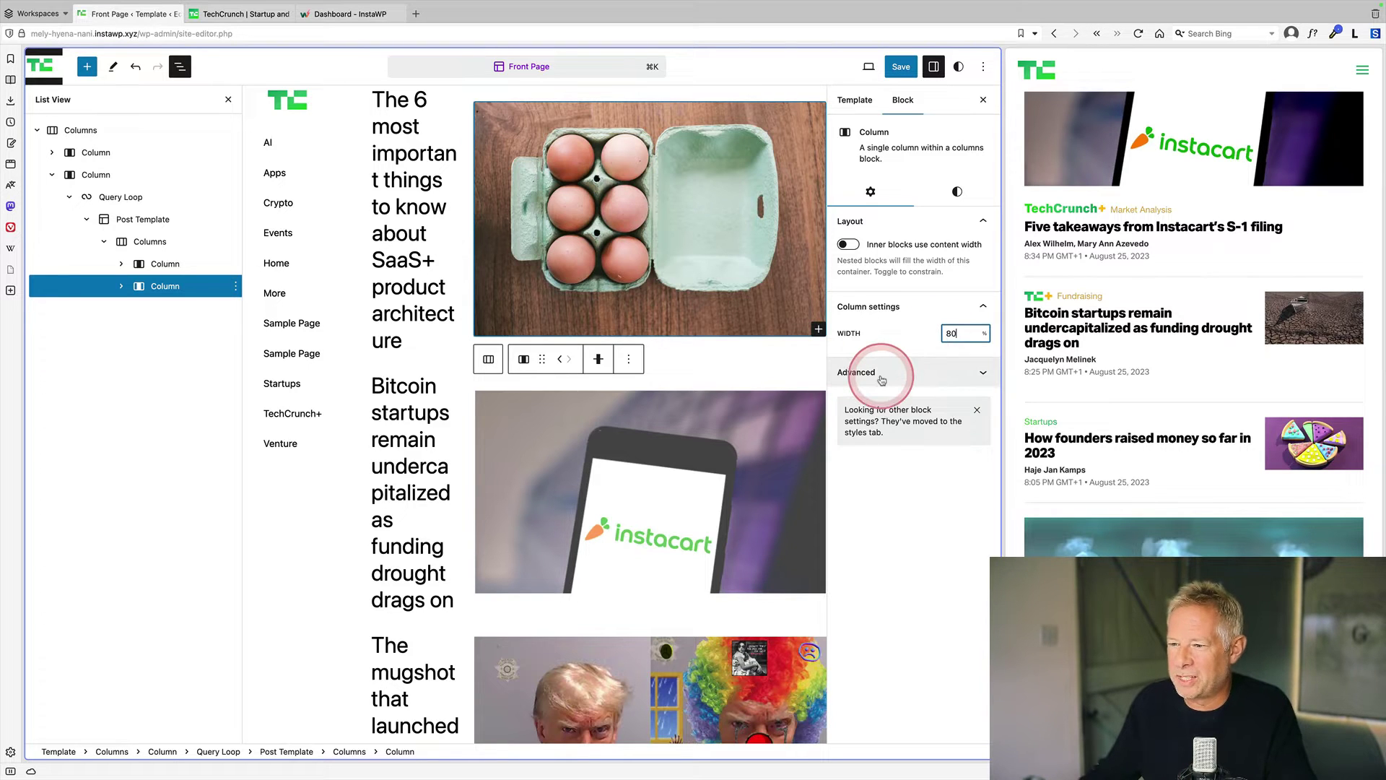
# Set the Post Featured Image aspect ratio to 16:9 in its Styles settings
pyautogui.click(652, 310)
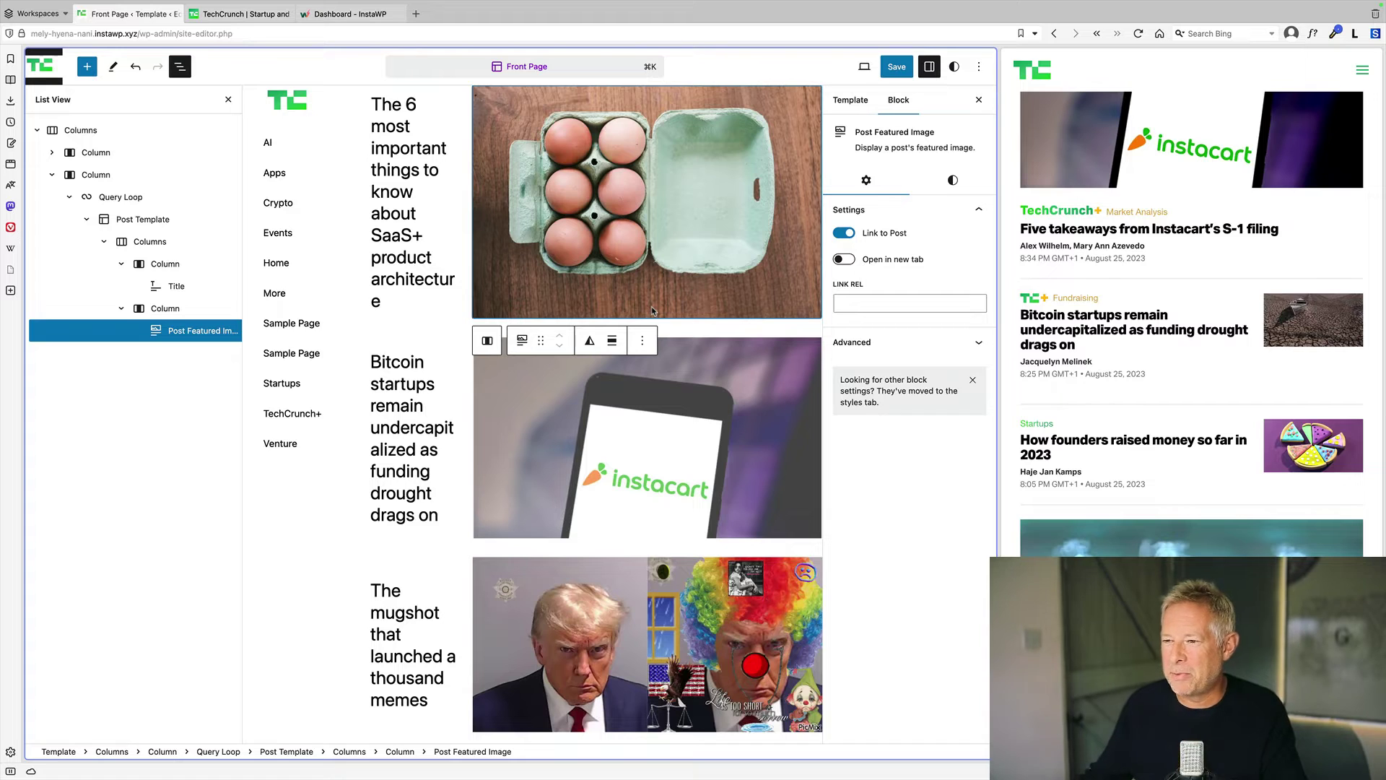
pyautogui.click(953, 179)
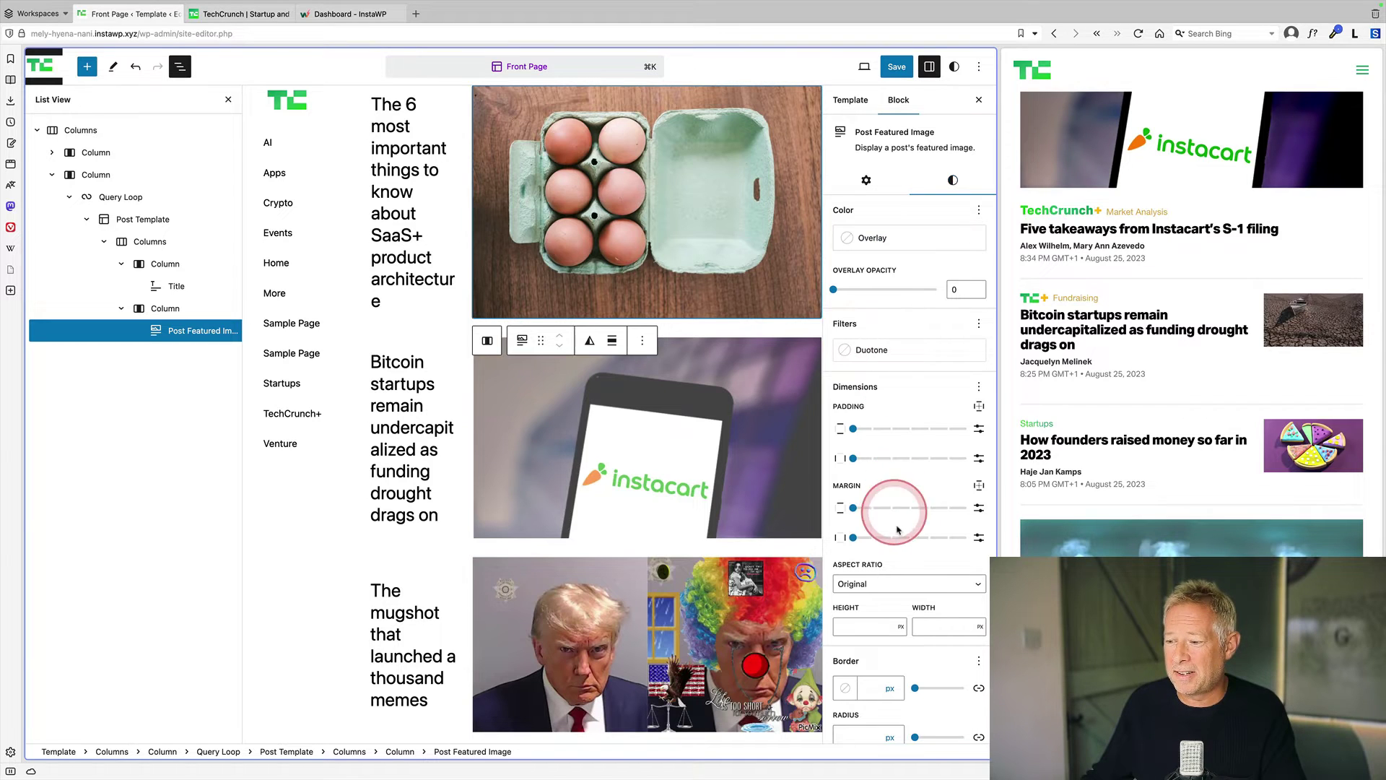
pyautogui.scroll(-1, 897, 529)
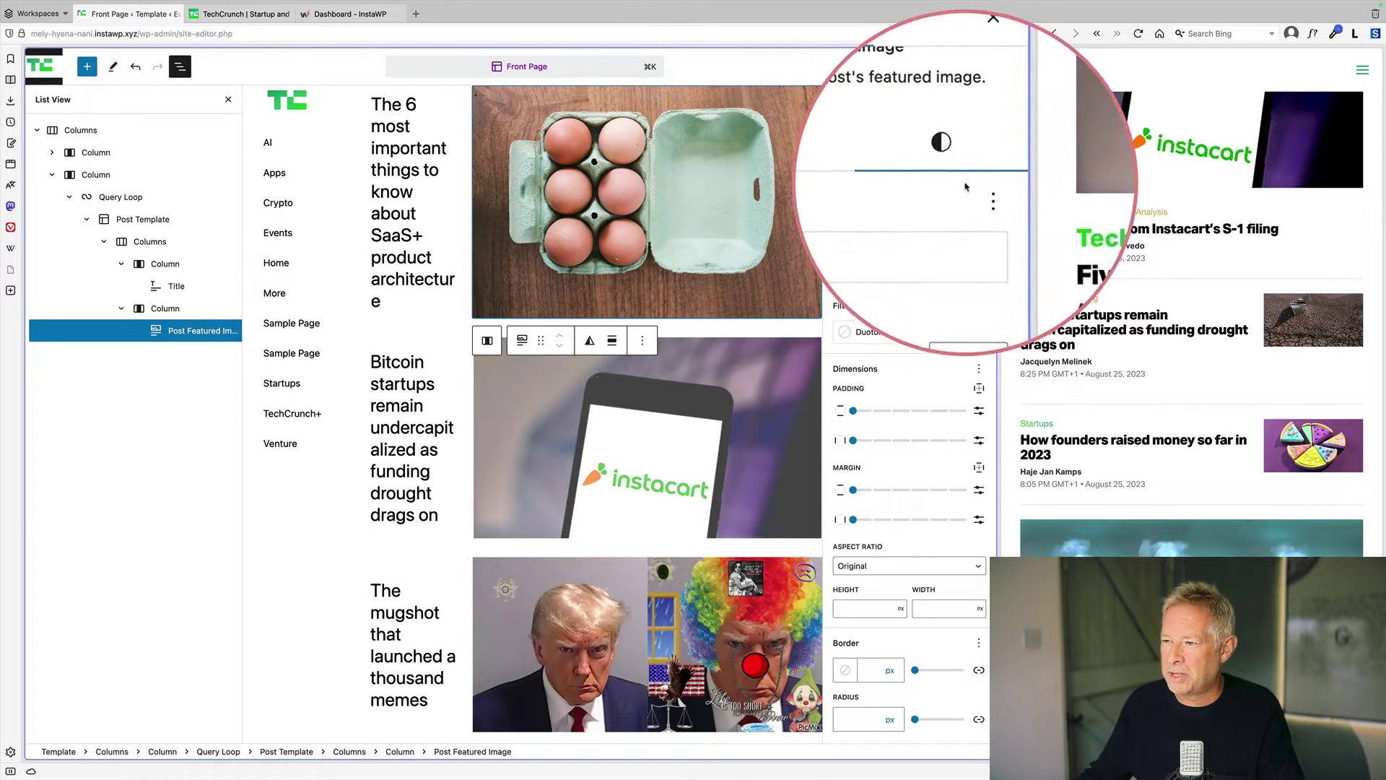
pyautogui.click(912, 573)
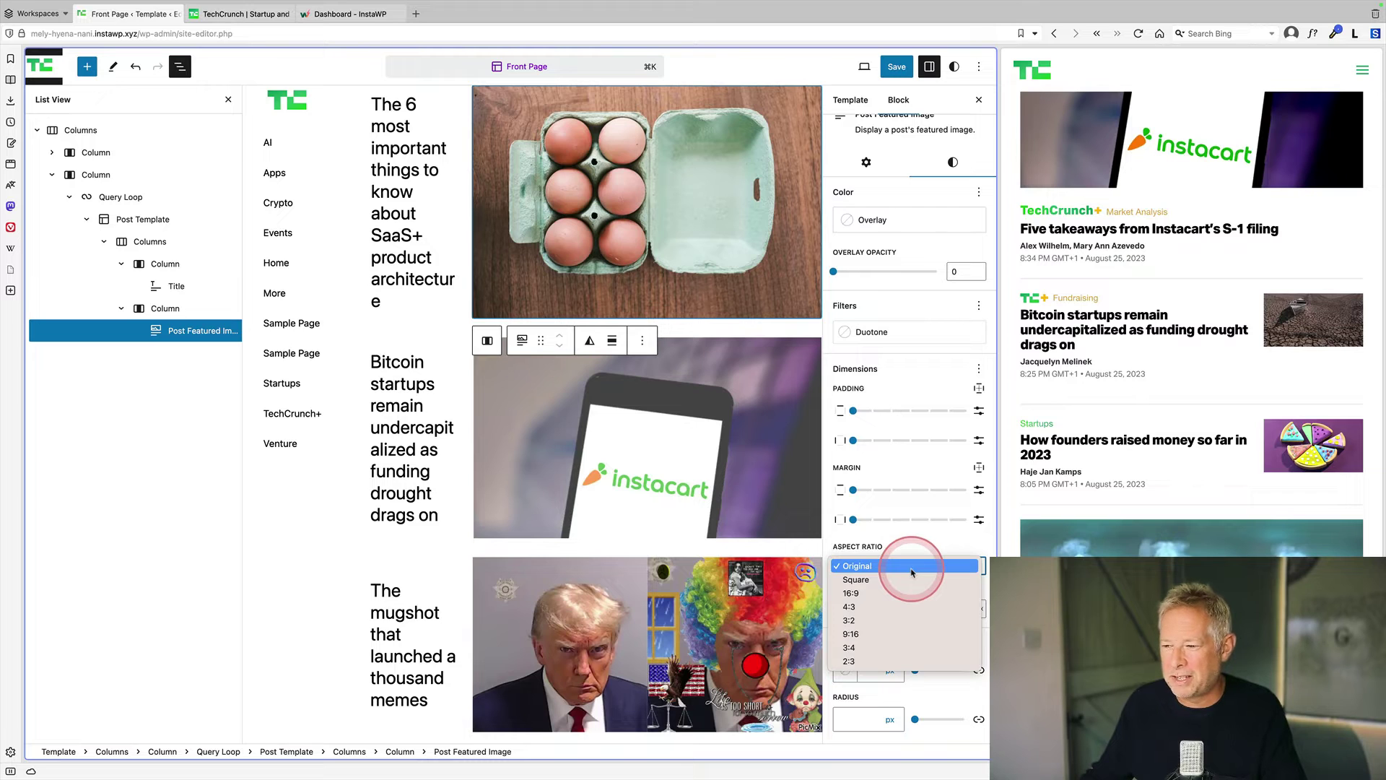
pyautogui.moveTo(912, 572); pyautogui.dragTo(854, 598)
pyautogui.click(937, 543)
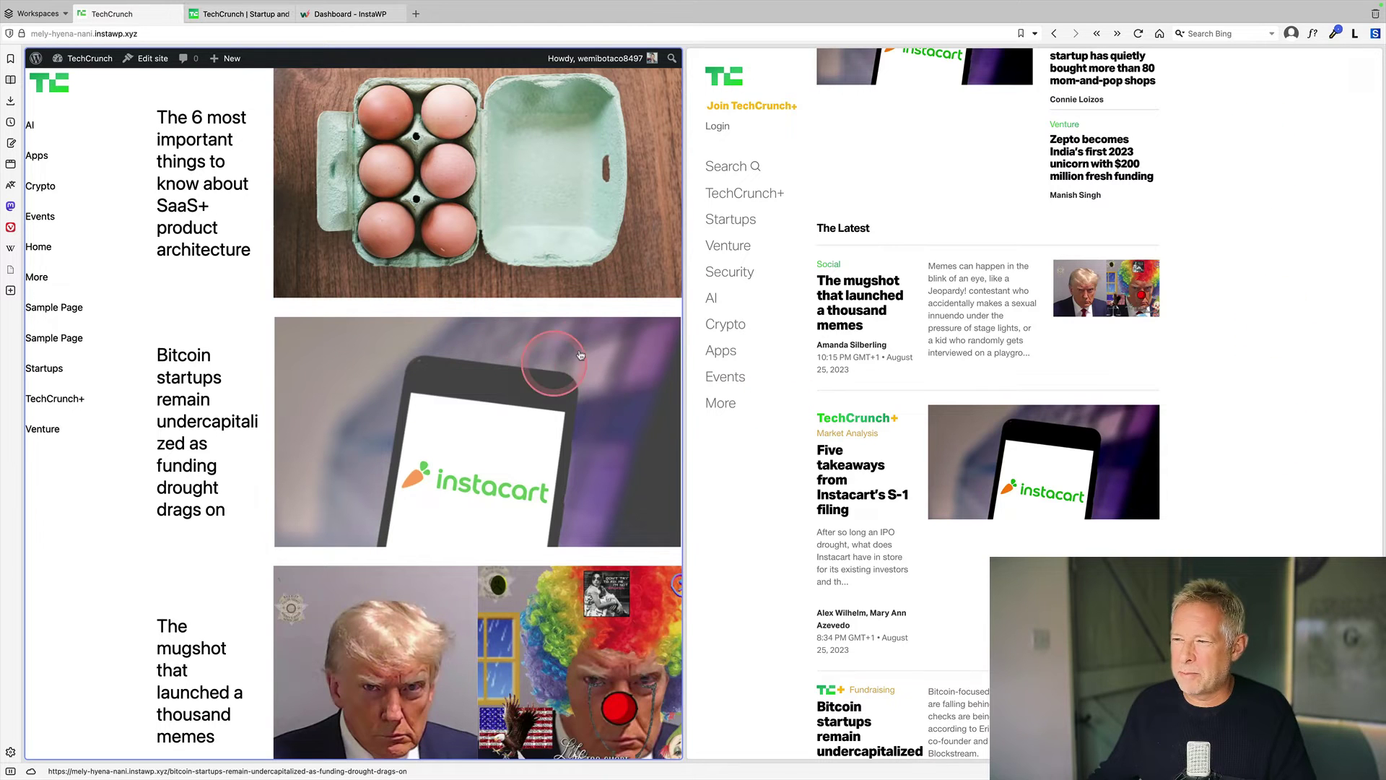
# Give the Front Page template's outer Columns block horizontal padding of 2 and save
pyautogui.click(160, 64)
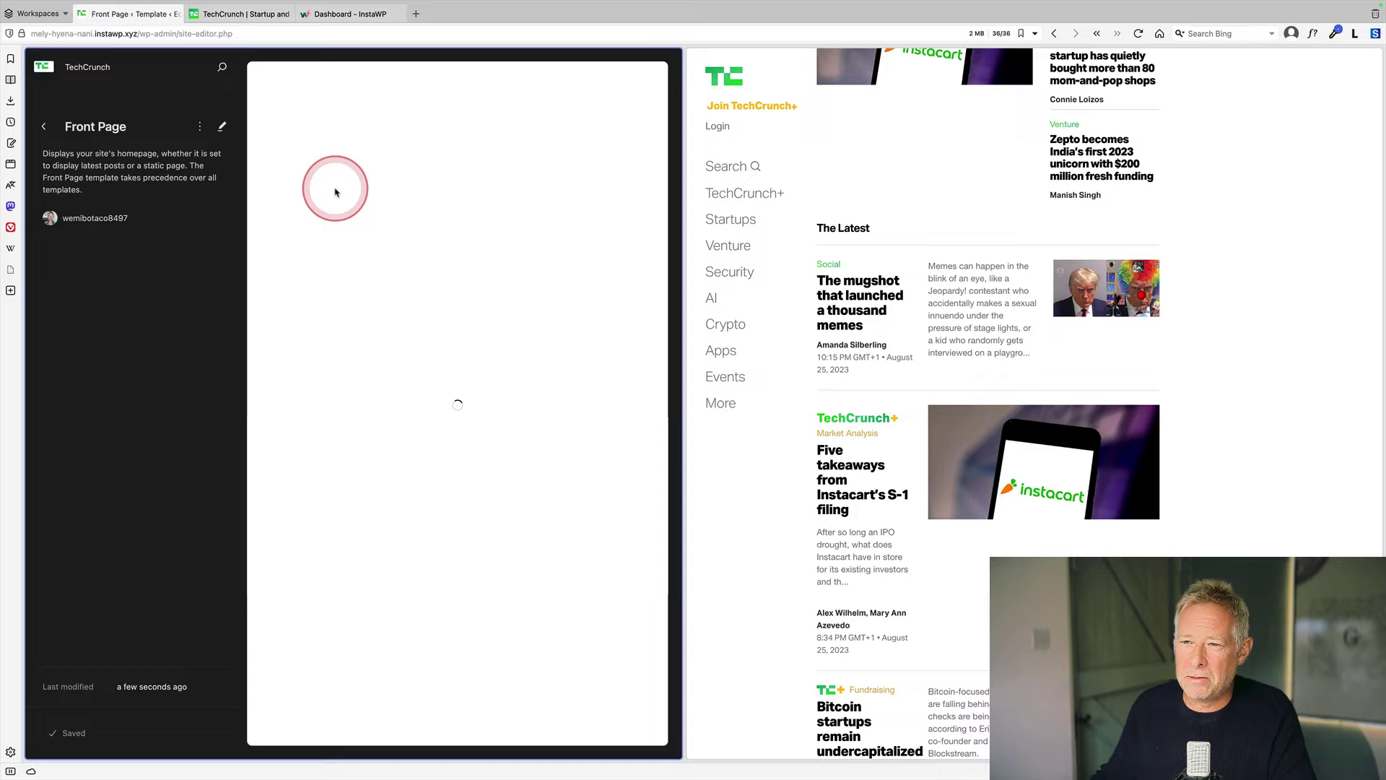
pyautogui.click(335, 191)
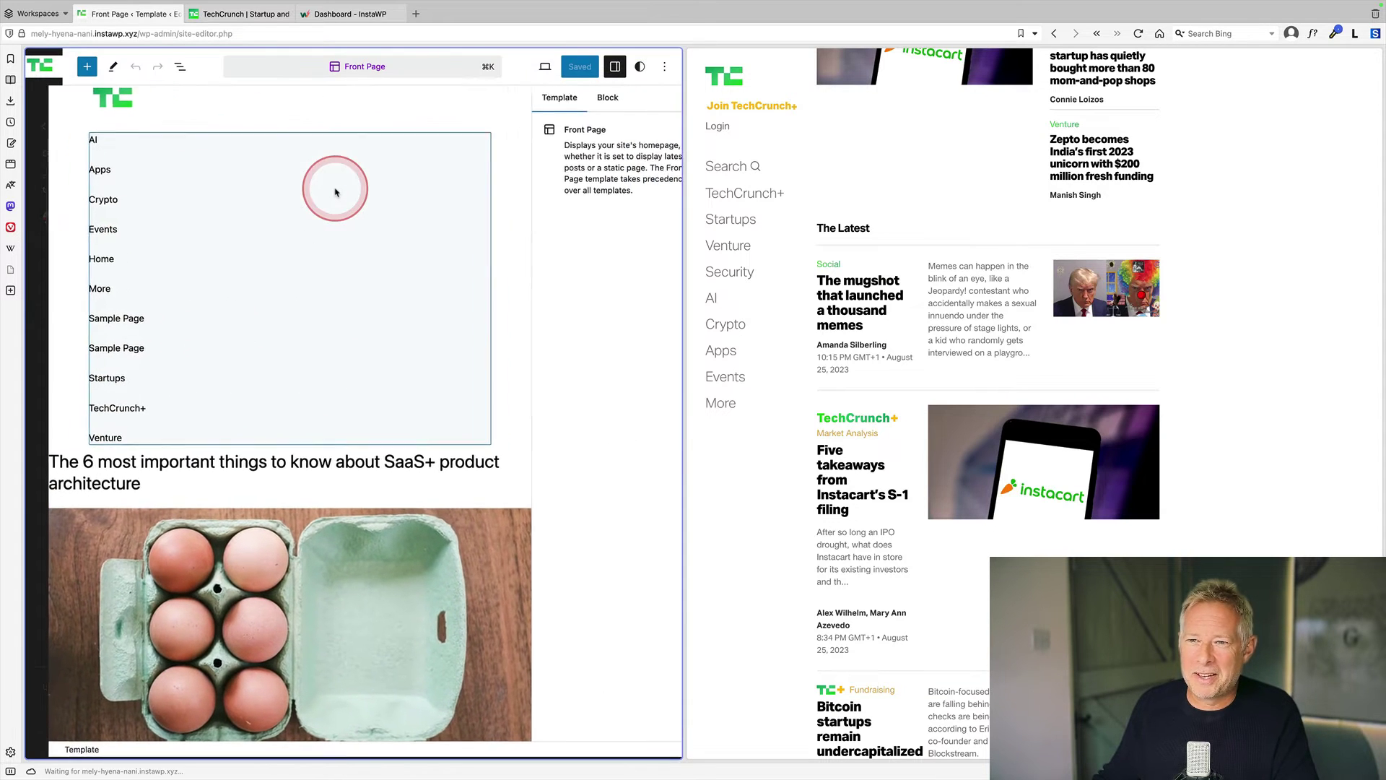
pyautogui.click(180, 67)
pyautogui.click(103, 130)
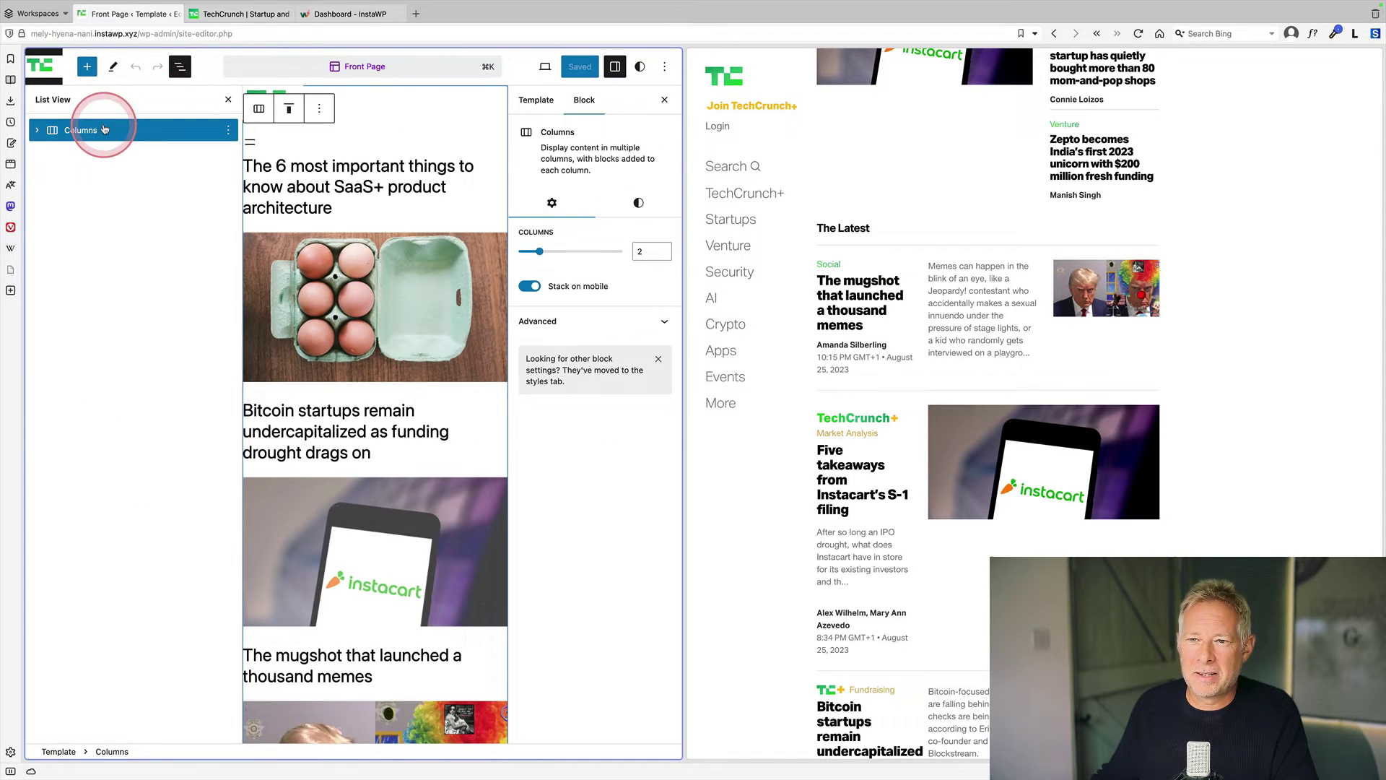
pyautogui.click(638, 203)
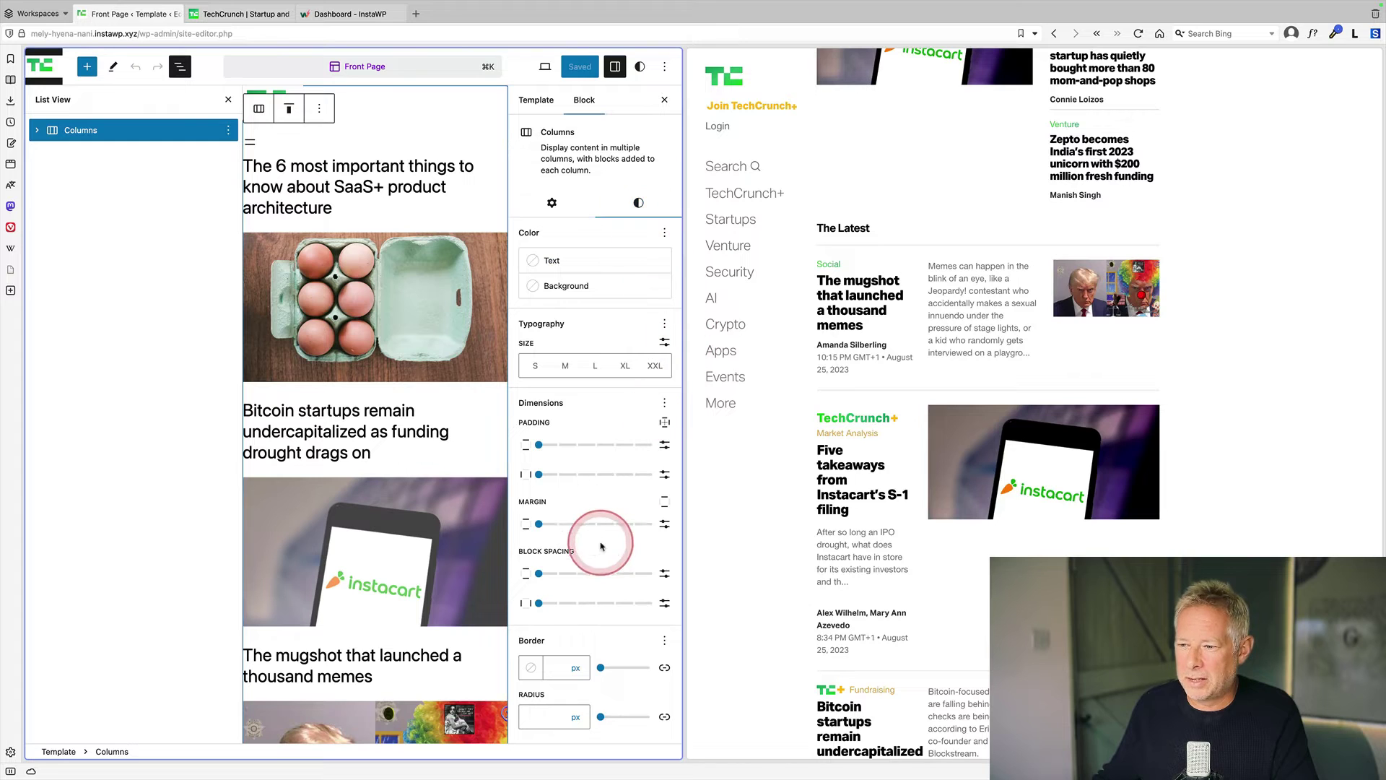
pyautogui.moveTo(548, 478); pyautogui.dragTo(580, 479)
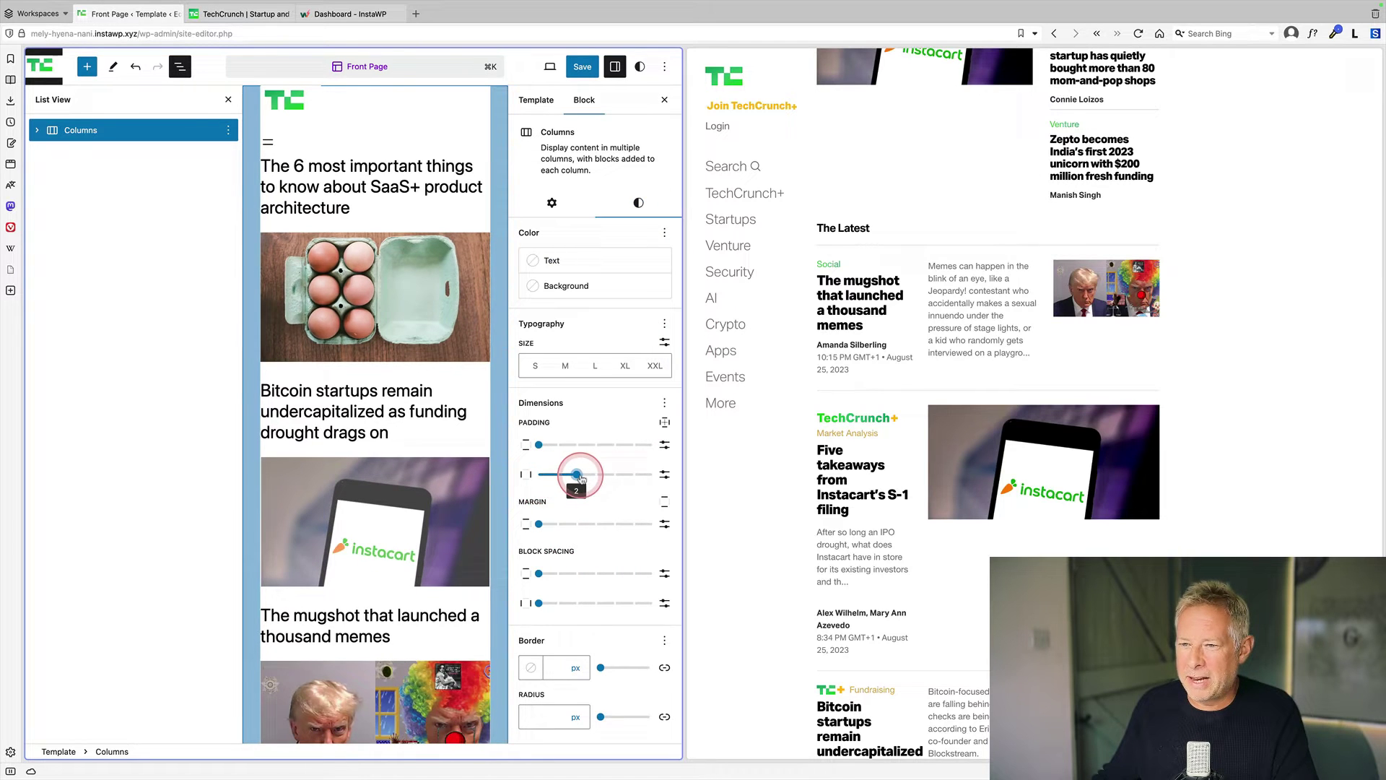
pyautogui.click(582, 66)
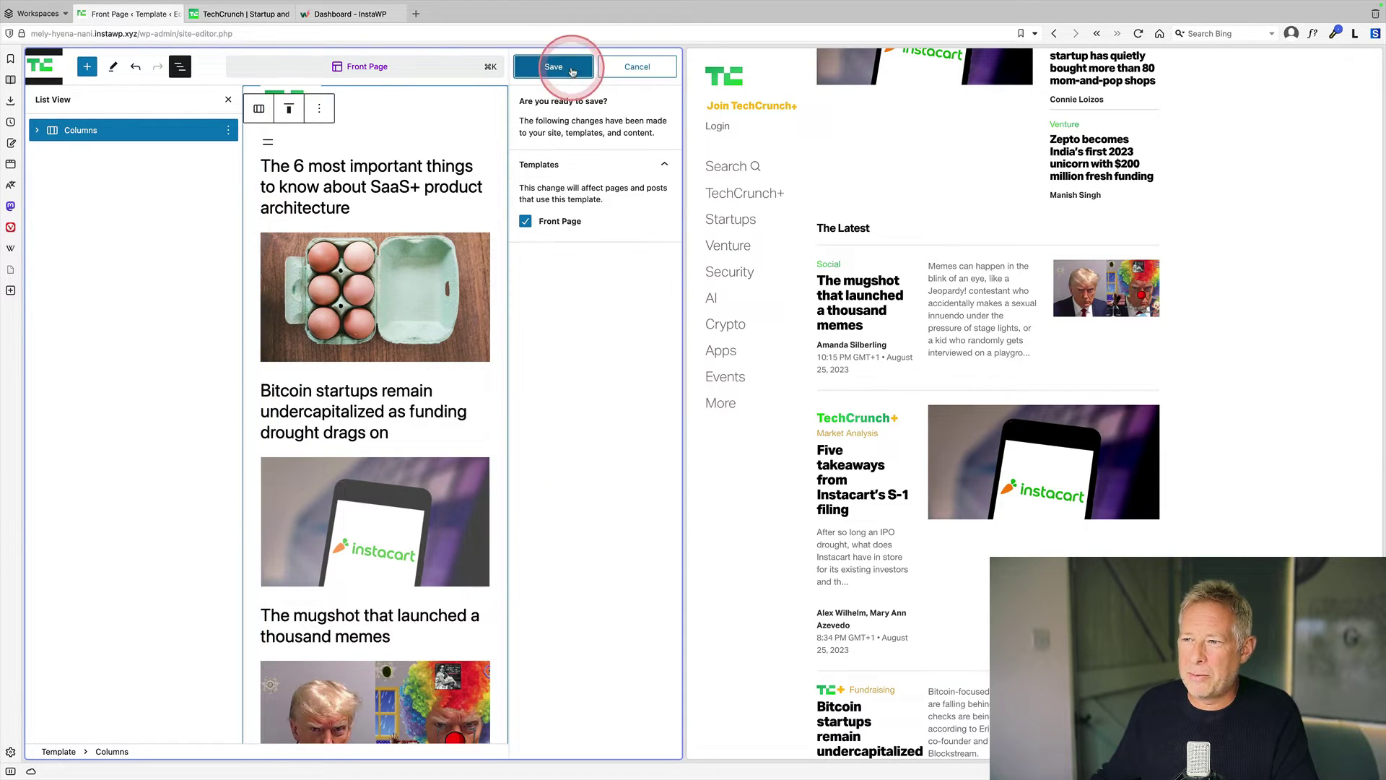
pyautogui.click(573, 62)
# Load the live front page by removing the editor path from the address
pyautogui.click(165, 33)
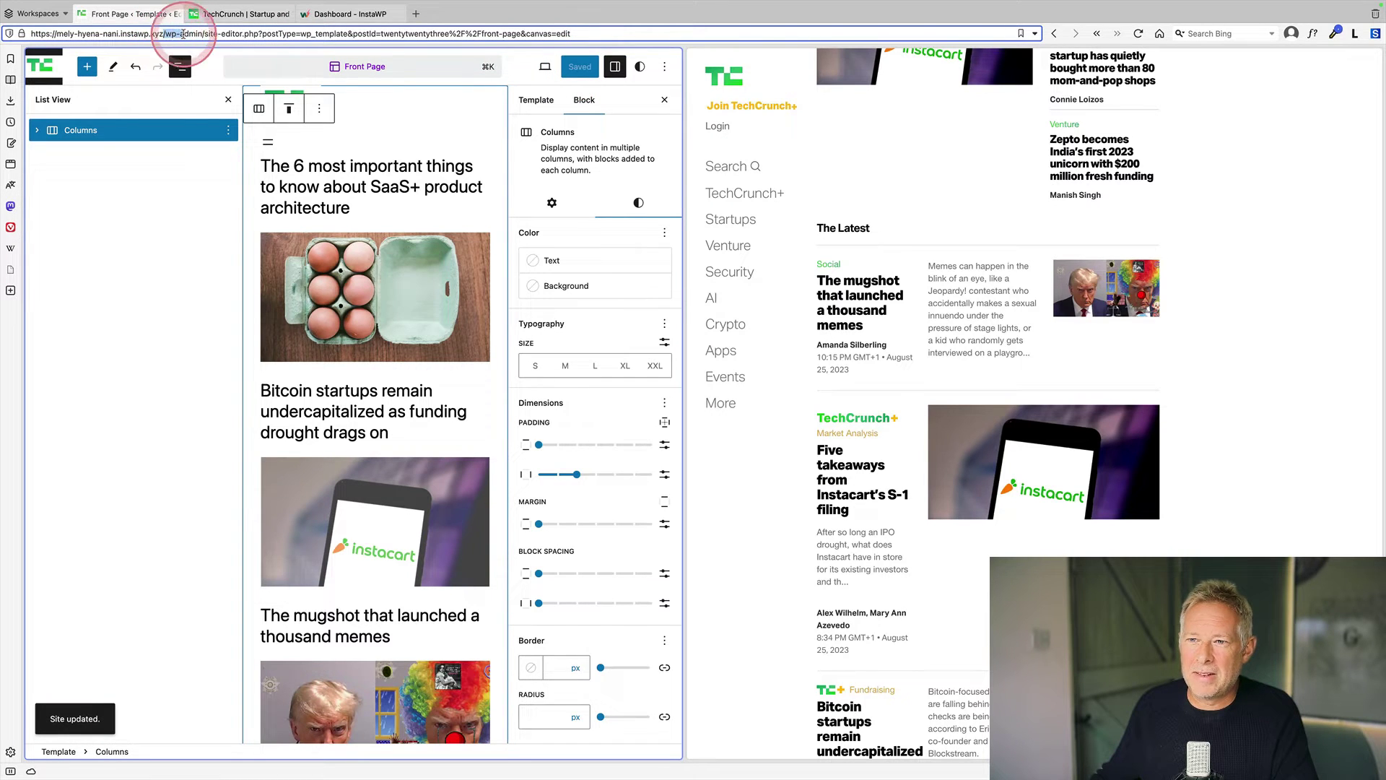
pyautogui.moveTo(168, 33); pyautogui.dragTo(717, 56)
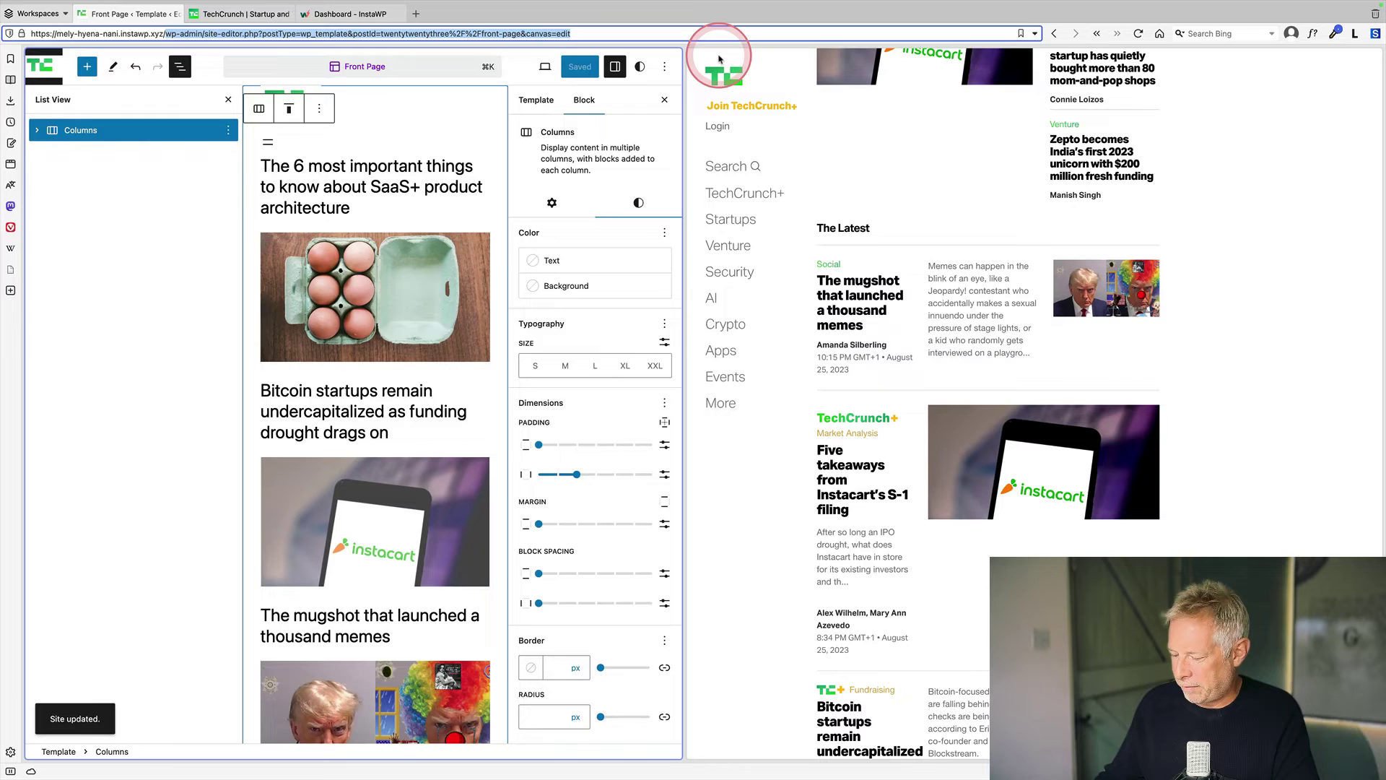
pyautogui.press('BackSpace')
pyautogui.press('Return')
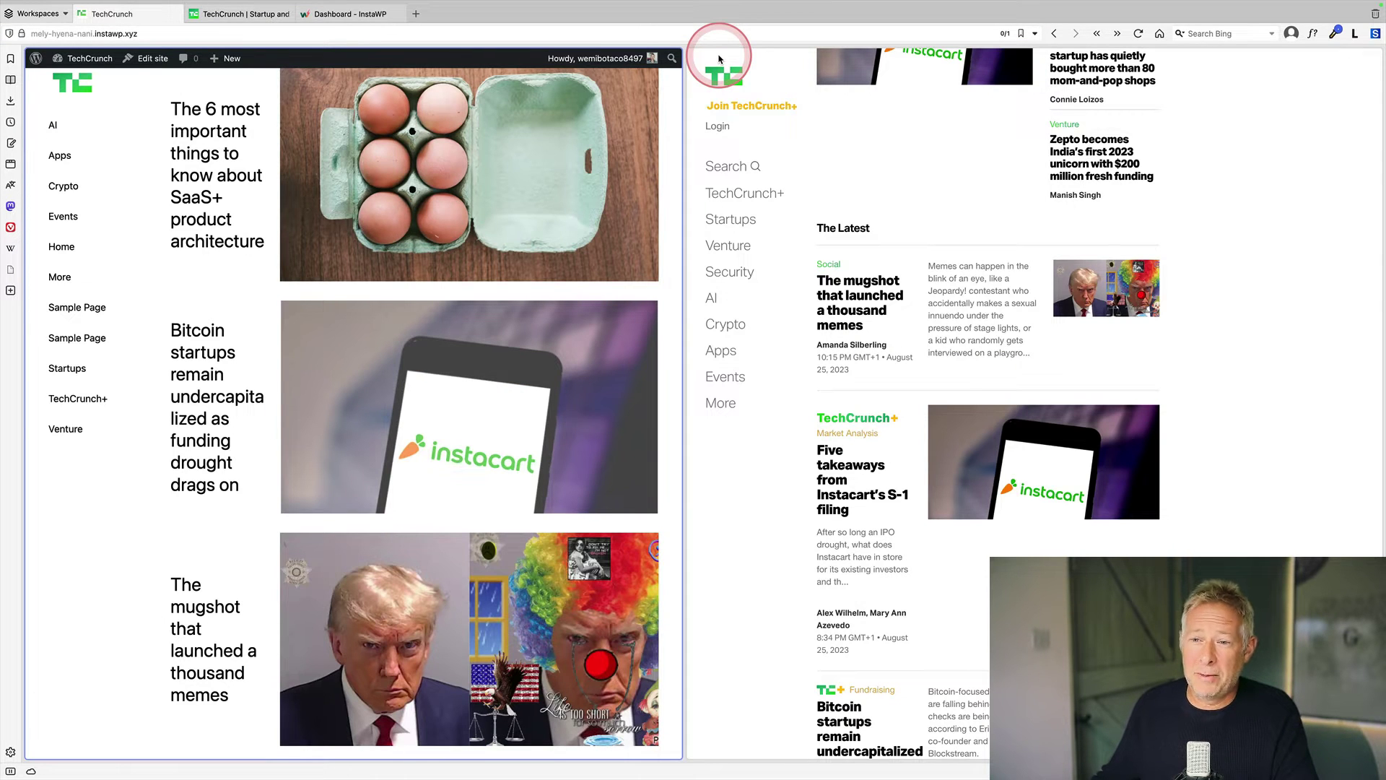
# Scroll down to review the posts with titles beside 16:9 featured images
pyautogui.scroll(-3, 968, 390)
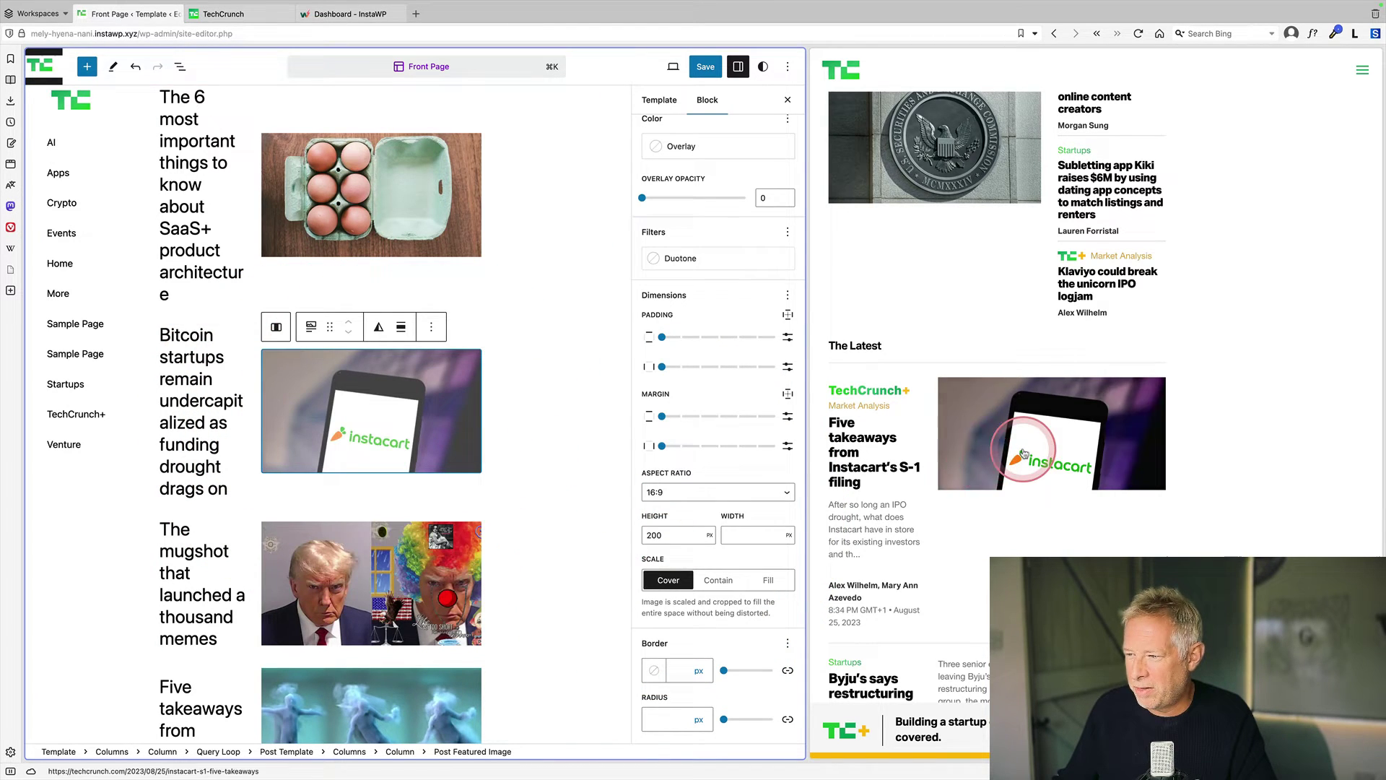
# Select the Bitcoin post title and check its nesting in the block outline
pyautogui.click(188, 418)
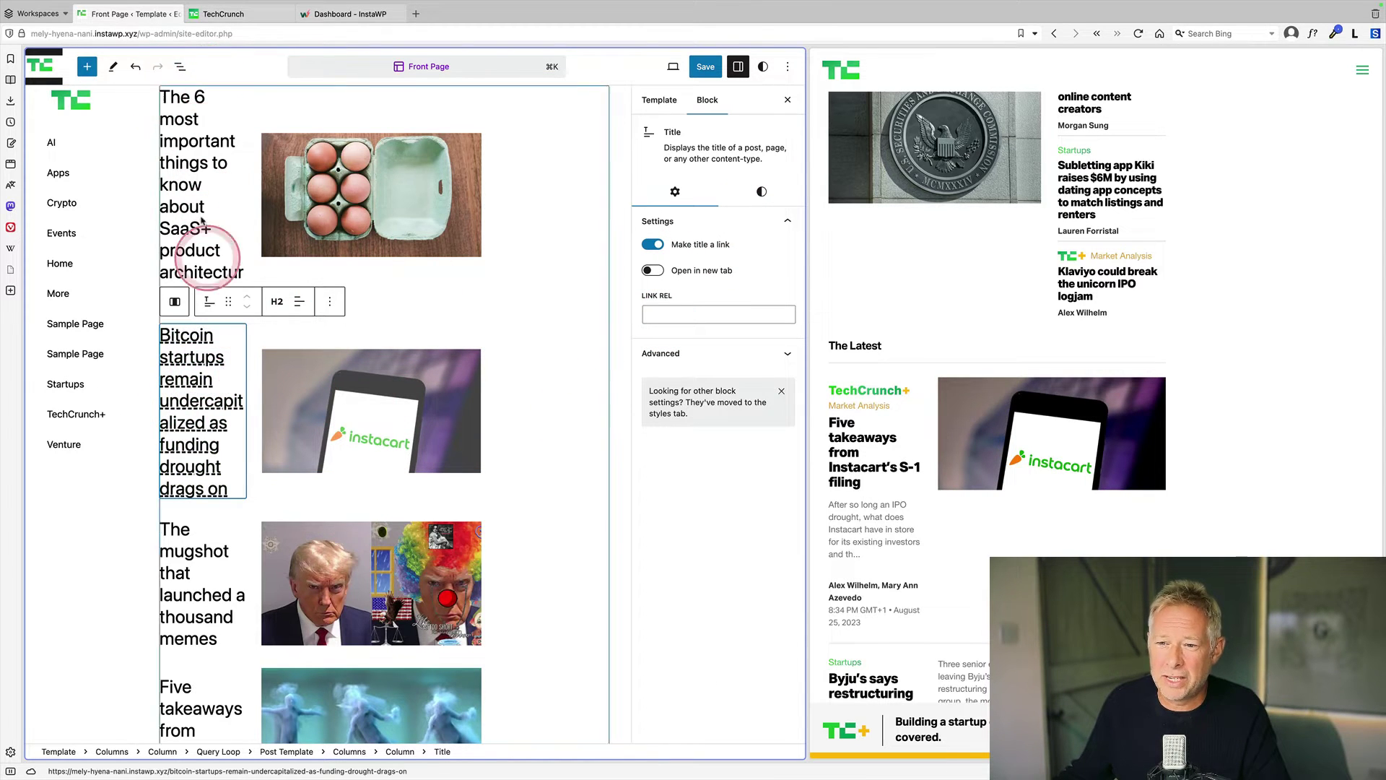
pyautogui.click(179, 65)
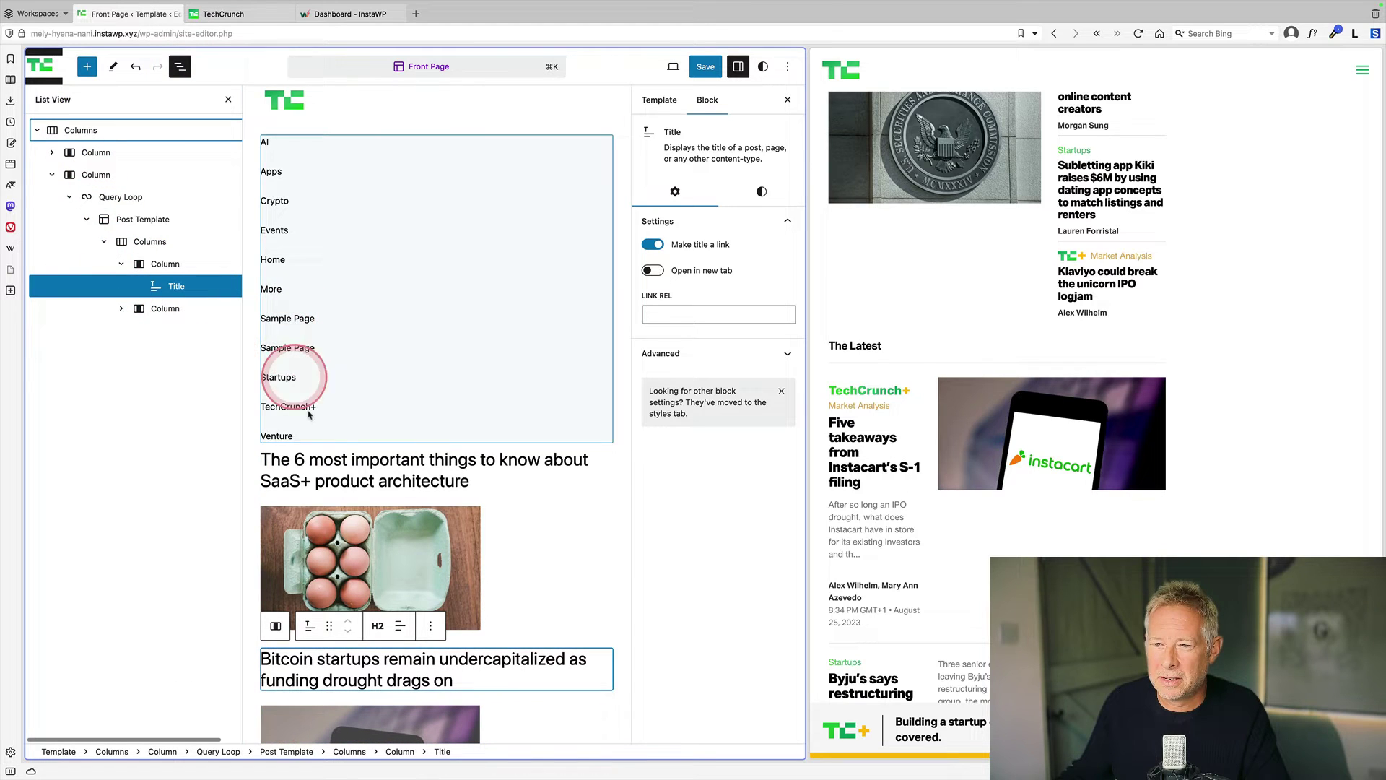
pyautogui.click(346, 498)
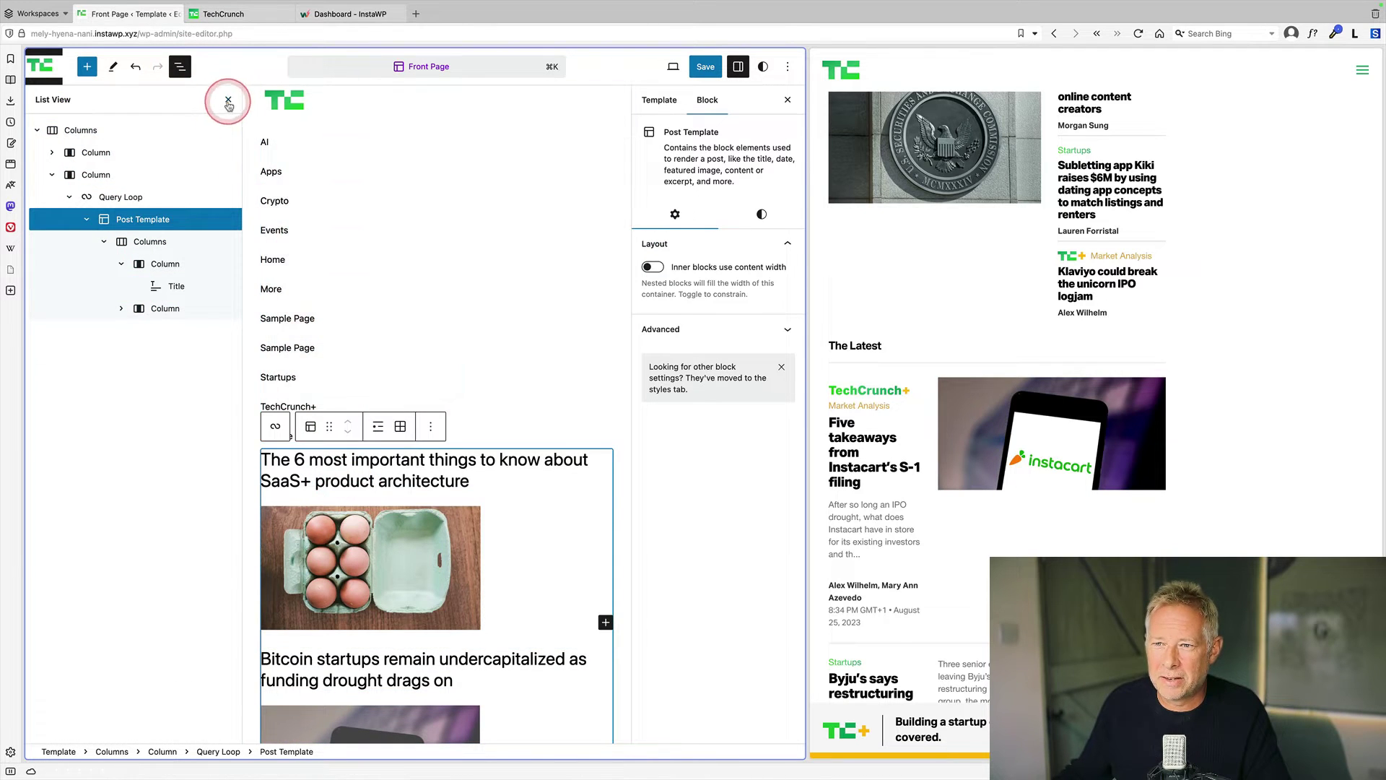
pyautogui.click(228, 99)
# Switch the post title back to the preset M size and set its weight to Bold
pyautogui.click(757, 218)
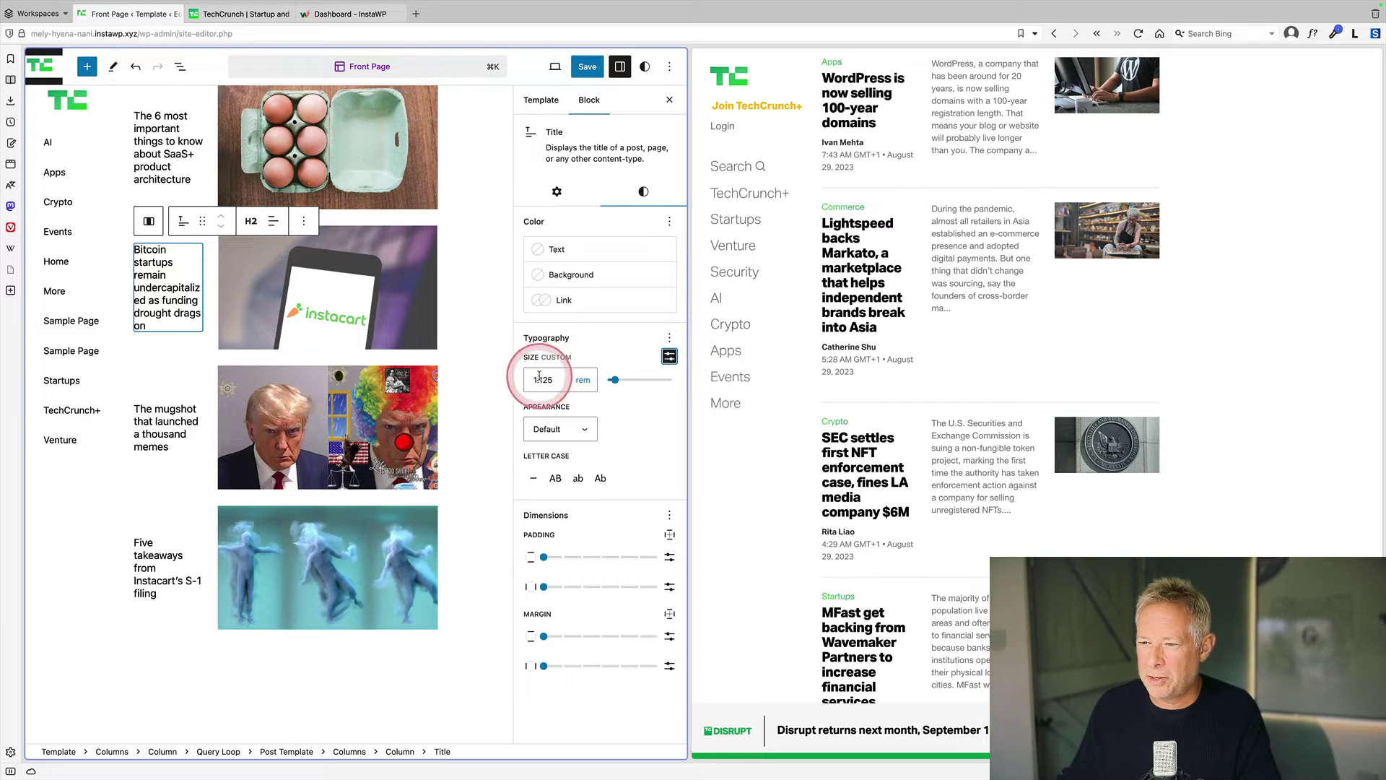
pyautogui.click(583, 381)
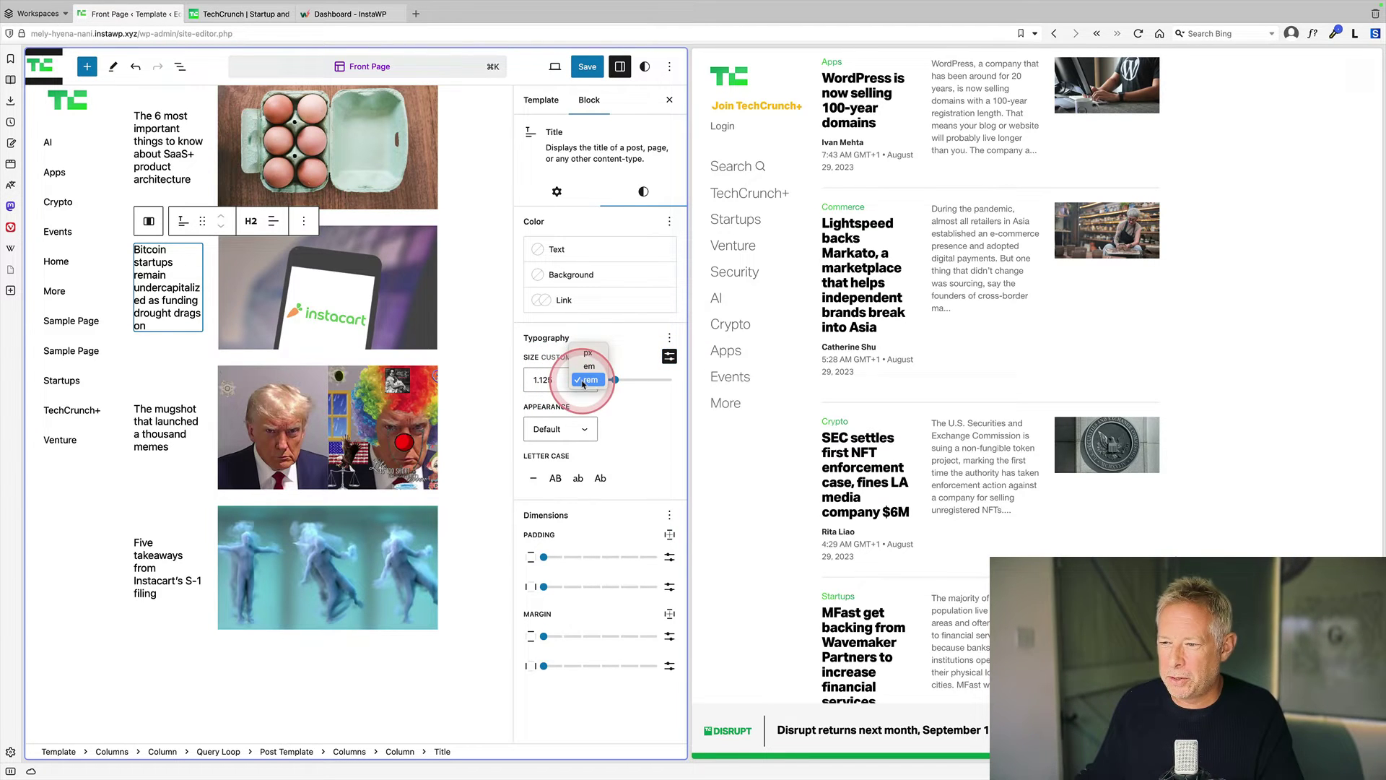
pyautogui.click(583, 380)
pyautogui.click(669, 356)
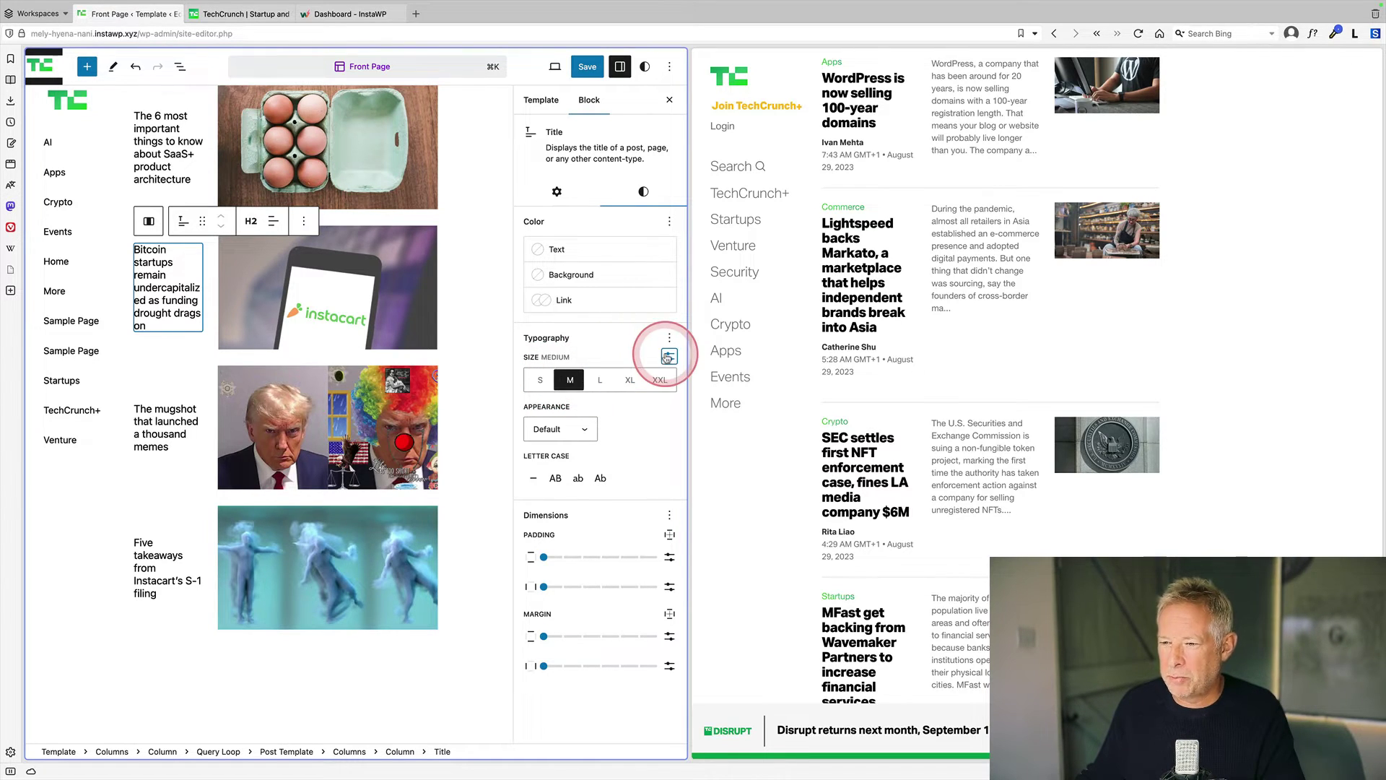
pyautogui.click(153, 285)
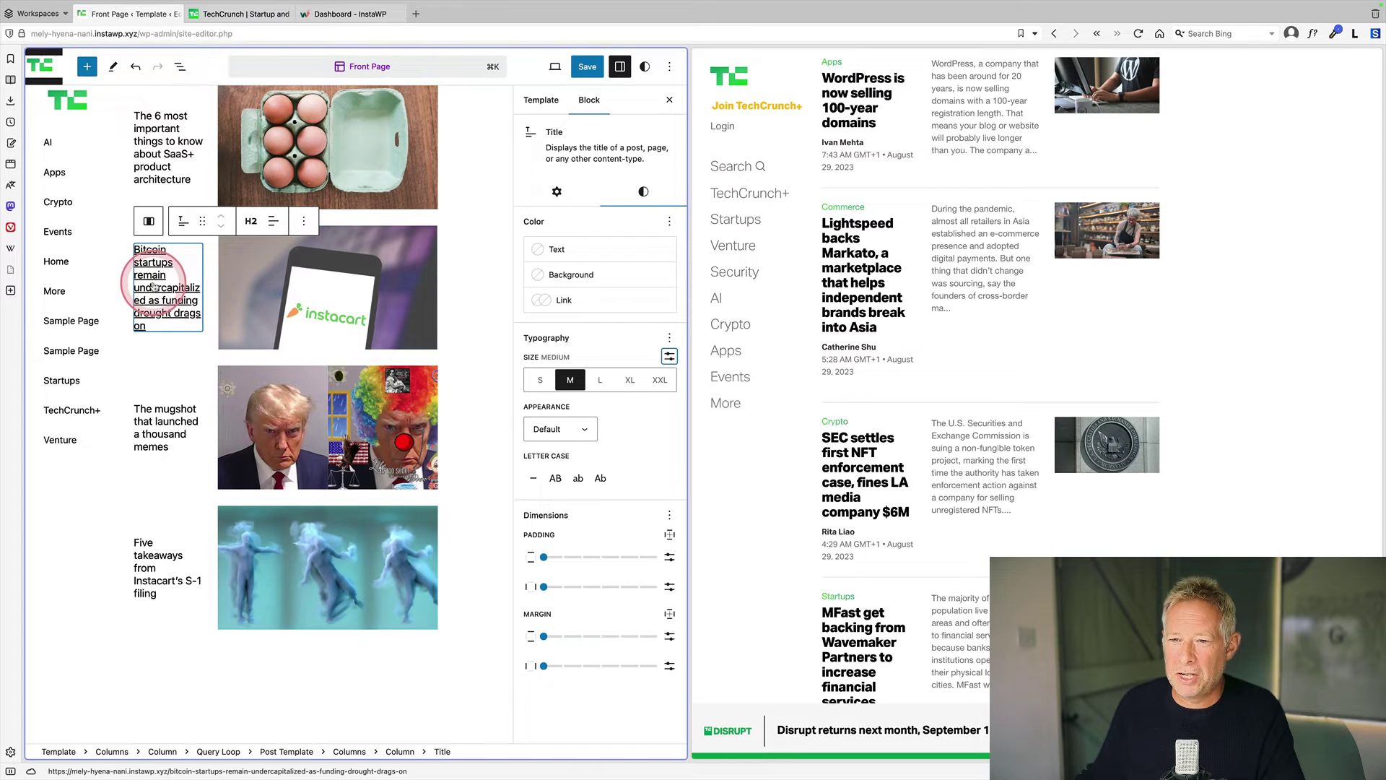
pyautogui.click(574, 430)
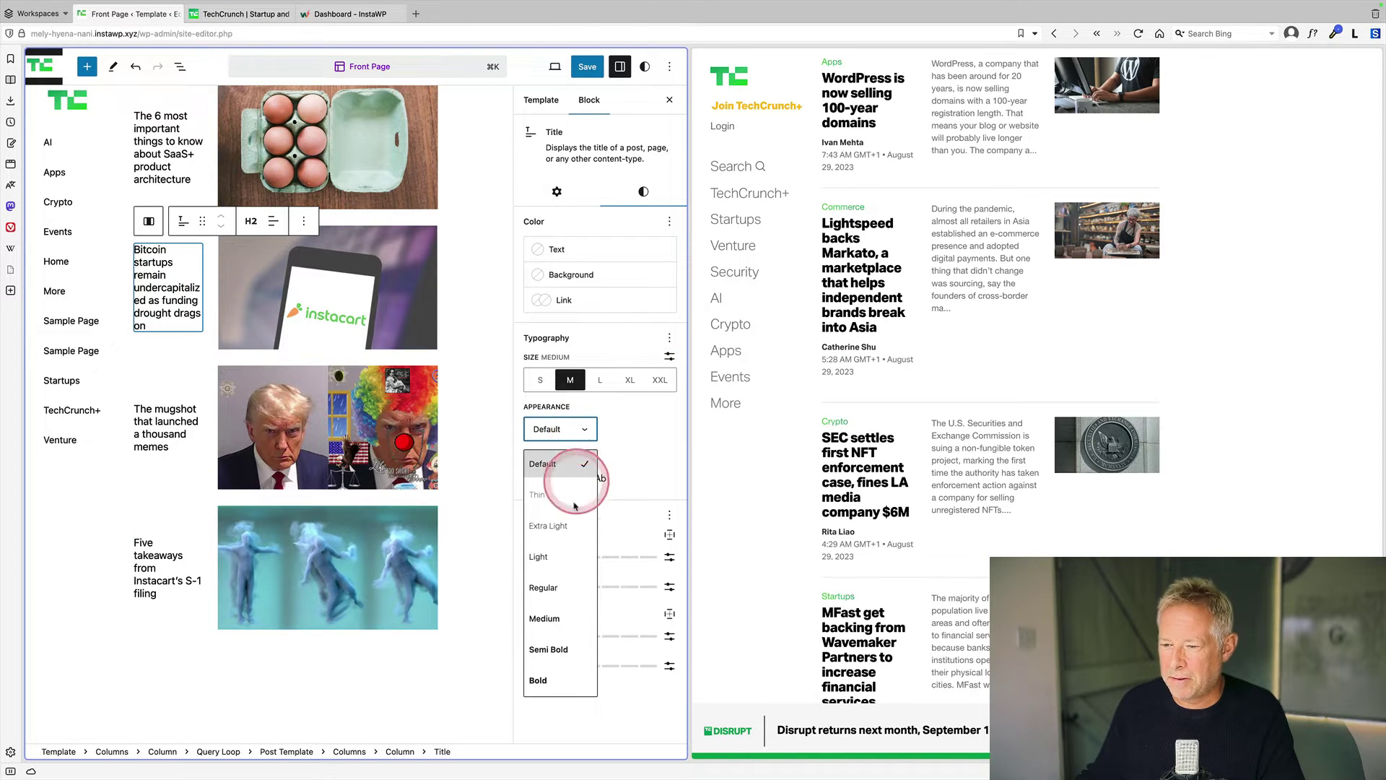
pyautogui.click(549, 679)
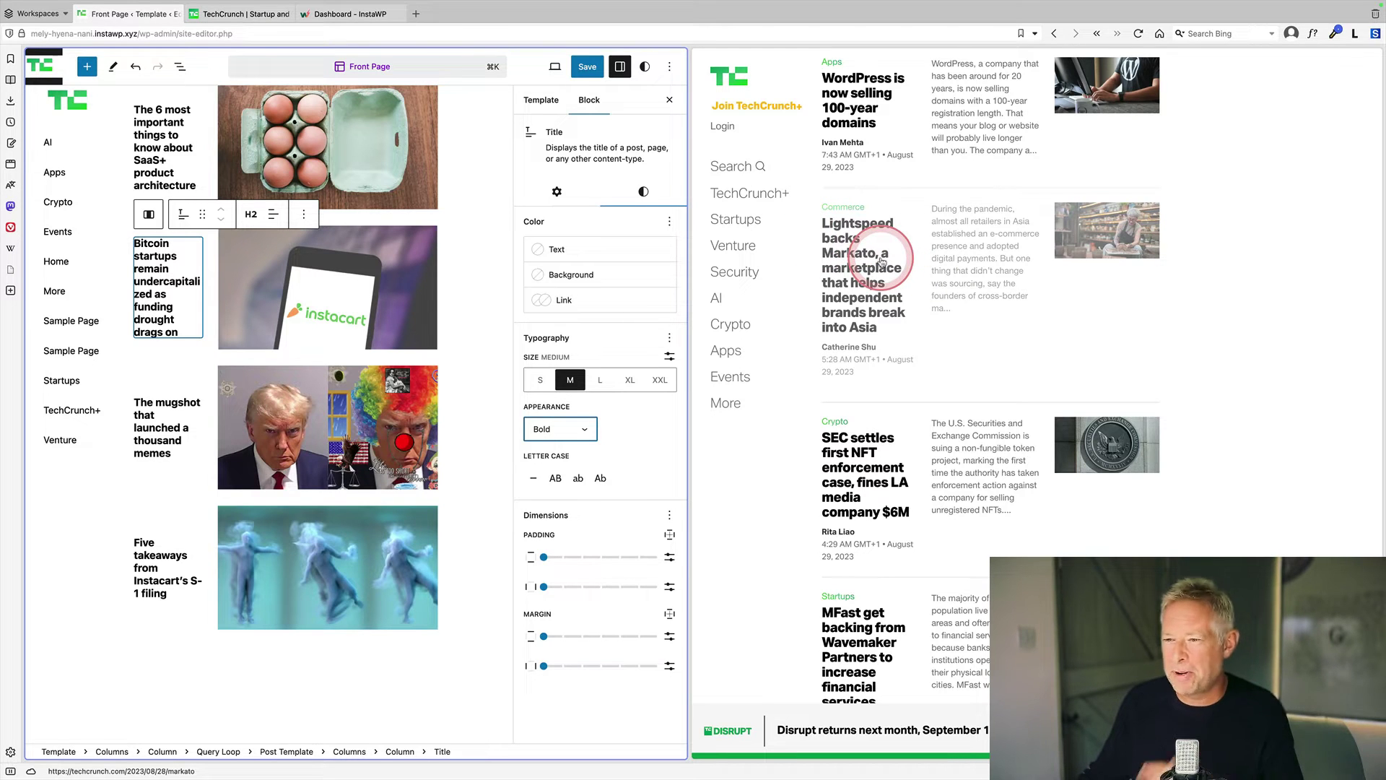
pyautogui.click(175, 275)
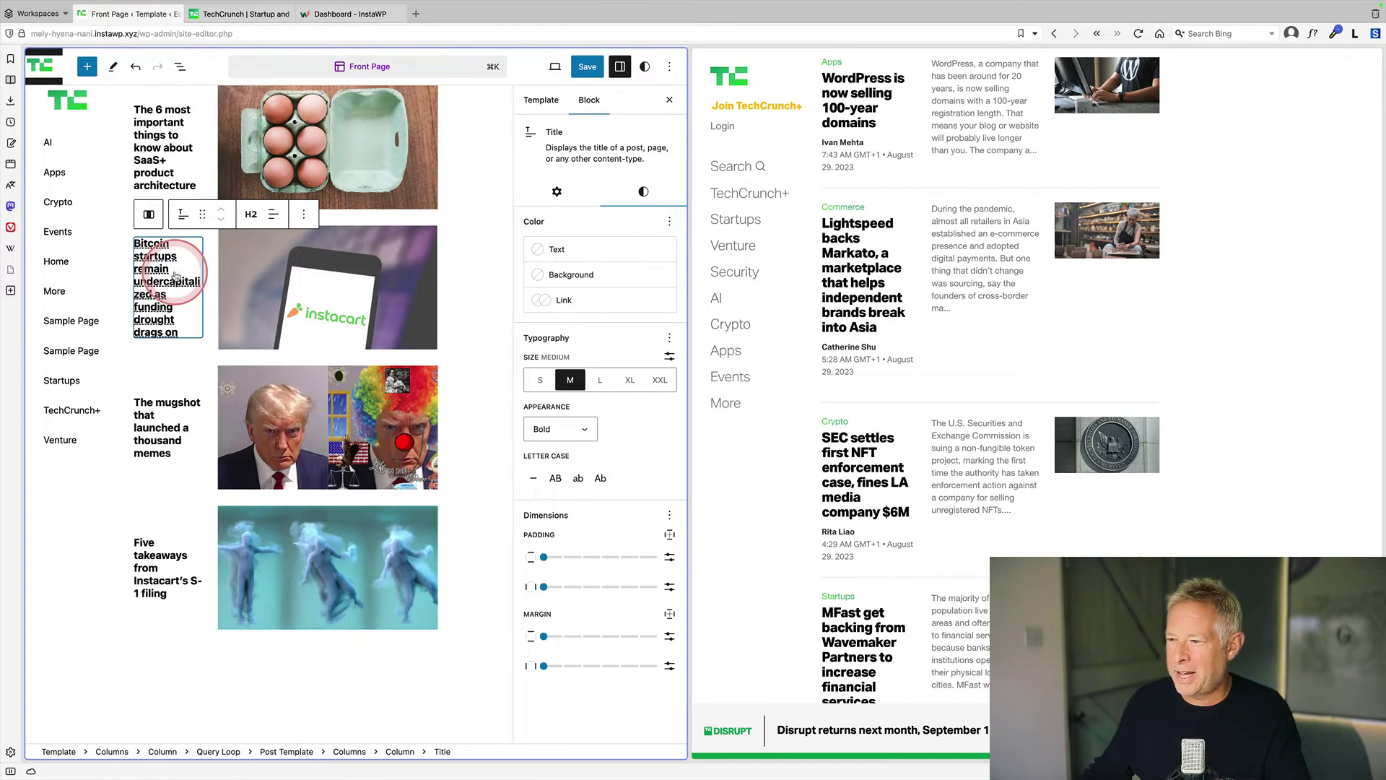
# Insert a Post Author block below the post title, with its avatar hidden
pyautogui.click(304, 215)
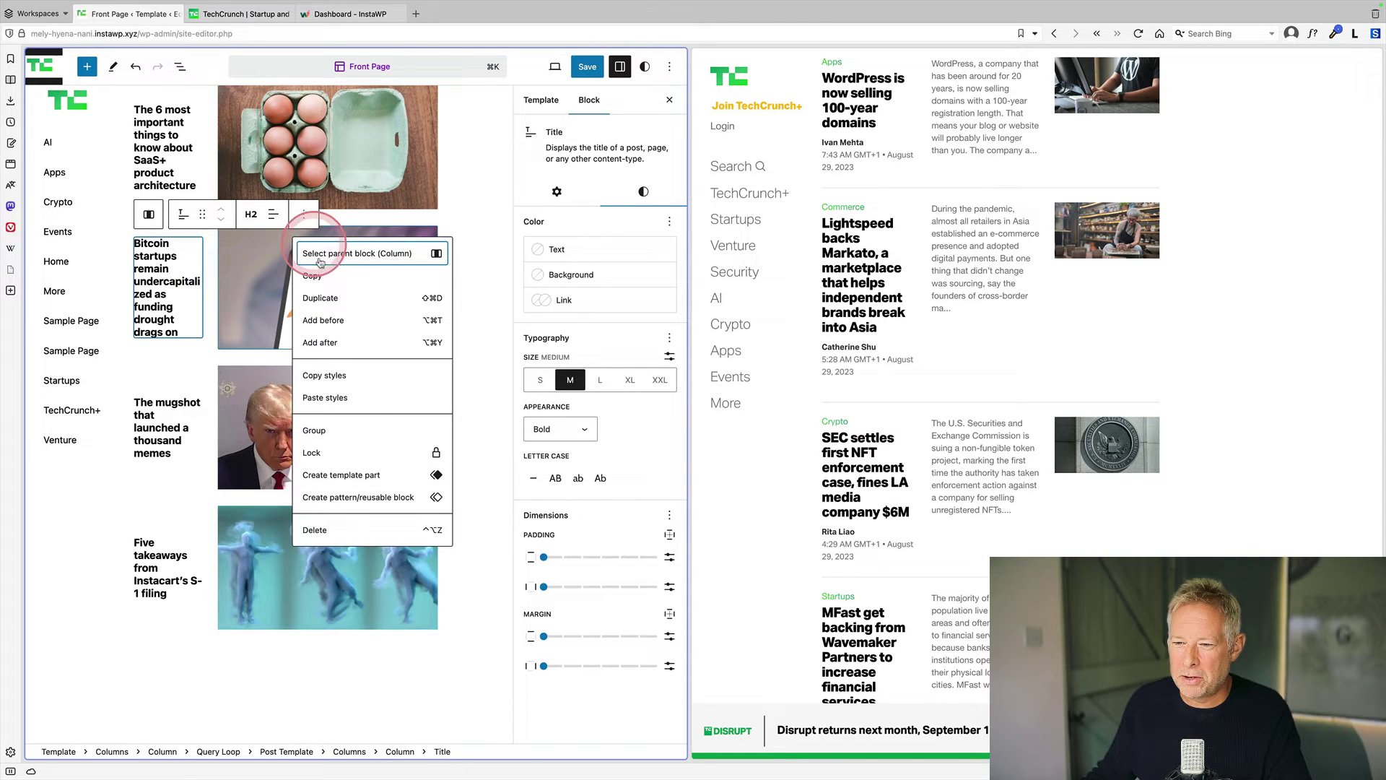
pyautogui.click(325, 342)
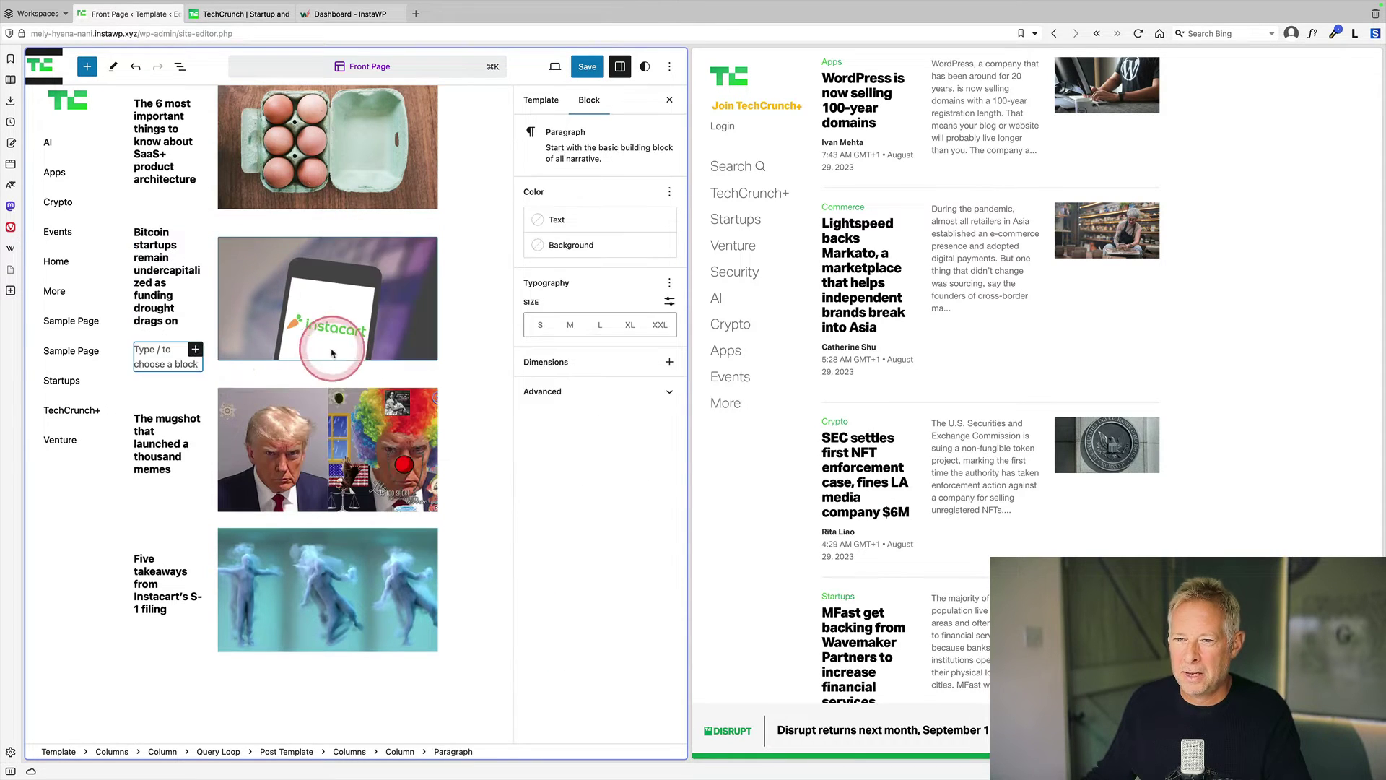
pyautogui.write('/post')
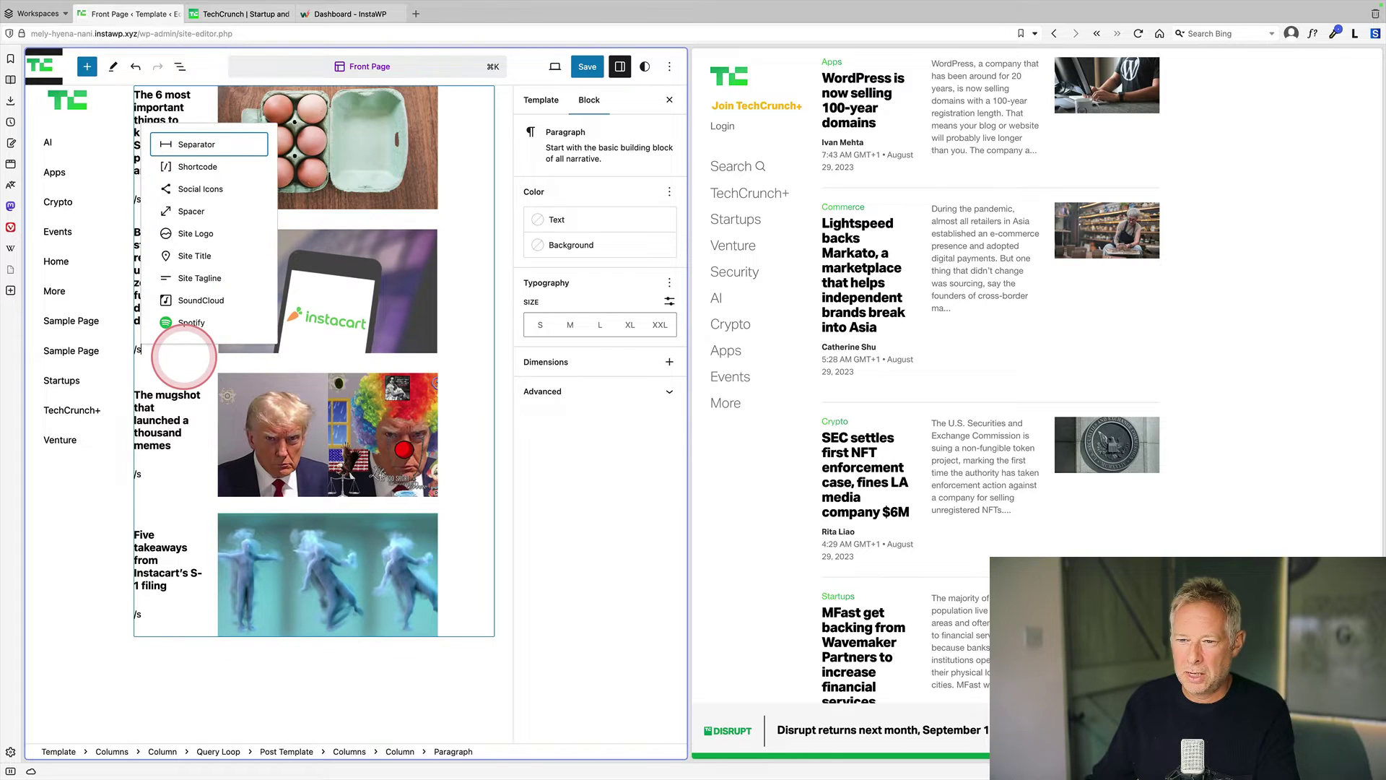
pyautogui.write(' author')
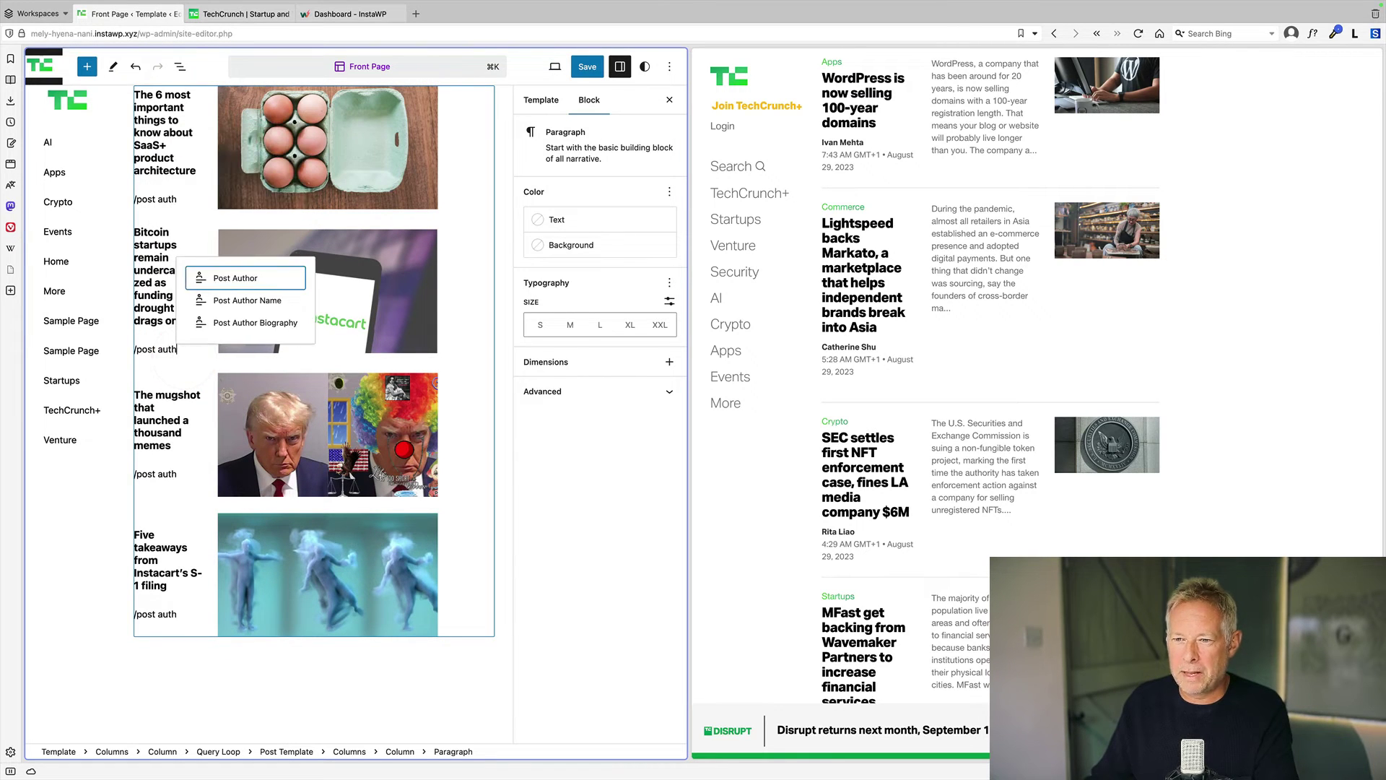
pyautogui.press('Return')
pyautogui.click(179, 387)
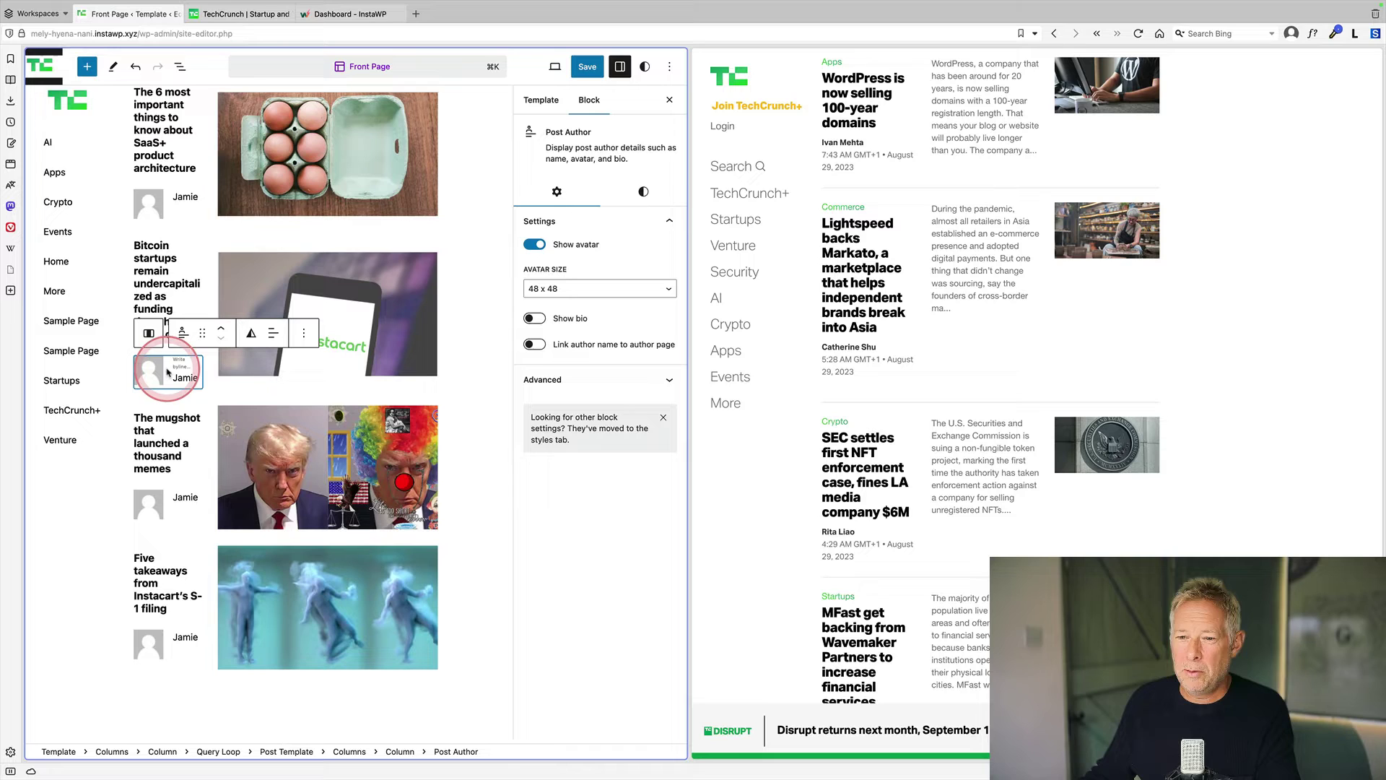
pyautogui.click(534, 244)
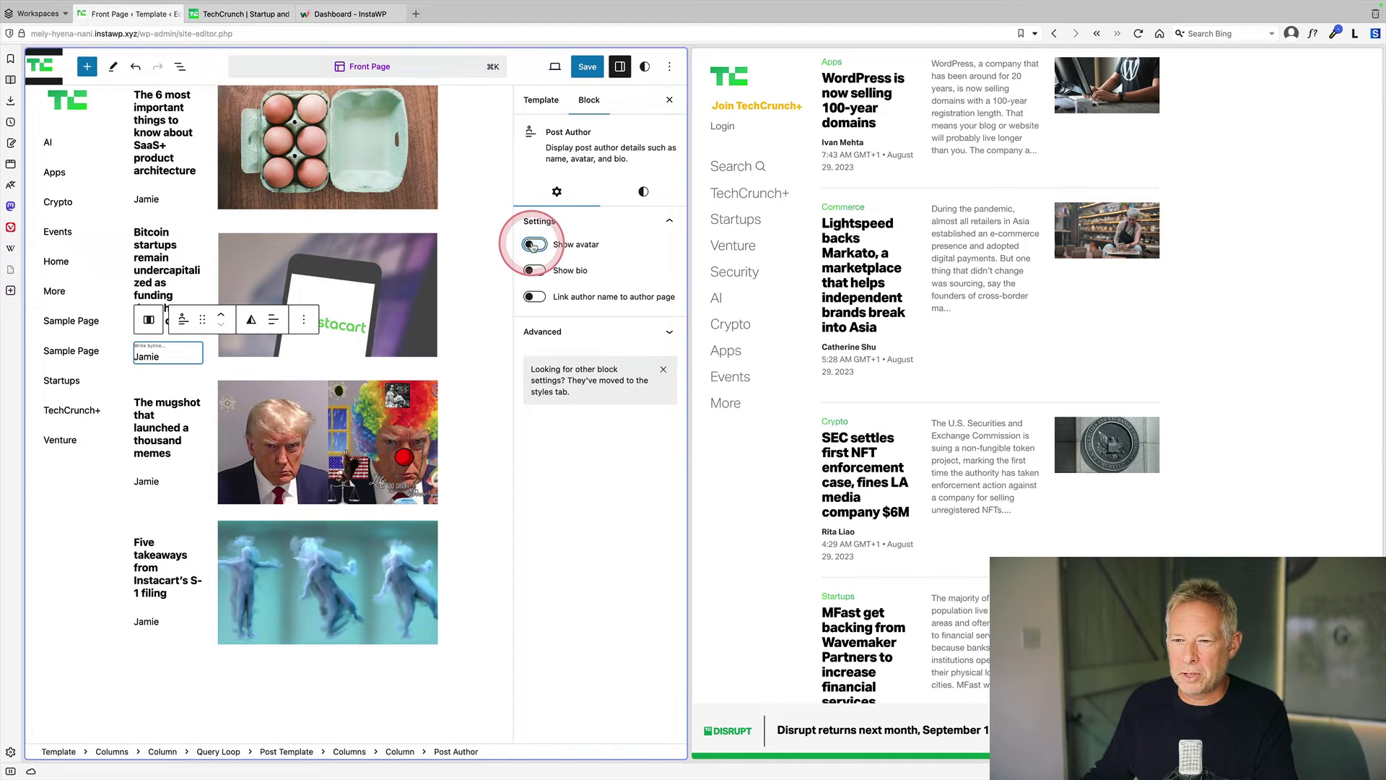
pyautogui.click(153, 353)
# Set the author name's typography size to S
pyautogui.click(644, 191)
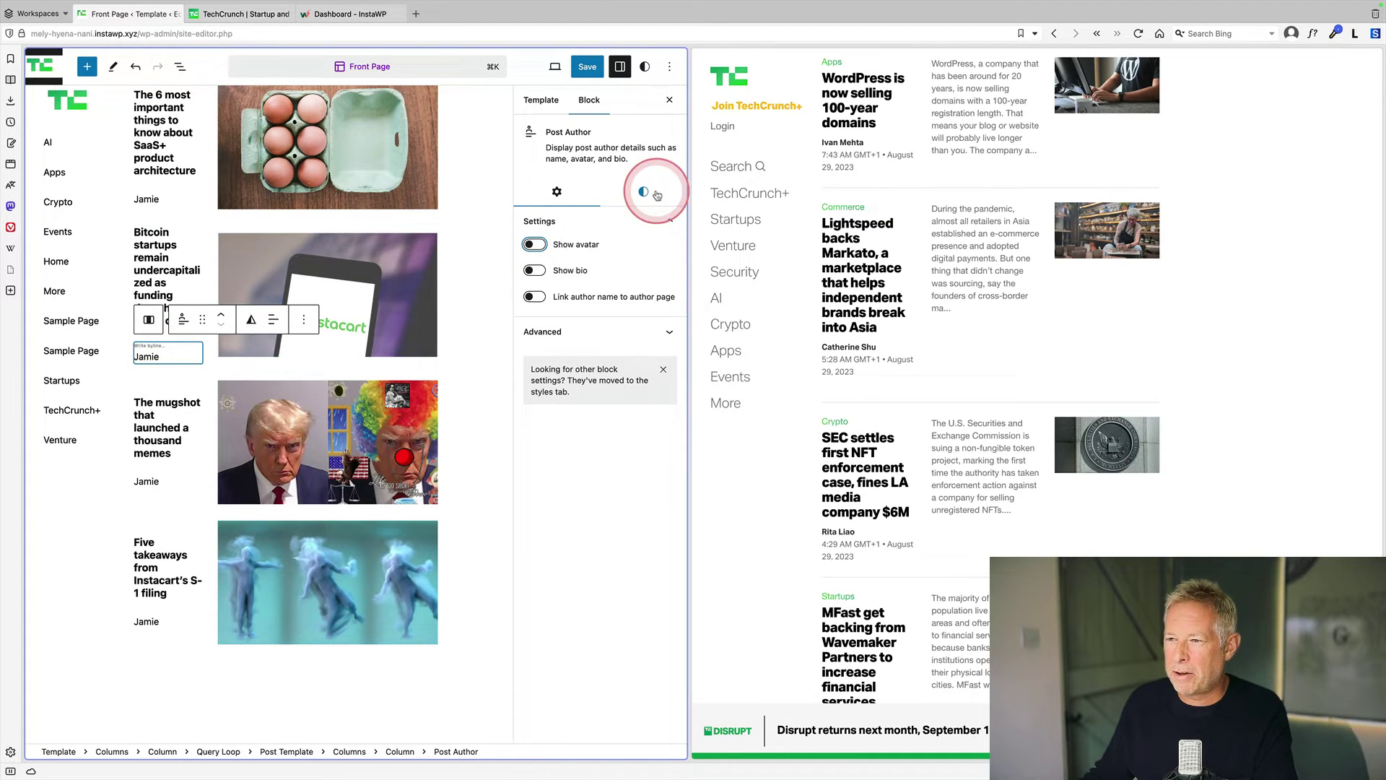
pyautogui.click(571, 419)
pyautogui.click(548, 423)
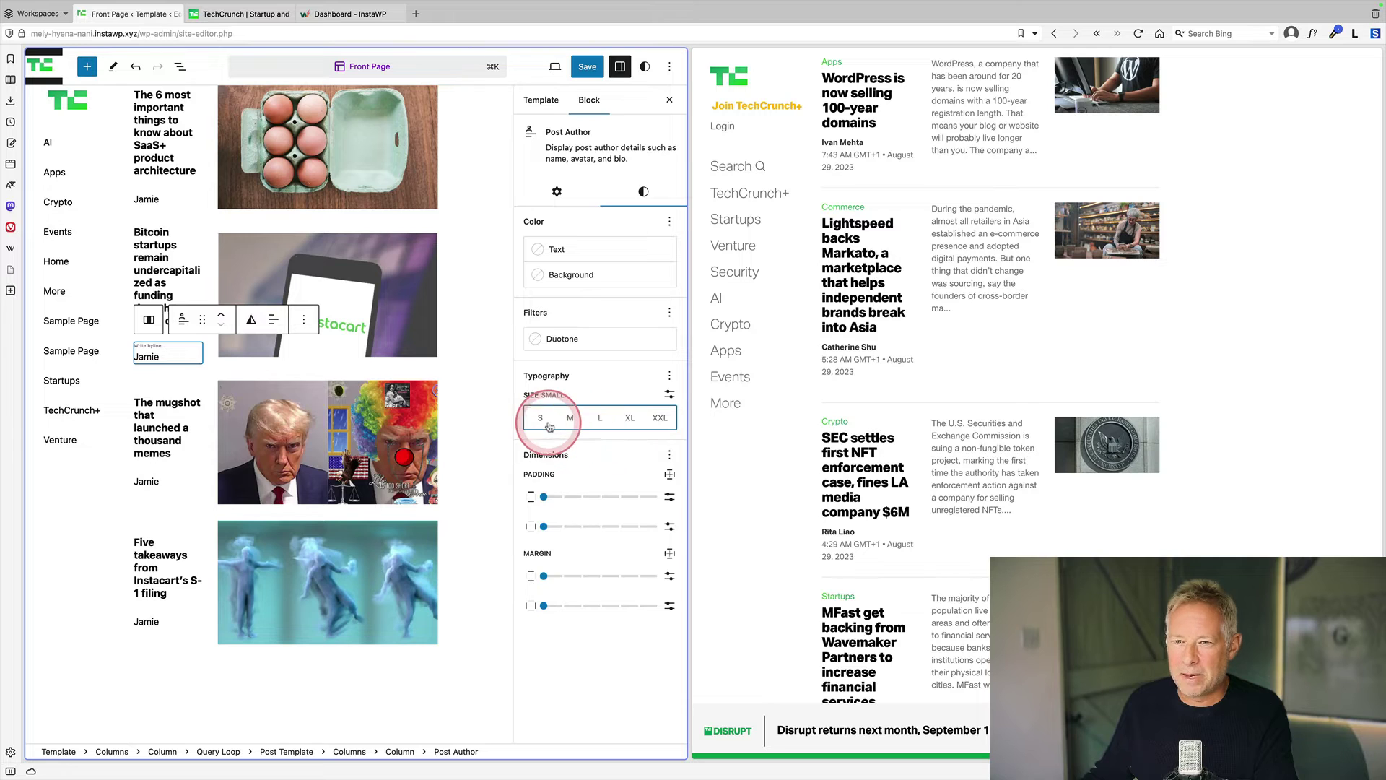
pyautogui.click(572, 425)
pyautogui.click(630, 419)
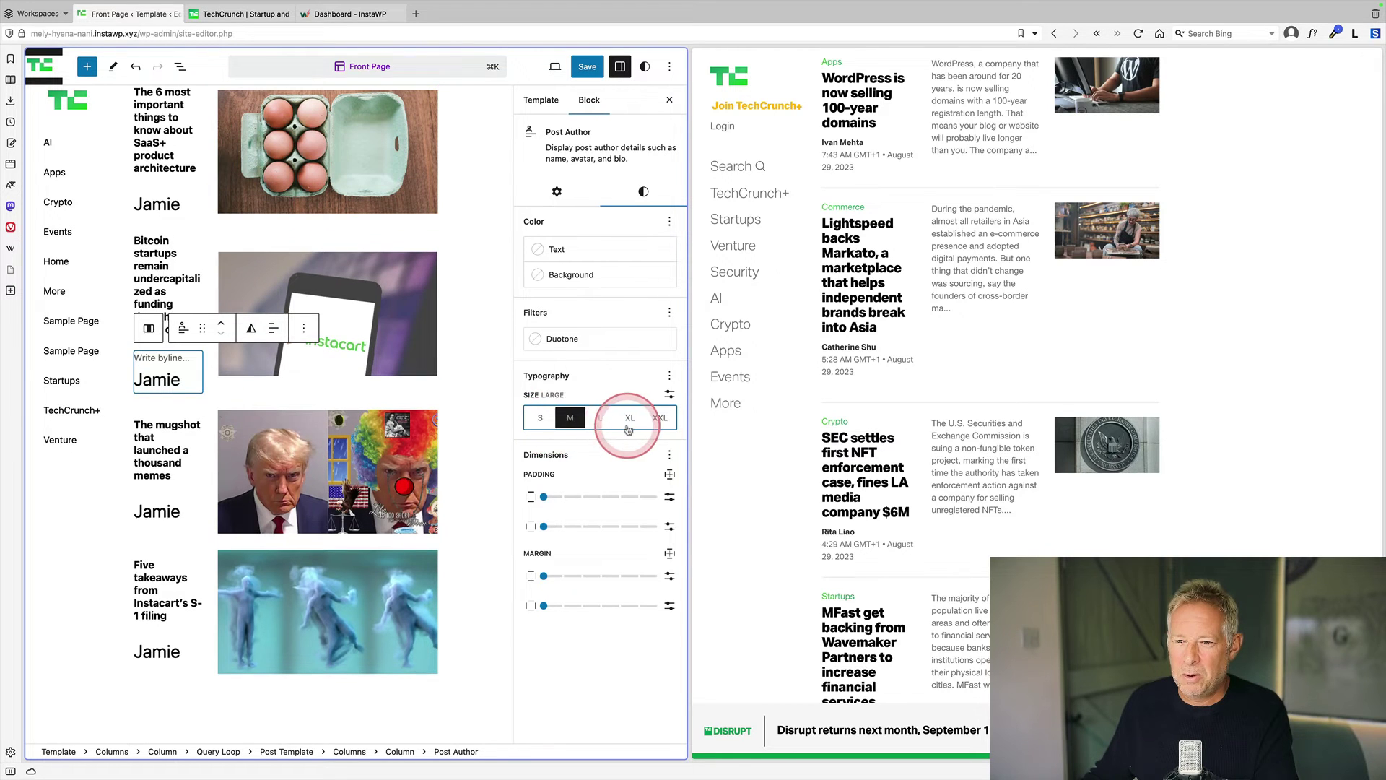
pyautogui.click(540, 419)
pyautogui.click(660, 417)
pyautogui.click(657, 397)
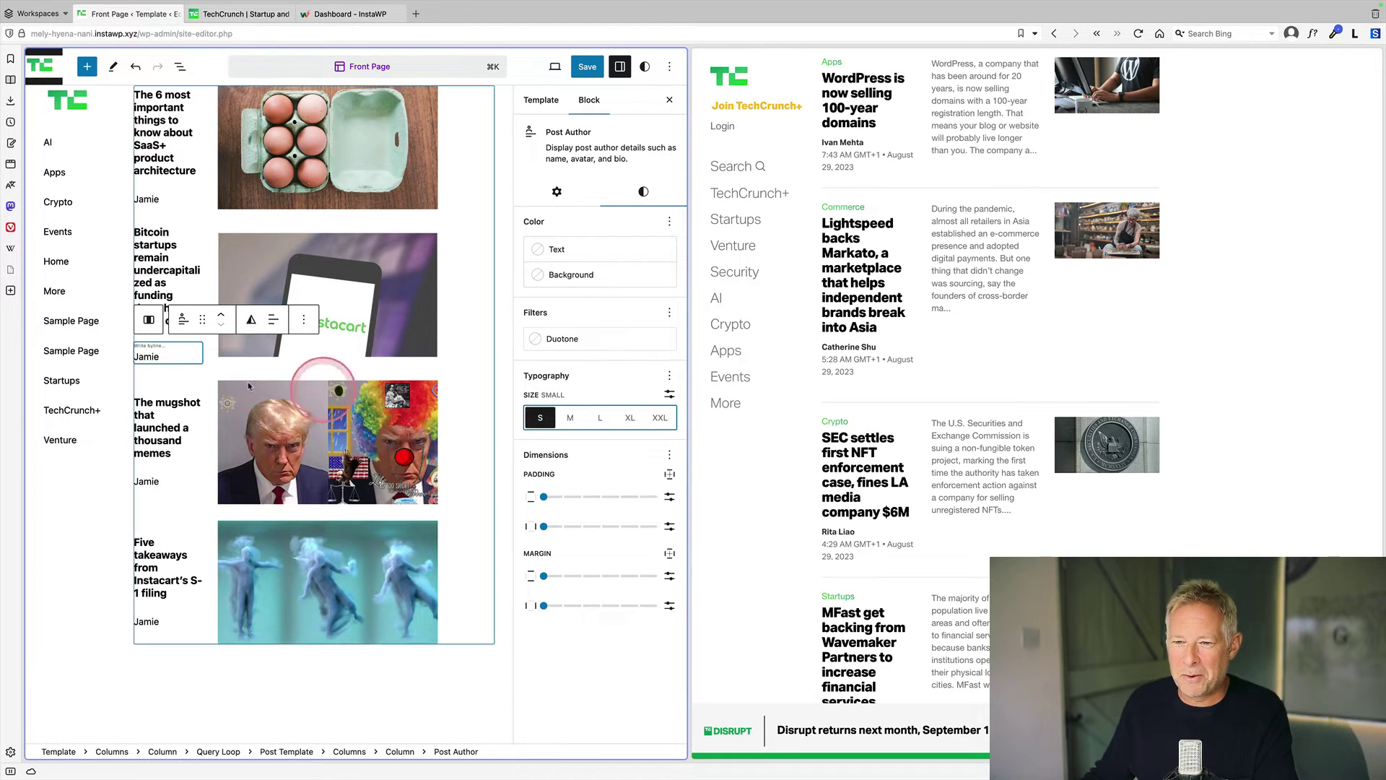
pyautogui.click(180, 357)
# Insert a Post Date block below the author name
pyautogui.press('Return')
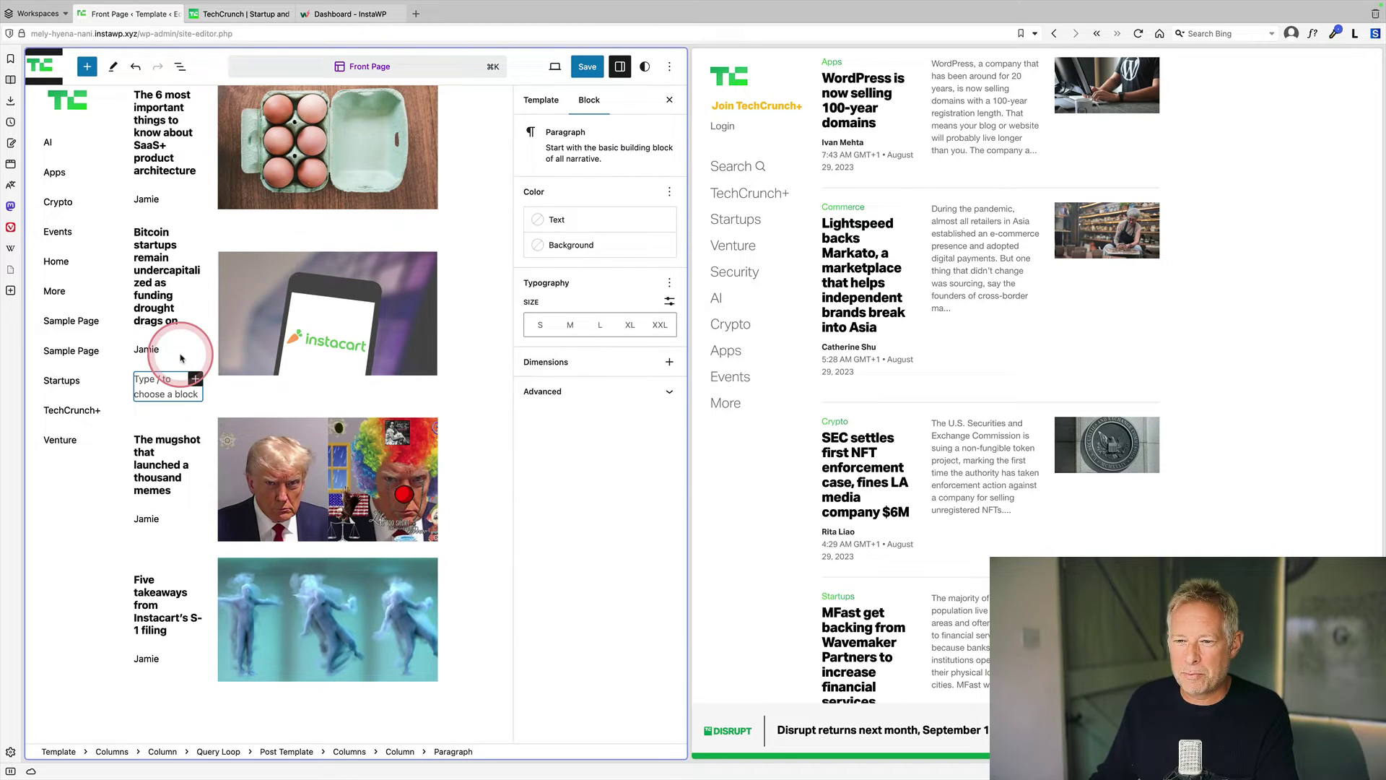
pyautogui.write('/;post')
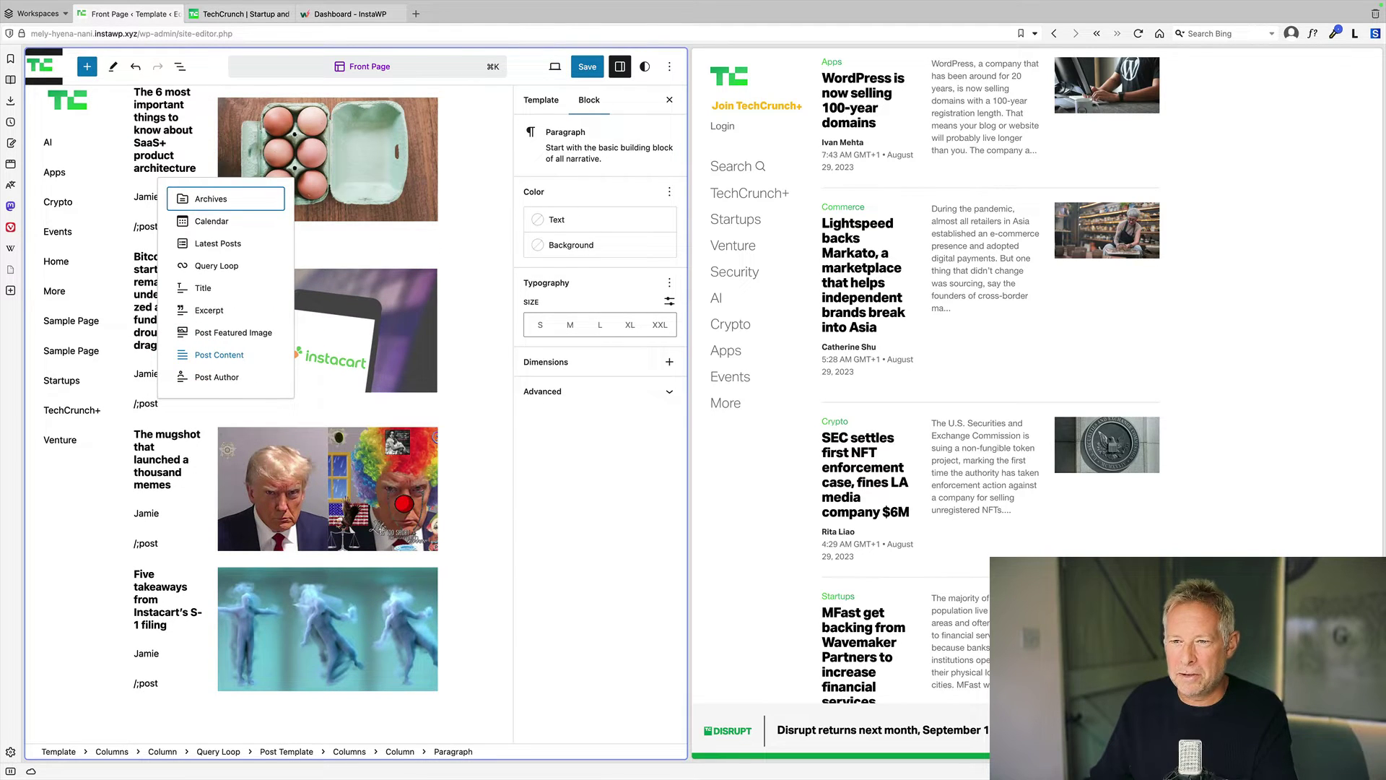
pyautogui.write(' date')
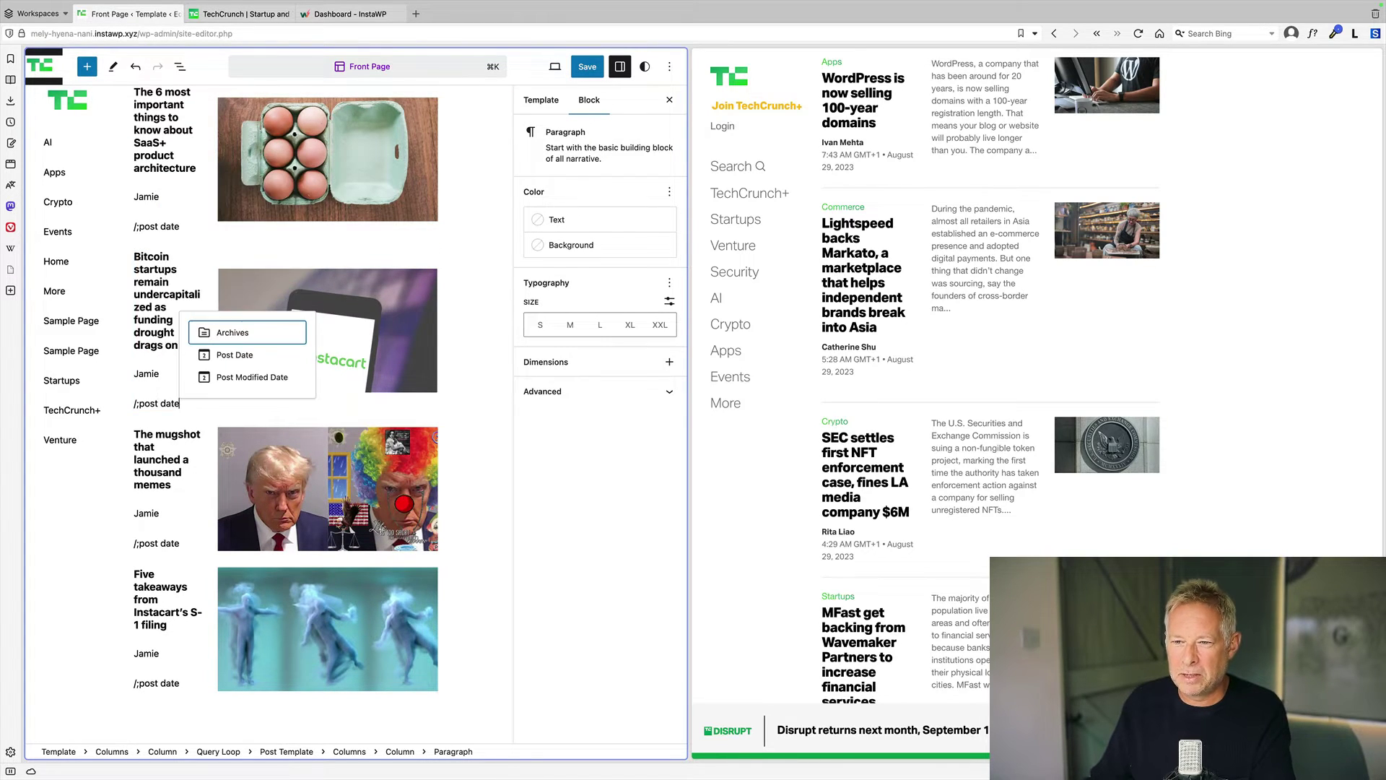
pyautogui.click(226, 359)
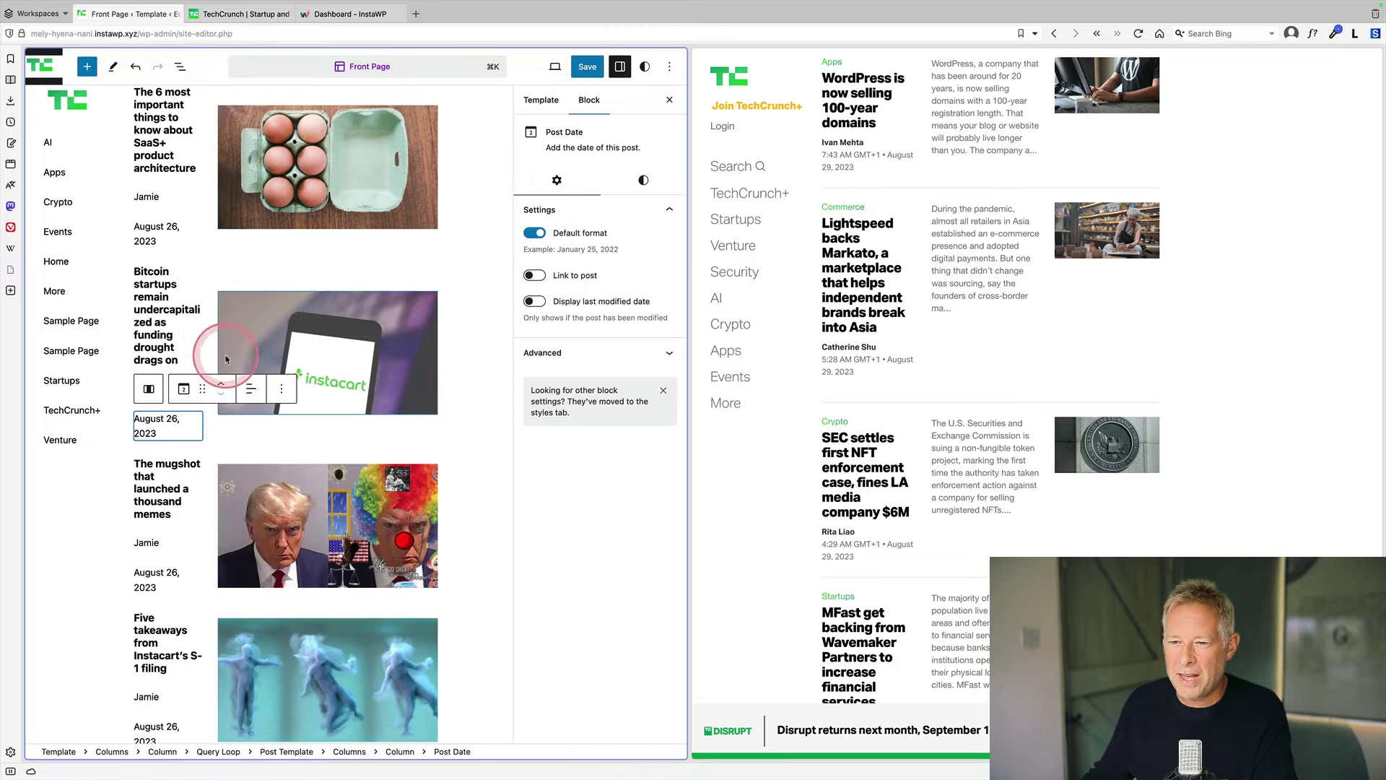
# Wrap the author and date blocks together in a Group
pyautogui.click(174, 358)
pyautogui.click(180, 391)
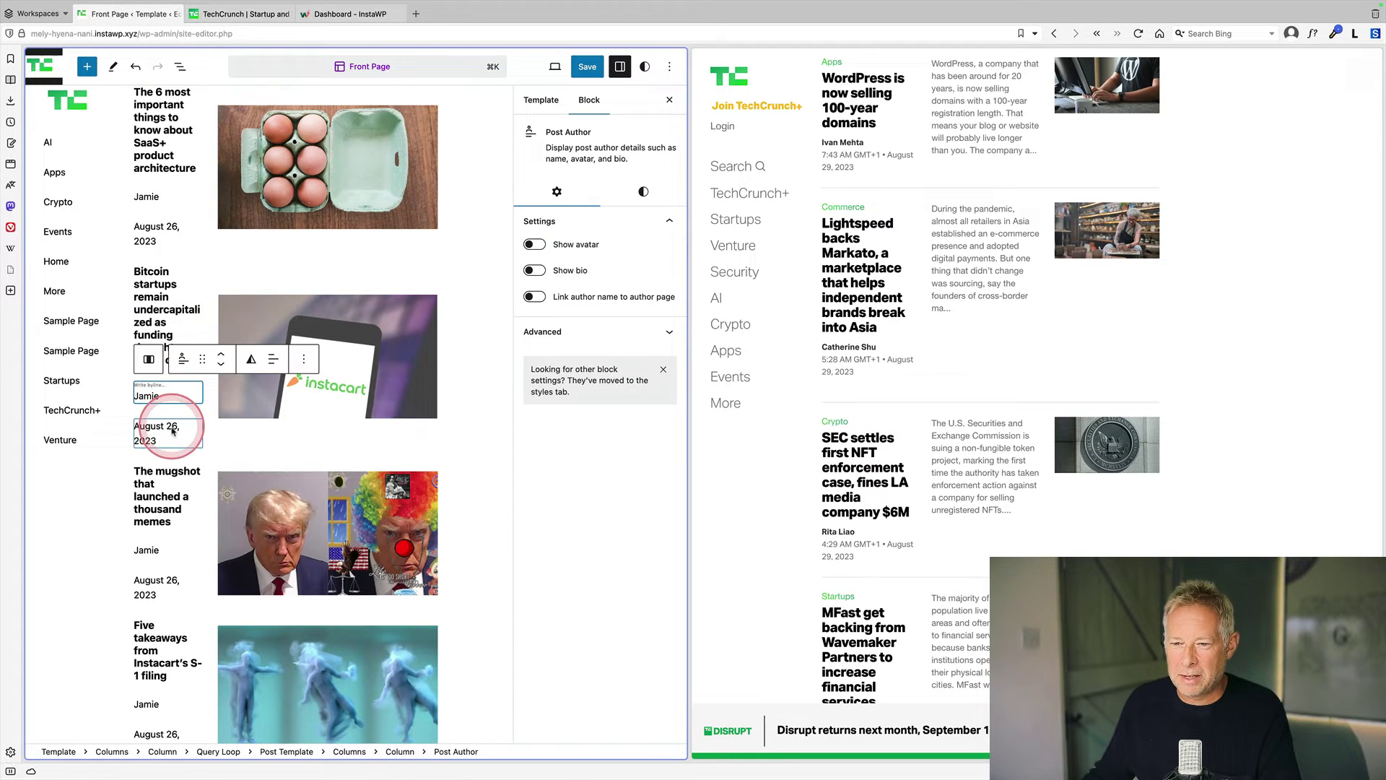
pyautogui.keyDown('shift'); pyautogui.click(172, 432); pyautogui.keyUp('shift')
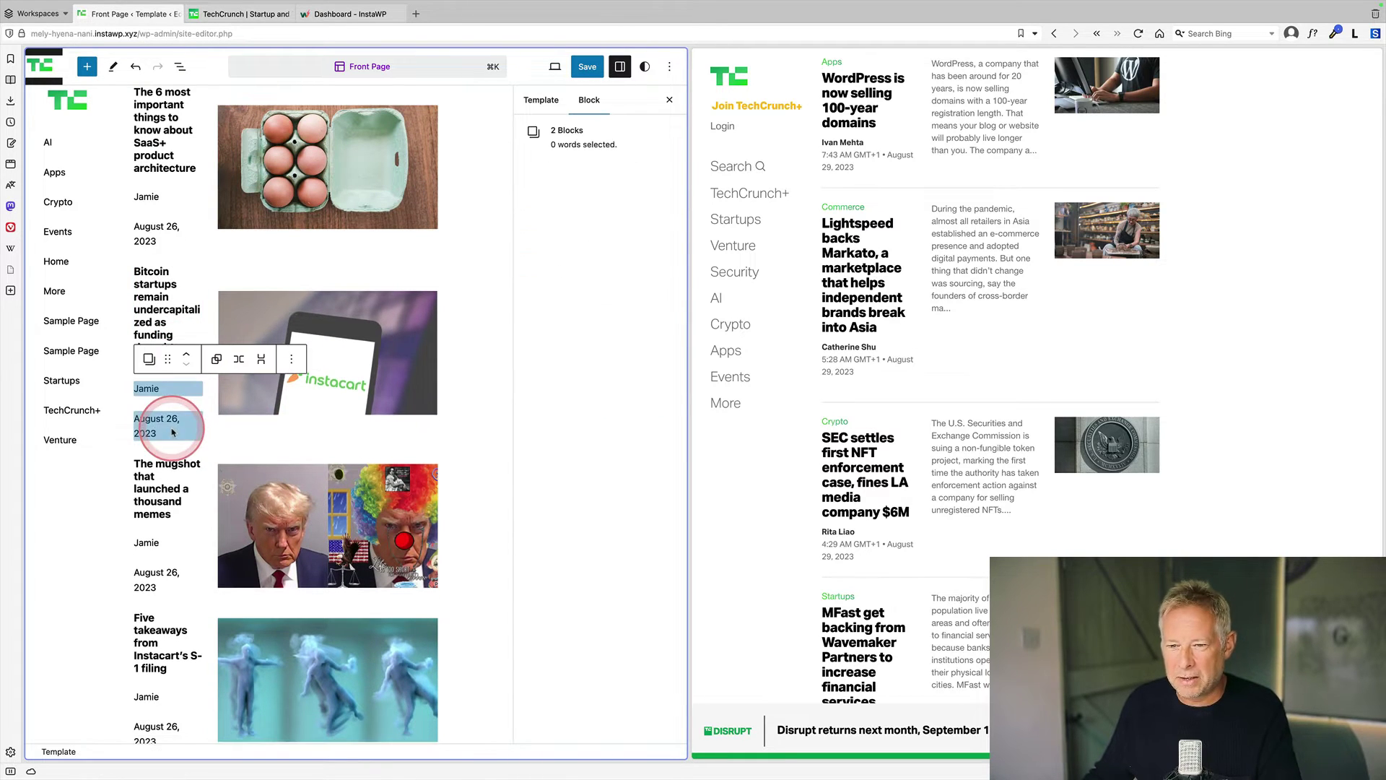
pyautogui.click(290, 359)
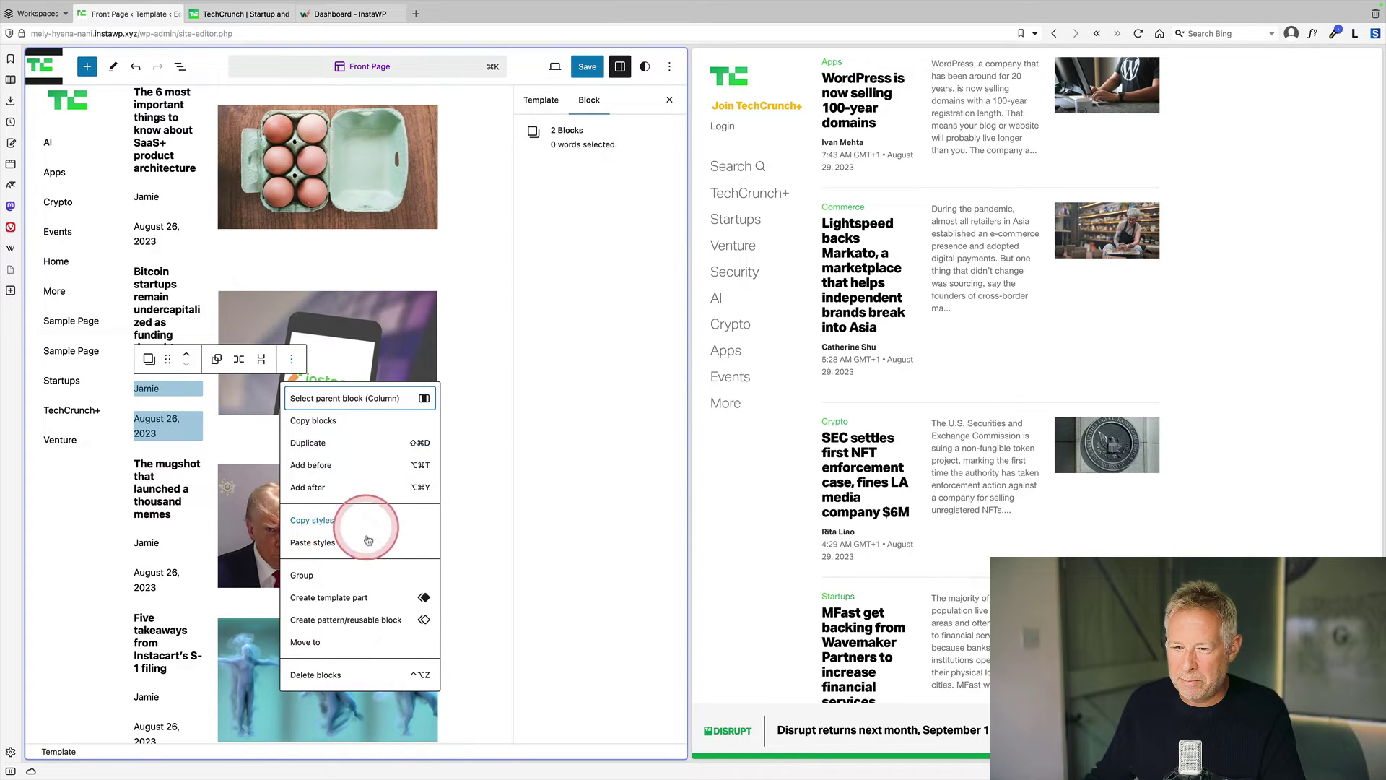
pyautogui.click(361, 572)
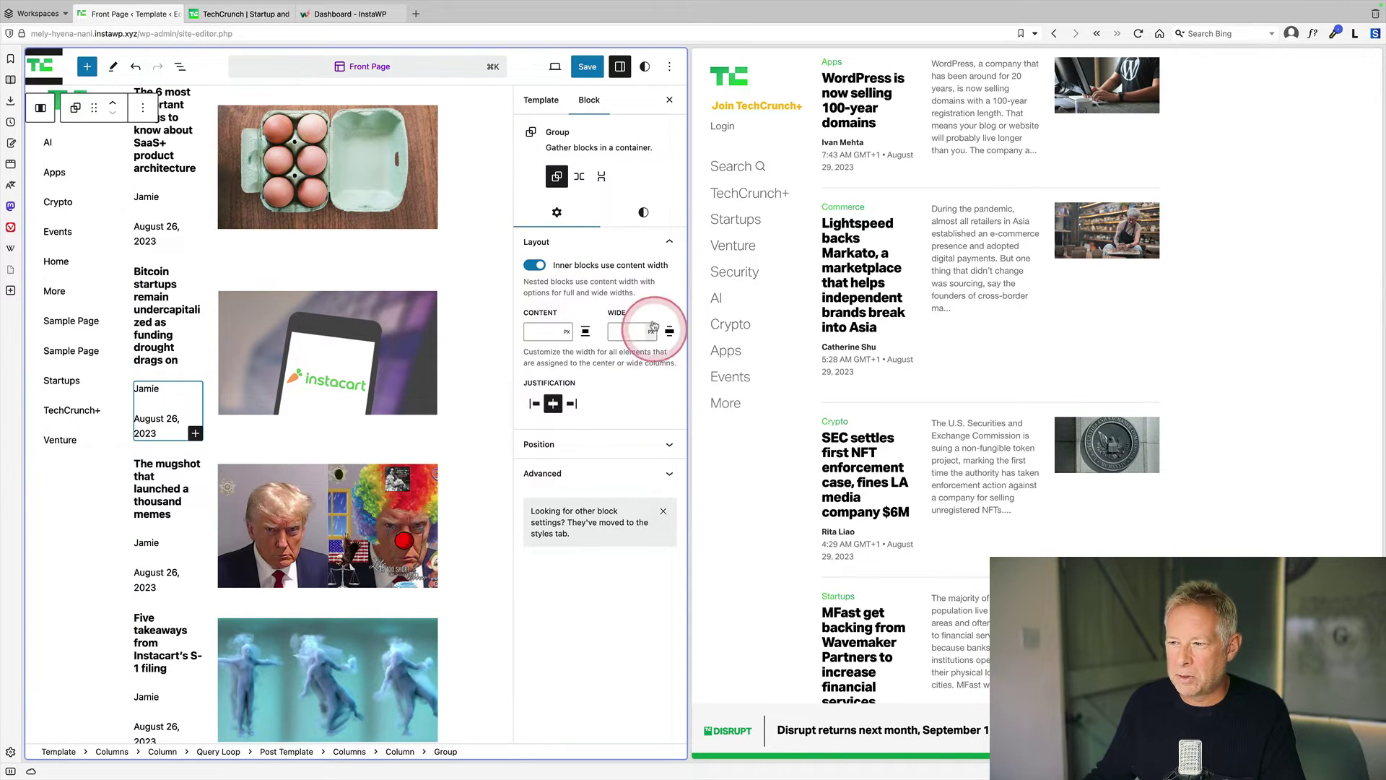
# Set the Group's block spacing to 0 so author and date sit tight
pyautogui.click(643, 214)
pyautogui.moveTo(604, 578); pyautogui.dragTo(532, 591)
pyautogui.click(137, 377)
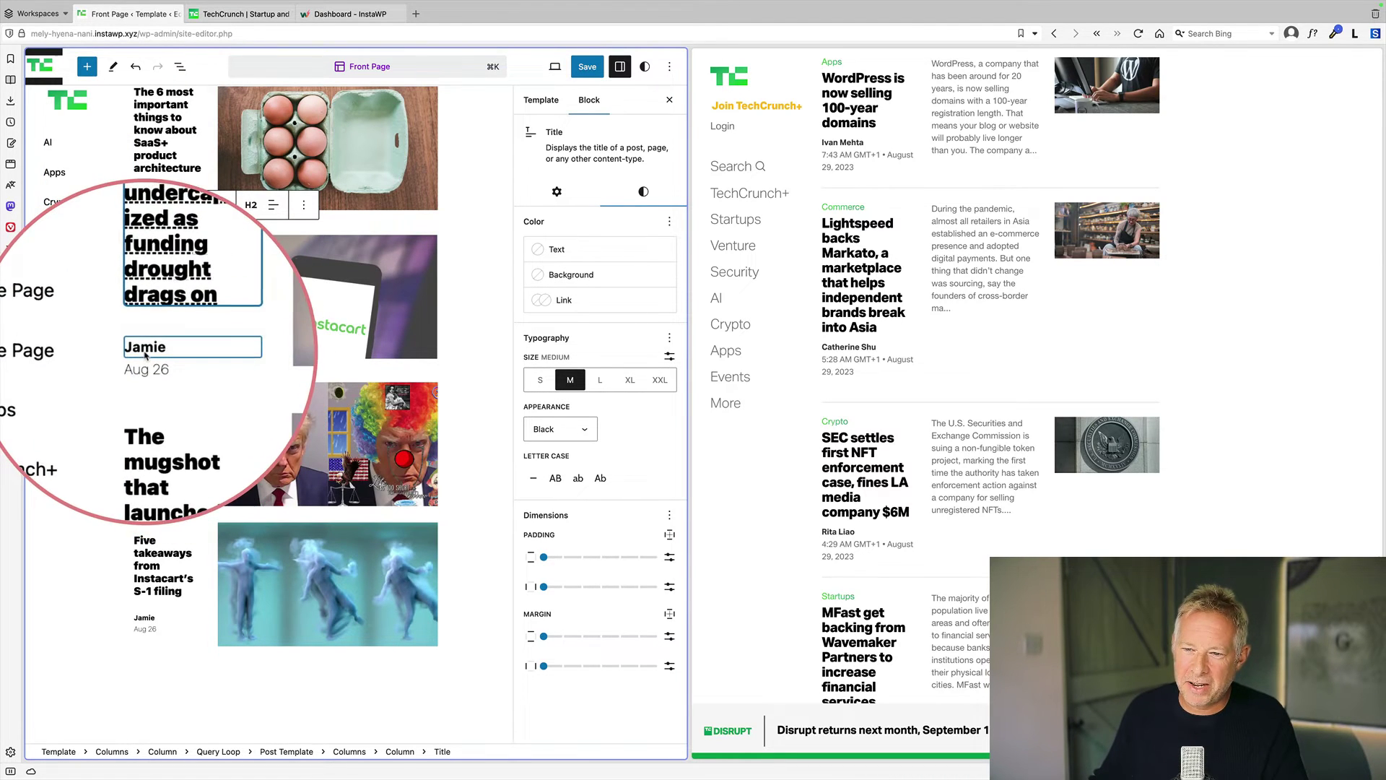
# Keep the post title's font weight at Black
pyautogui.click(155, 286)
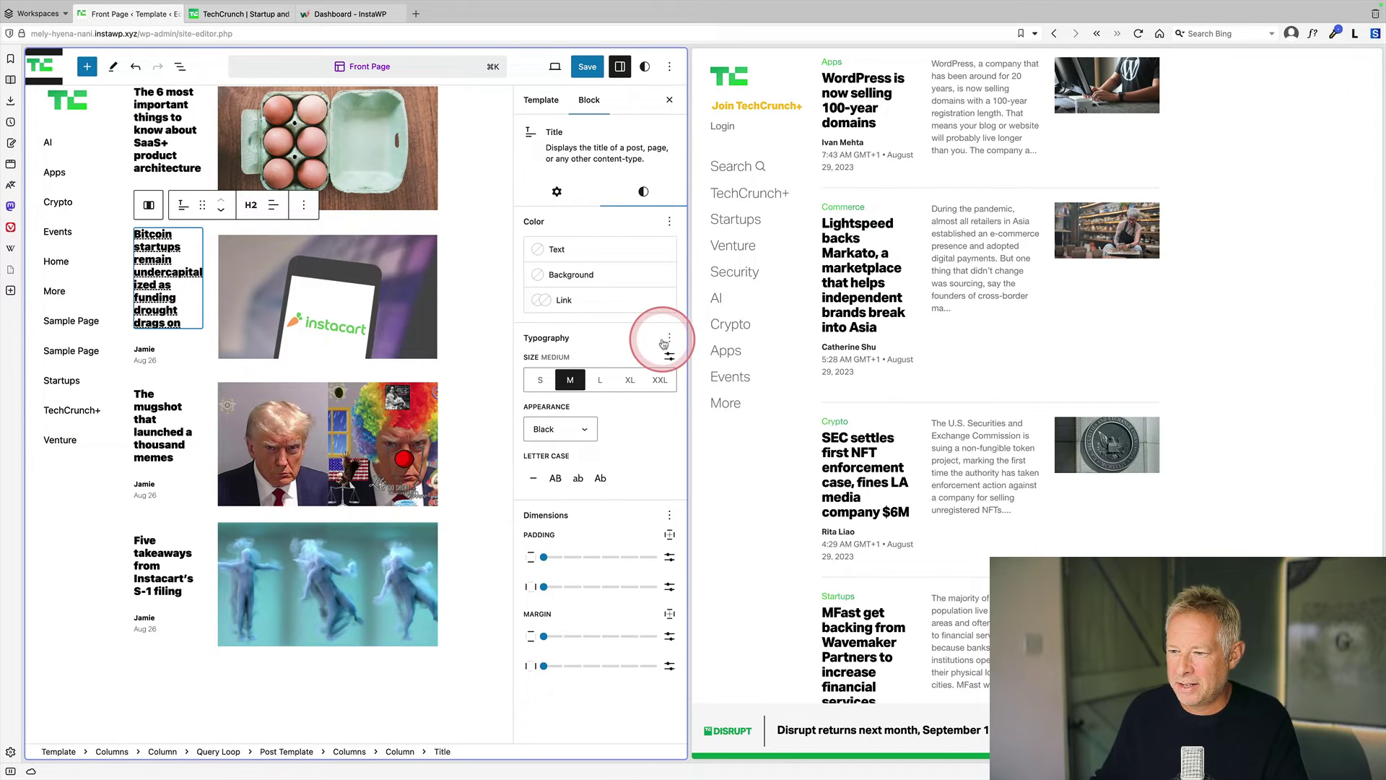
pyautogui.click(567, 429)
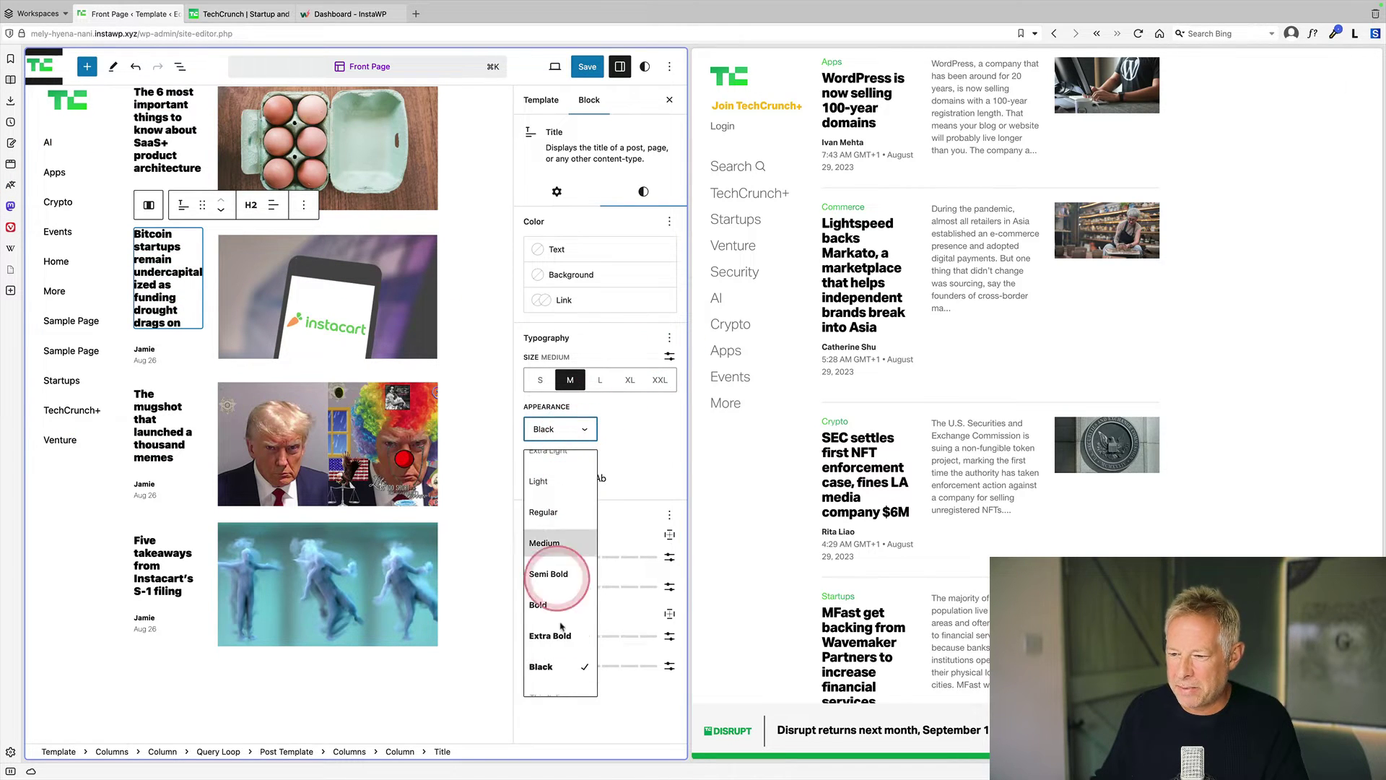
pyautogui.click(549, 667)
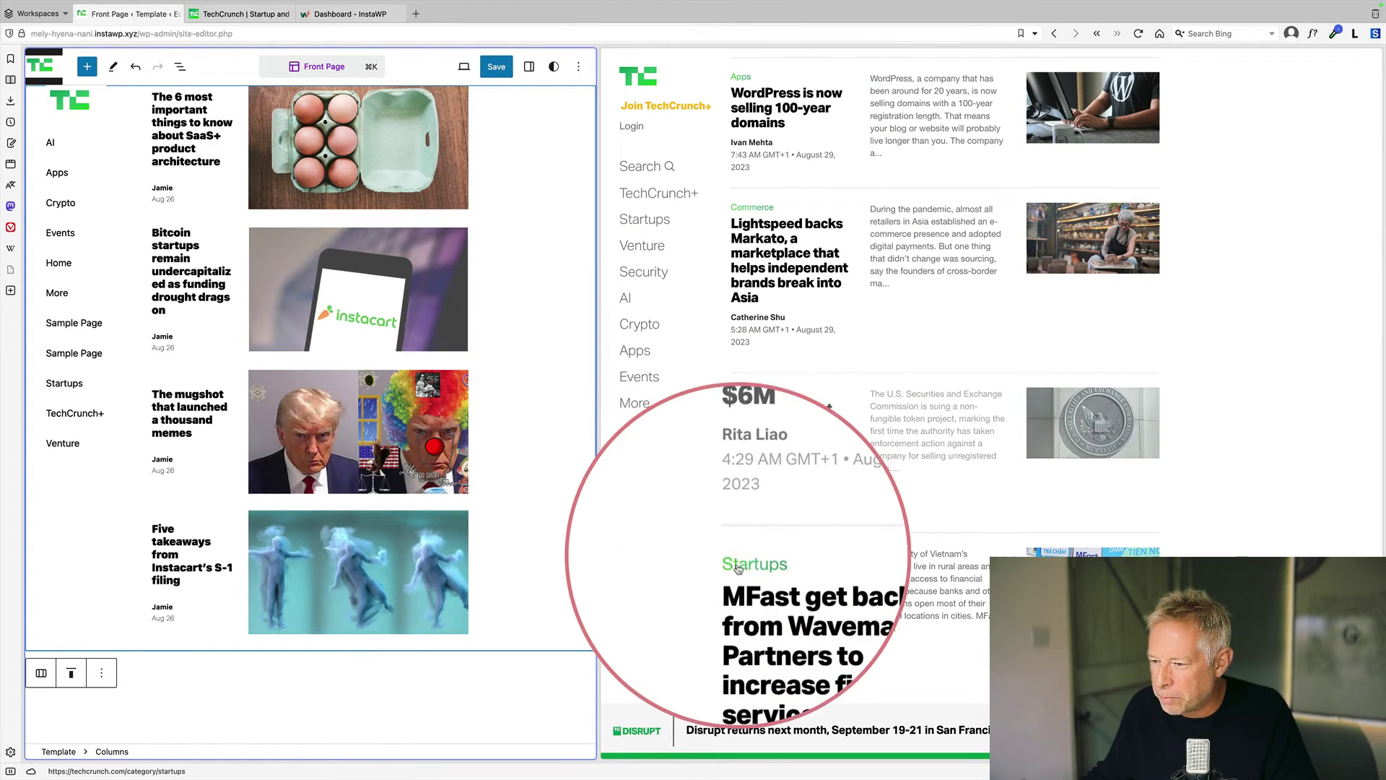
# Add a Categories block above each post title via Add before and /cat
pyautogui.click(205, 422)
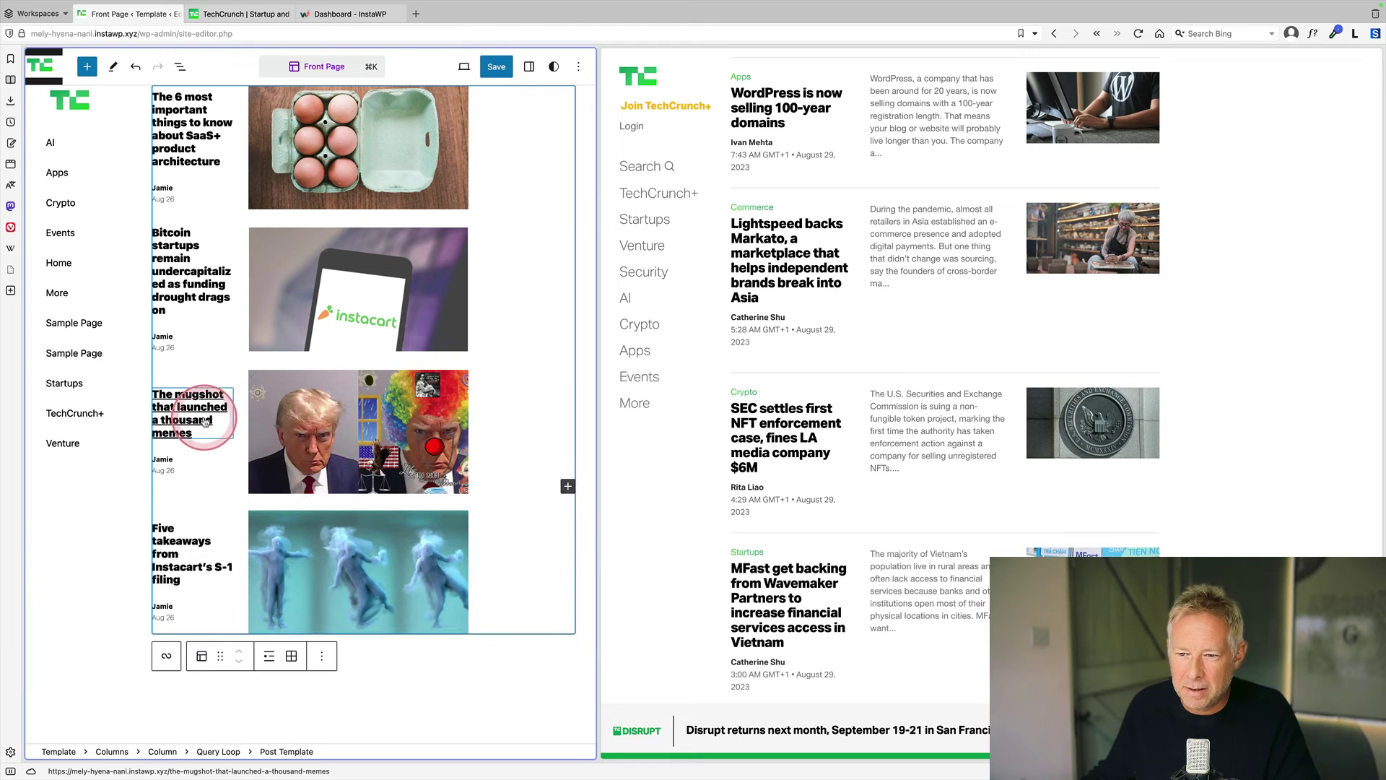
pyautogui.click(174, 417)
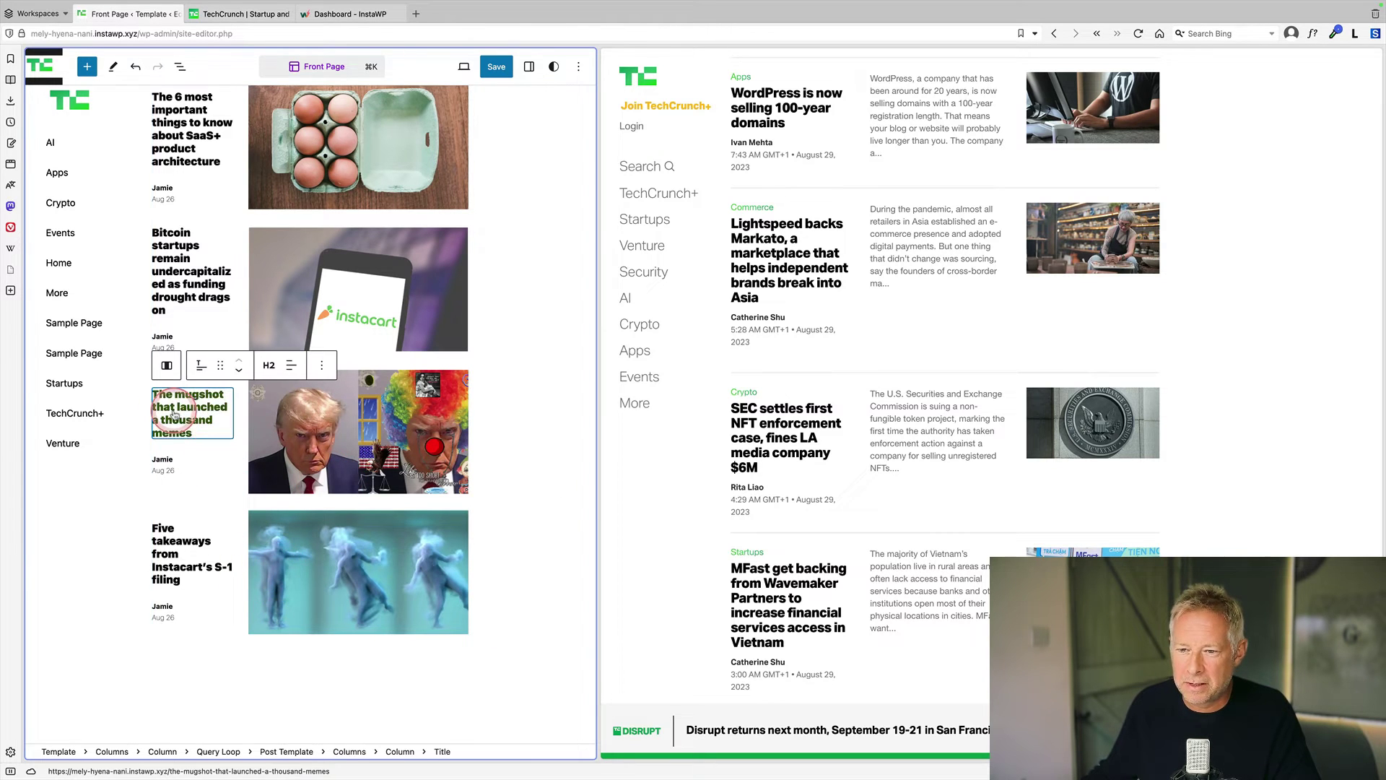
pyautogui.click(322, 366)
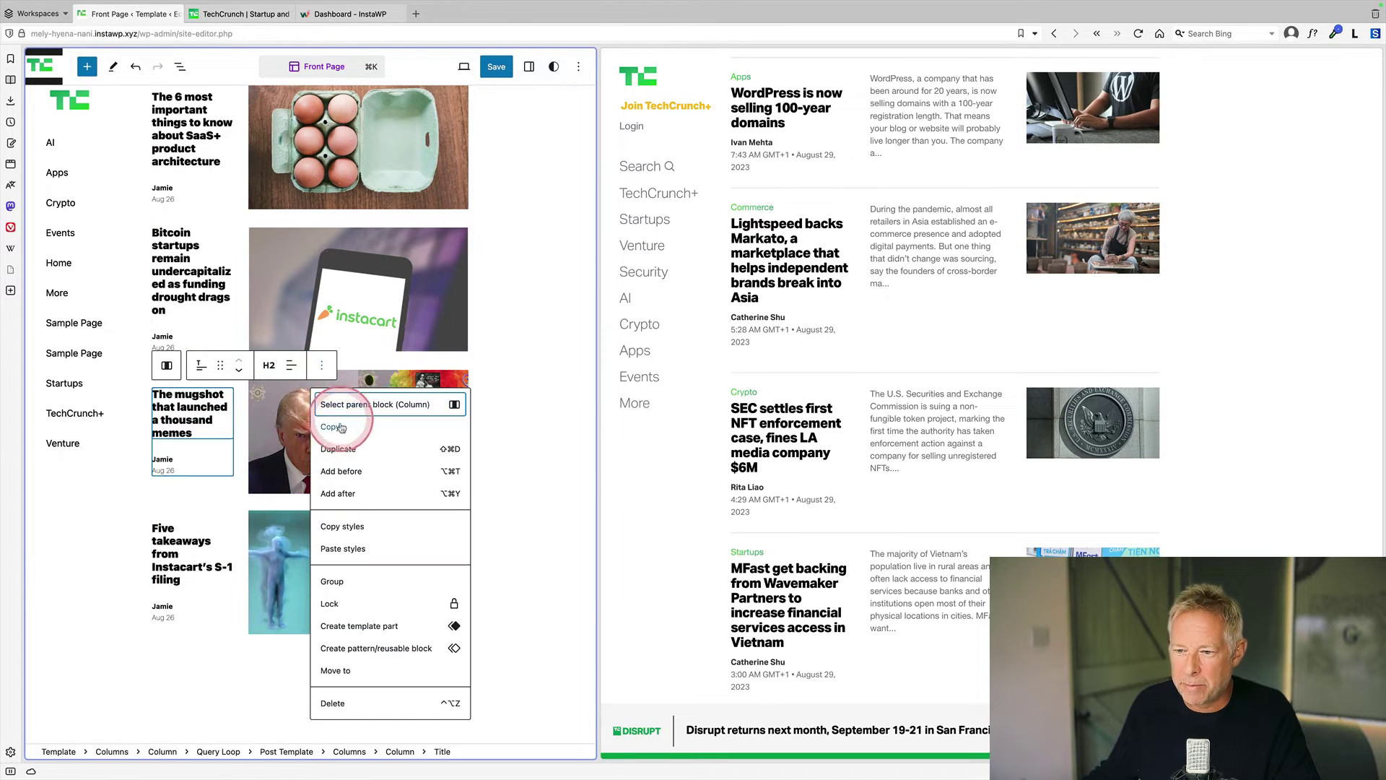
pyautogui.click(346, 468)
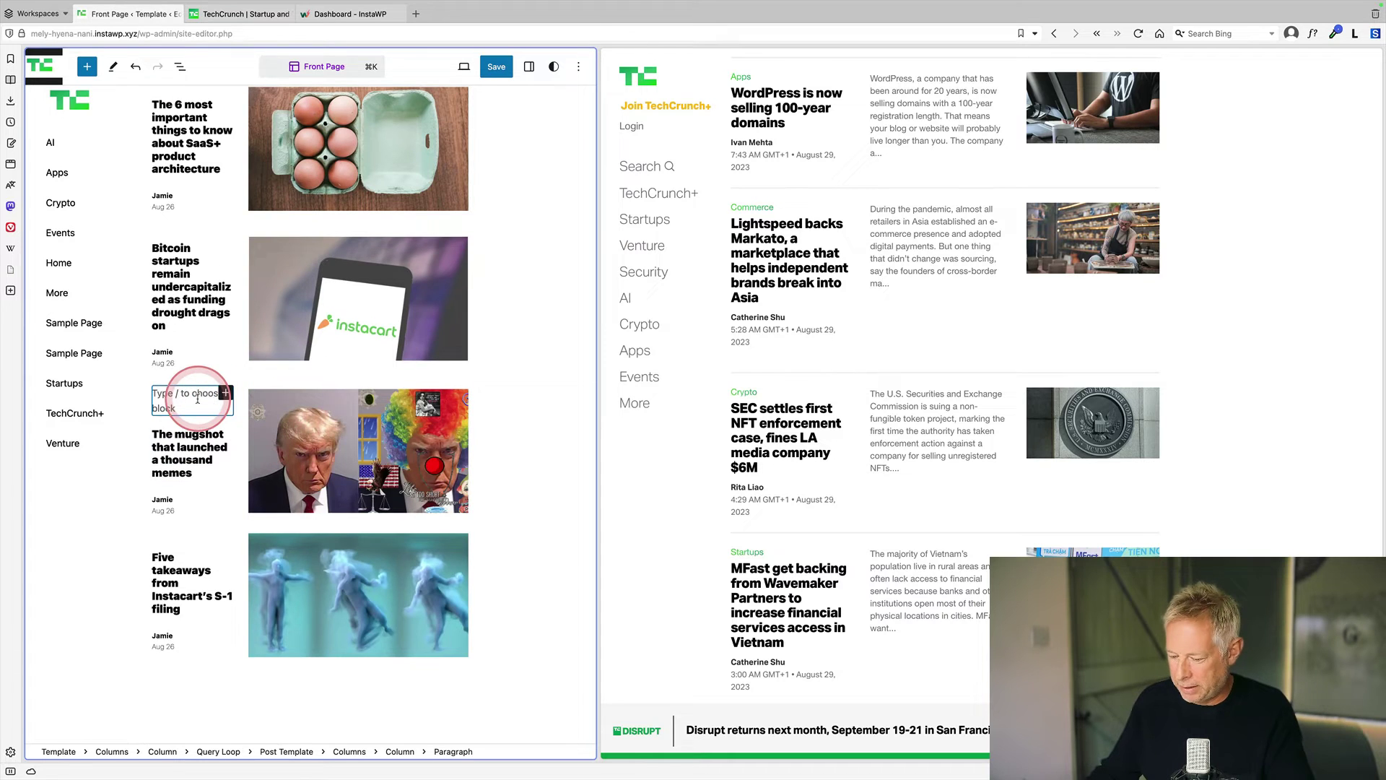
pyautogui.write('/c')
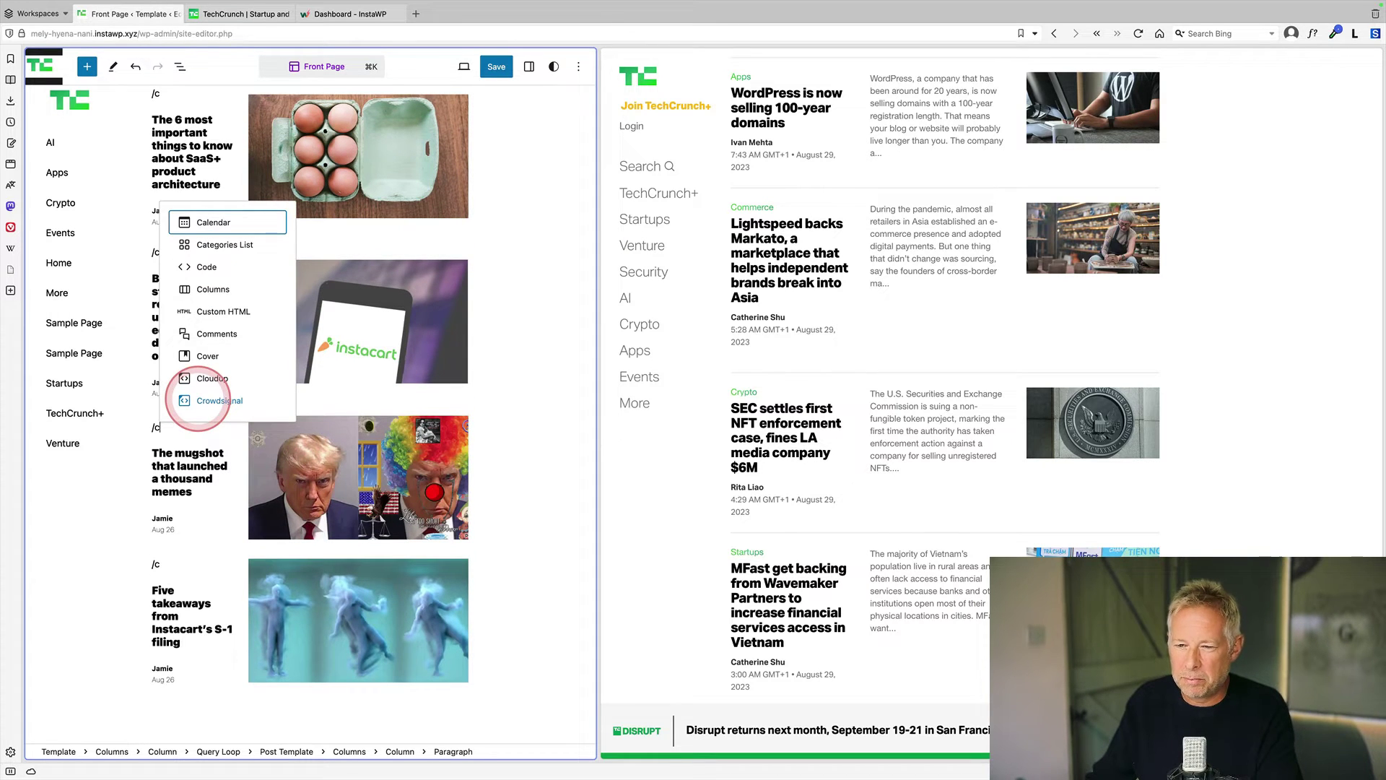
pyautogui.write('ato')
pyautogui.press('BackSpace')
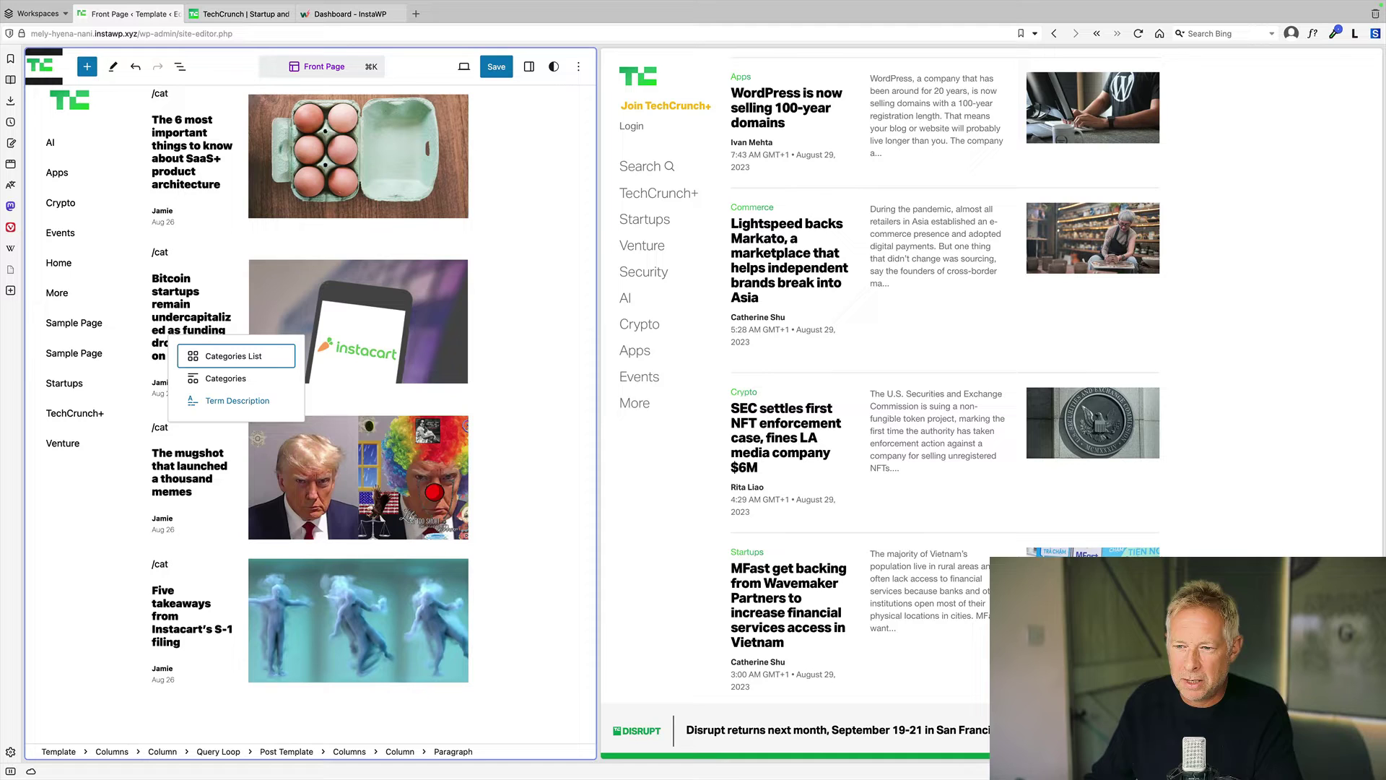
pyautogui.click(209, 378)
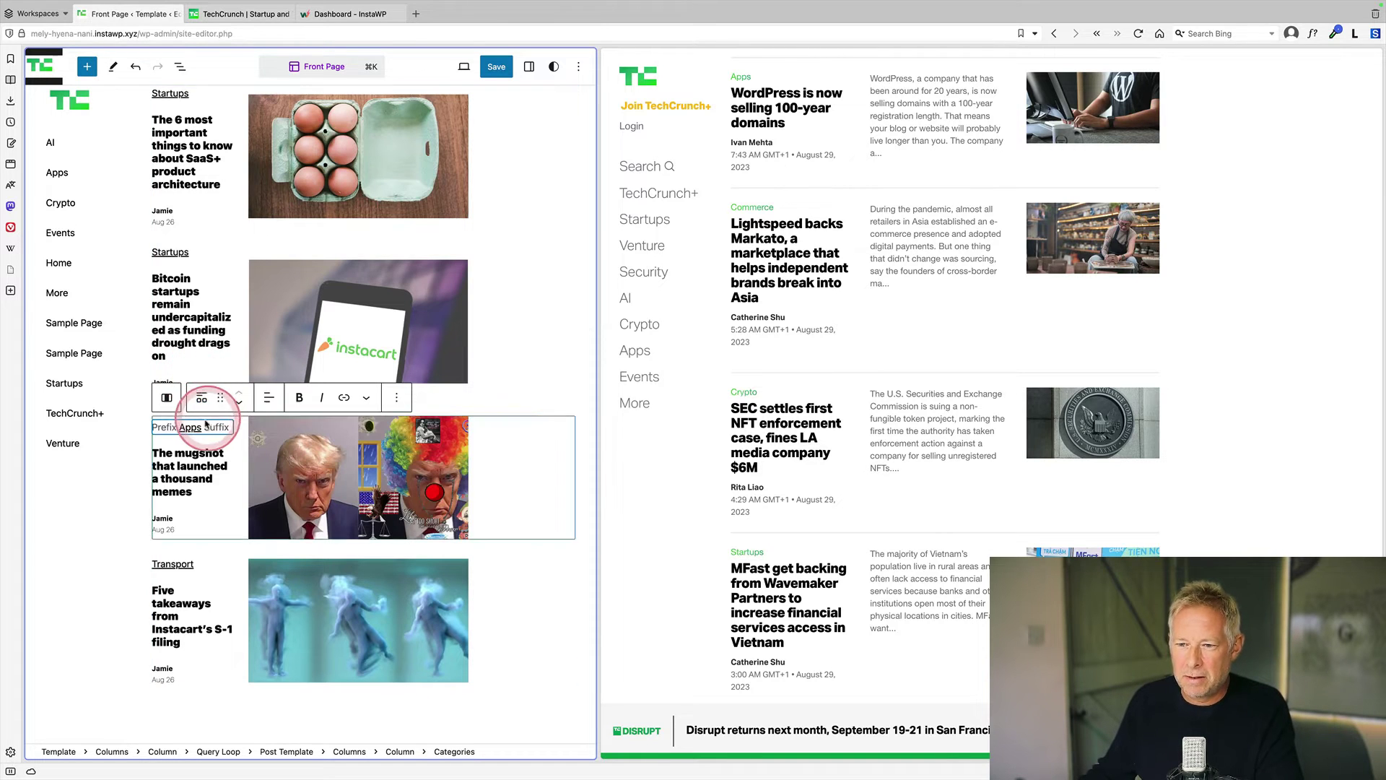
pyautogui.click(176, 261)
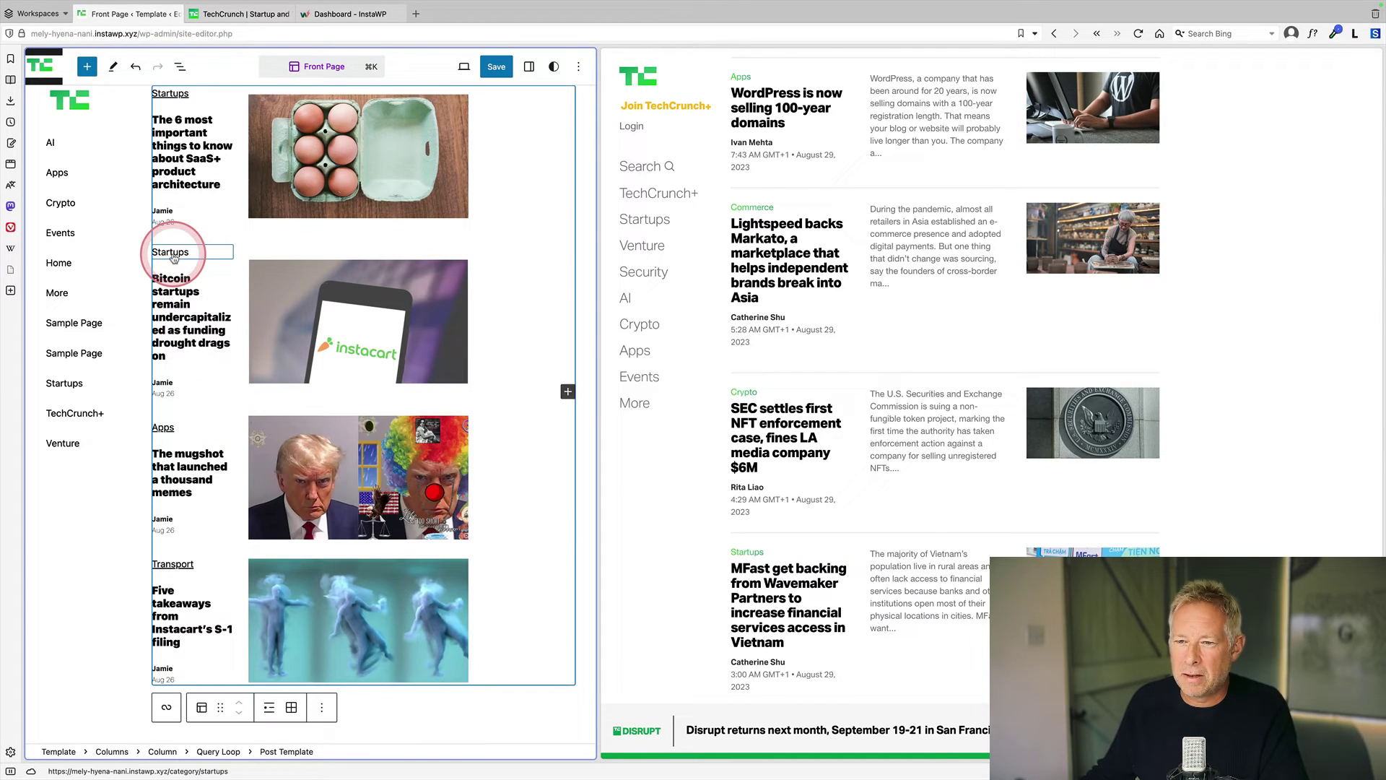
pyautogui.click(204, 257)
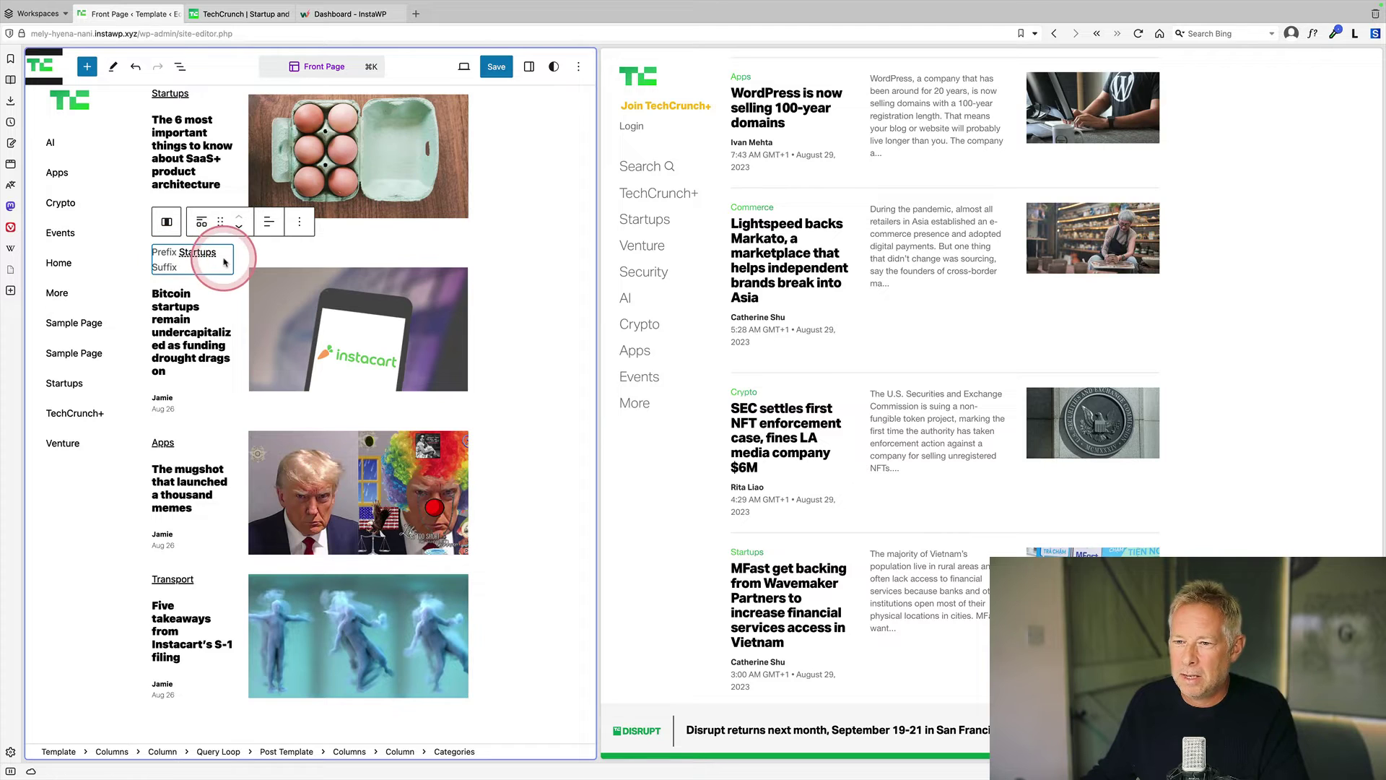
# Colour the post category links green with hex value 22CB43
pyautogui.click(529, 66)
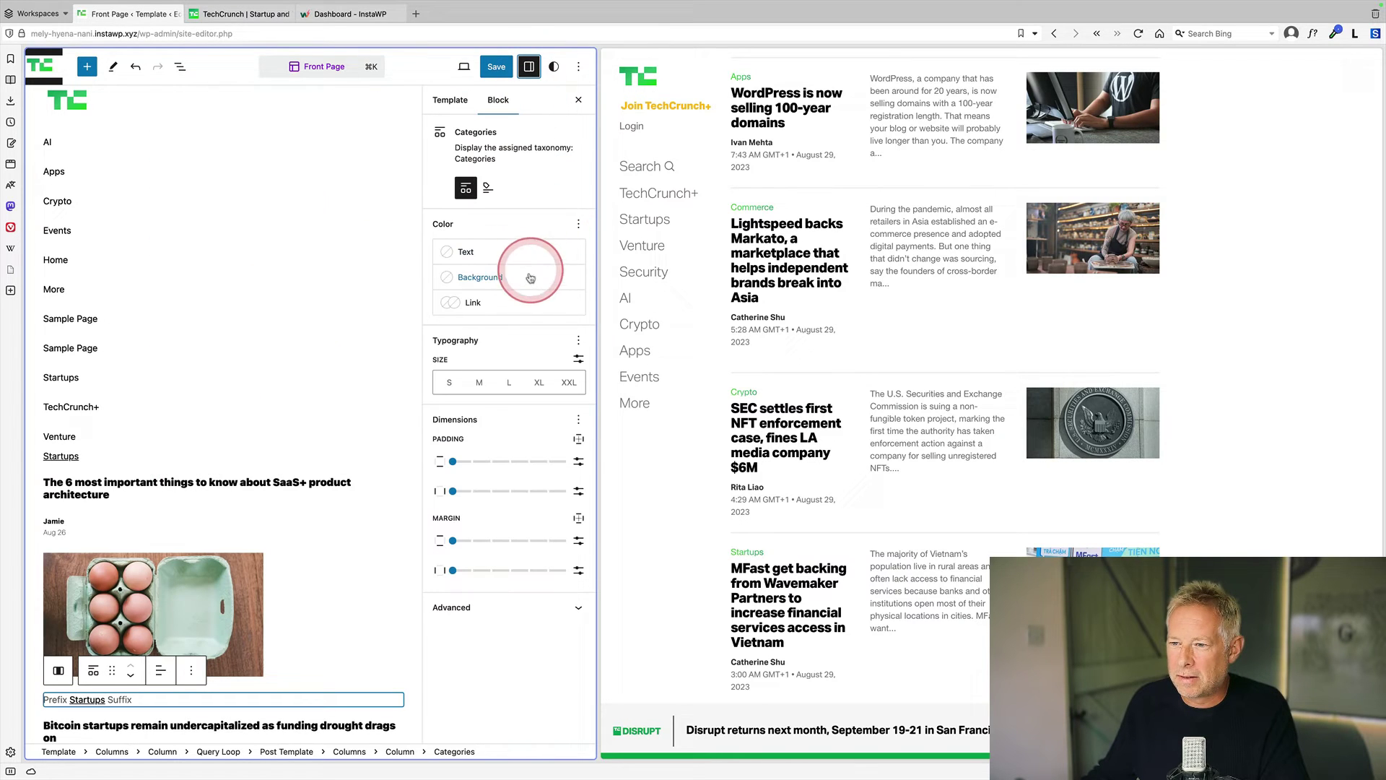
pyautogui.click(509, 305)
pyautogui.click(339, 350)
pyautogui.click(171, 554)
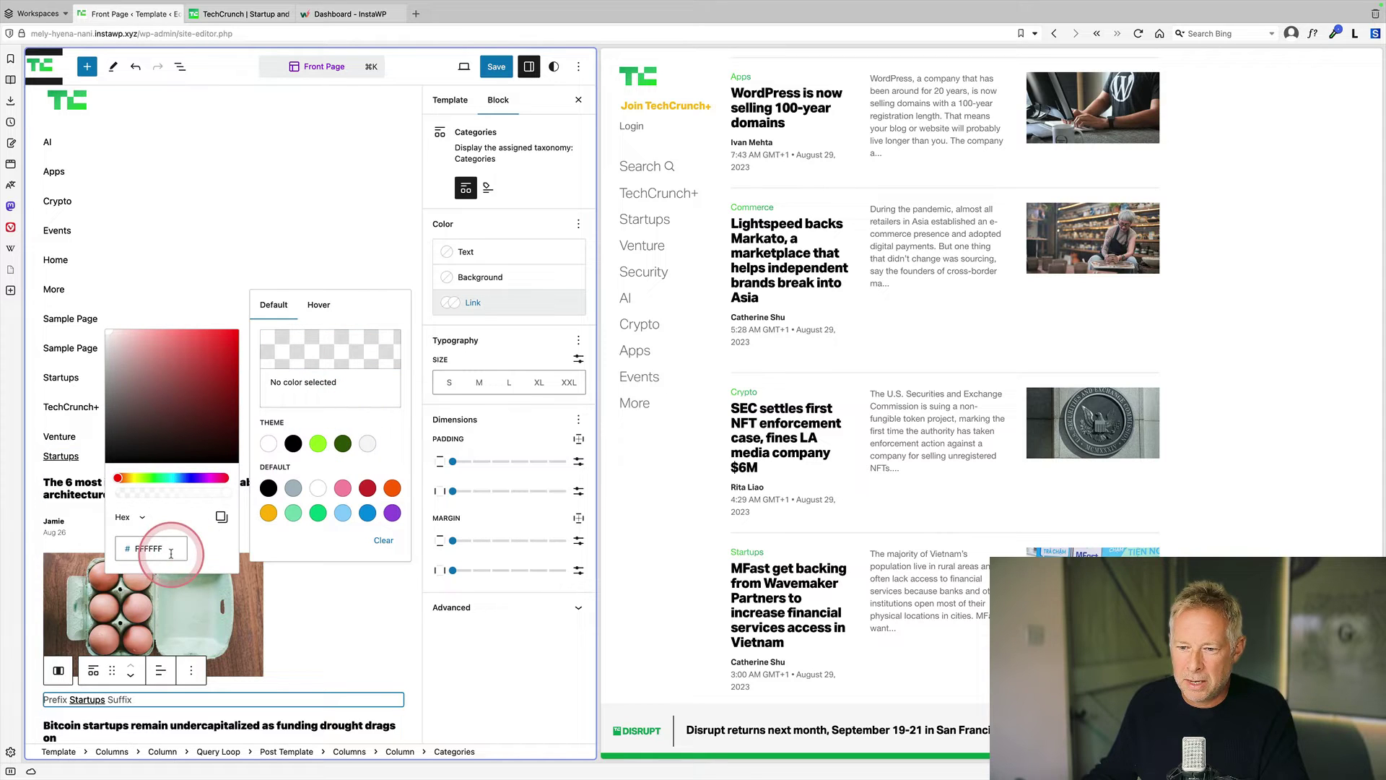
pyautogui.write('22CB43')
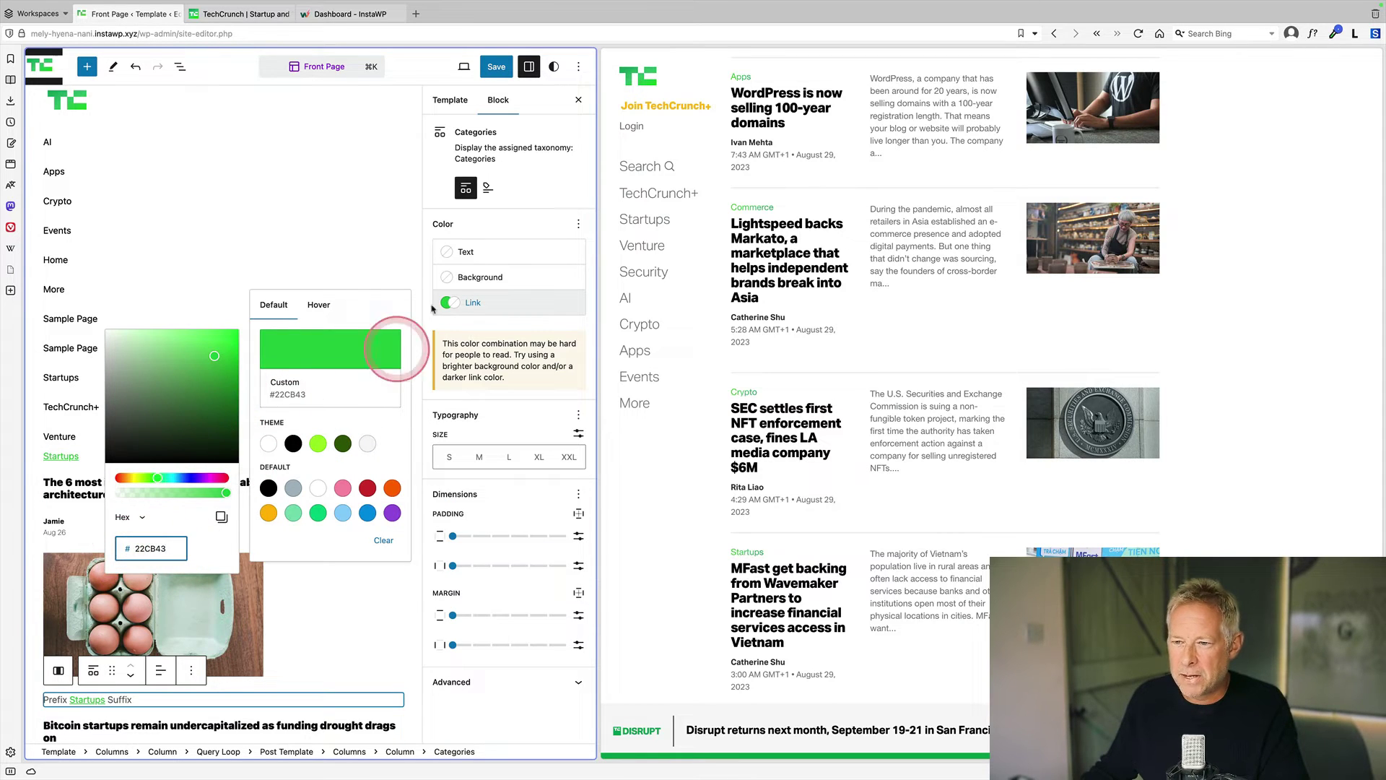
pyautogui.click(529, 67)
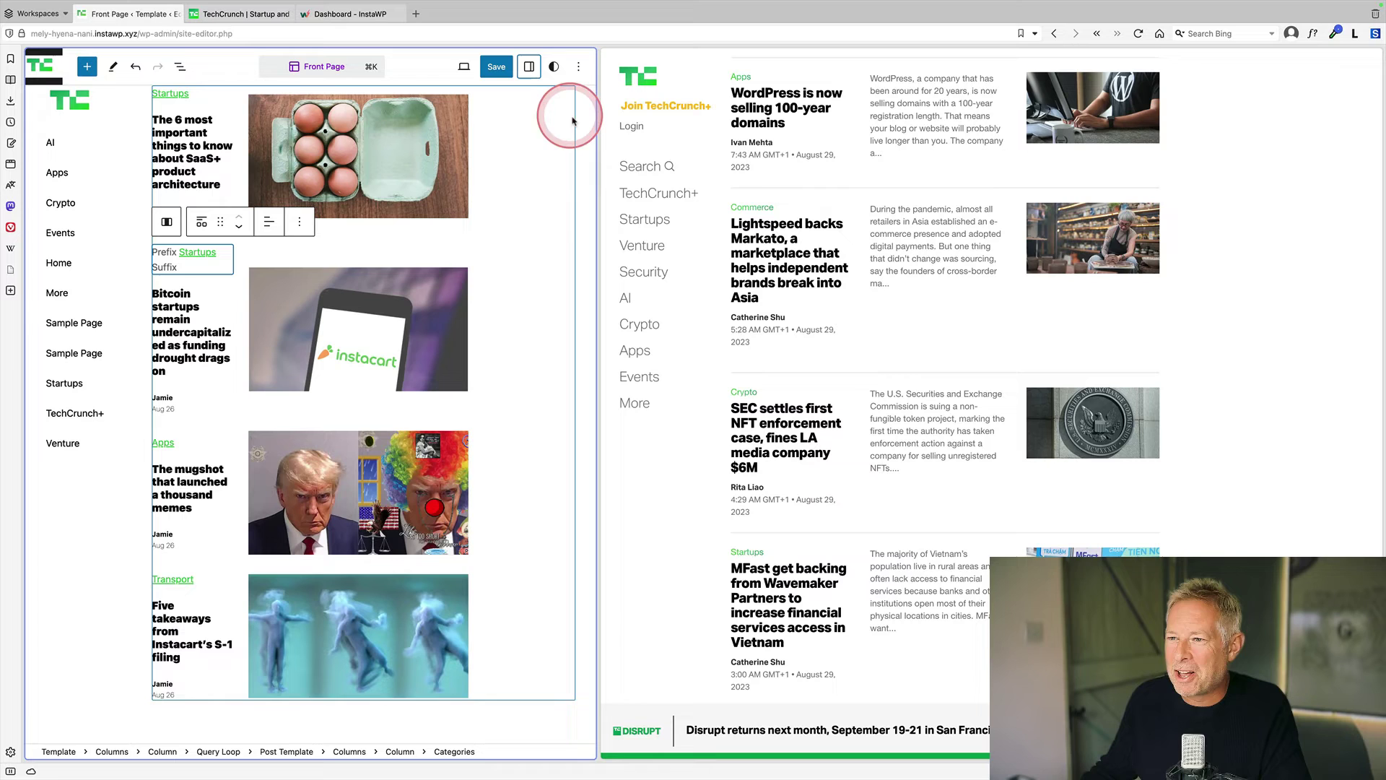
# Set the block spacing of each post row's Group to 0
pyautogui.moveTo(600, 130); pyautogui.dragTo(764, 139)
pyautogui.click(160, 448)
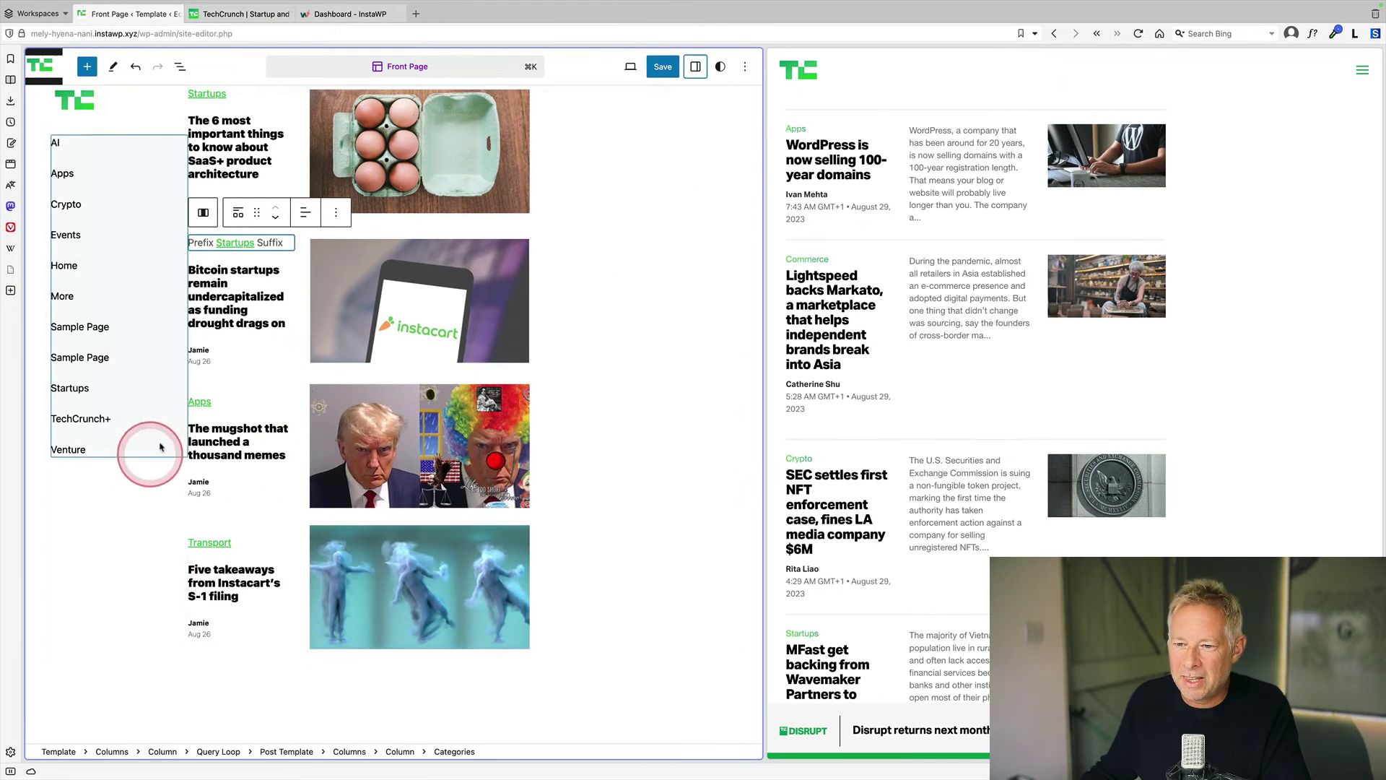
pyautogui.click(194, 413)
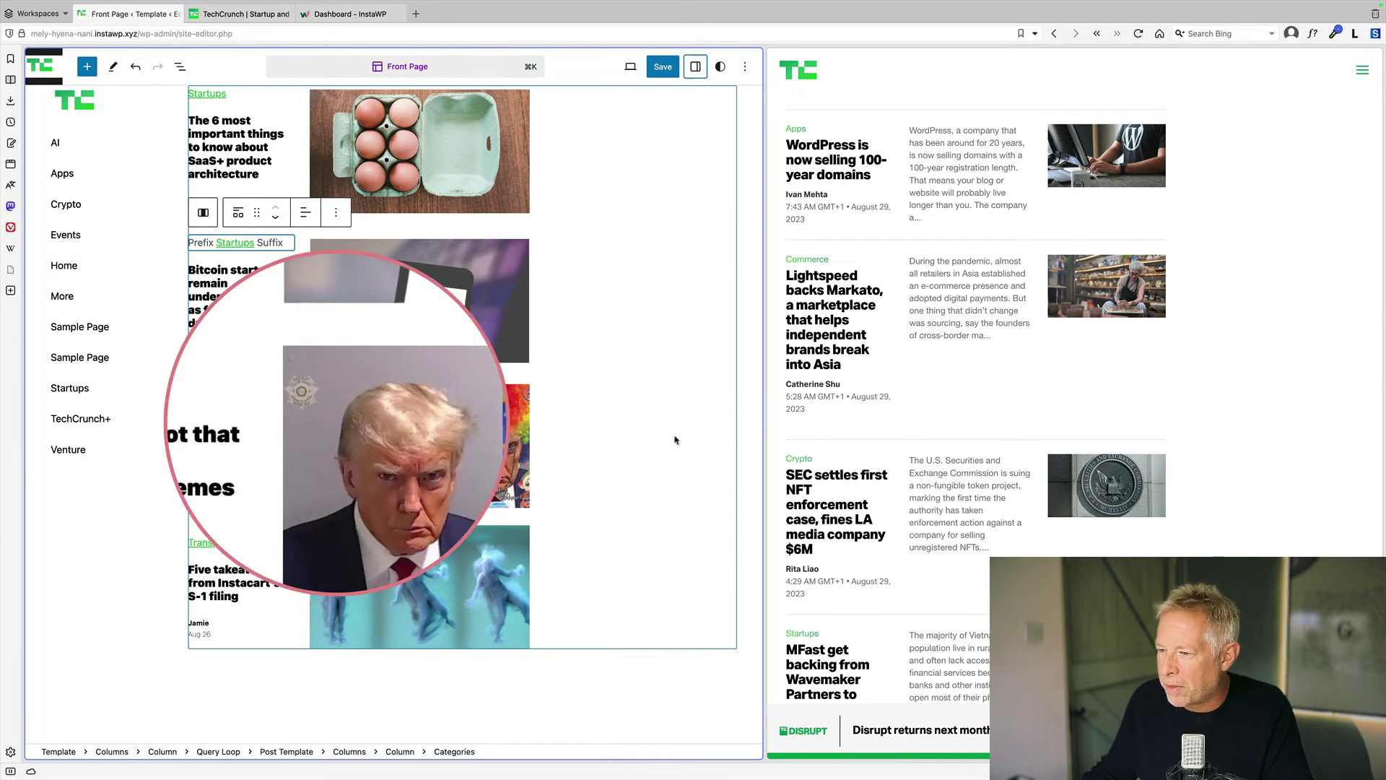
pyautogui.click(660, 288)
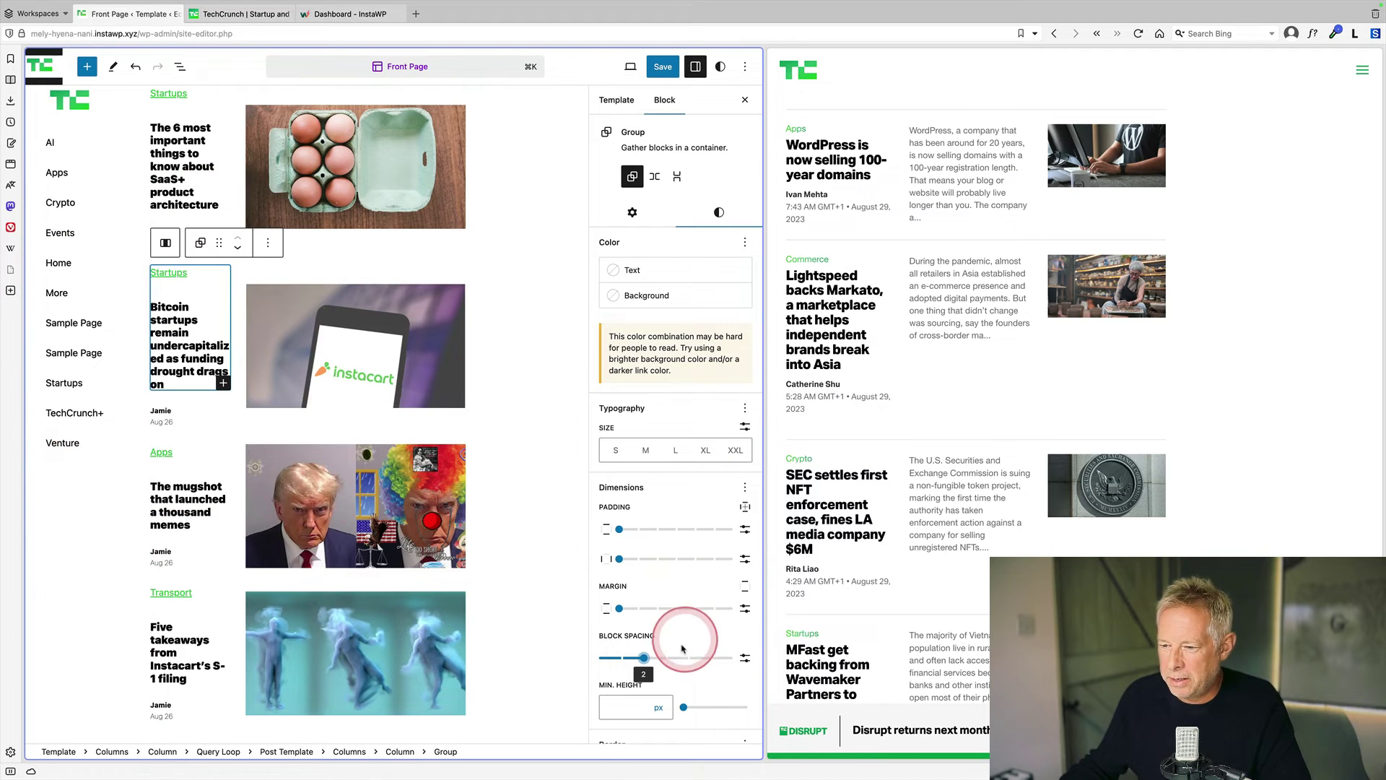
pyautogui.moveTo(644, 658); pyautogui.dragTo(599, 658)
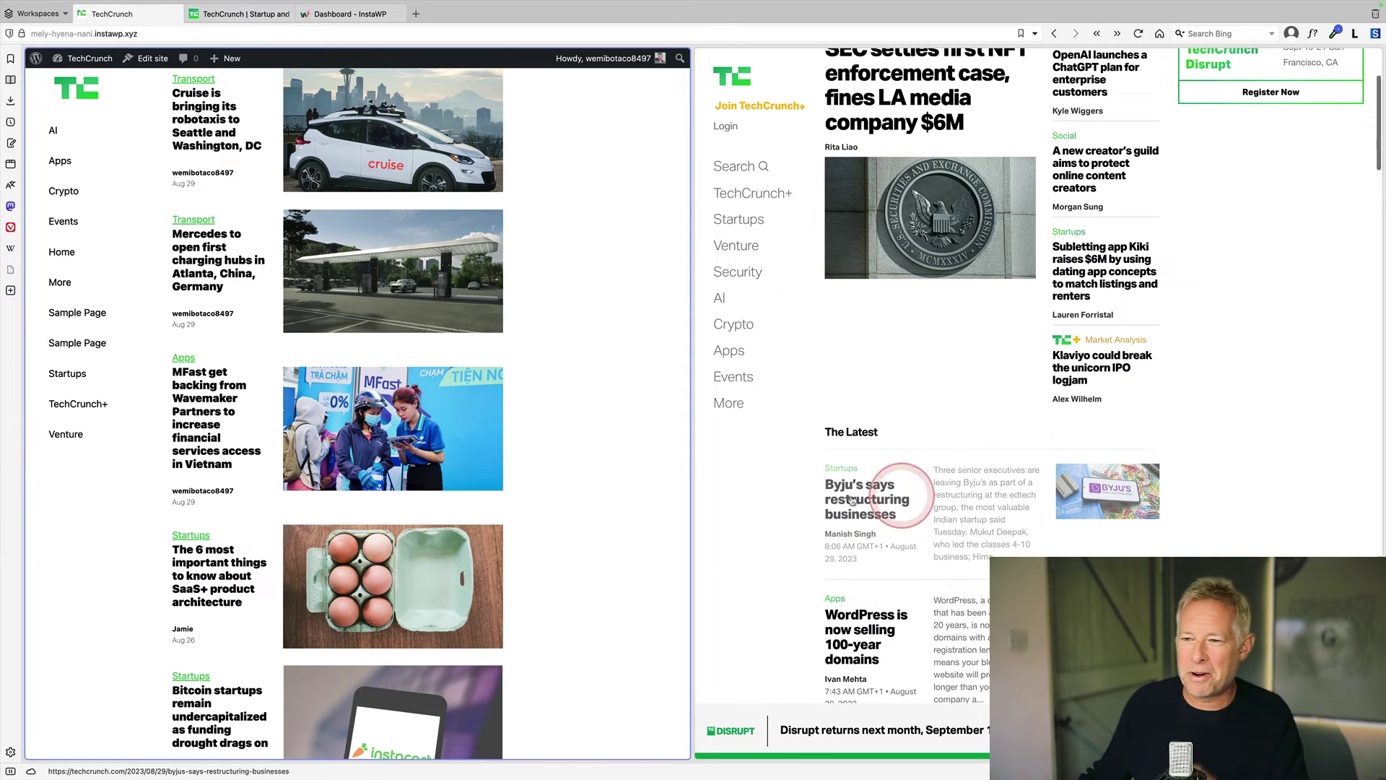
# Scroll through the live front page to review the post list
pyautogui.scroll(-1, 473, 404)
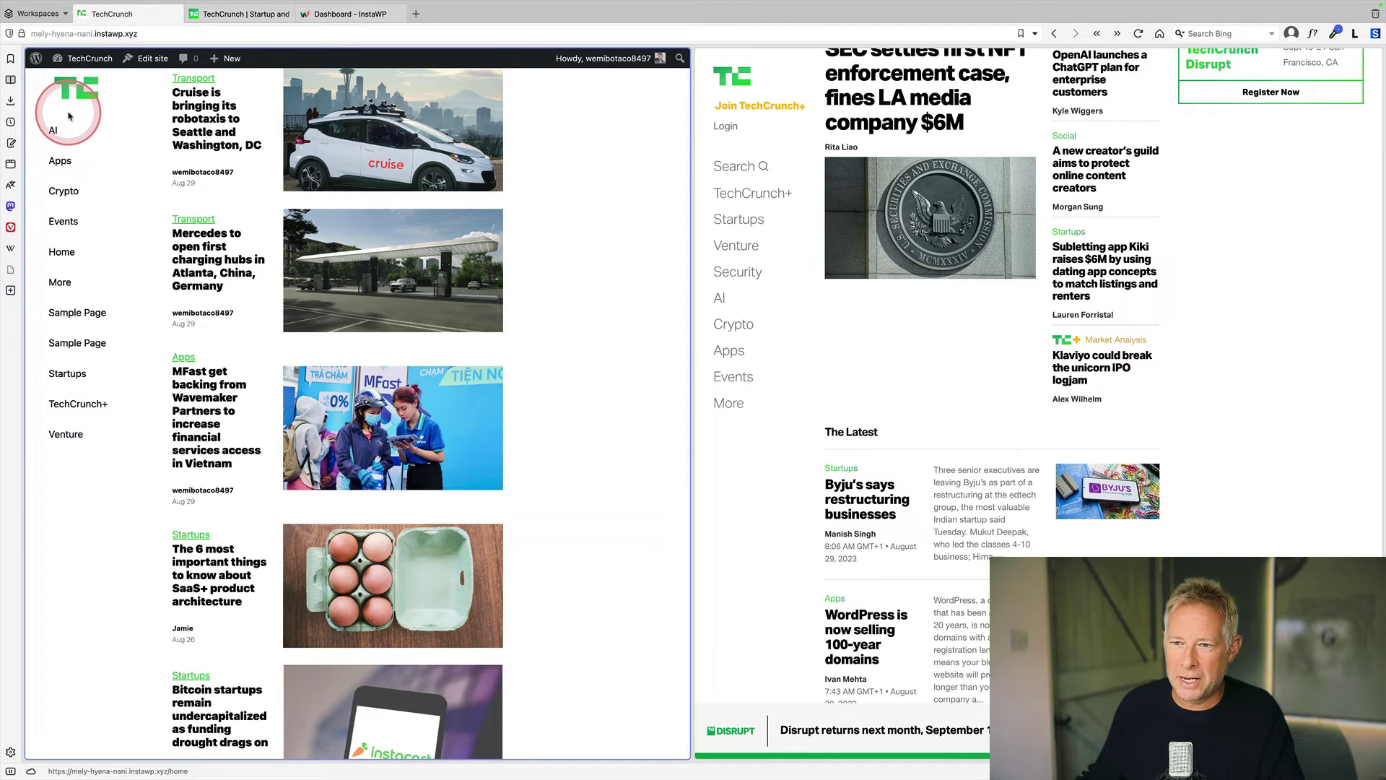
pyautogui.scroll(1, 371, 210)
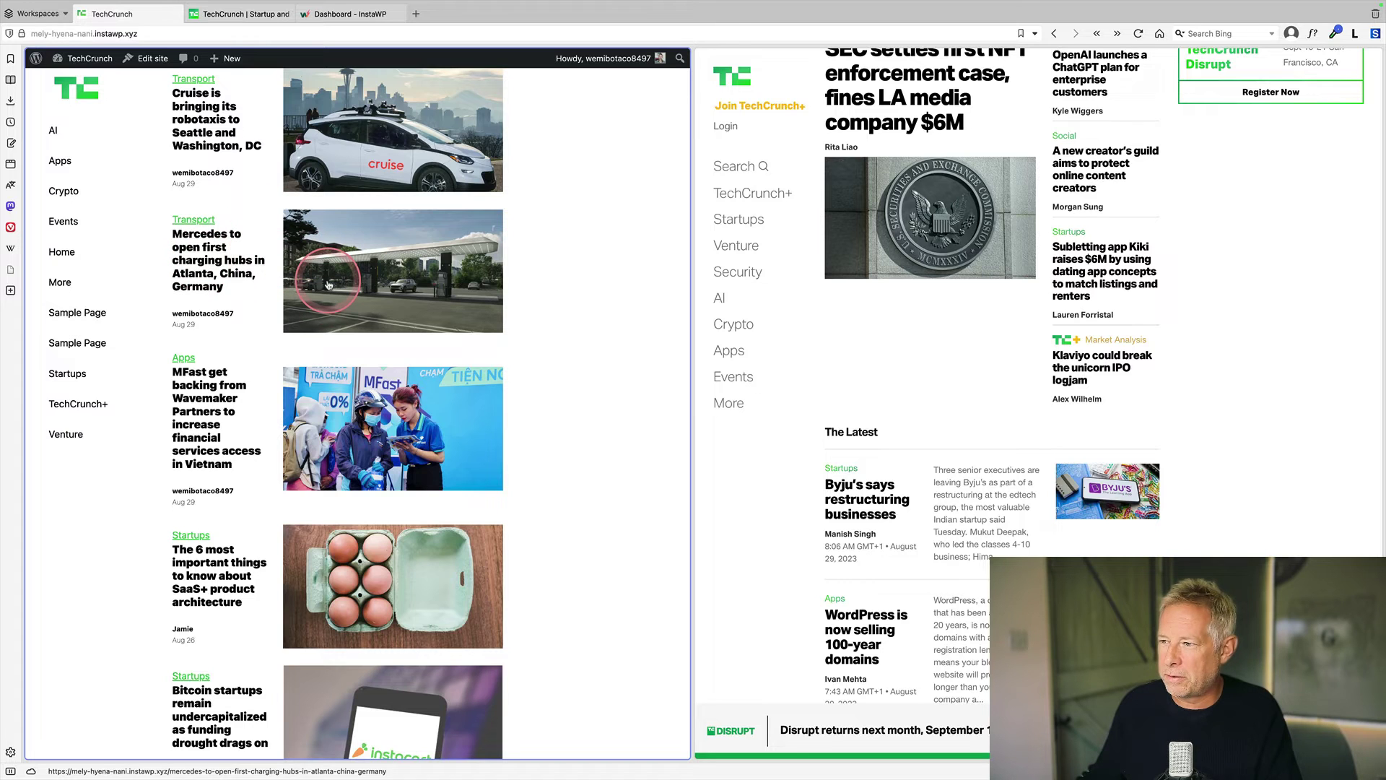
pyautogui.scroll(-2, 1039, 538)
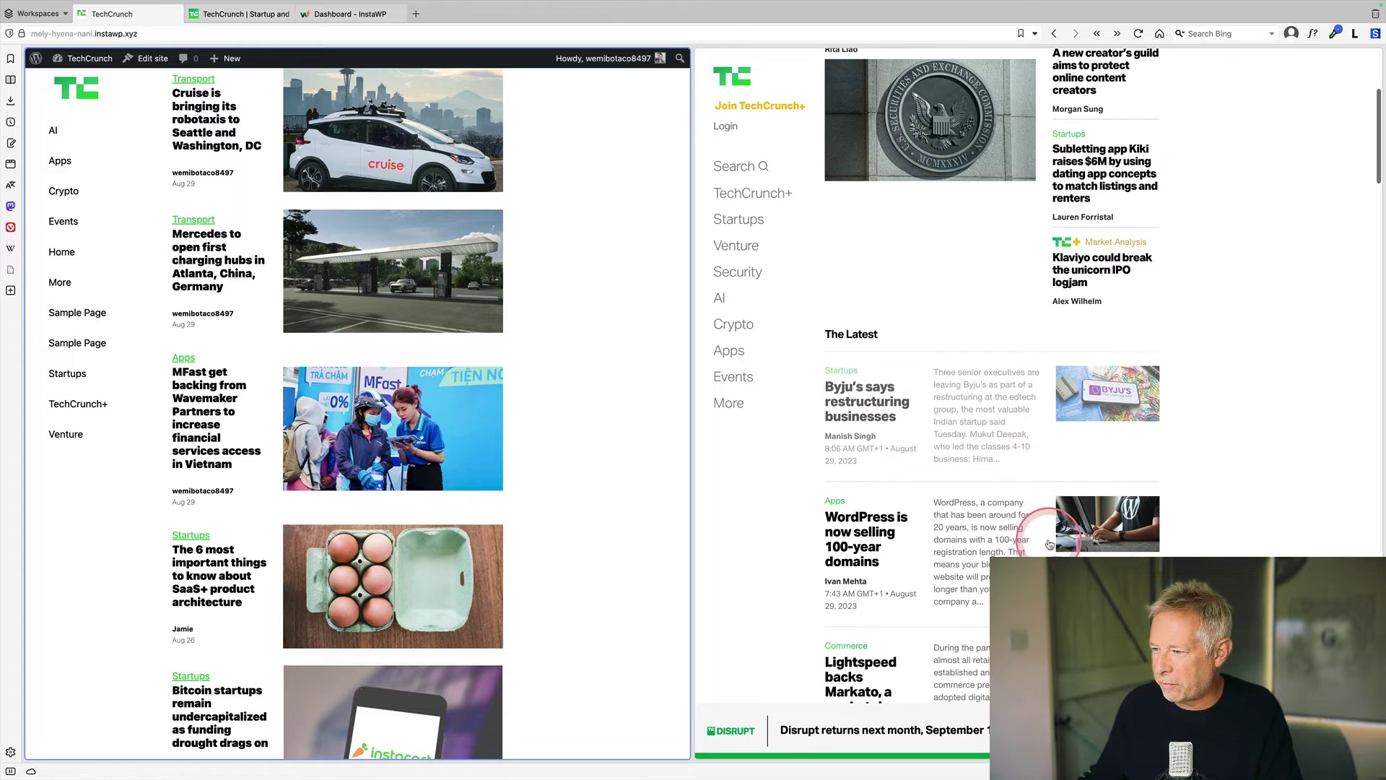
pyautogui.scroll(1, 995, 411)
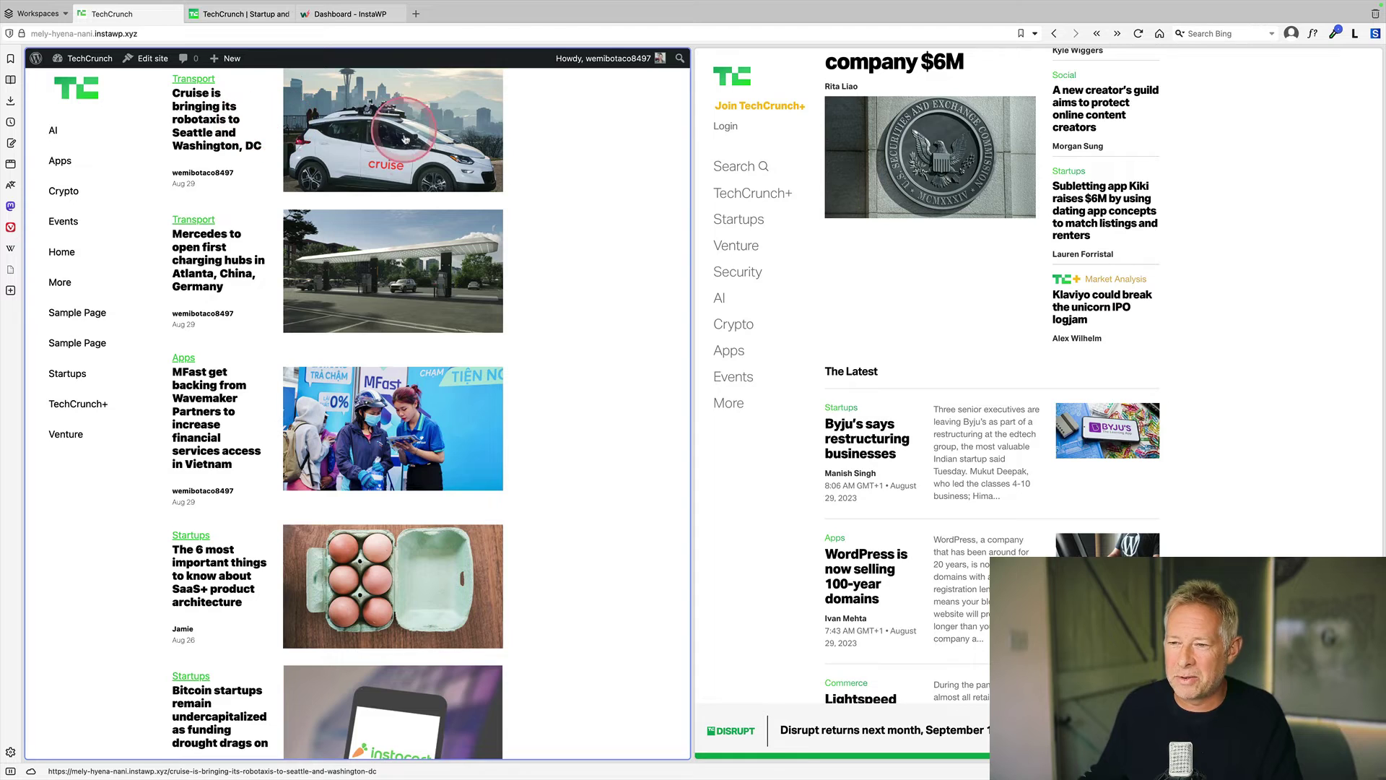
pyautogui.scroll(-2, 457, 362)
pyautogui.scroll(-5, 457, 362)
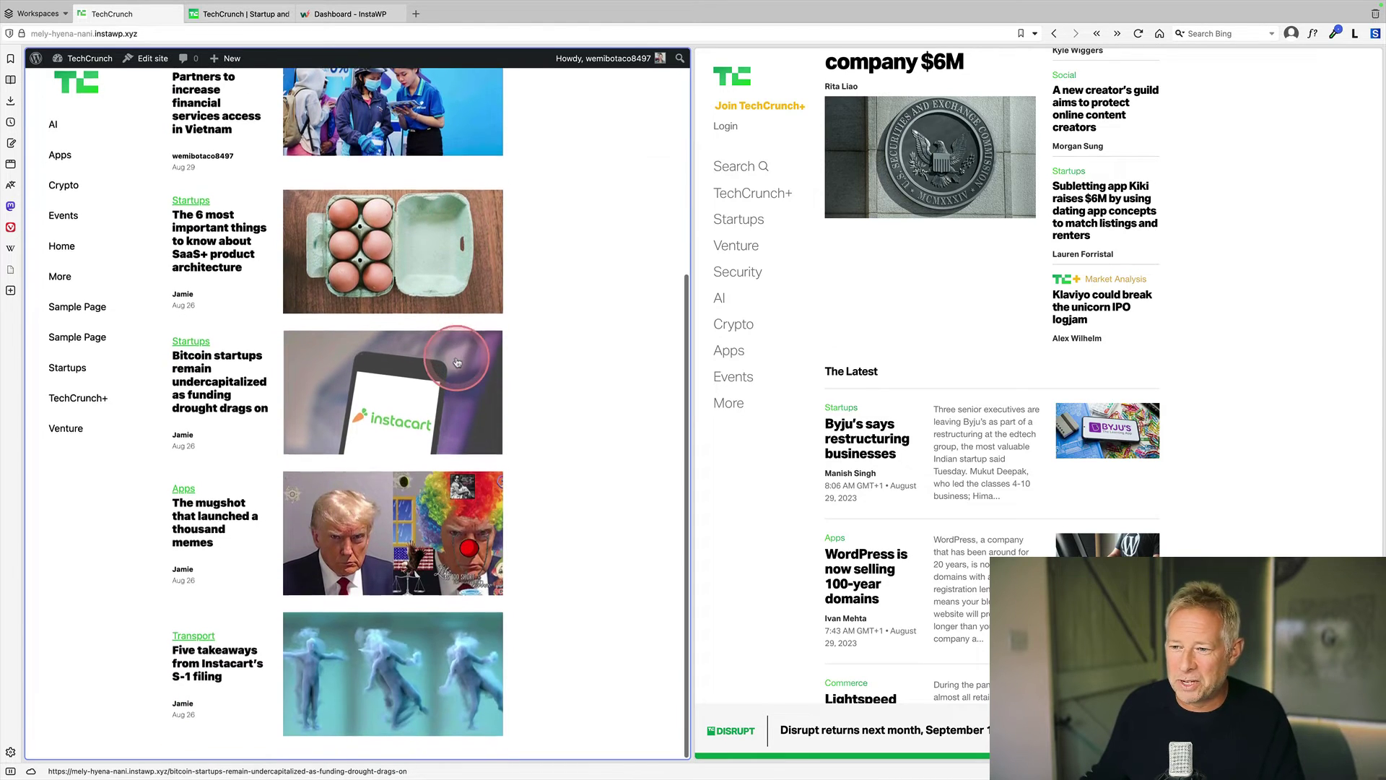
# Check the Bitcoin startups post, return home, and reopen the site editor
pyautogui.click(422, 380)
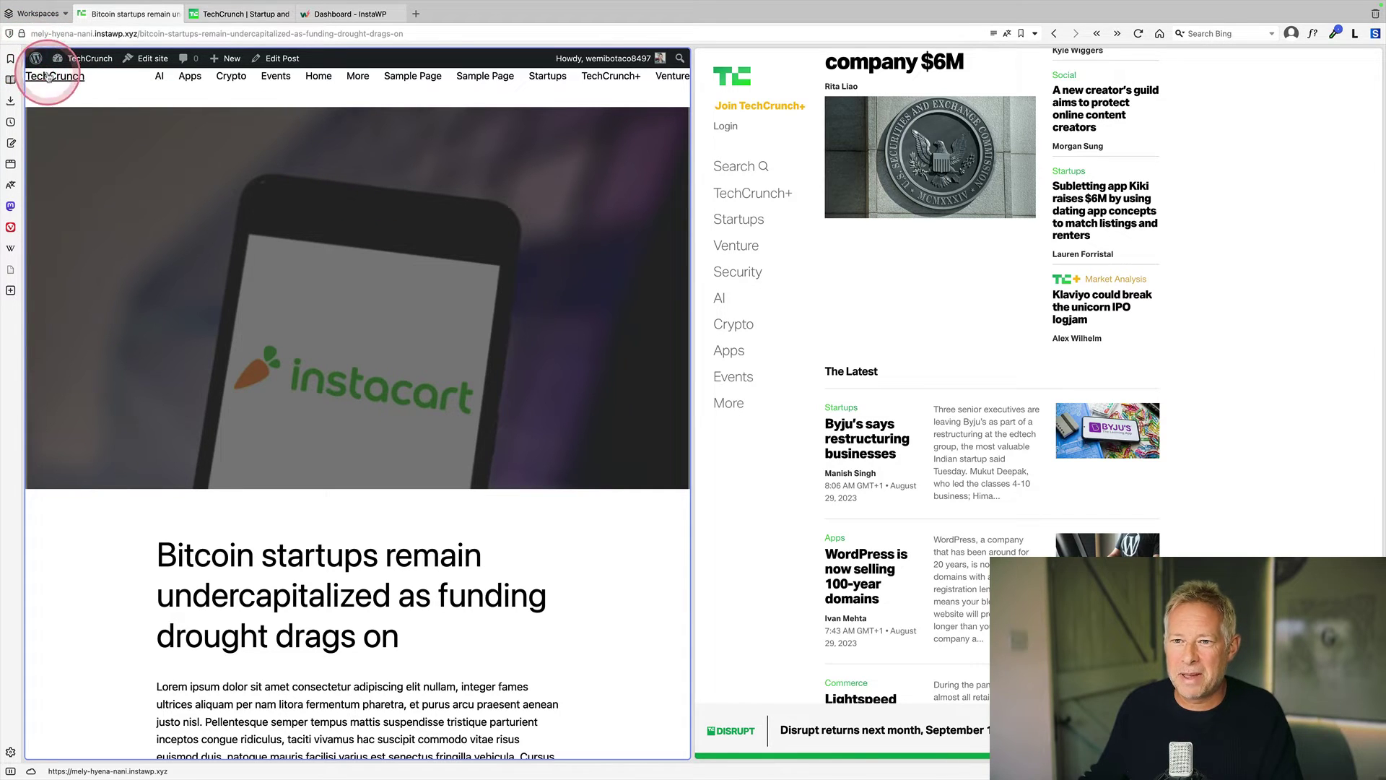
pyautogui.click(527, 311)
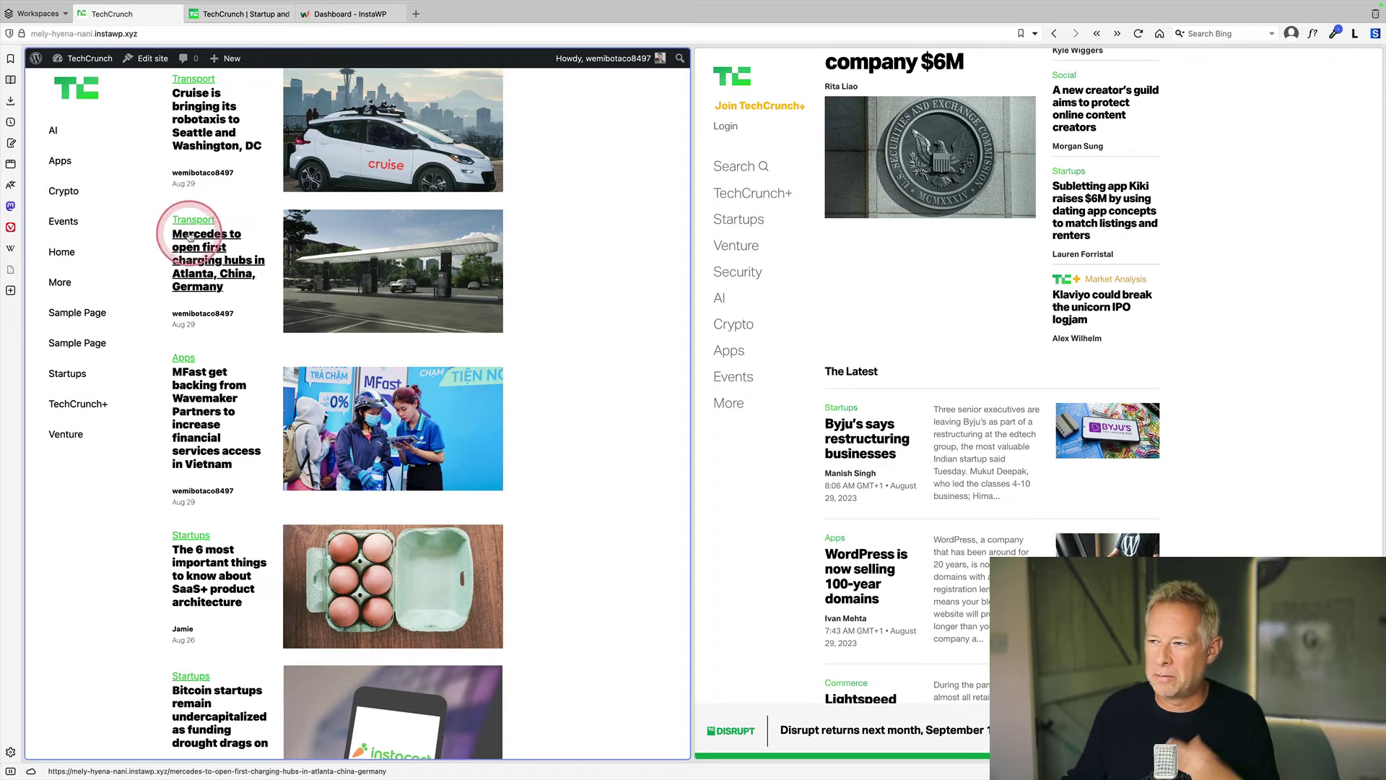
pyautogui.click(149, 62)
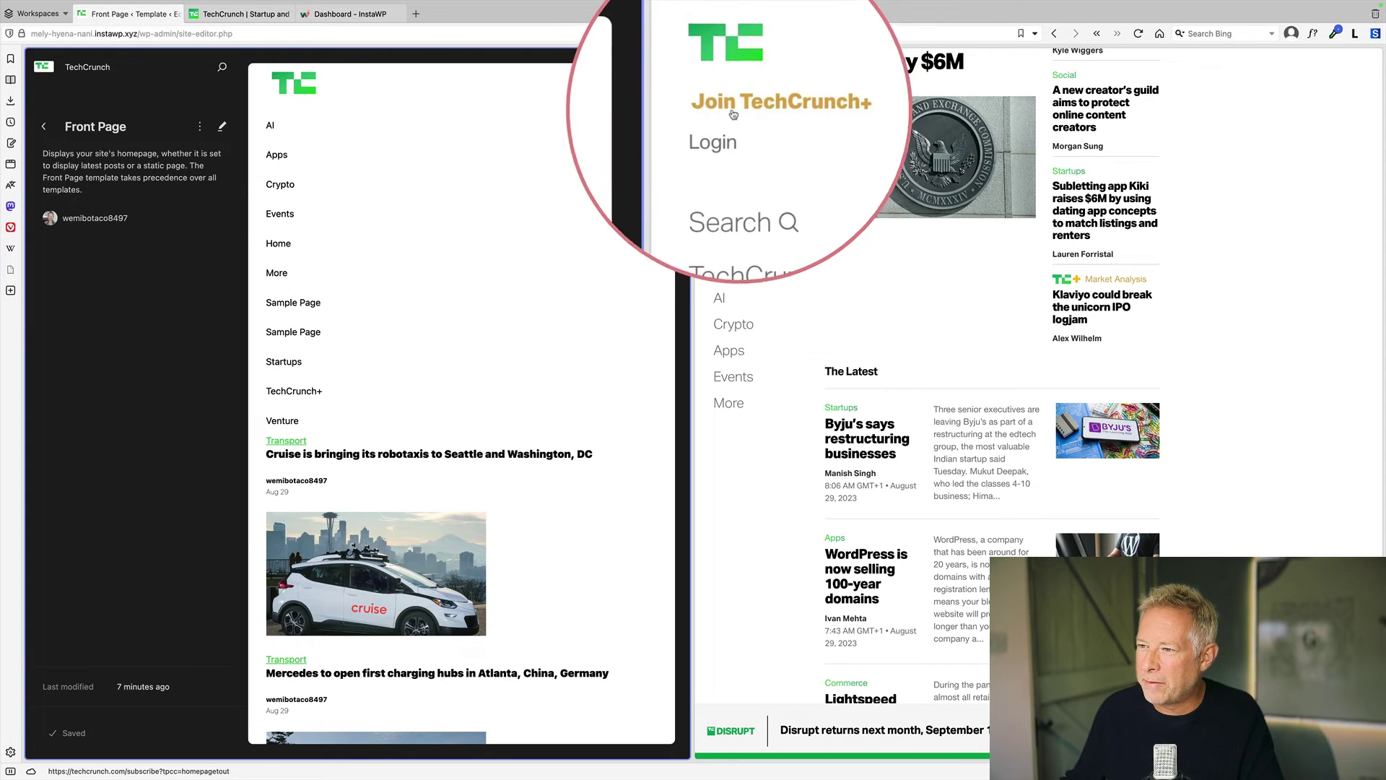
# Convert the left navigation menu's Page List into editable links
pyautogui.click(269, 240)
pyautogui.click(56, 249)
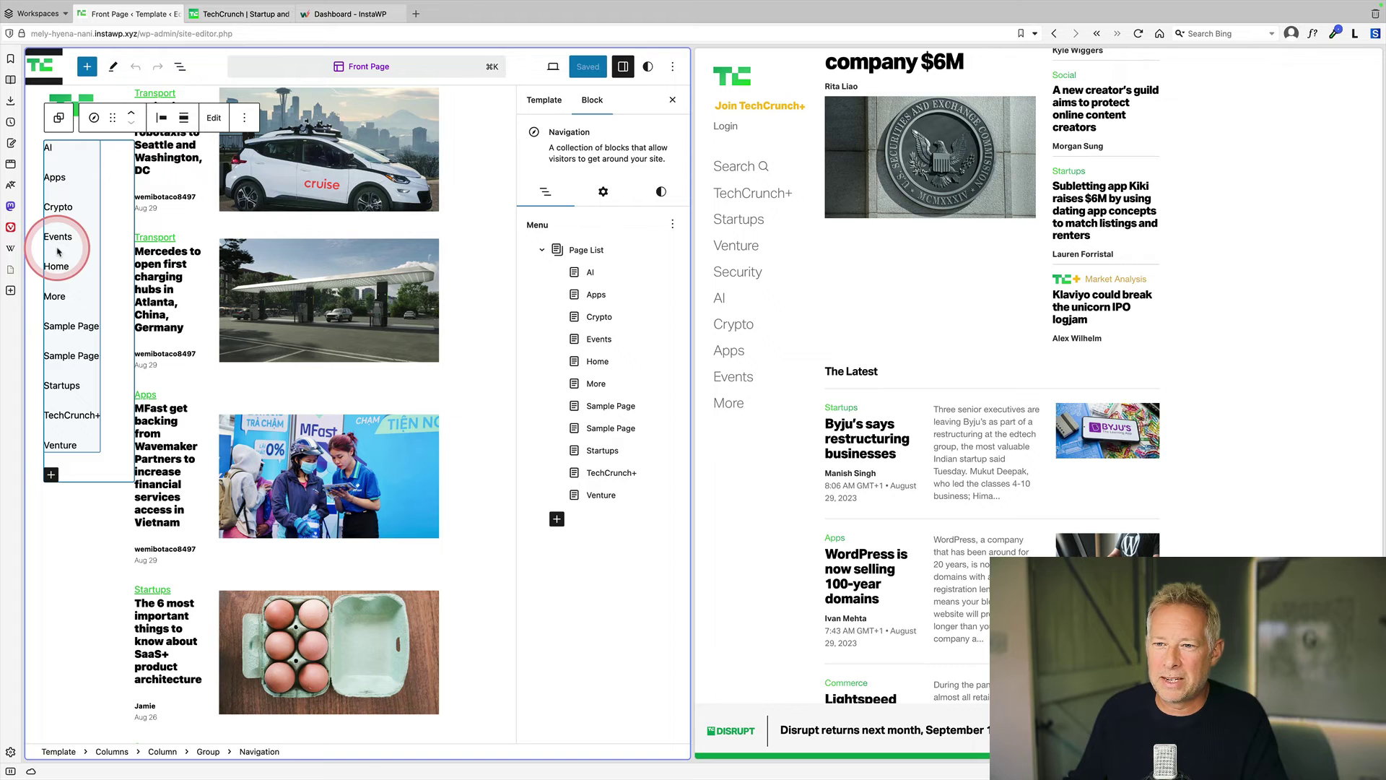
pyautogui.click(59, 232)
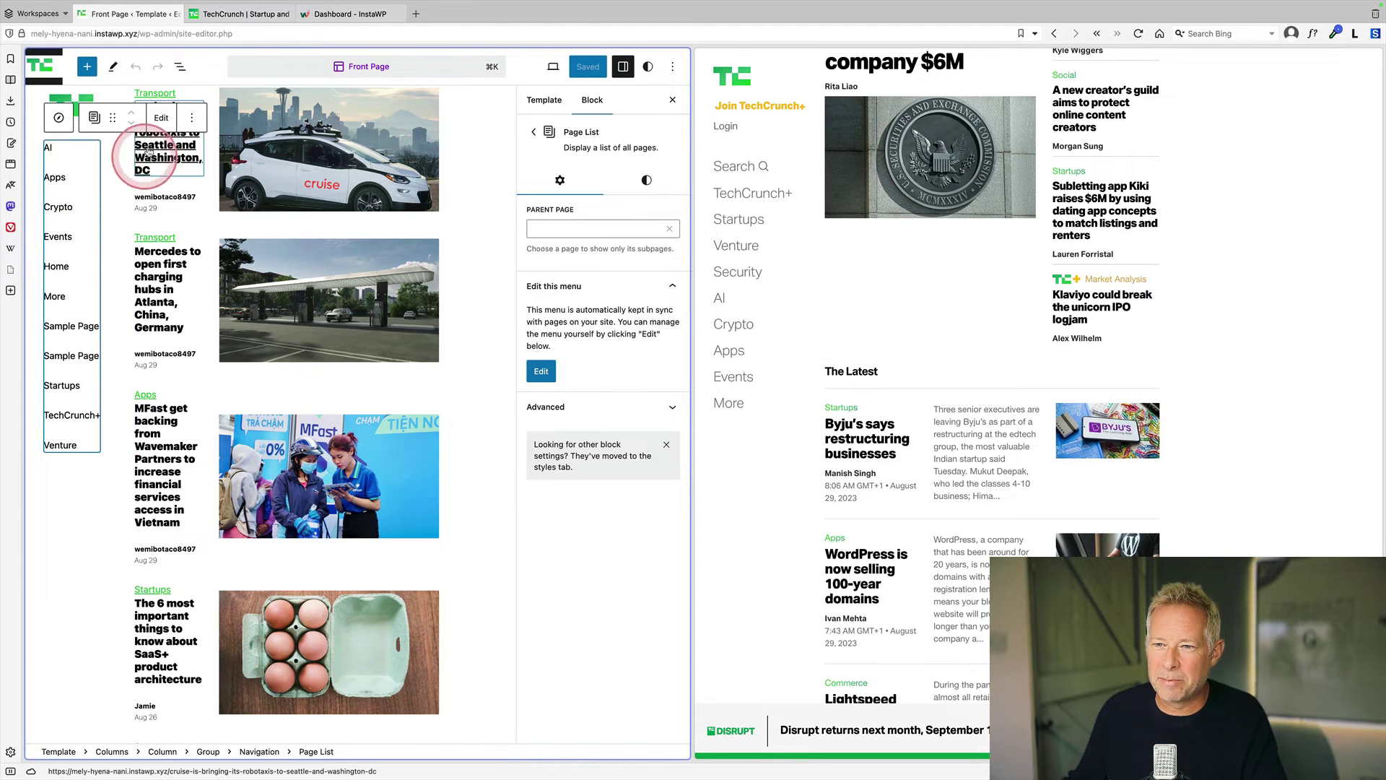
pyautogui.click(161, 117)
pyautogui.click(459, 442)
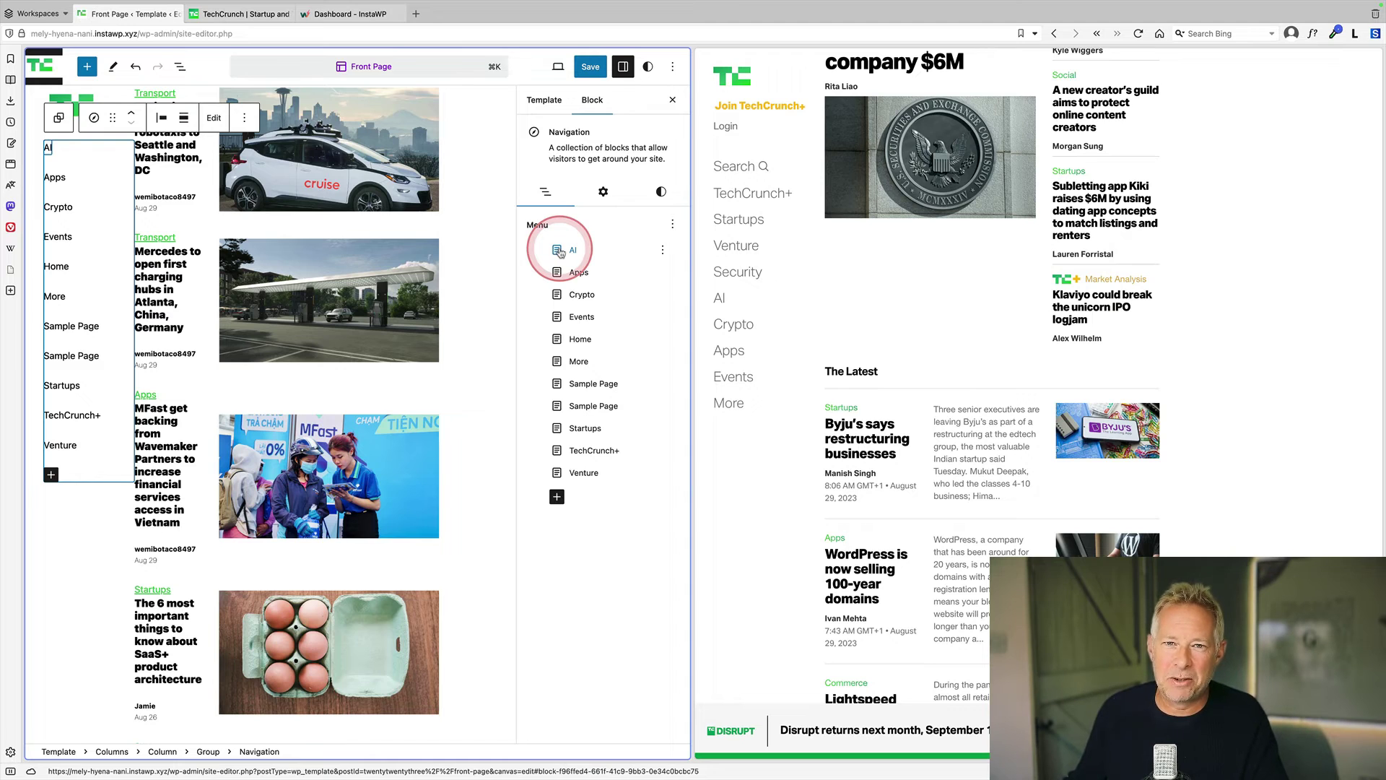
# Move the Venture menu item between Apps and Crypto
pyautogui.click(583, 475)
pyautogui.click(574, 253)
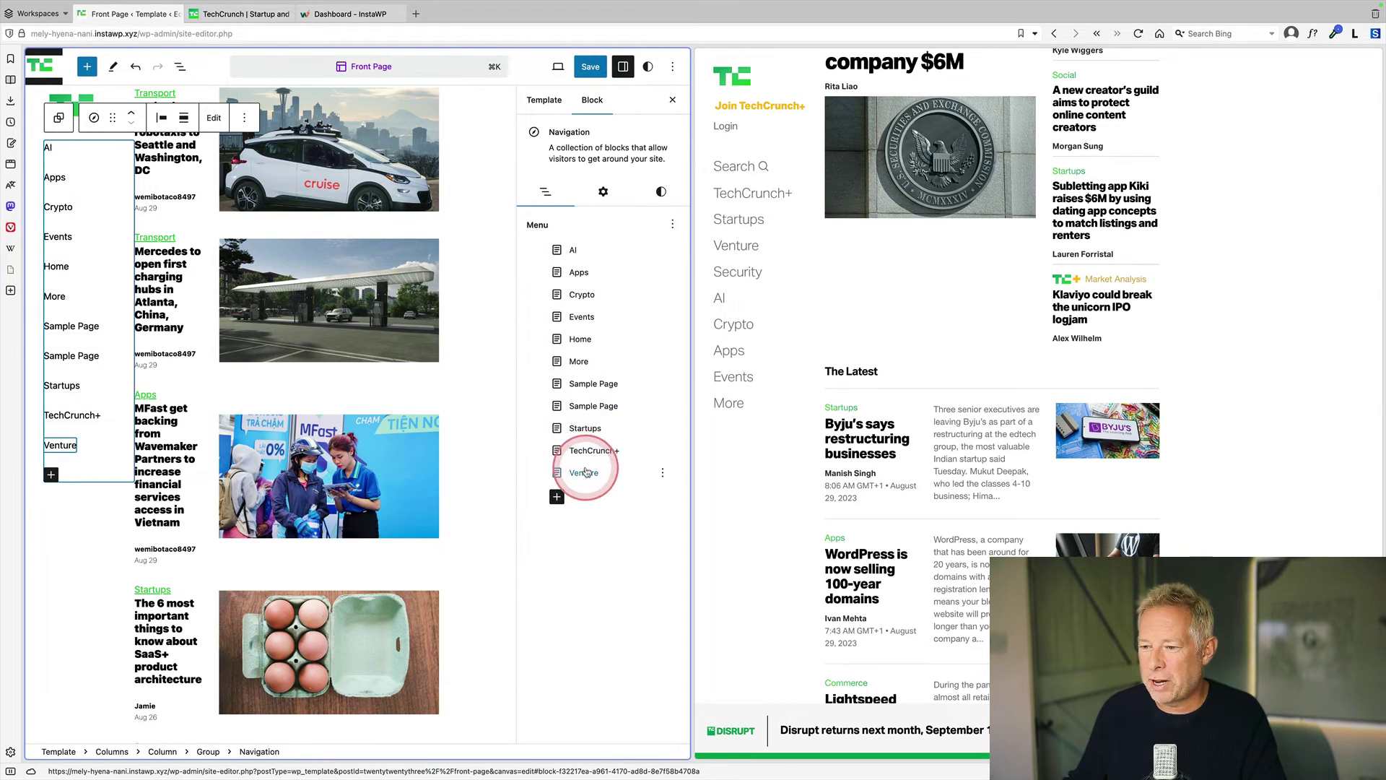
pyautogui.moveTo(585, 471); pyautogui.dragTo(596, 283)
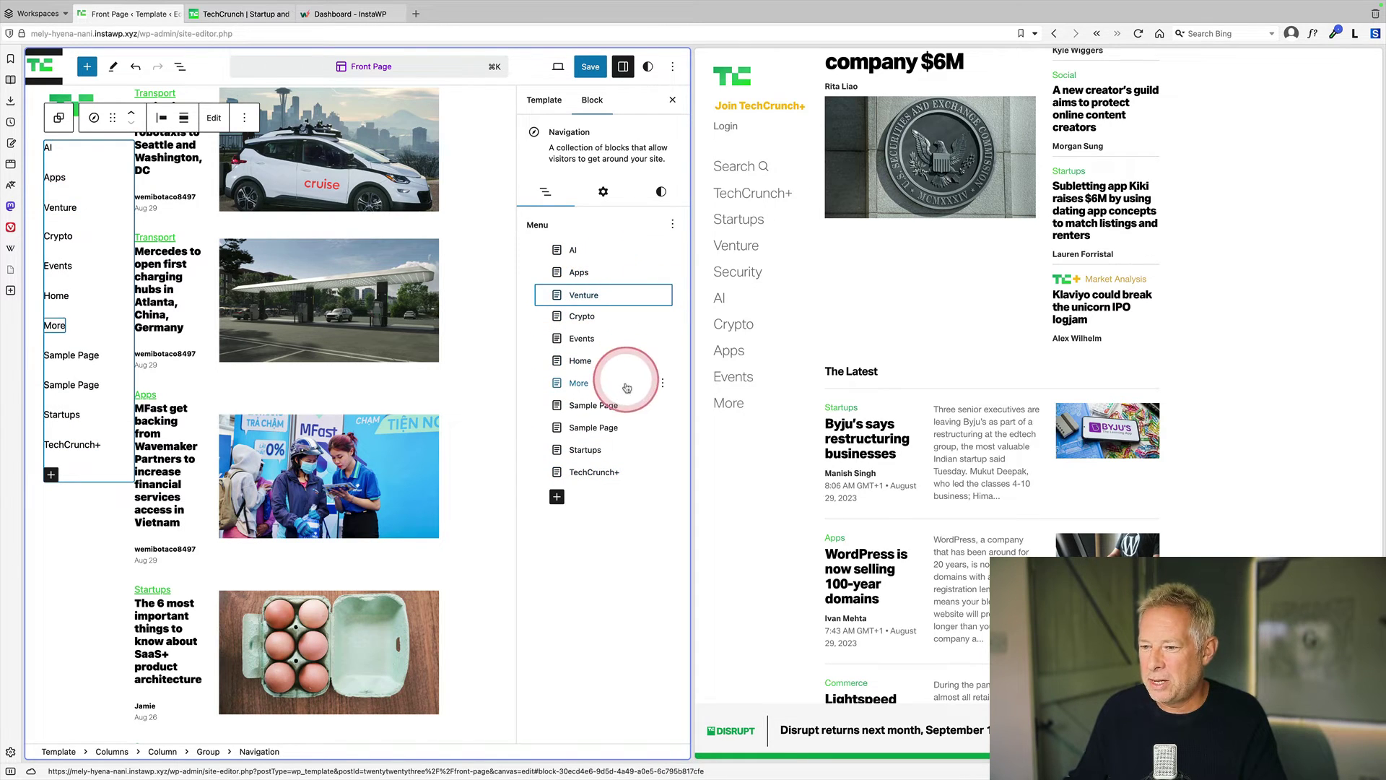
# Remove both Sample Page links from the navigation menu
pyautogui.click(643, 406)
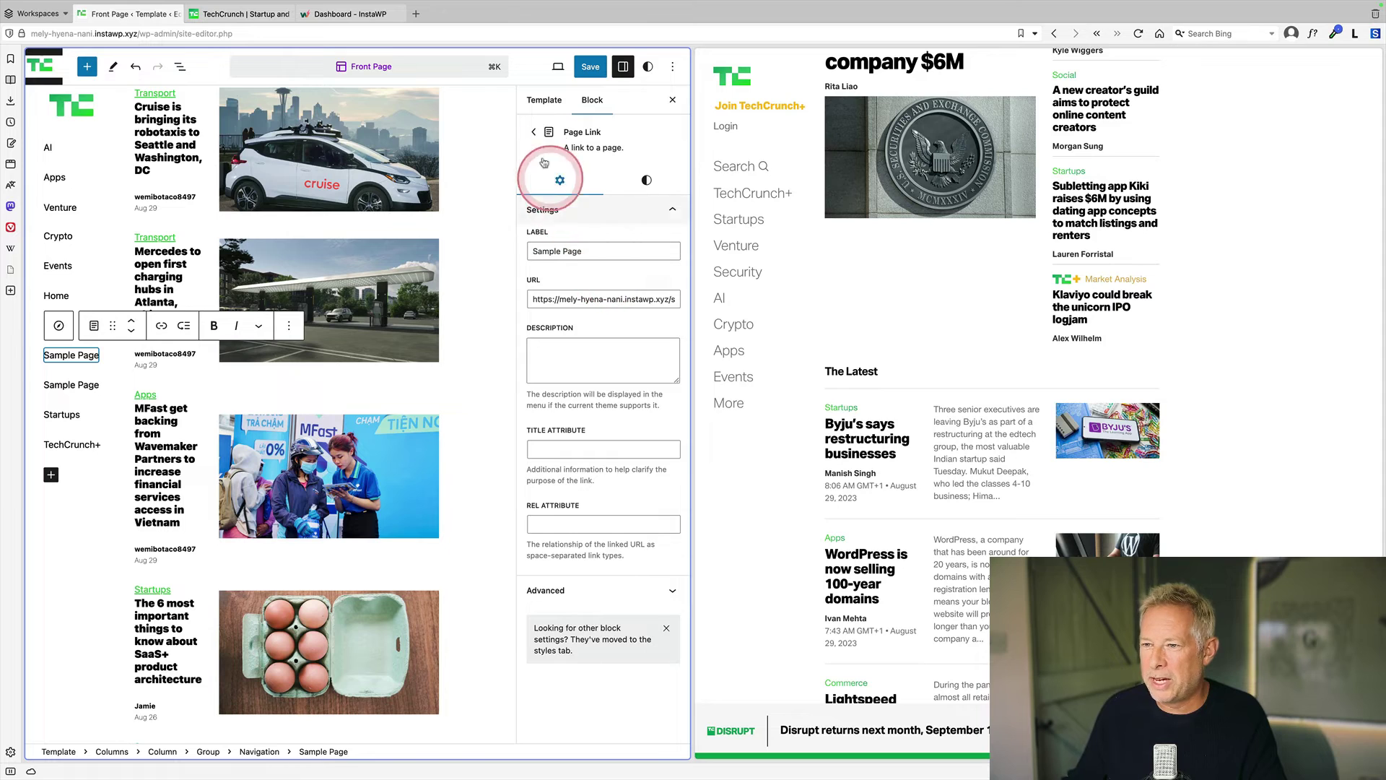
pyautogui.click(534, 131)
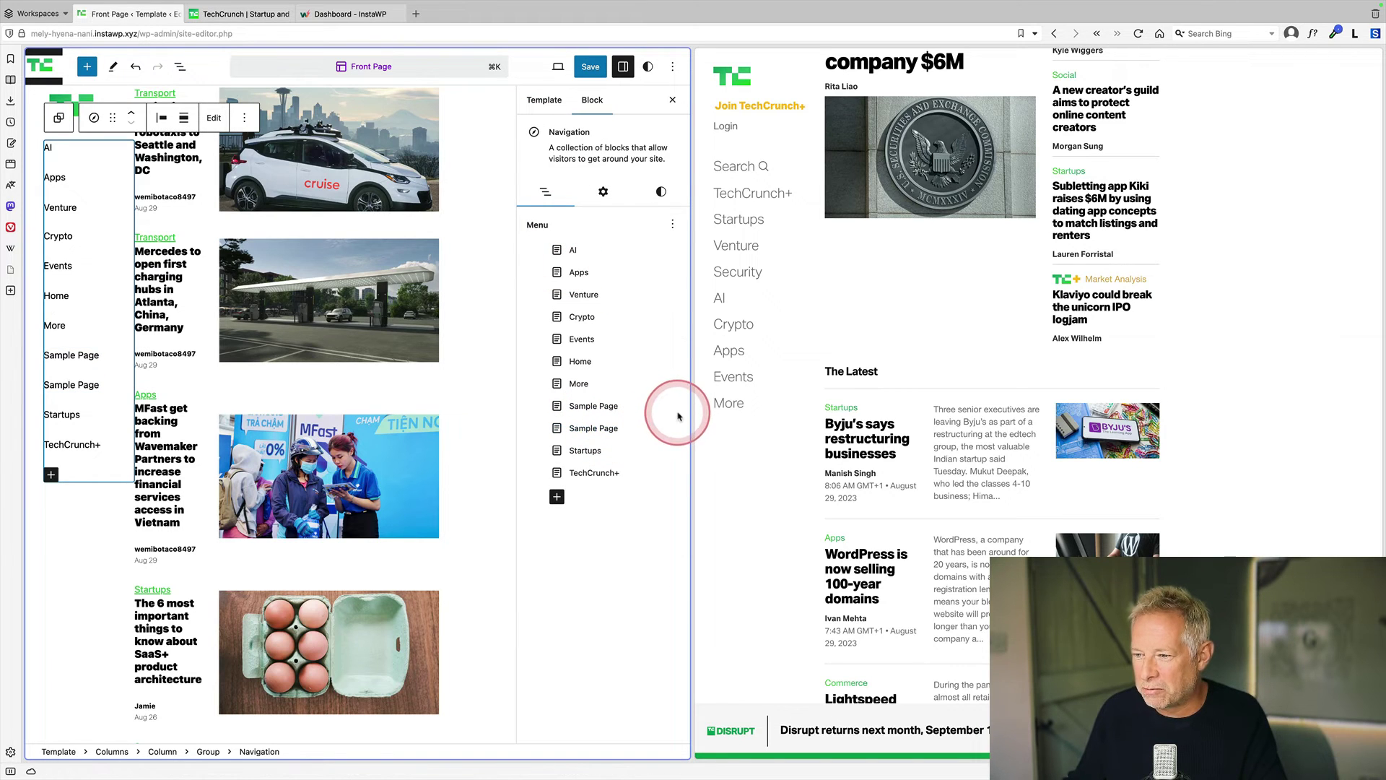
pyautogui.click(660, 409)
pyautogui.click(567, 507)
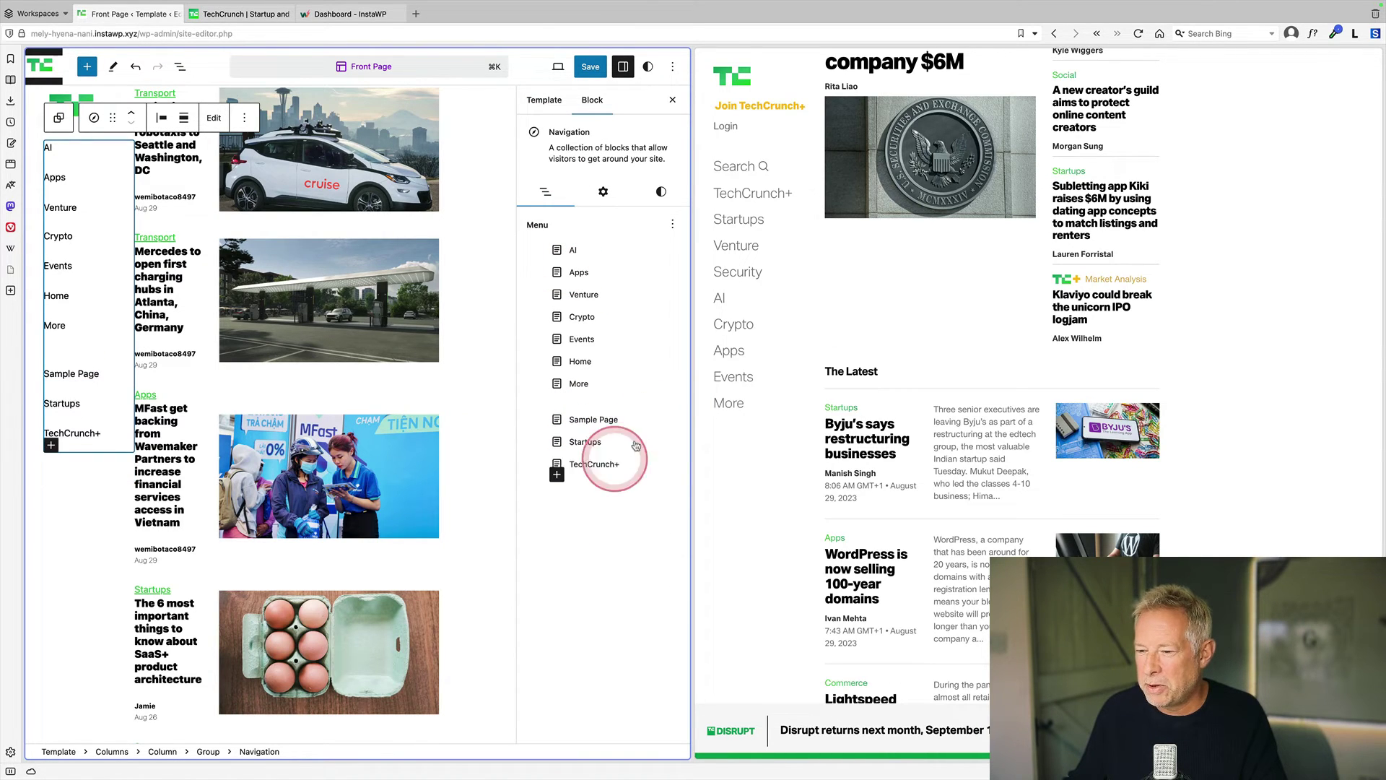
pyautogui.click(663, 406)
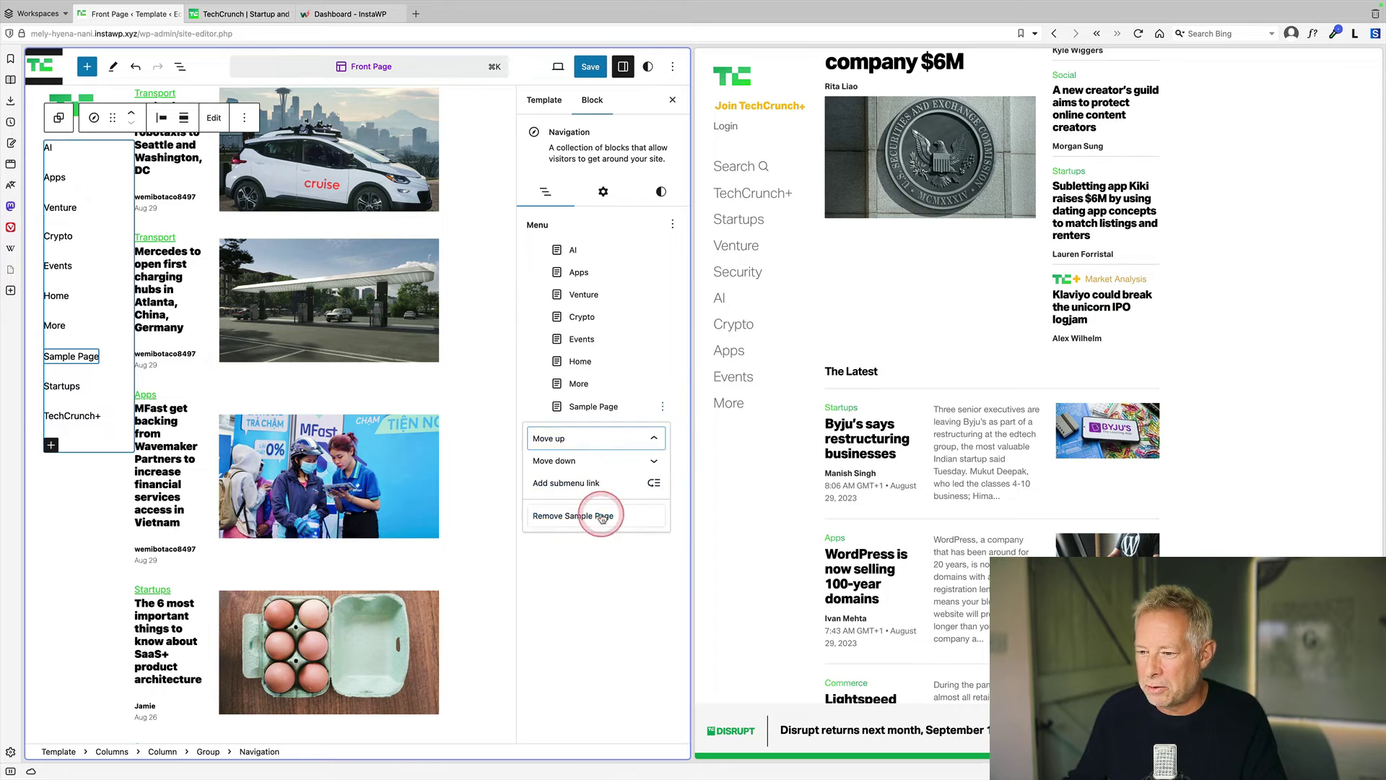
pyautogui.click(602, 516)
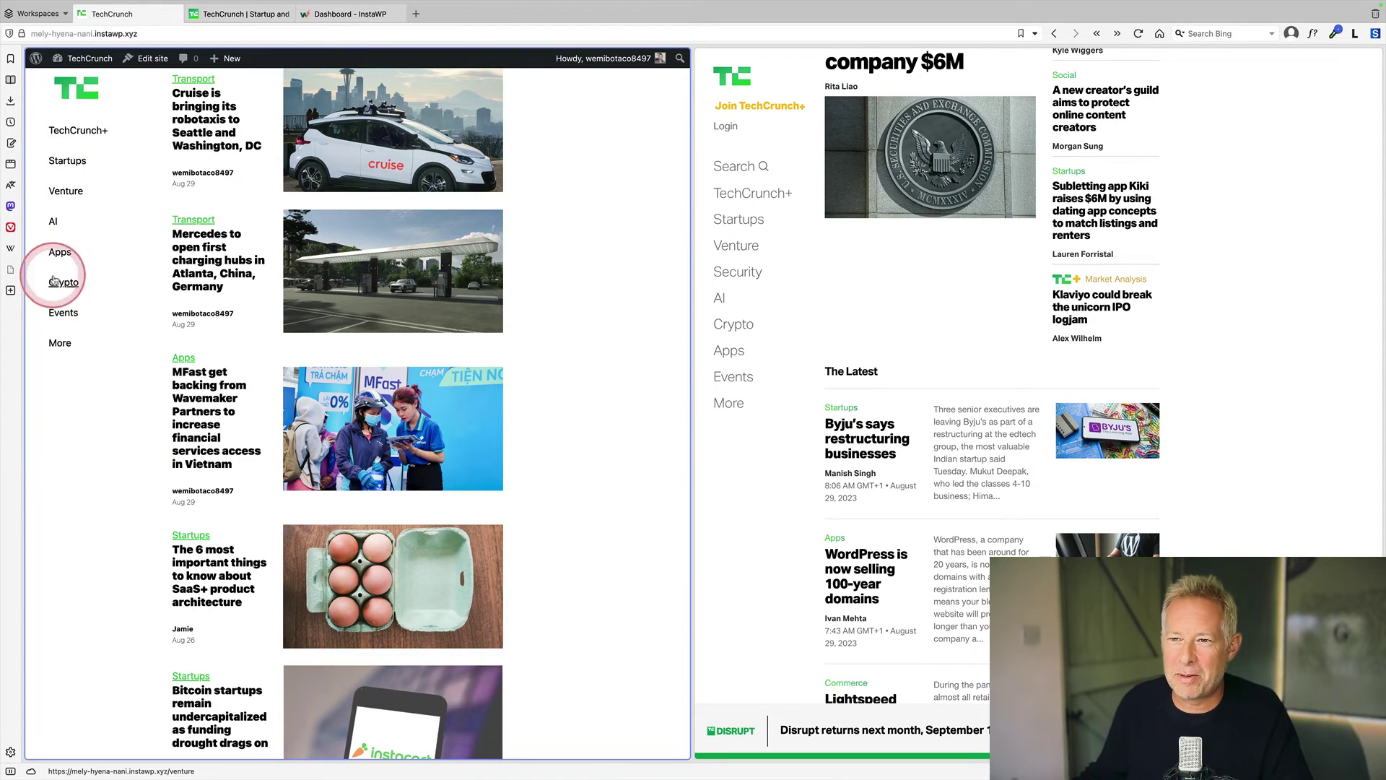
pyautogui.click(157, 63)
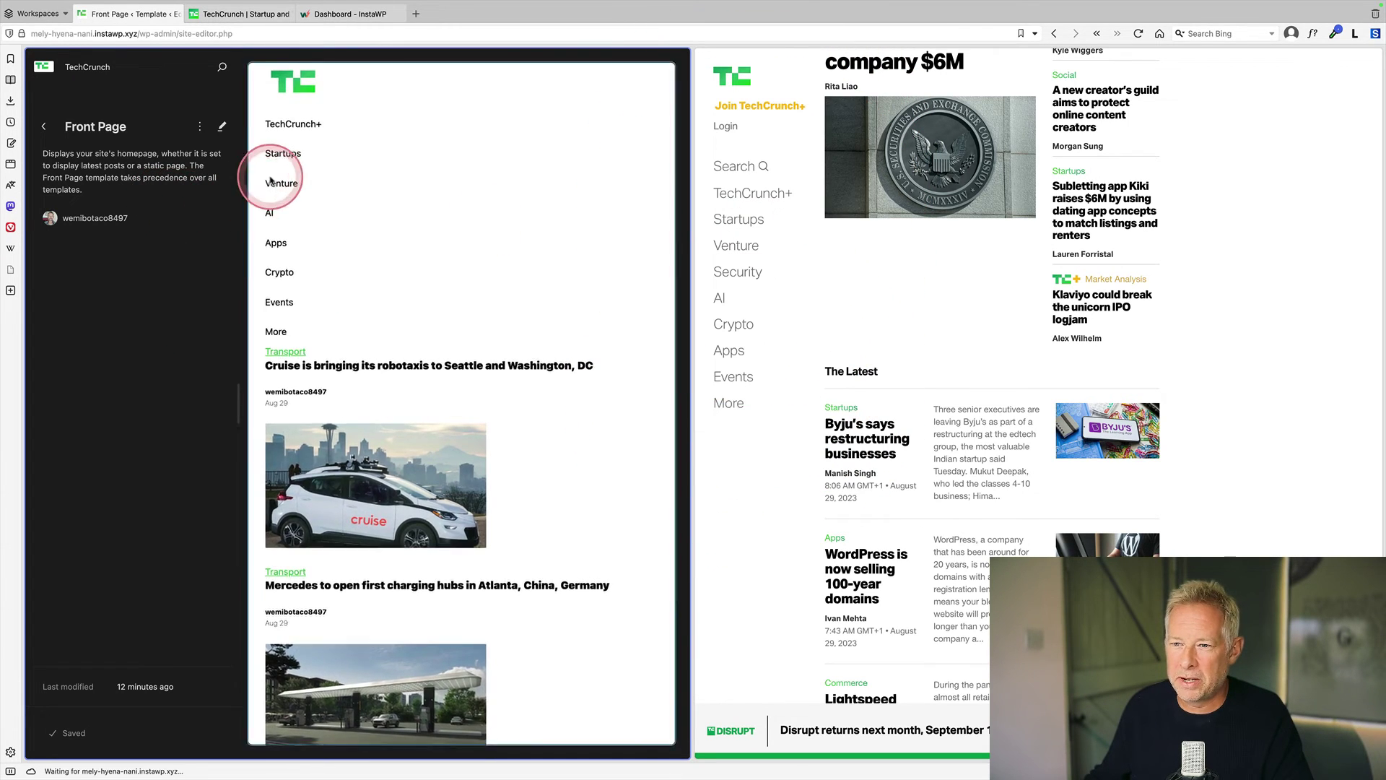
# Switch the navigation menu's block spacing to a custom value in rem units
pyautogui.click(270, 180)
pyautogui.click(56, 204)
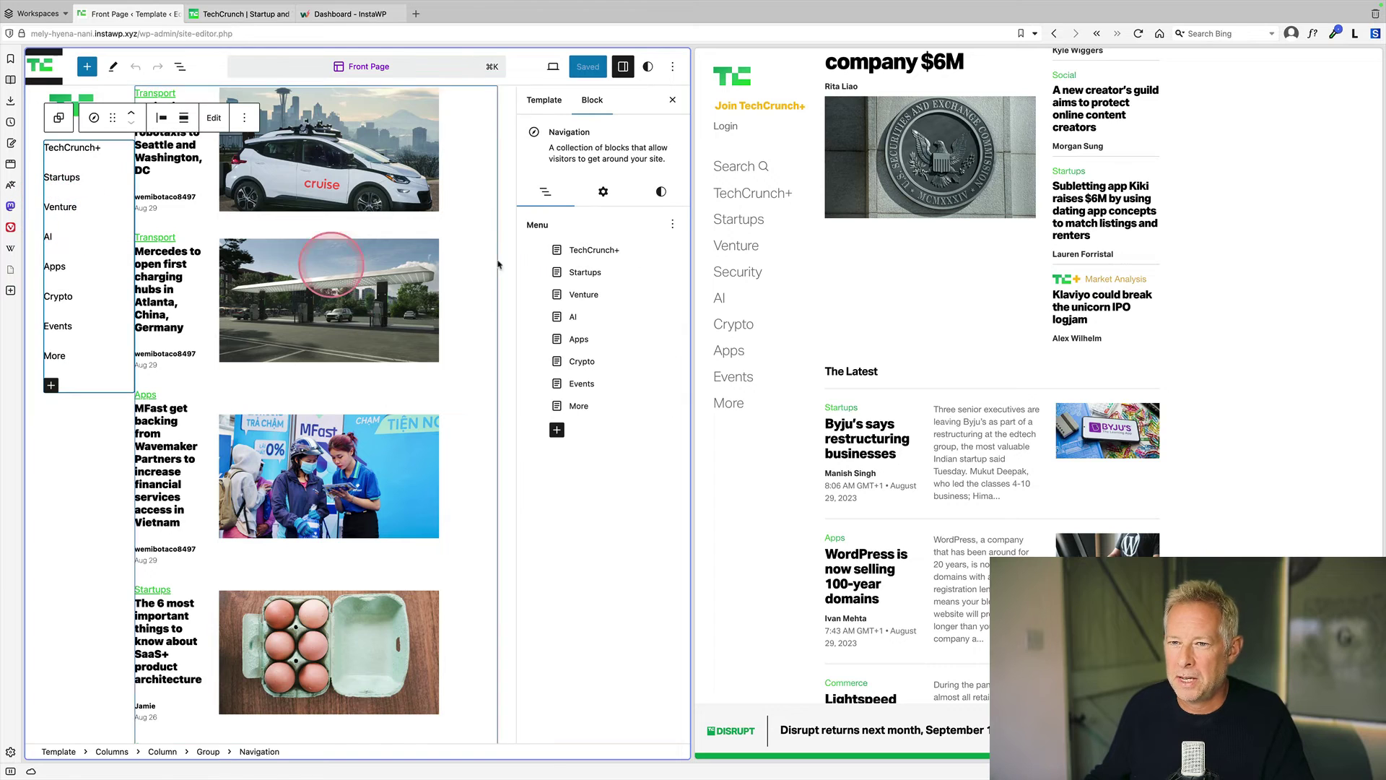
pyautogui.click(662, 193)
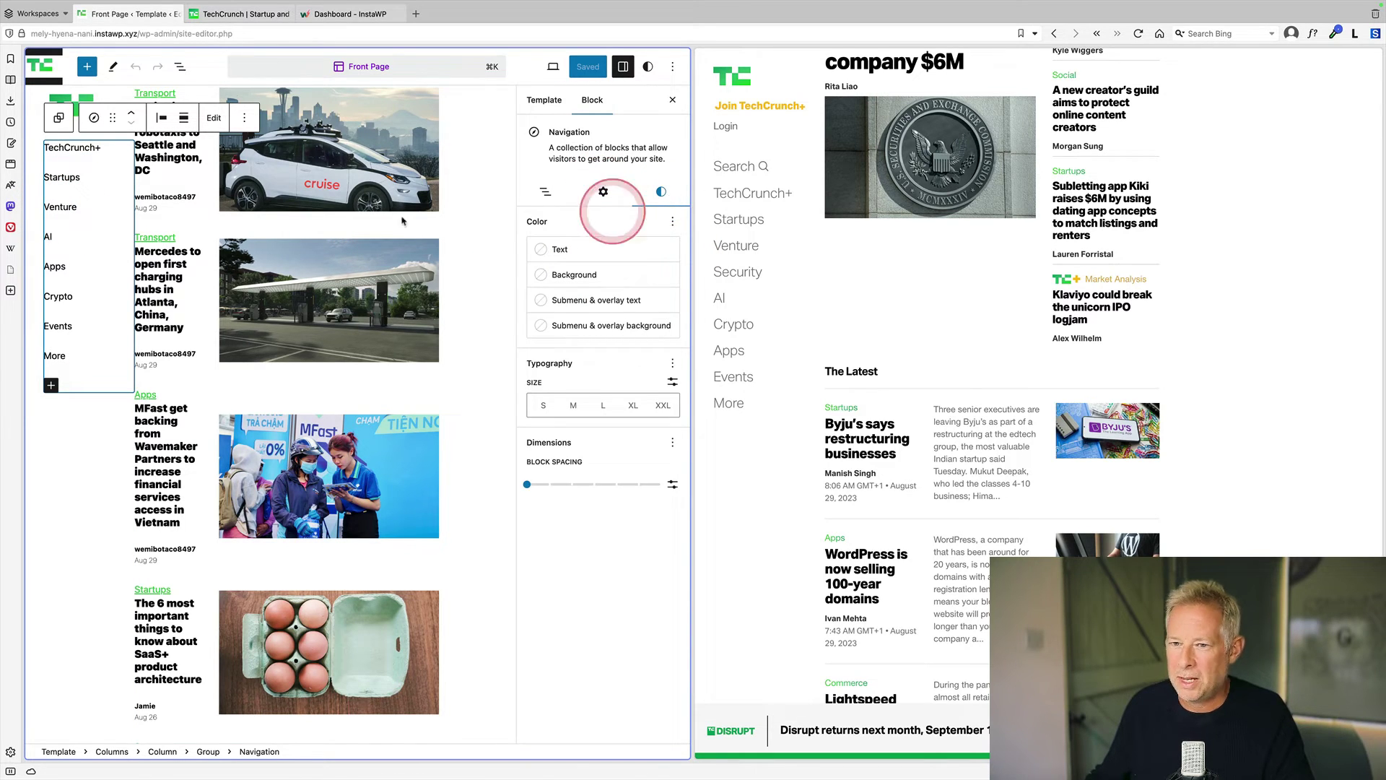
pyautogui.click(100, 154)
pyautogui.click(108, 157)
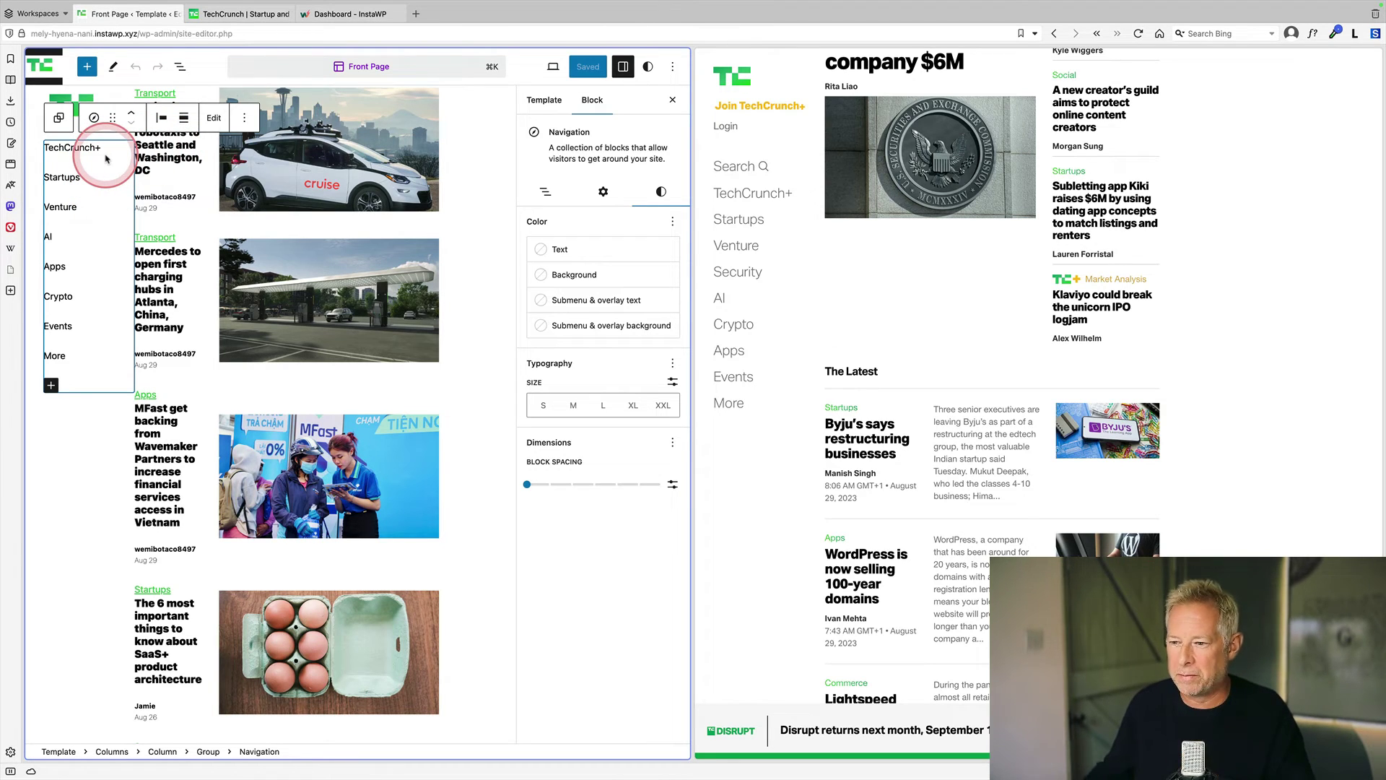
pyautogui.moveTo(530, 484)
pyautogui.mouseDown()
pyautogui.moveTo(592, 480)
pyautogui.moveTo(535, 491)
pyautogui.mouseUp()
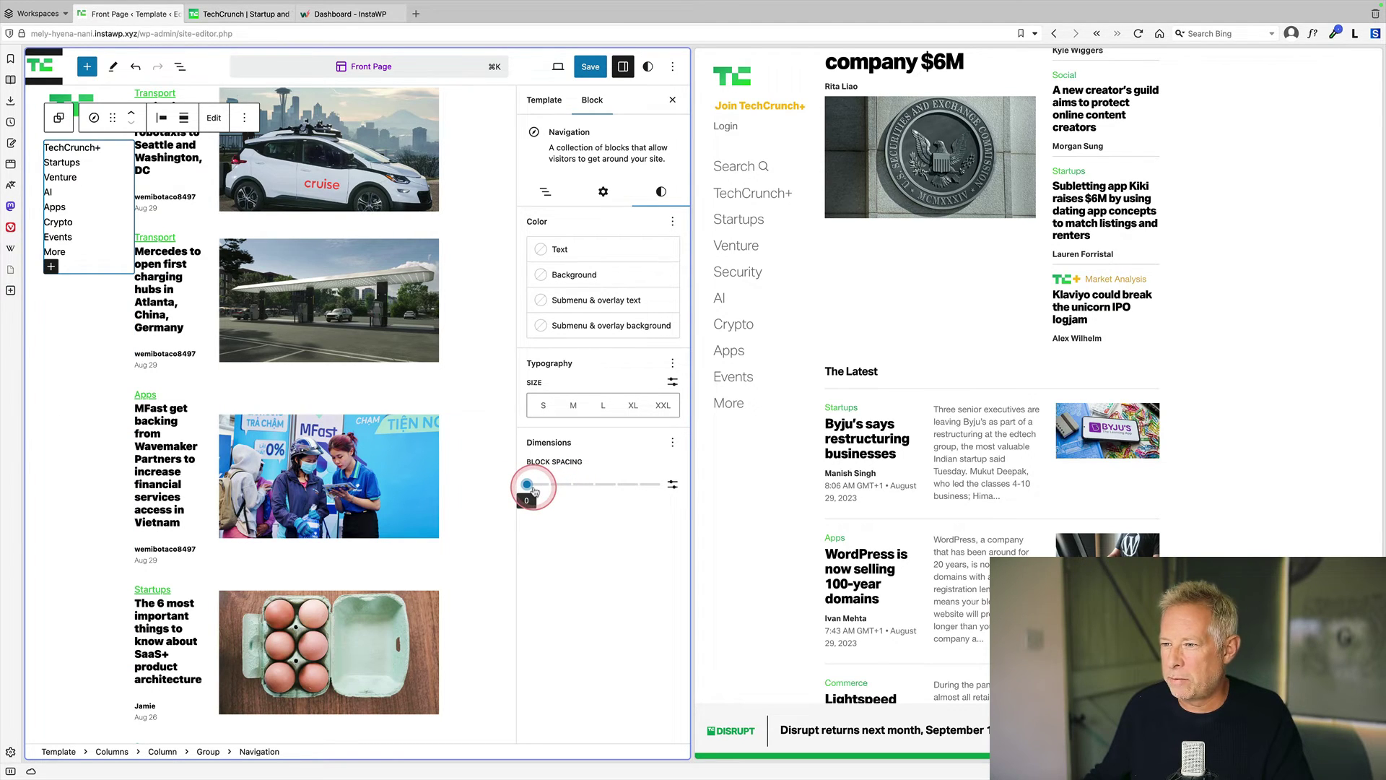
pyautogui.click(673, 485)
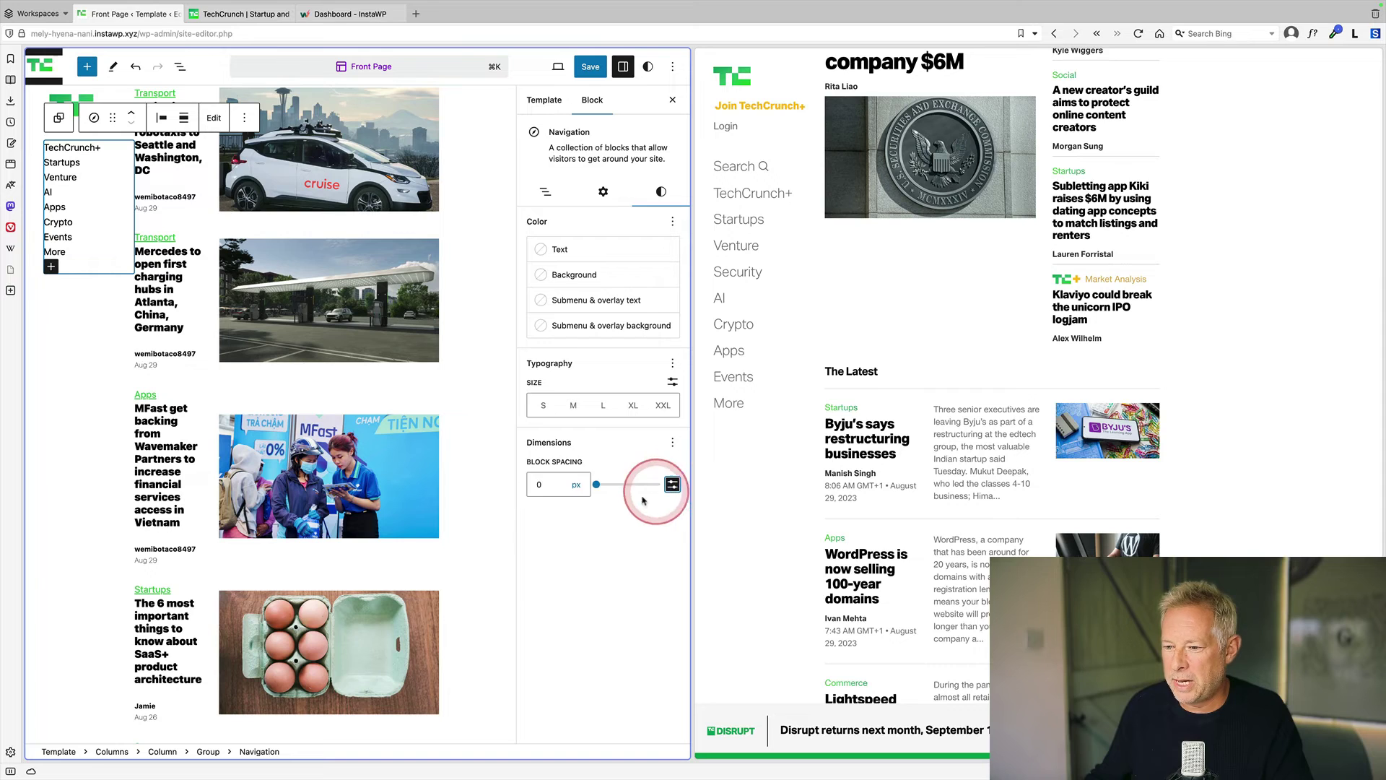
pyautogui.click(575, 491)
pyautogui.click(579, 493)
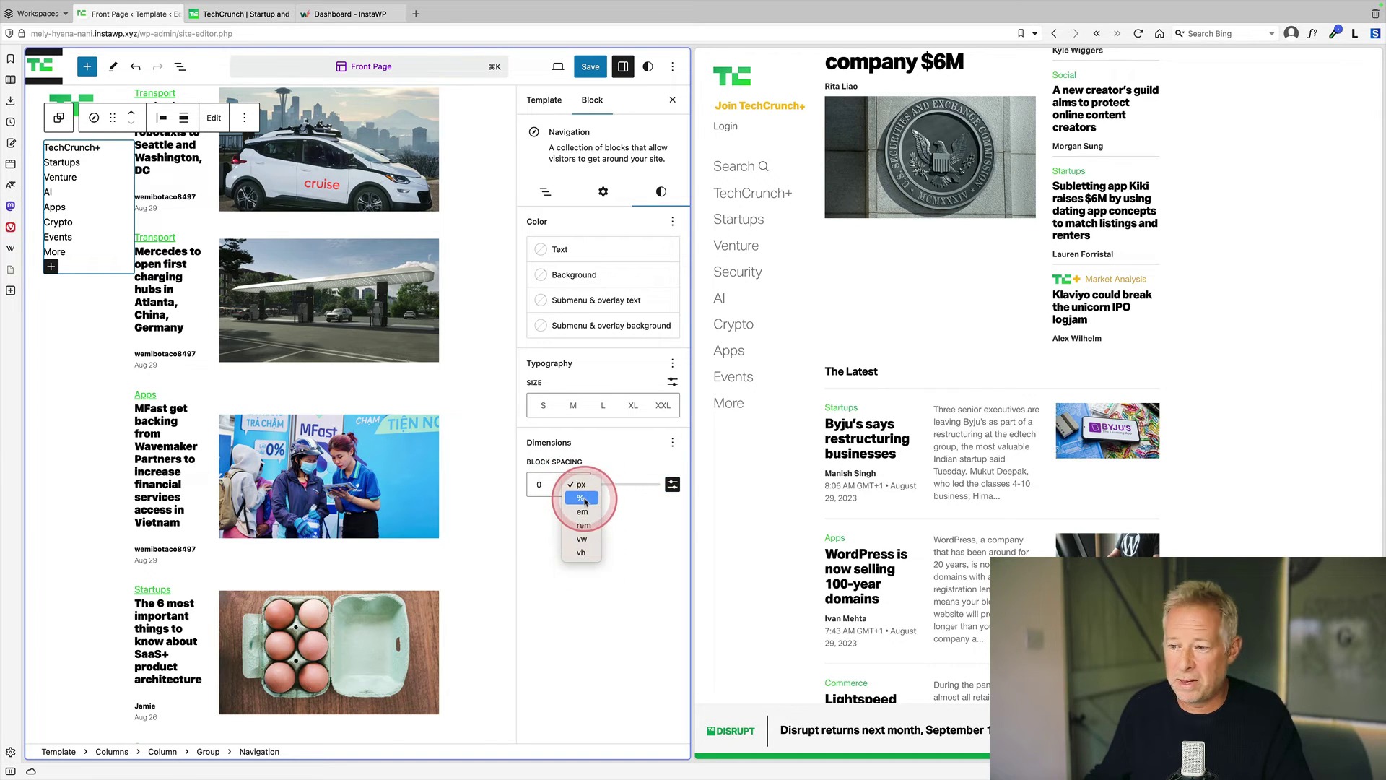
pyautogui.click(579, 494)
pyautogui.click(584, 525)
pyautogui.doubleClick(526, 484)
# Enter .5 rem menu spacing and make the menu text Thin
pyautogui.write('.5')
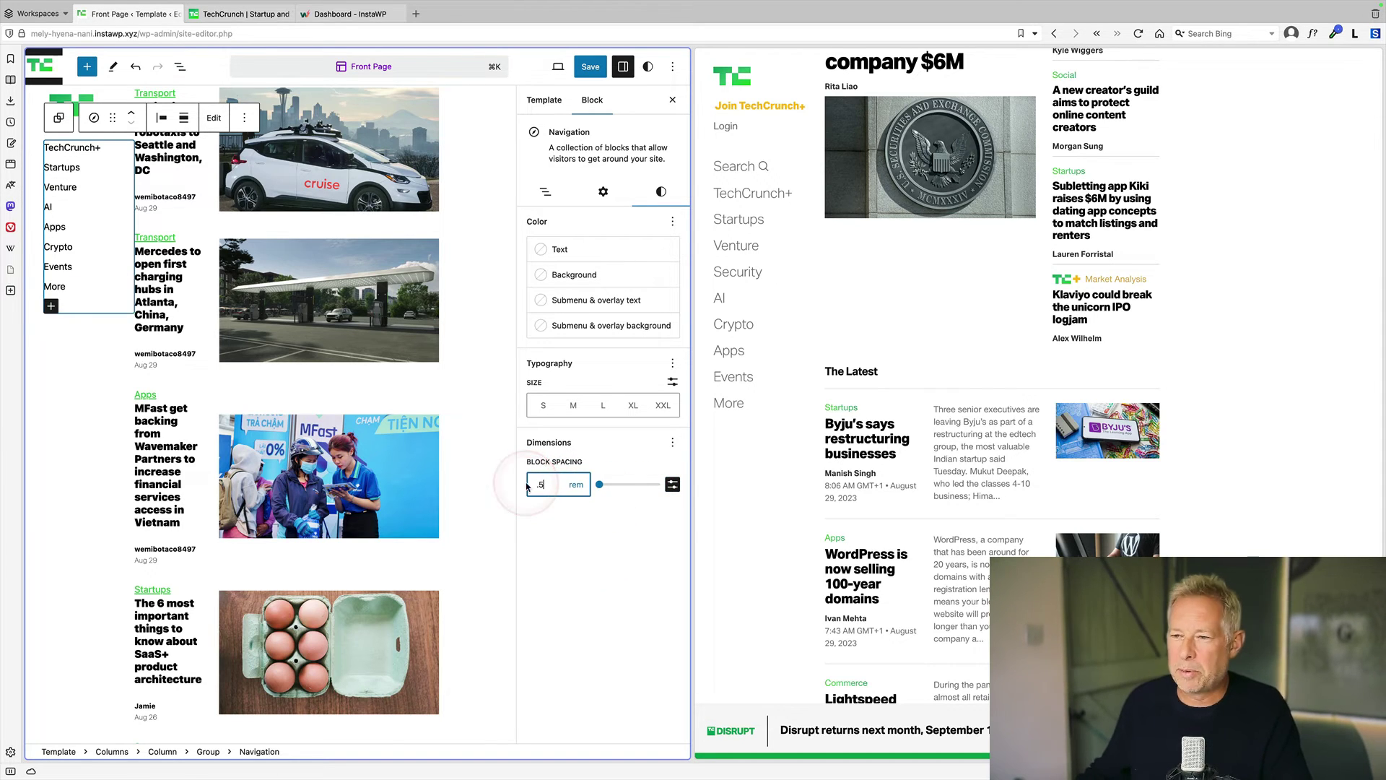
pyautogui.click(673, 364)
pyautogui.click(605, 421)
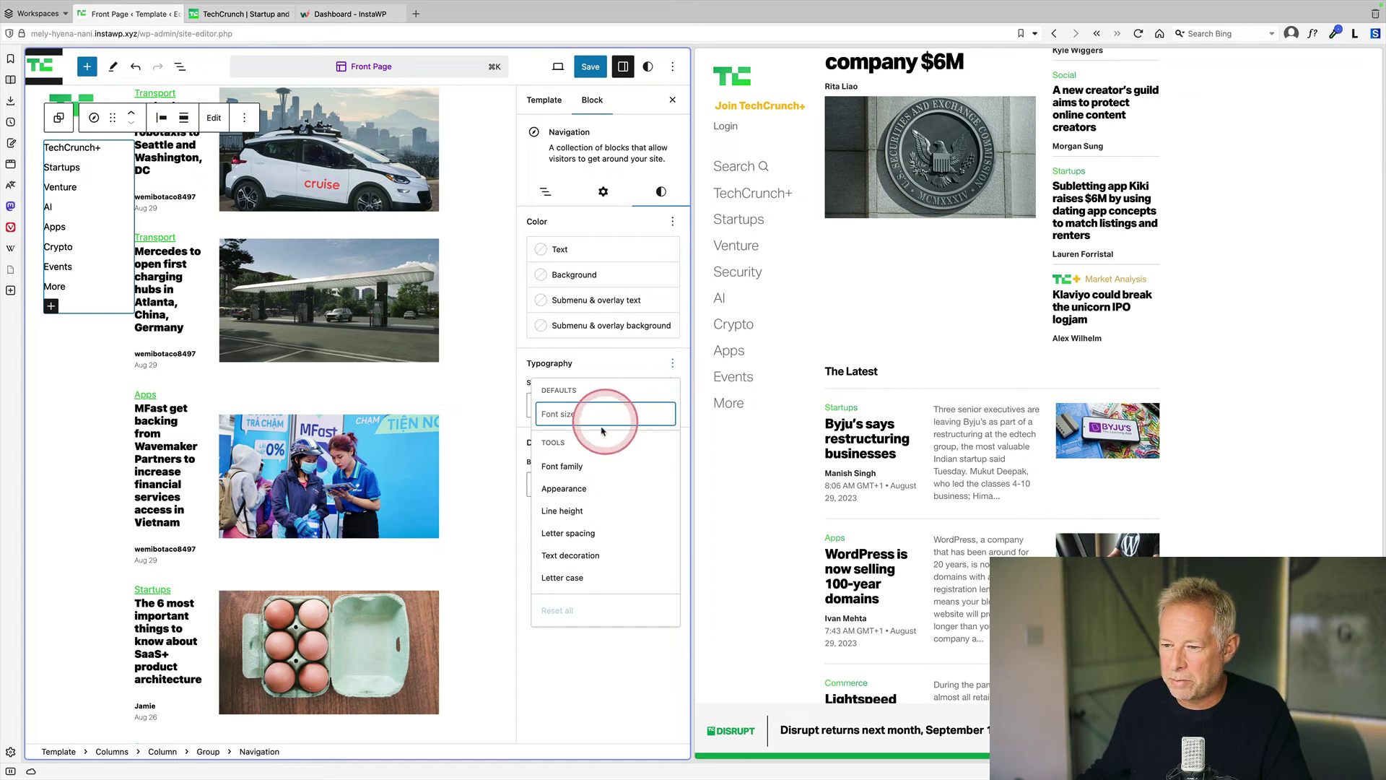
pyautogui.click(570, 488)
pyautogui.click(606, 678)
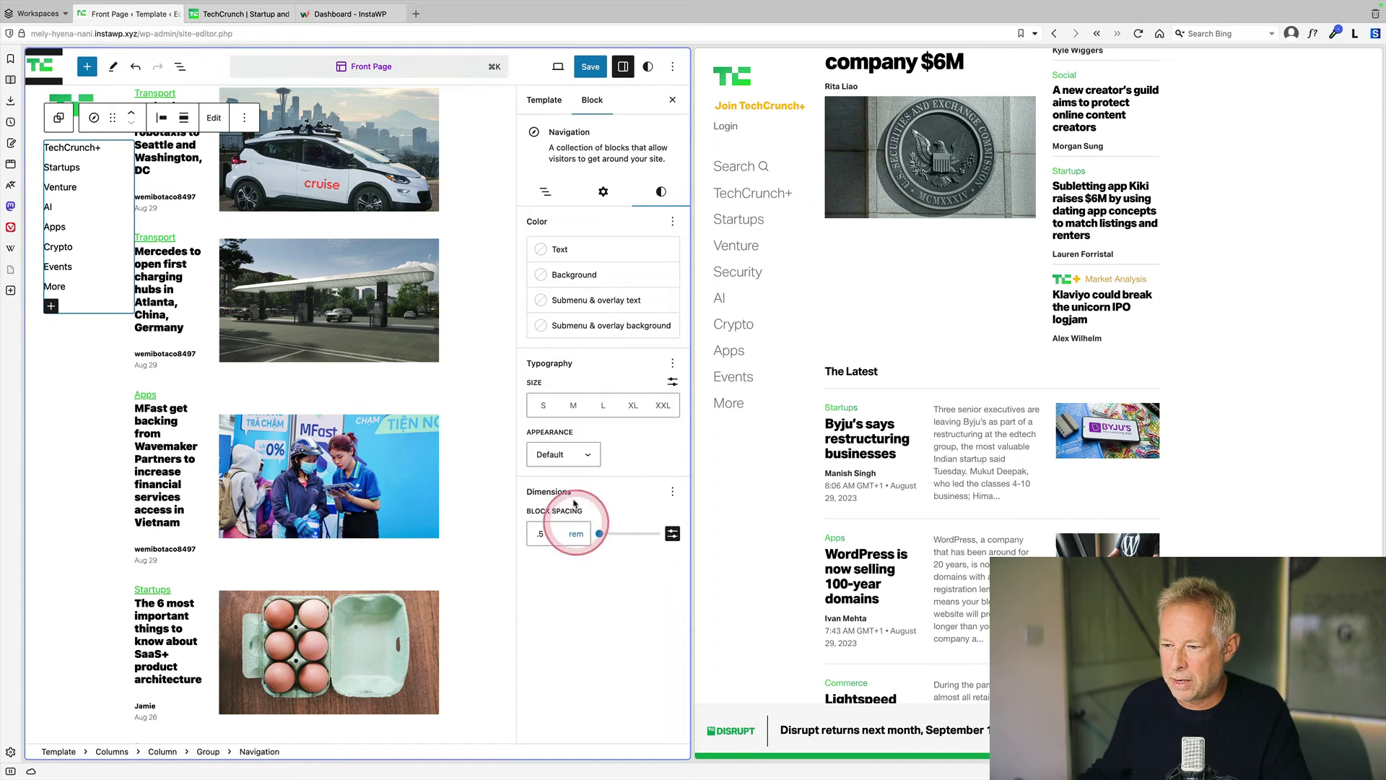
pyautogui.click(574, 455)
pyautogui.click(566, 514)
# Give the menu links a custom font size of 1.65 rem
pyautogui.click(80, 185)
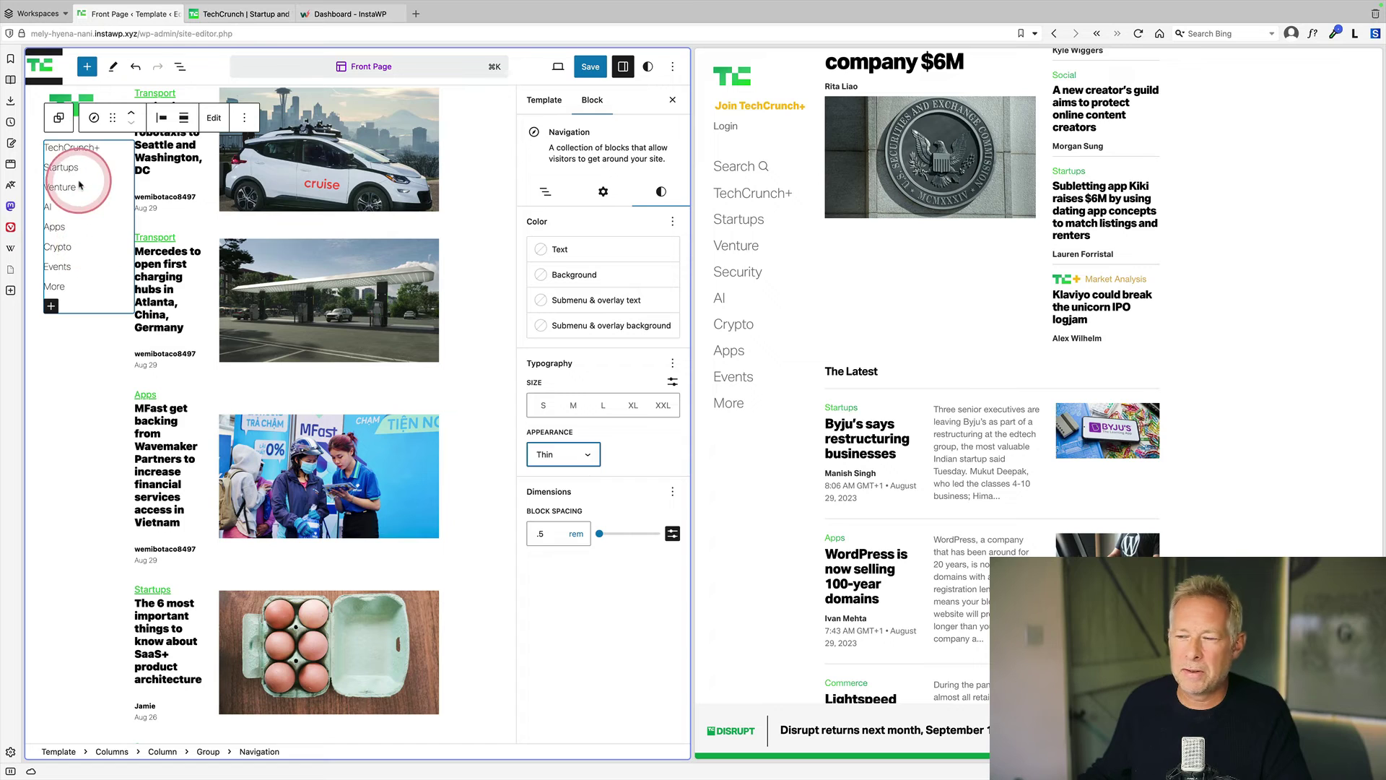
pyautogui.click(625, 219)
pyautogui.click(603, 406)
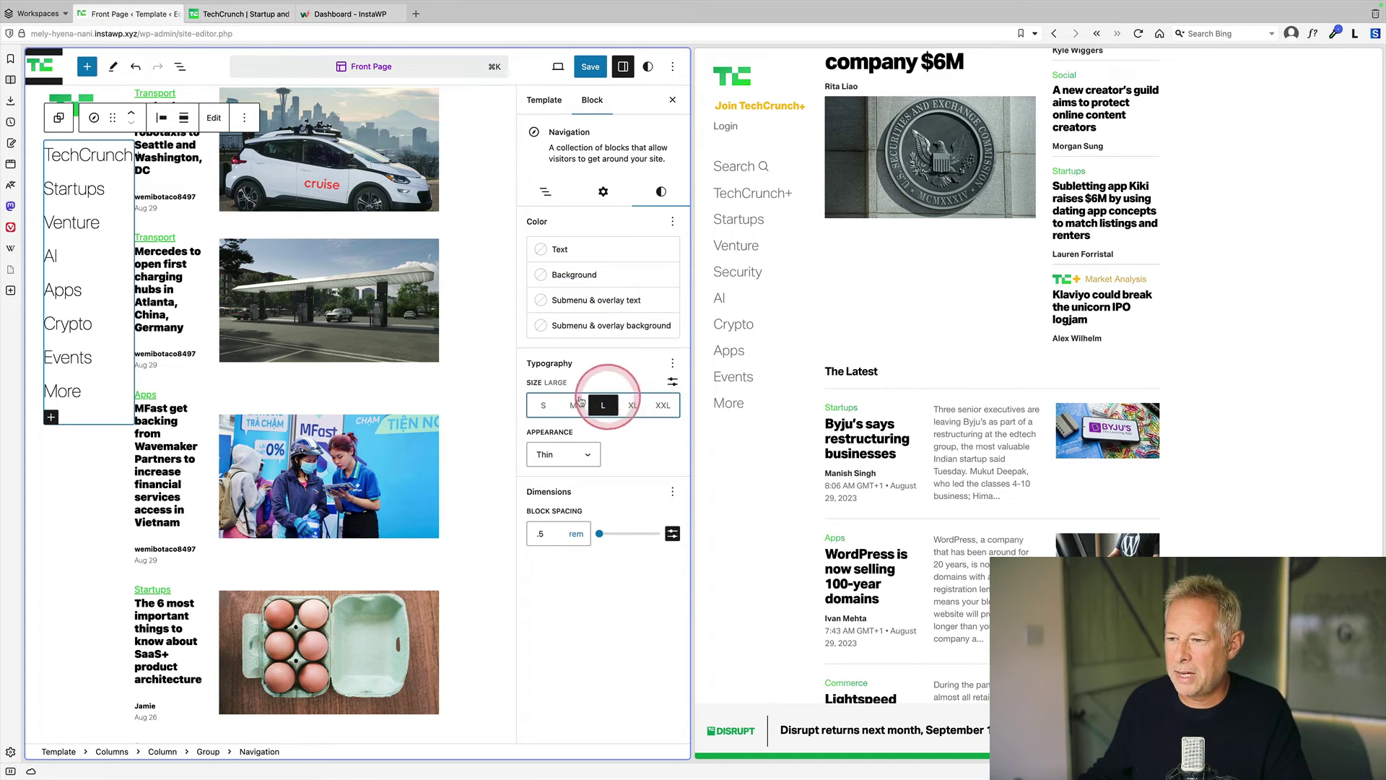
pyautogui.click(581, 406)
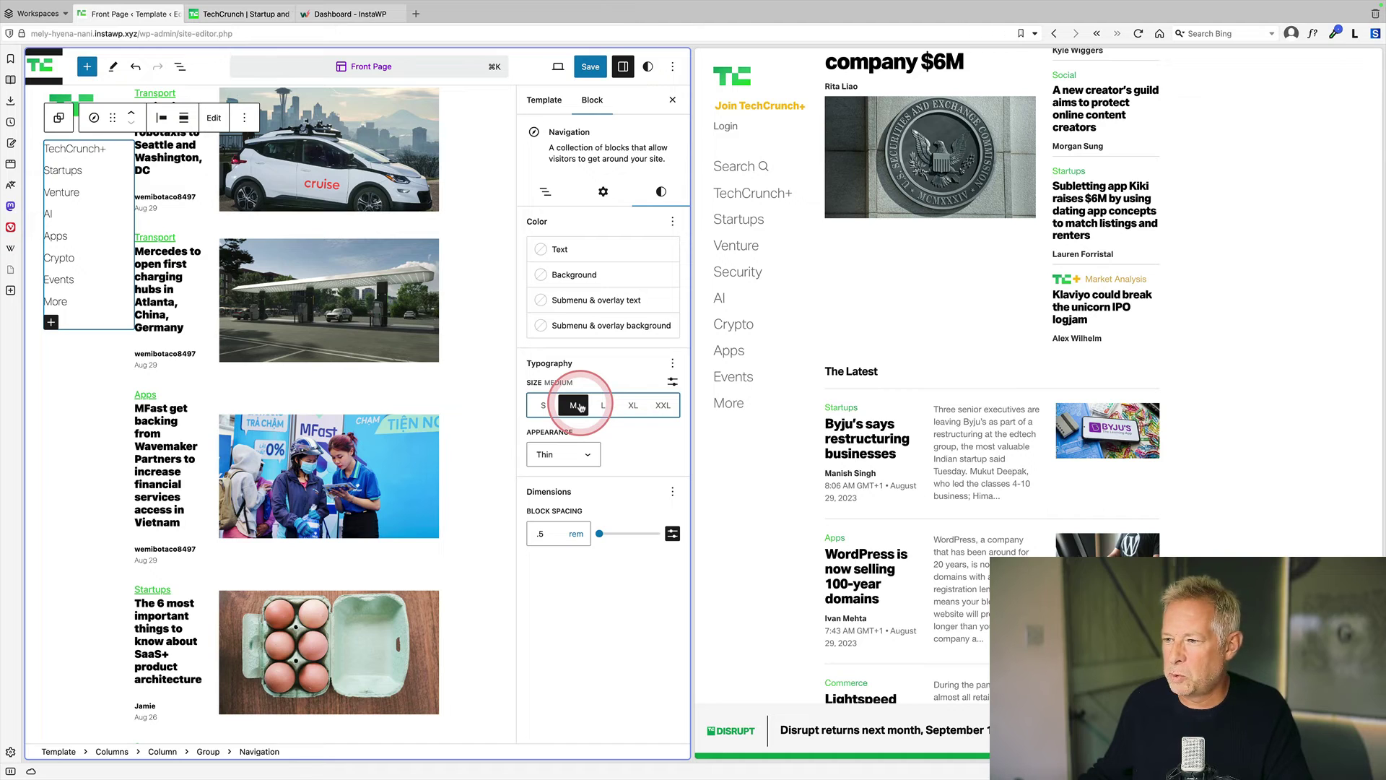
pyautogui.click(601, 406)
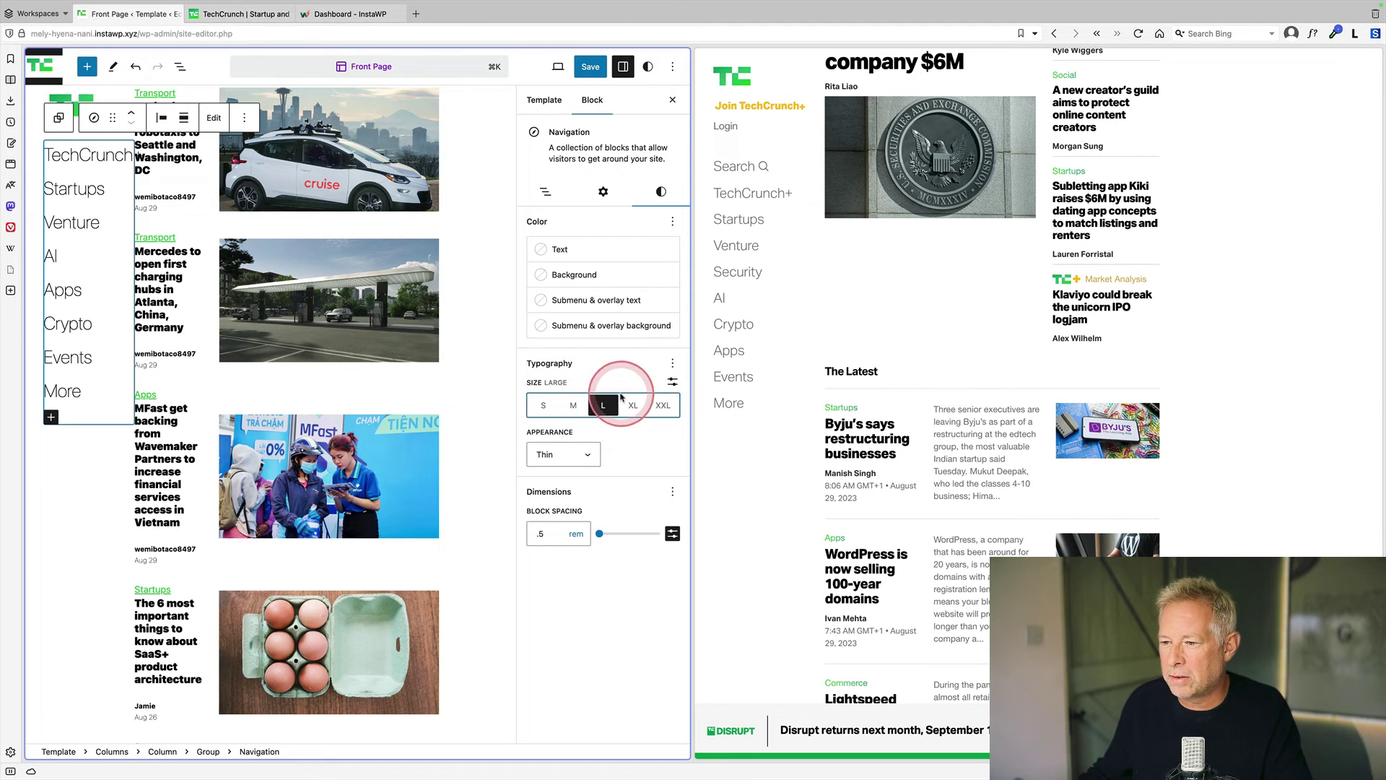
pyautogui.click(672, 381)
pyautogui.click(556, 401)
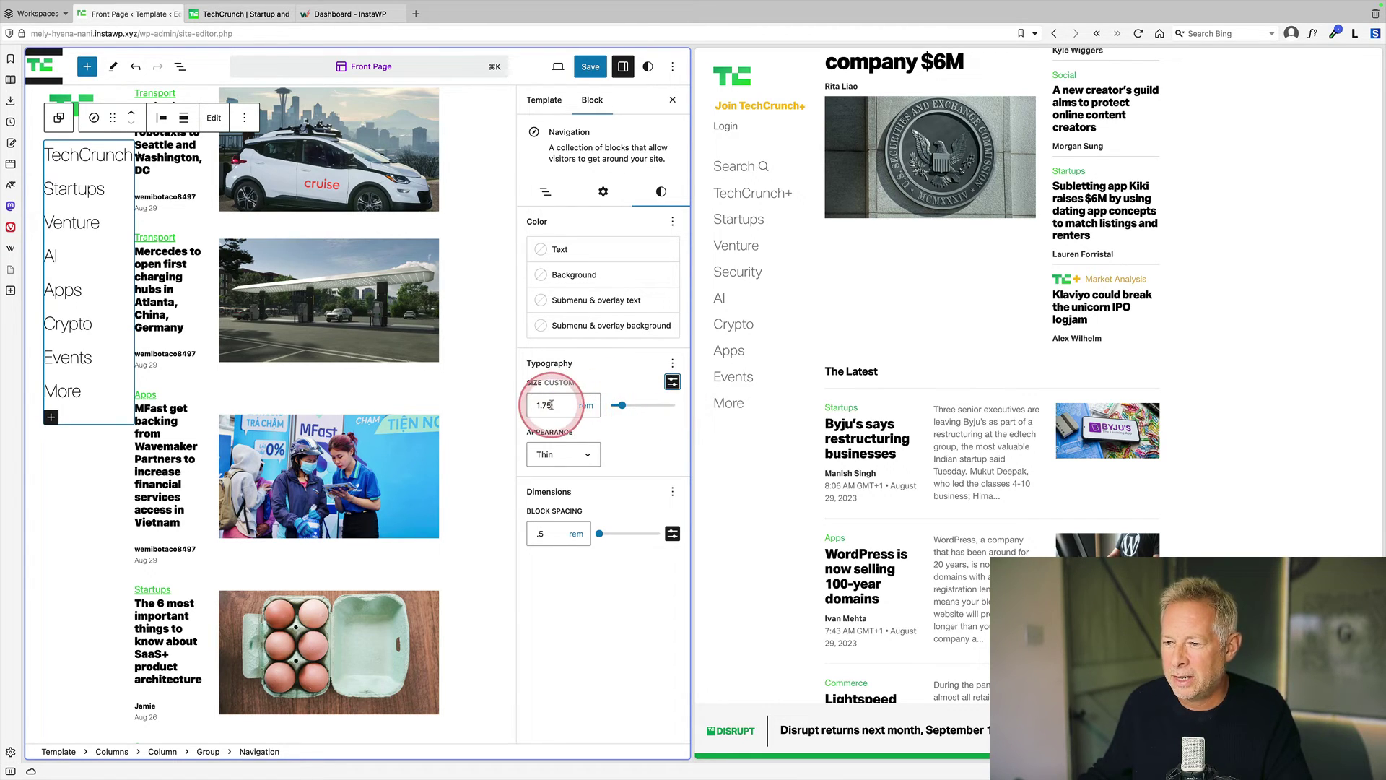
pyautogui.click(563, 406)
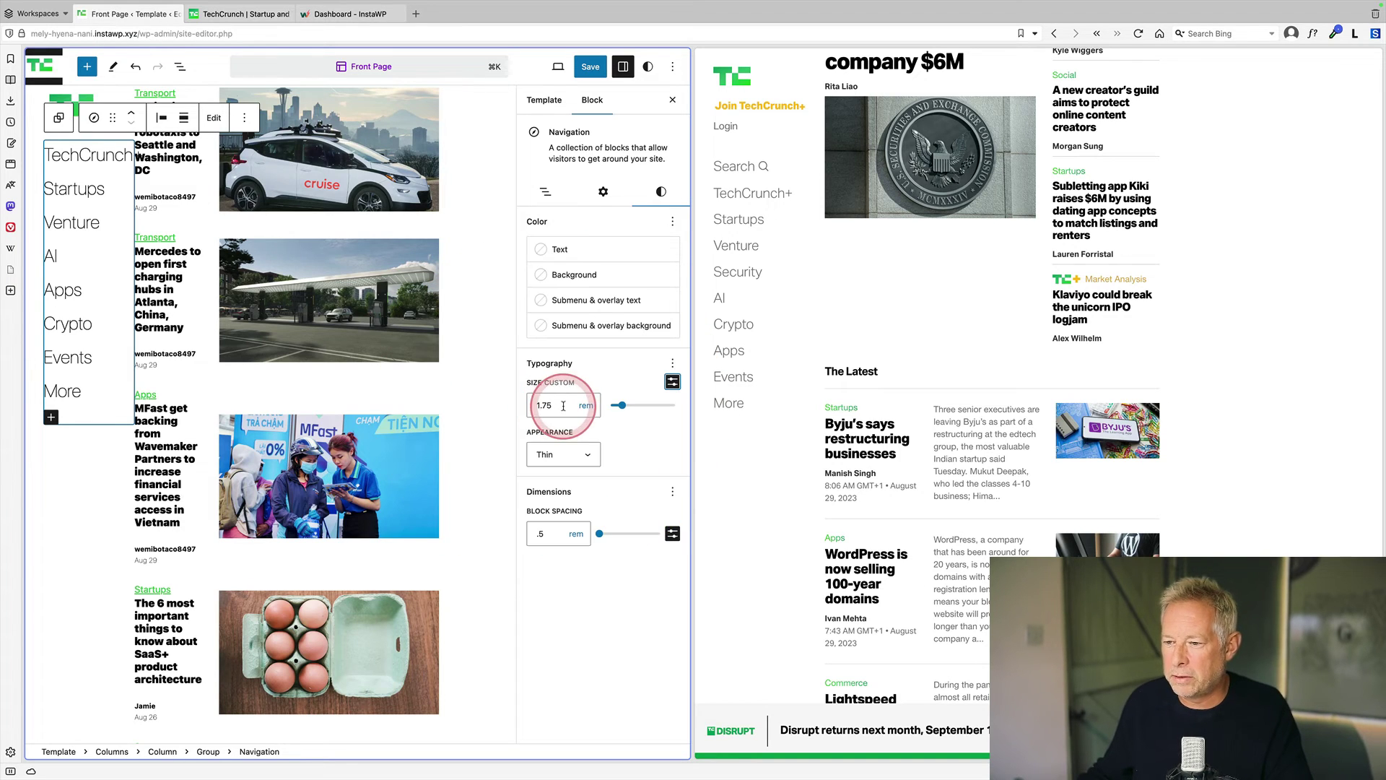
pyautogui.press('BackSpace')
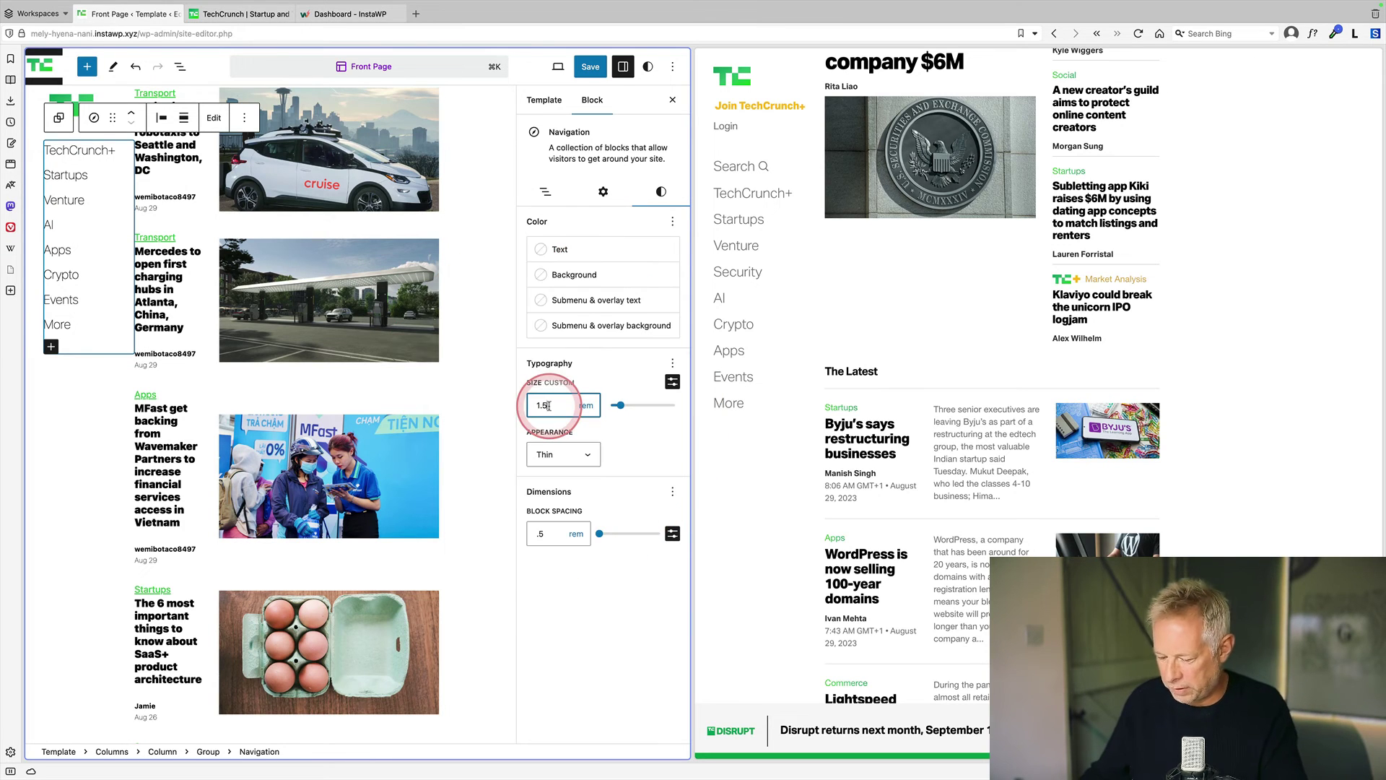
pyautogui.write('6')
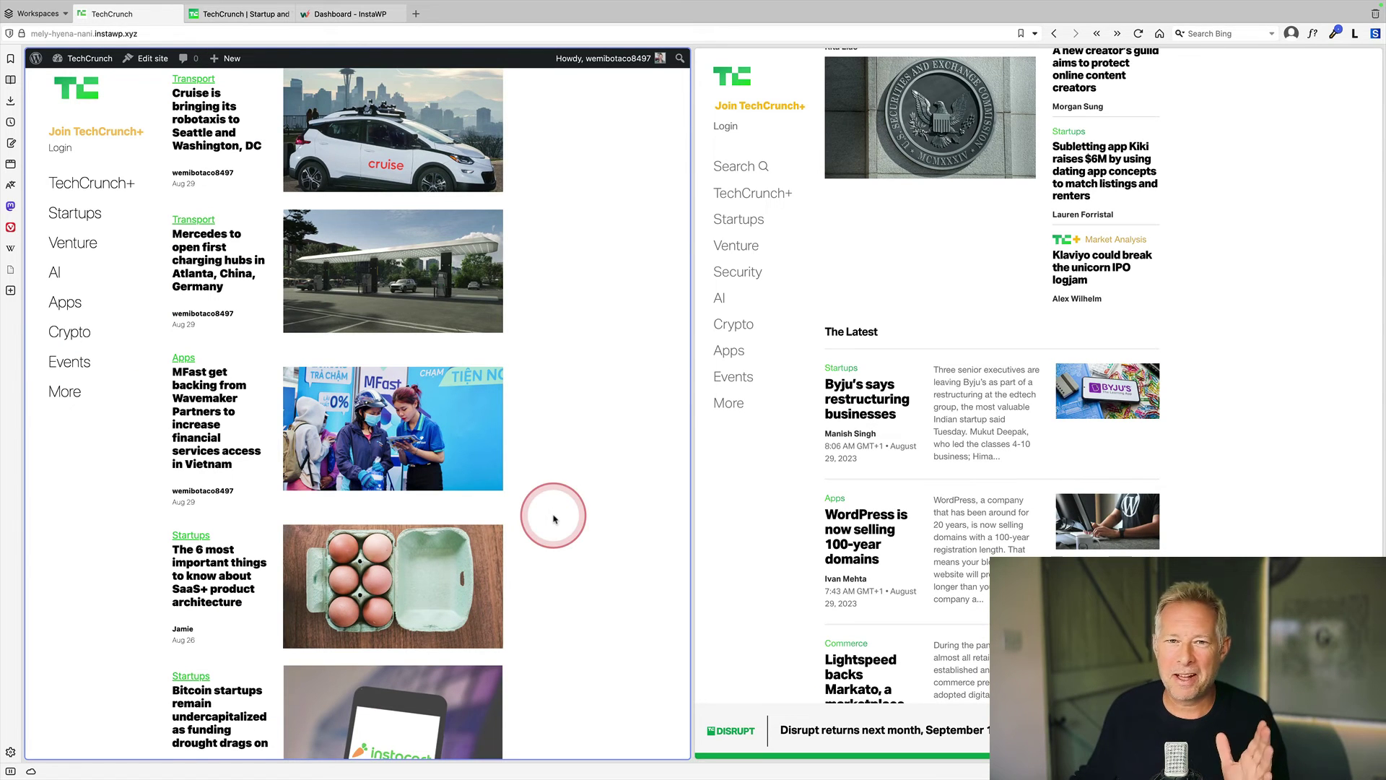
# Scroll through the live front page to review the posts
pyautogui.scroll(-6, 554, 518)
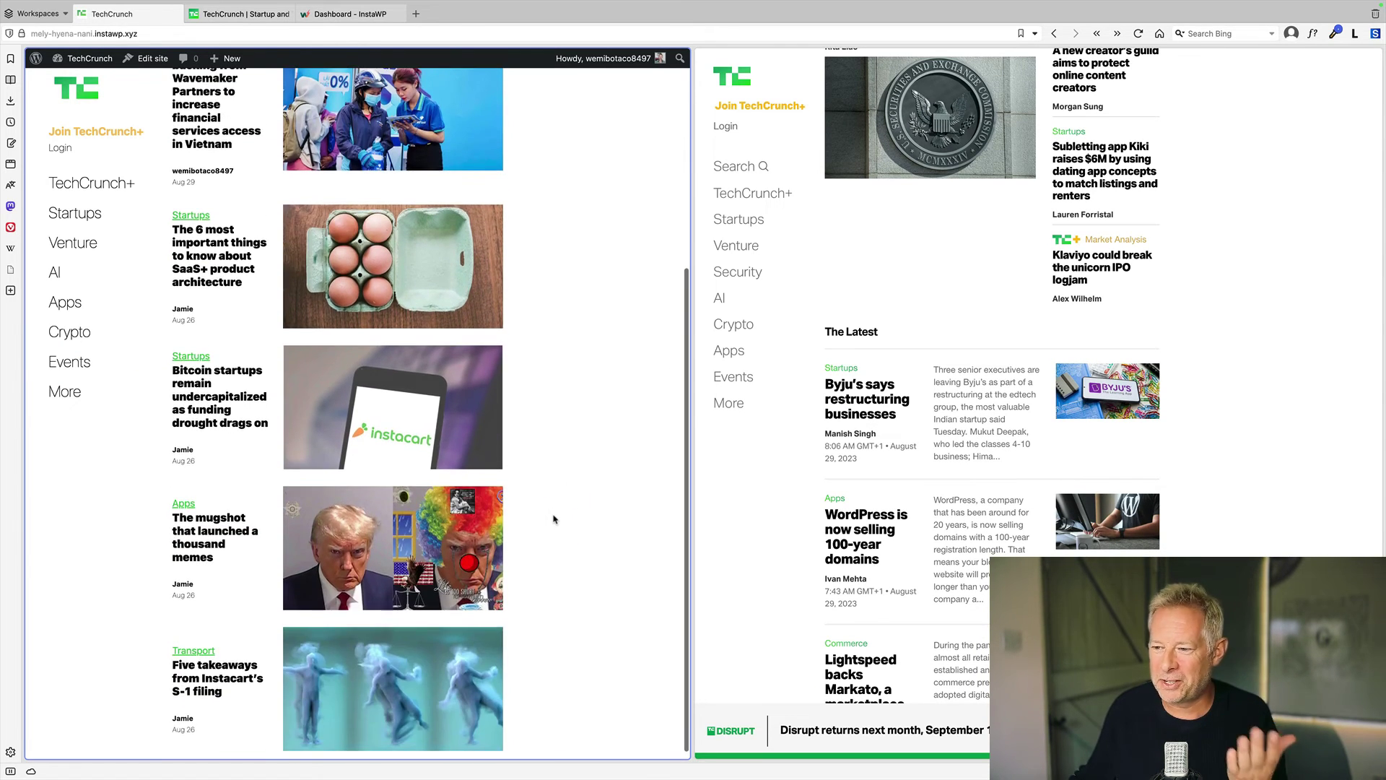
pyautogui.scroll(7, 554, 518)
pyautogui.scroll(-1, 554, 518)
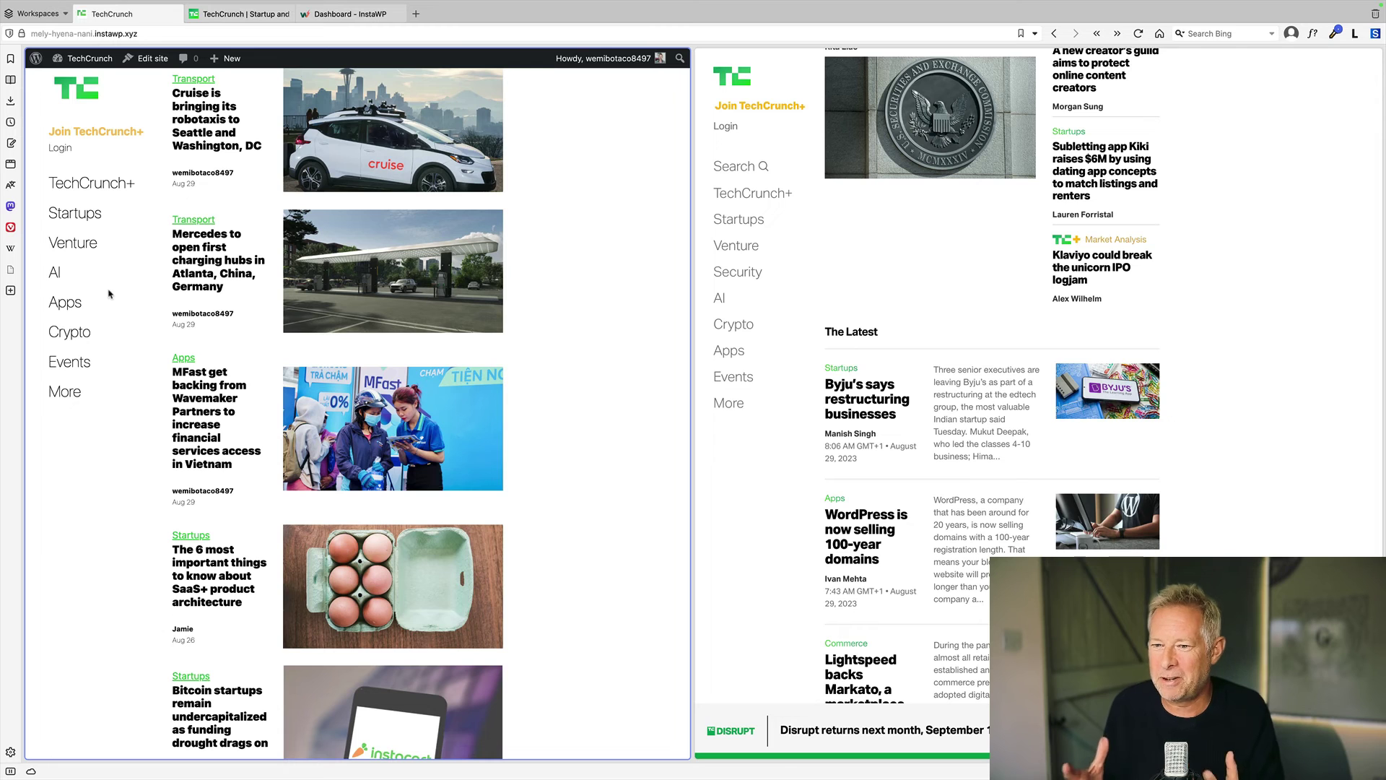
pyautogui.scroll(-5, 506, 354)
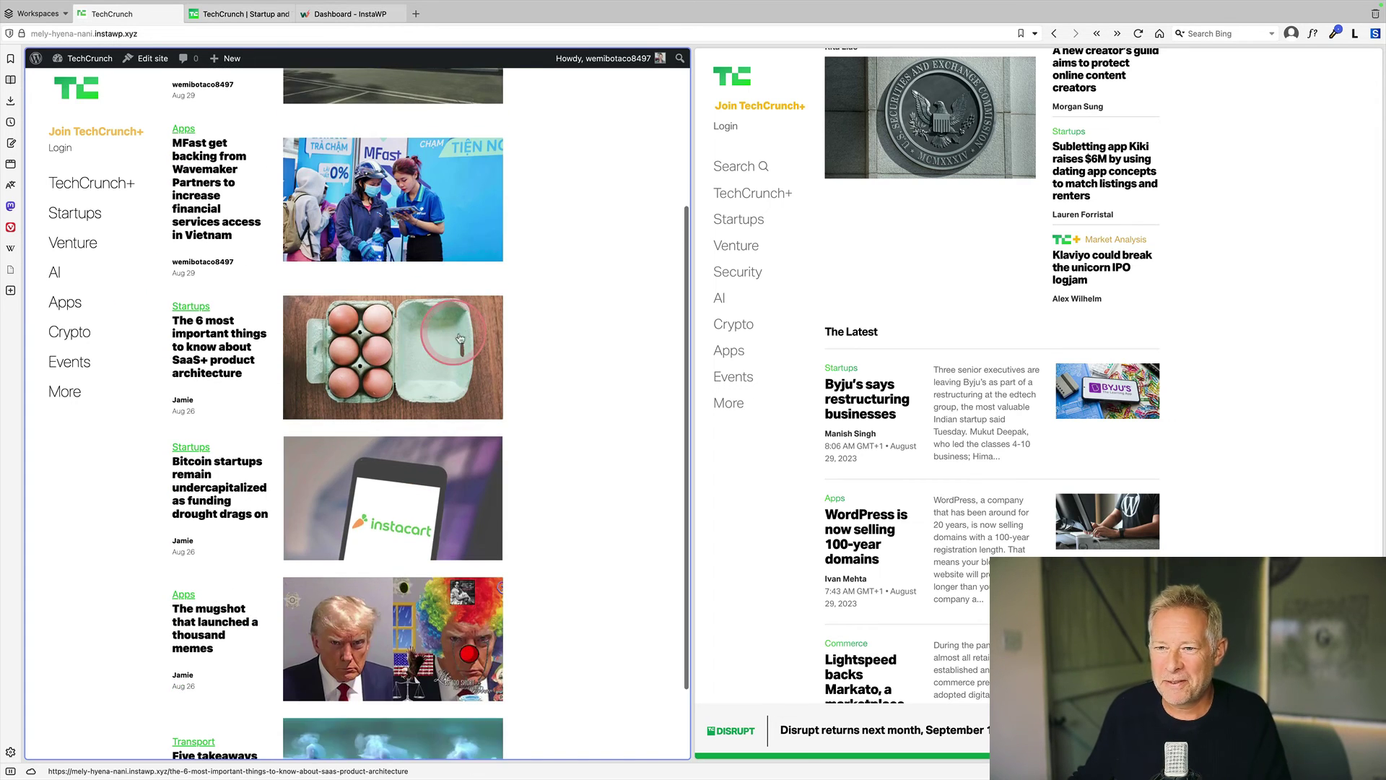
pyautogui.scroll(3, 543, 364)
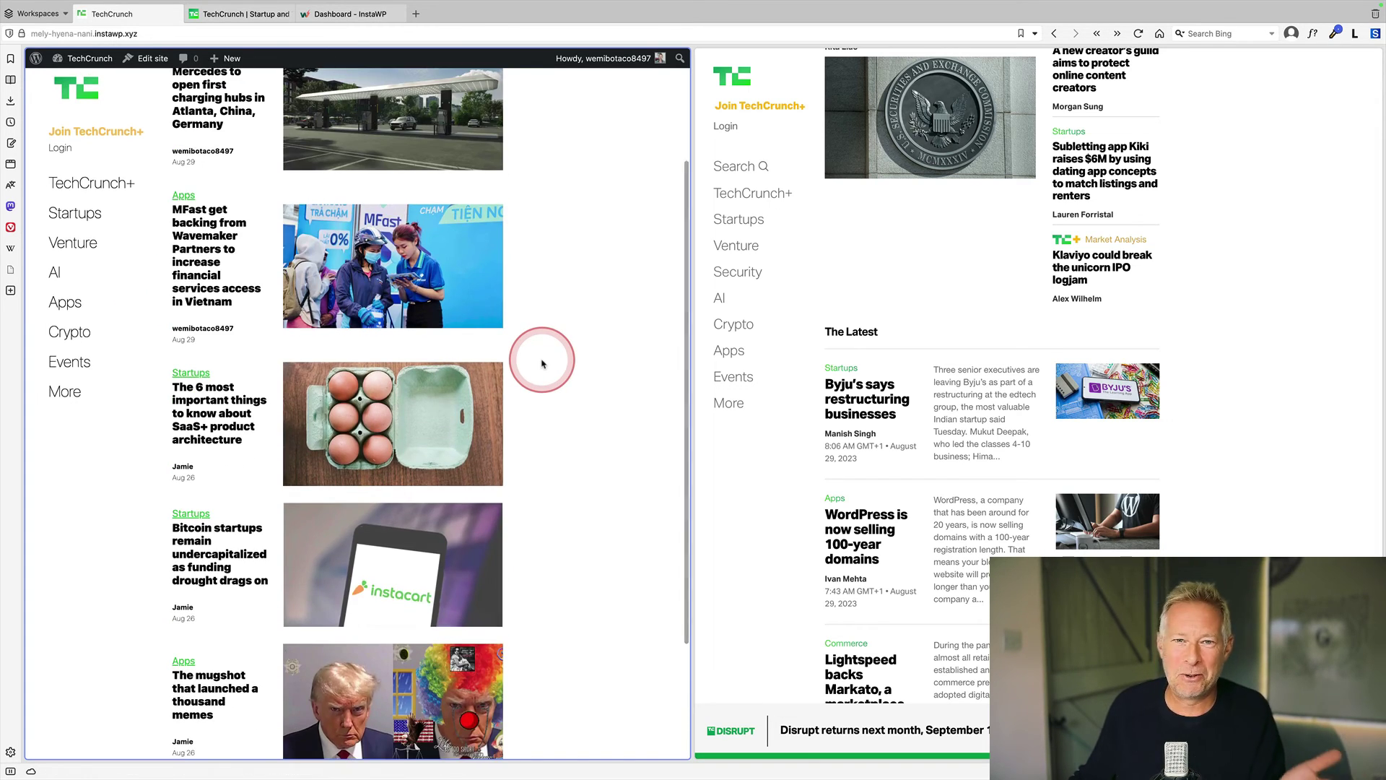
pyautogui.scroll(3, 542, 364)
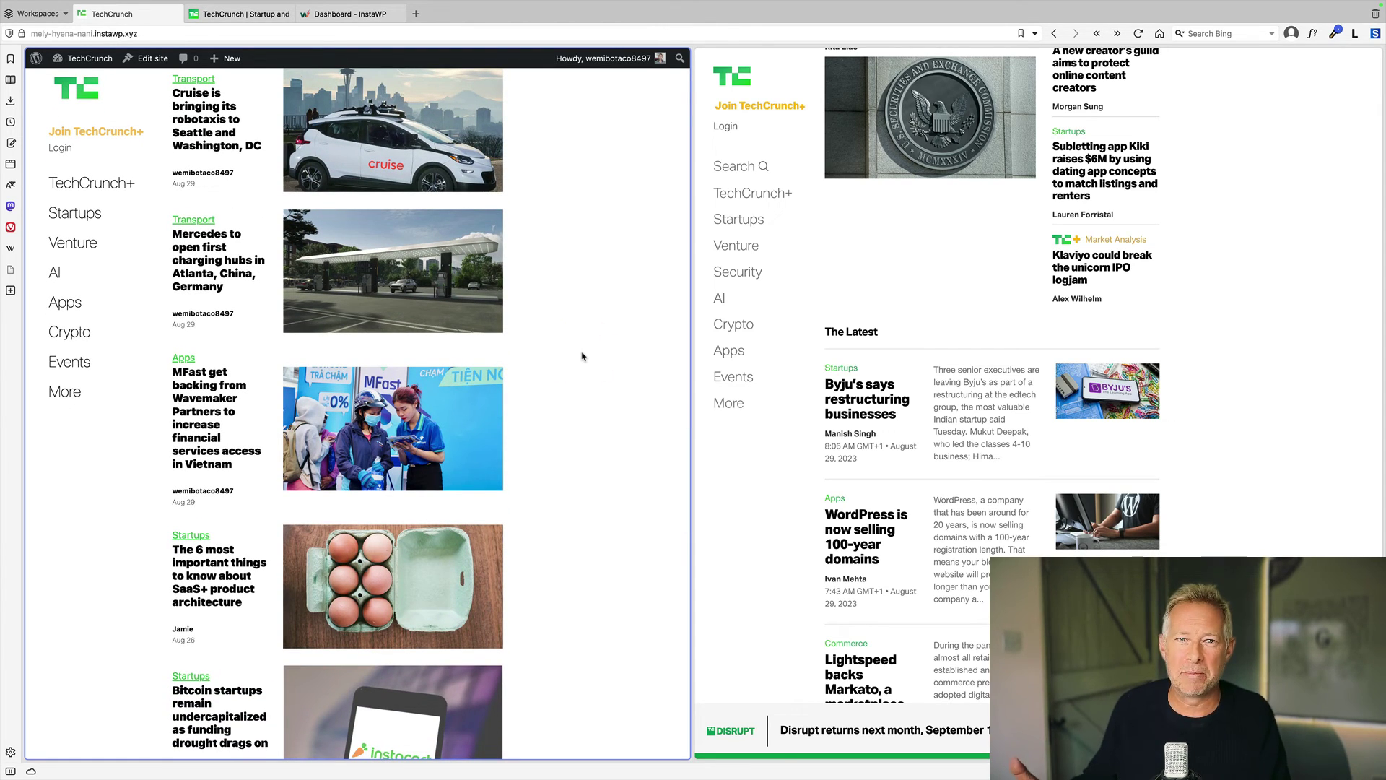
# Widen the live front page pane and compare it with the TechCrunch reference
pyautogui.click(486, 426)
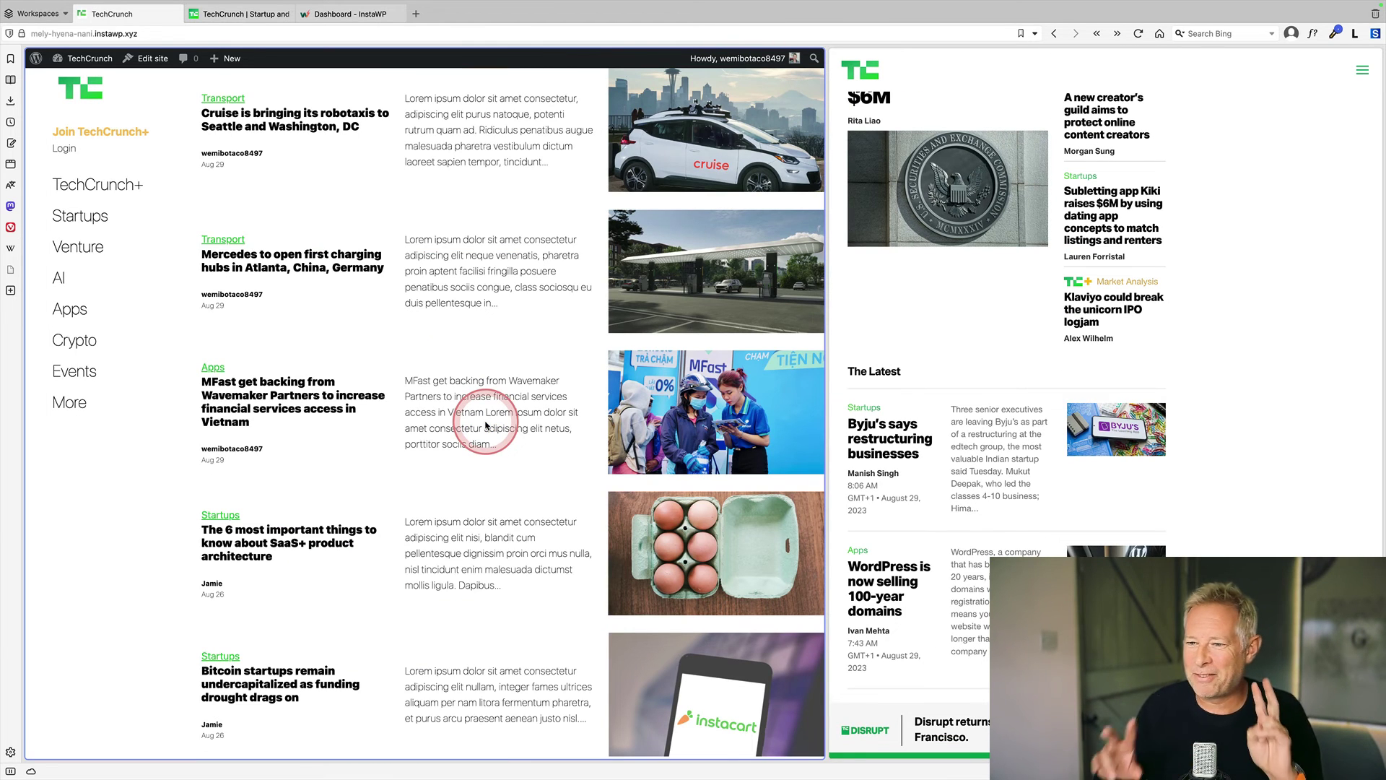
pyautogui.click(476, 153)
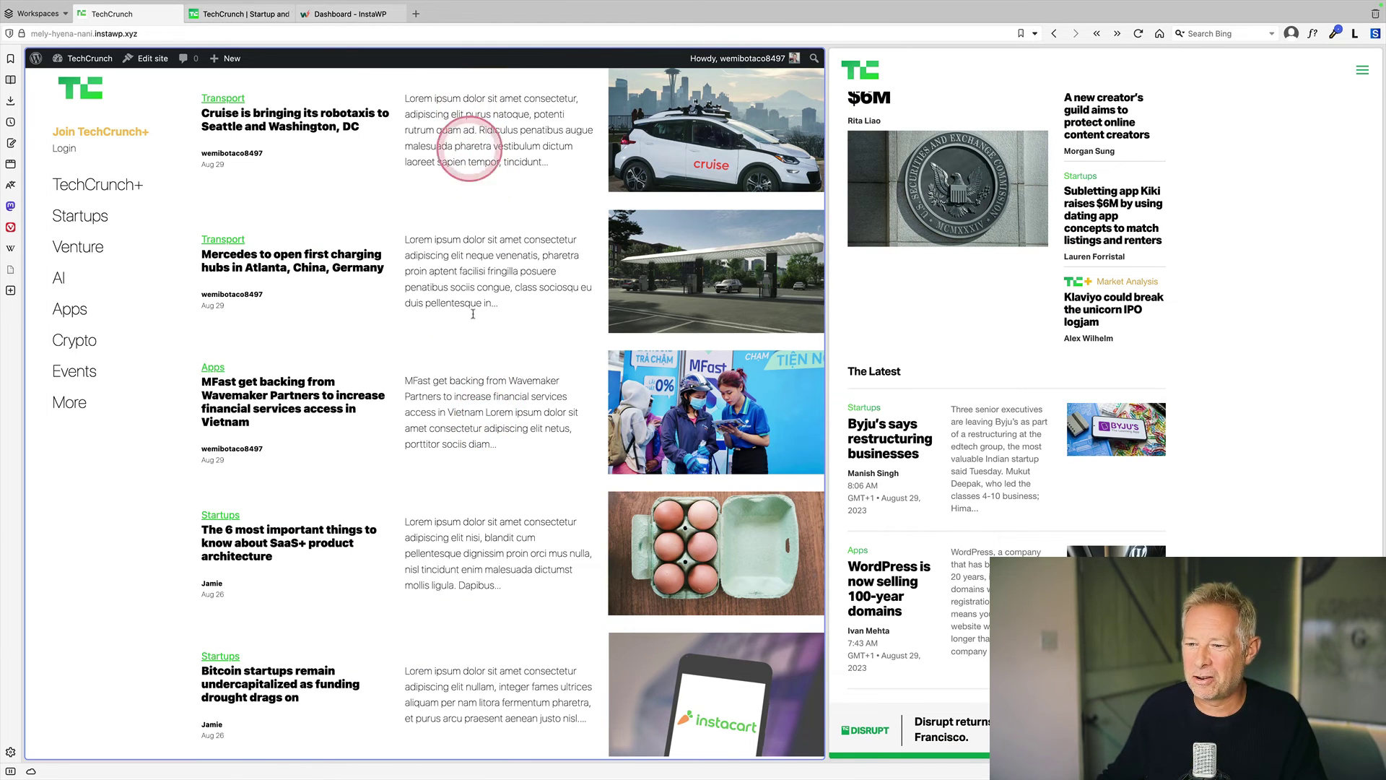
pyautogui.scroll(-5, 498, 534)
pyautogui.click(500, 547)
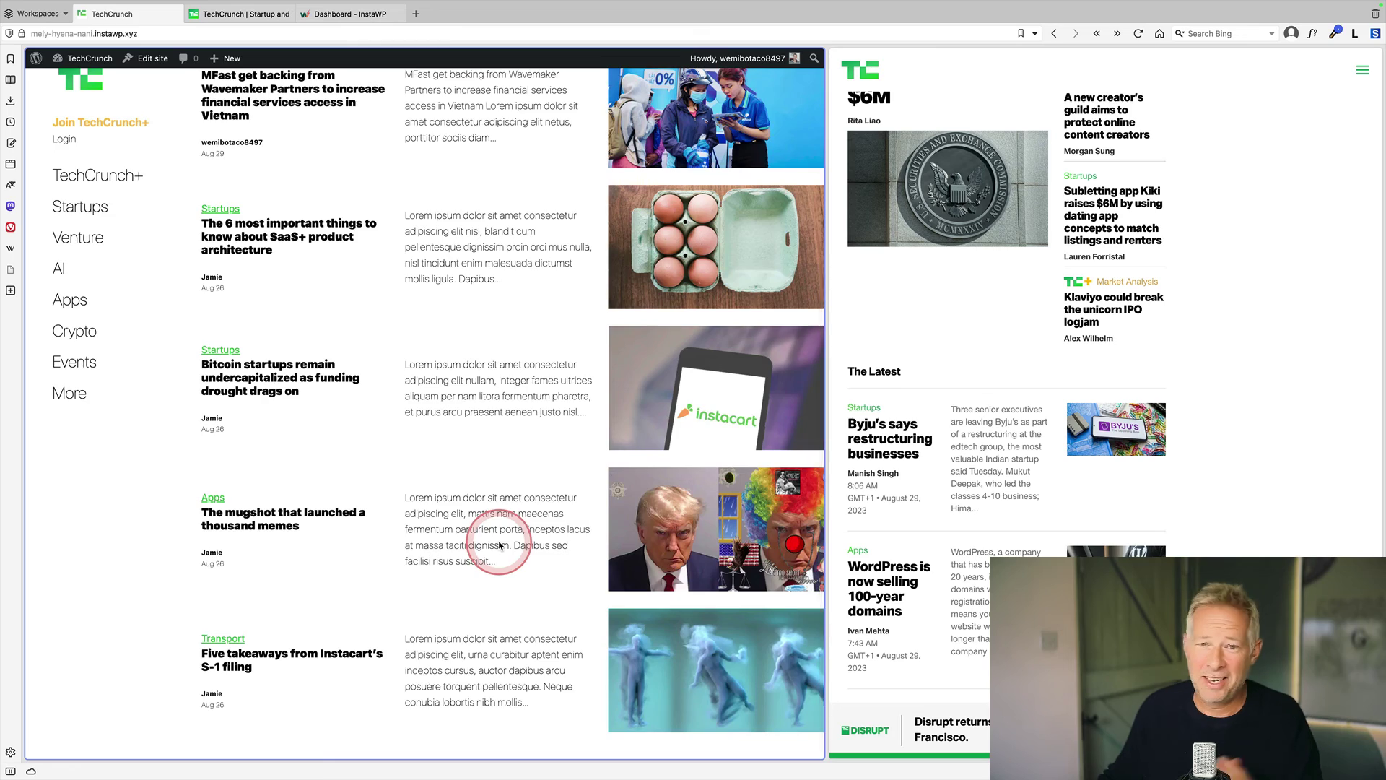
pyautogui.scroll(5, 500, 547)
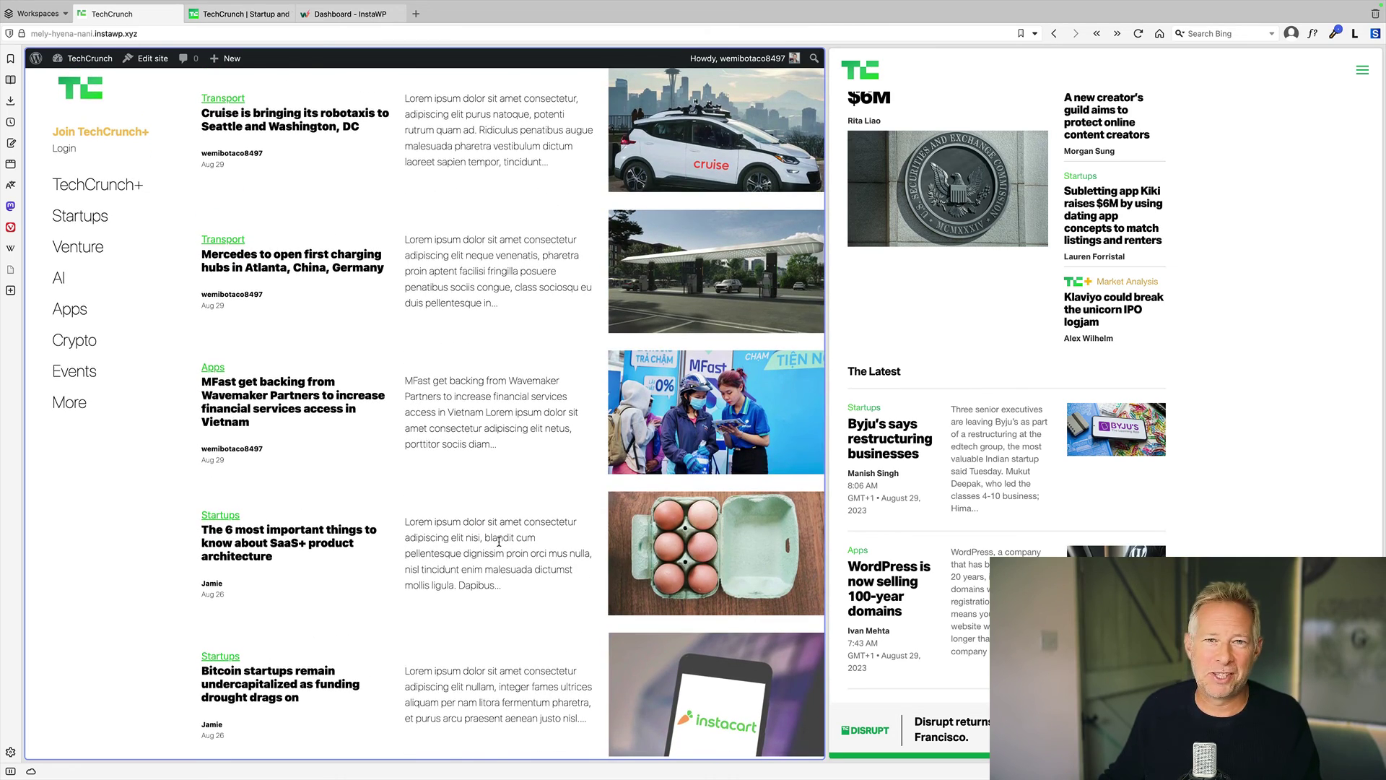
pyautogui.click(837, 296)
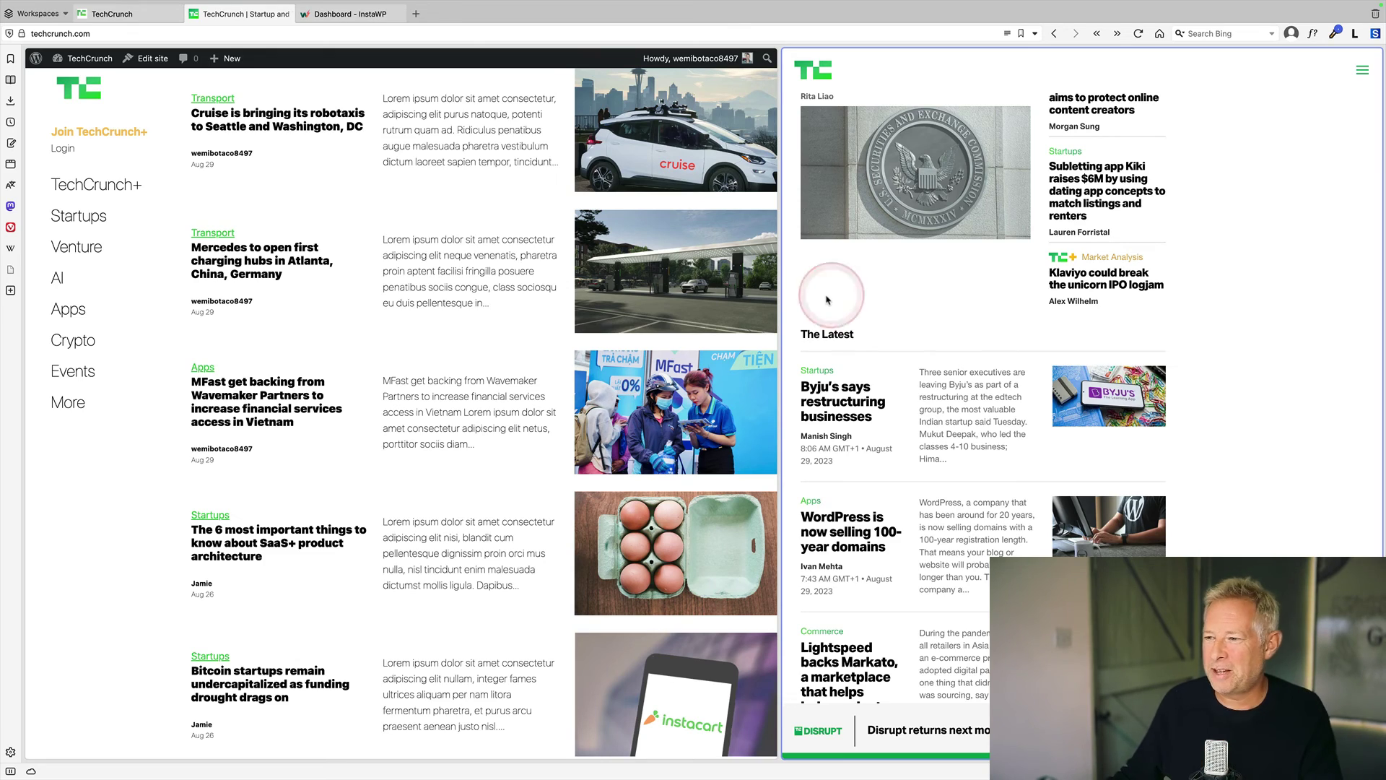
pyautogui.click(782, 299)
pyautogui.moveTo(782, 299); pyautogui.dragTo(749, 282)
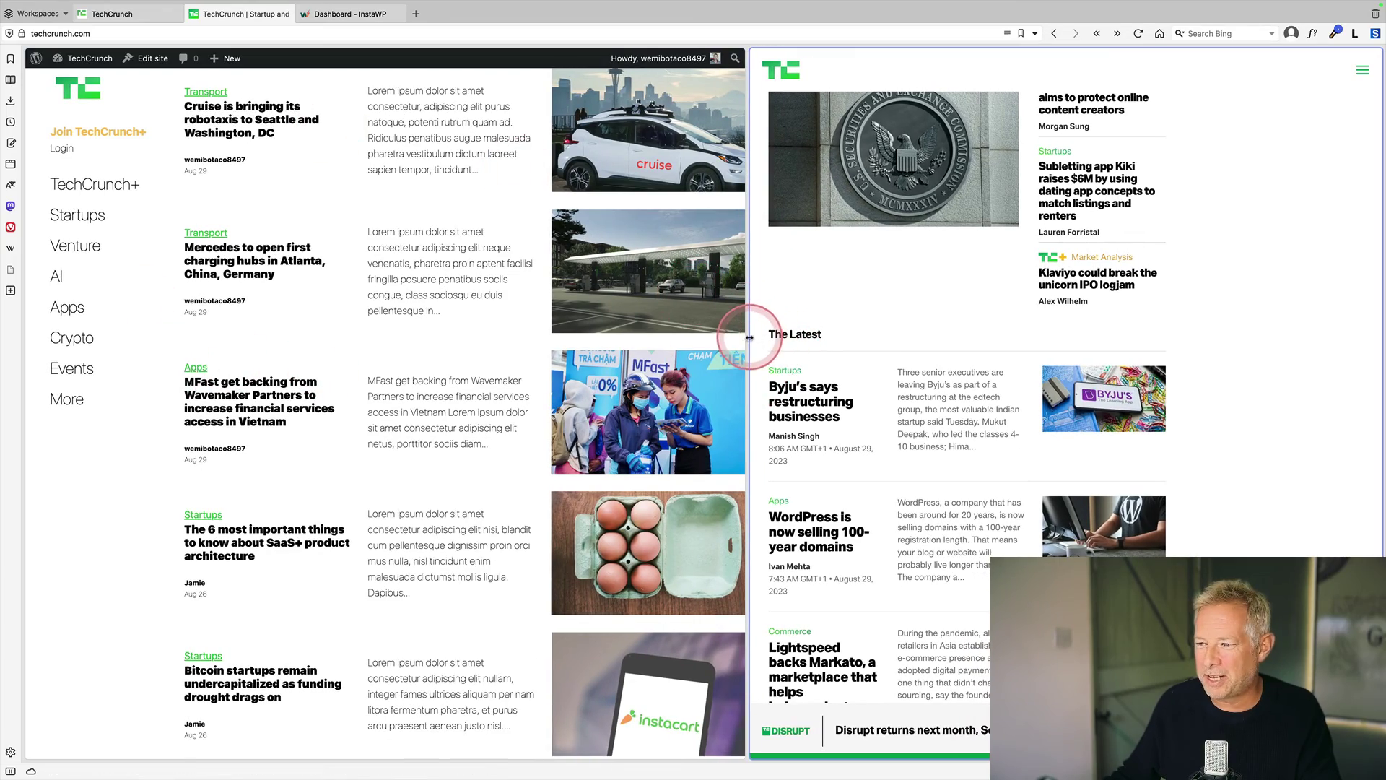
pyautogui.moveTo(736, 338); pyautogui.dragTo(213, 361)
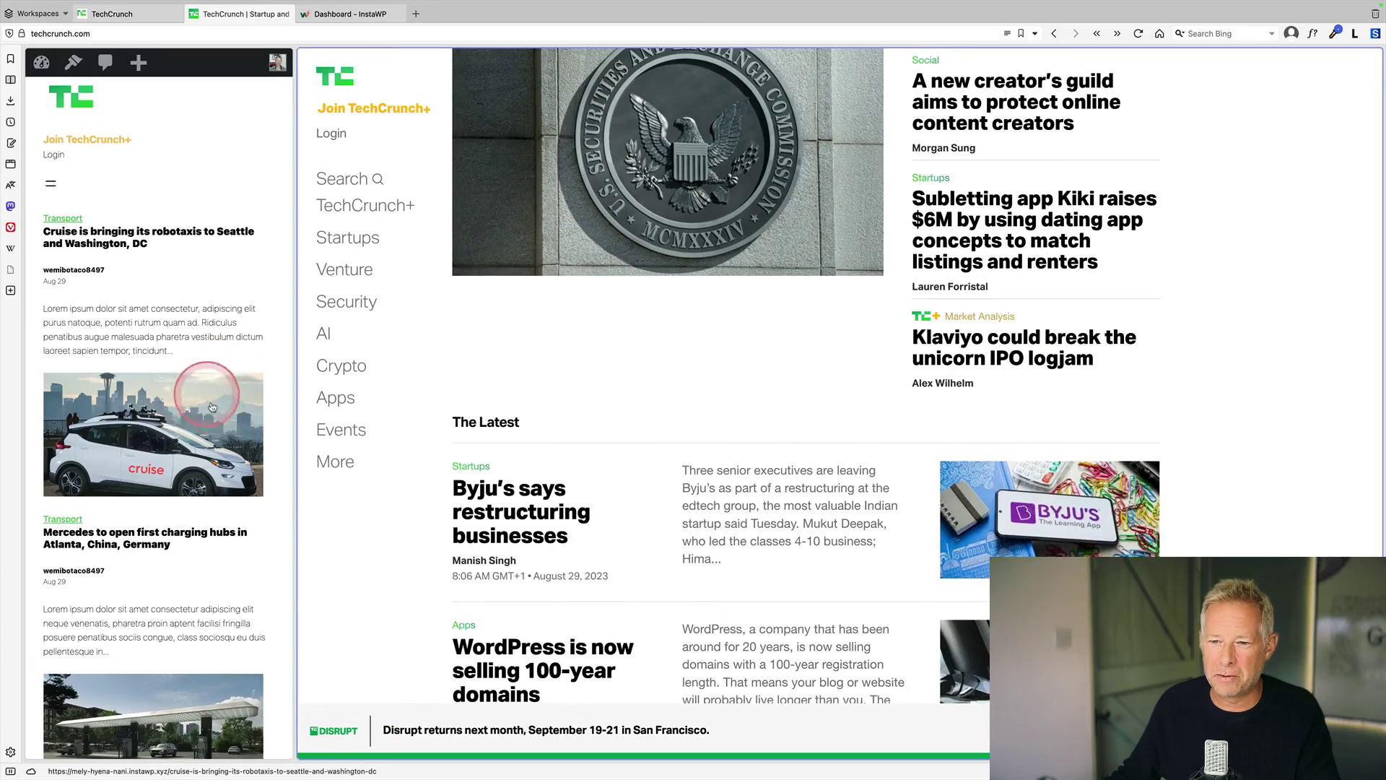
pyautogui.scroll(-10, 212, 406)
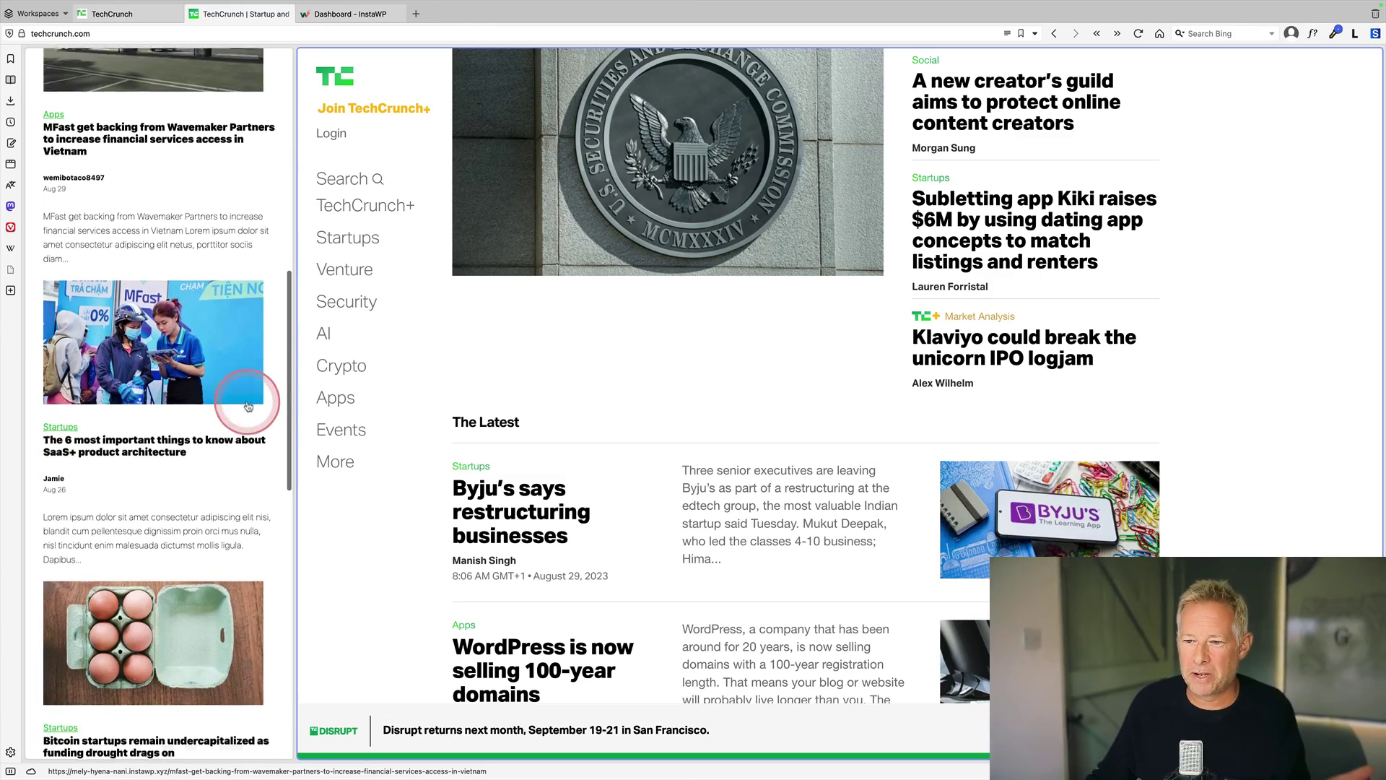
pyautogui.moveTo(294, 378); pyautogui.dragTo(200, 266)
pyautogui.click(55, 145)
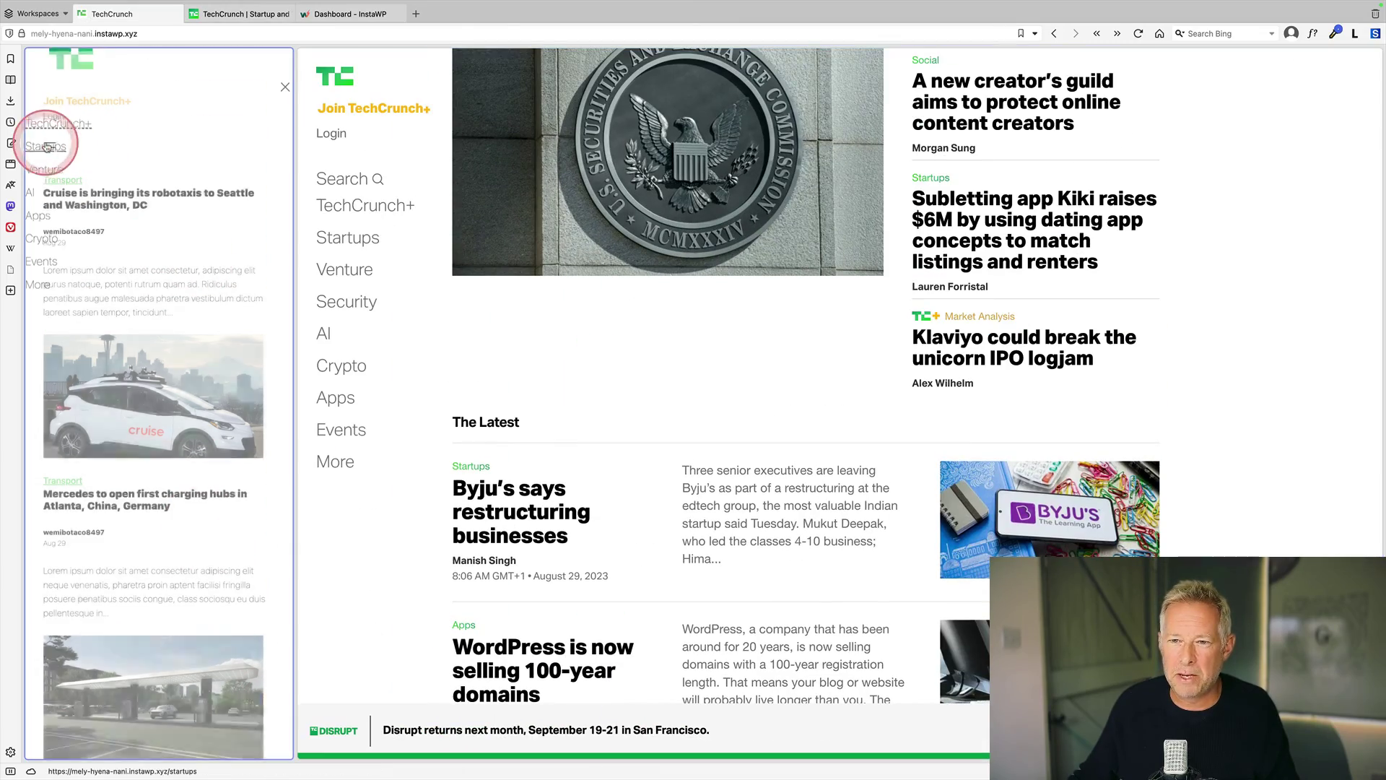
pyautogui.click(284, 86)
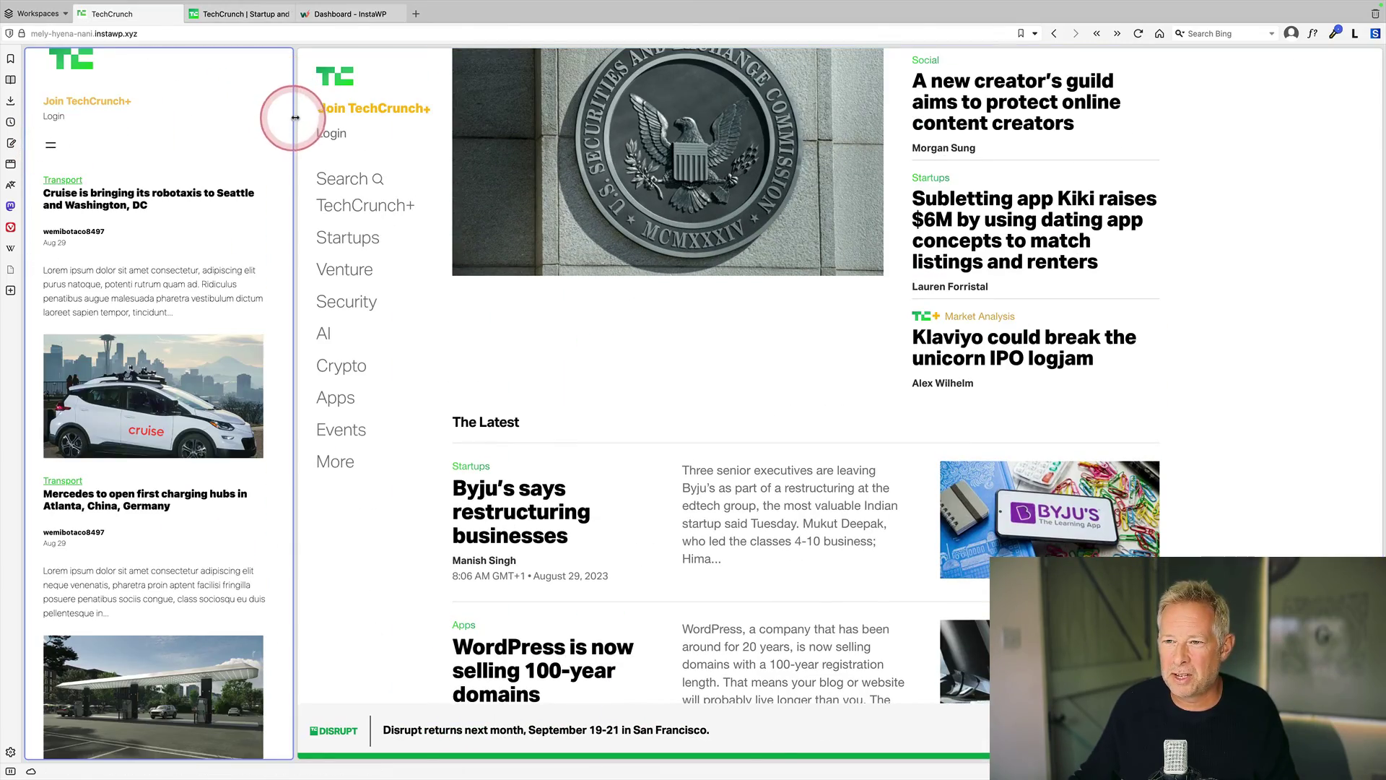
pyautogui.moveTo(295, 117); pyautogui.dragTo(800, 216)
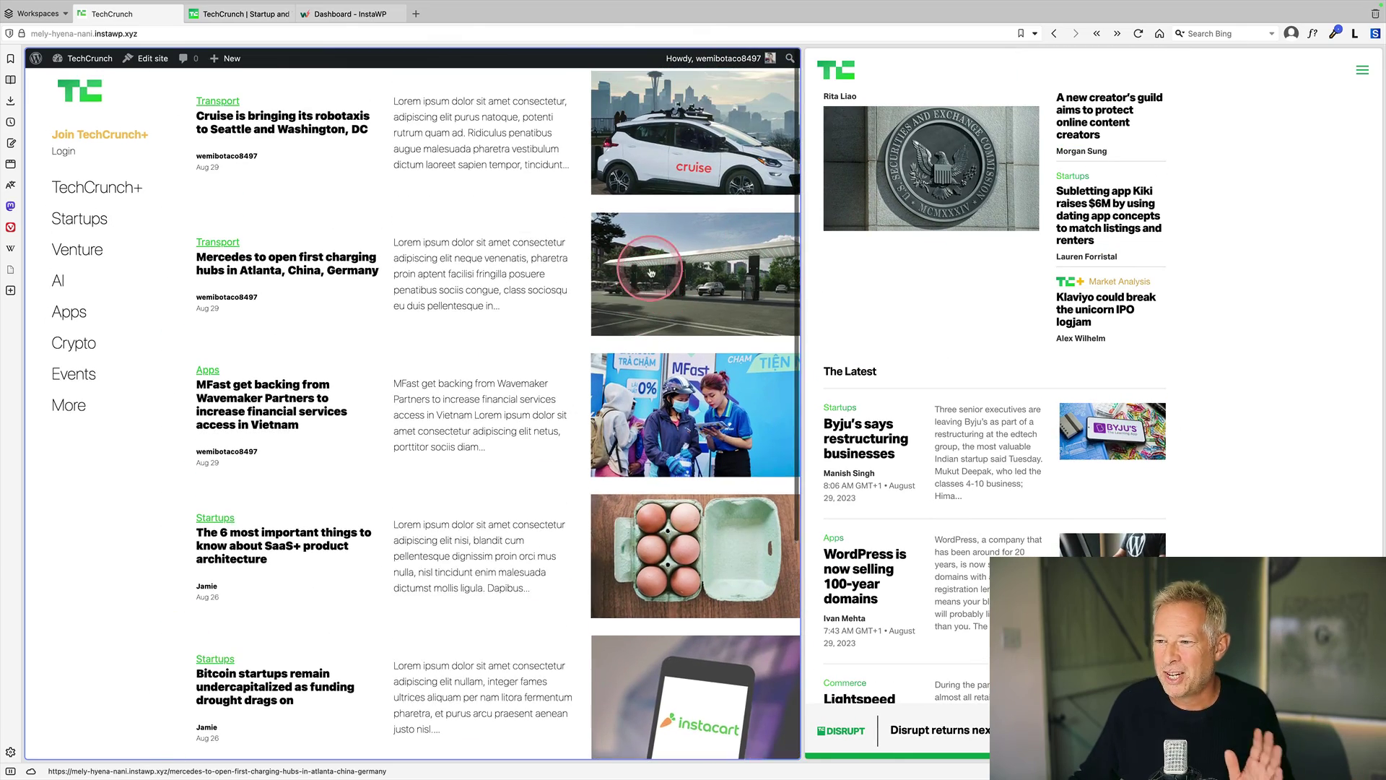
pyautogui.scroll(-1, 529, 296)
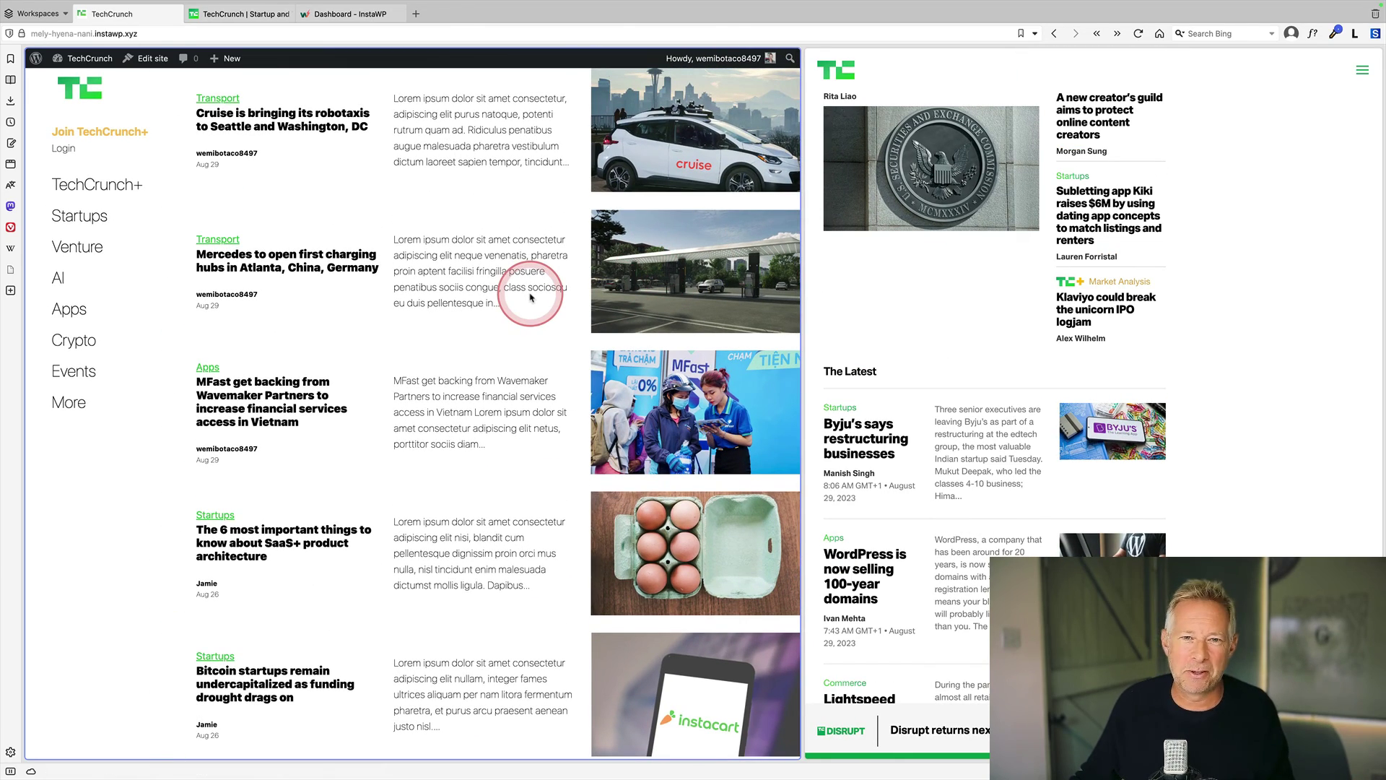